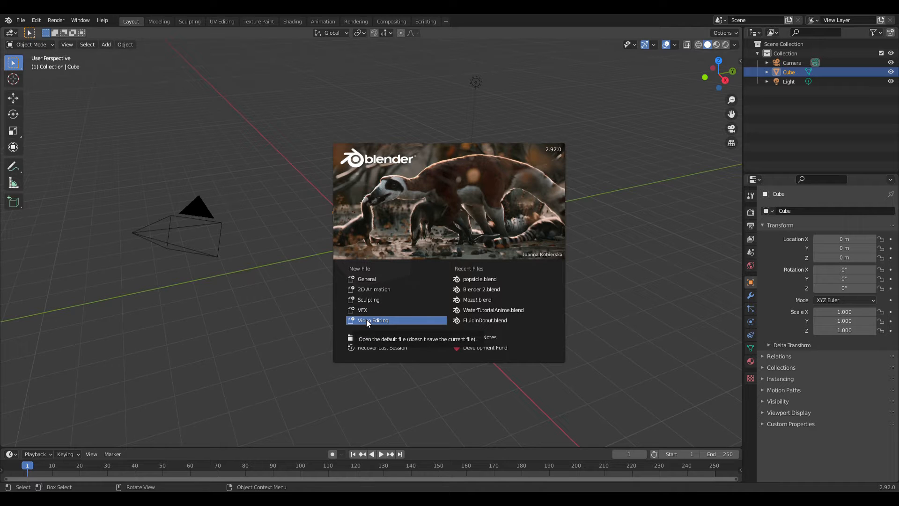
Step: Start a new file from the General template
{"action": "left_click", "coordinate": [370, 279]}
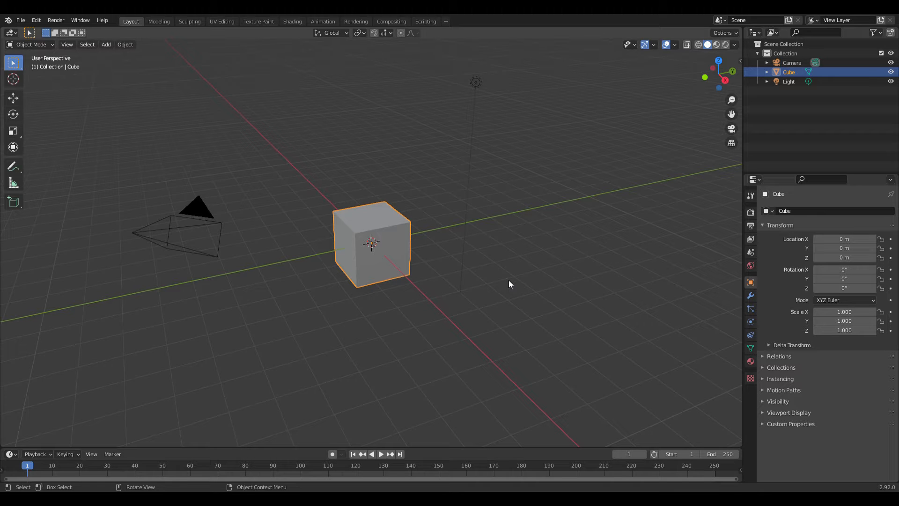
{"action": "mouse_move", "coordinate": [509, 283]}
{"action": "middle_mouse_down"}
{"action": "mouse_move", "coordinate": [500, 271]}
{"action": "mouse_move", "coordinate": [412, 276]}
{"action": "mouse_move", "coordinate": [518, 275]}
{"action": "middle_mouse_up"}
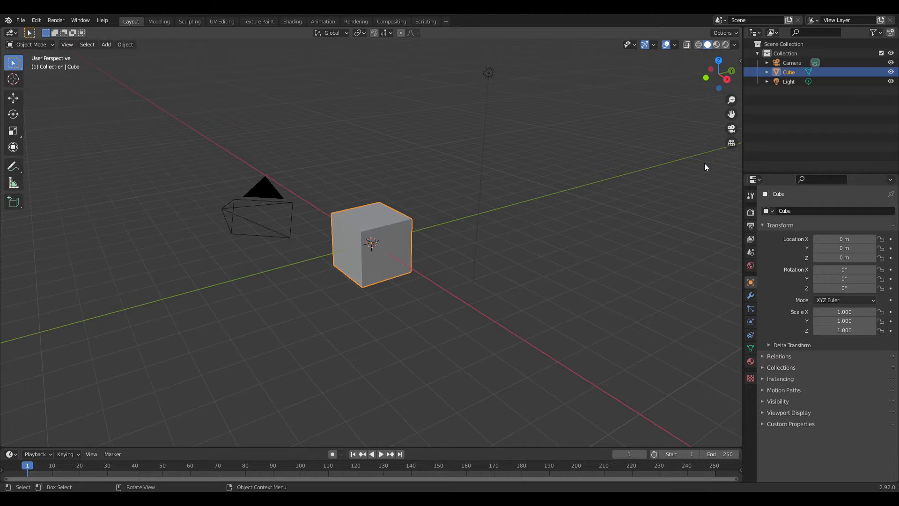
Step: Enable the Screencast Keys overlay for the 3D viewport and hide the viewport sidebar again
{"action": "key", "text": "n"}
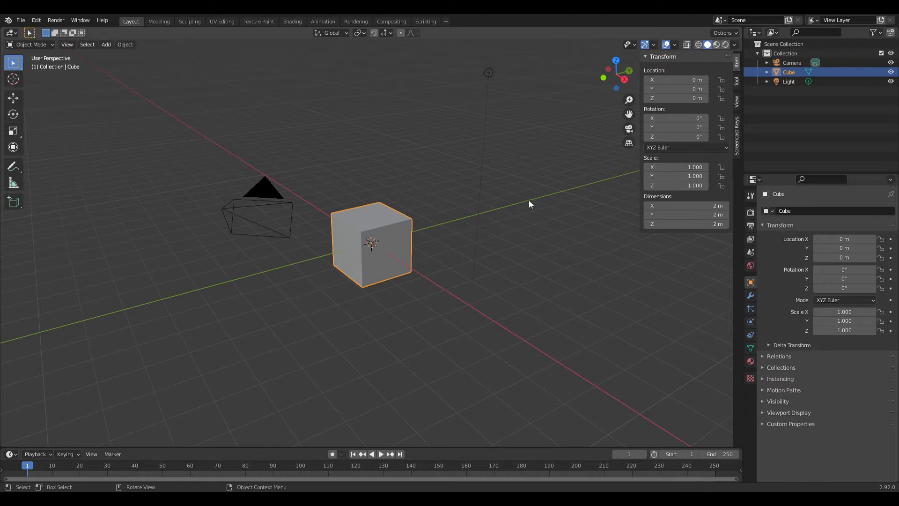
{"action": "middle_click_drag", "start_coordinate": [537, 288], "coordinate": [470, 262]}
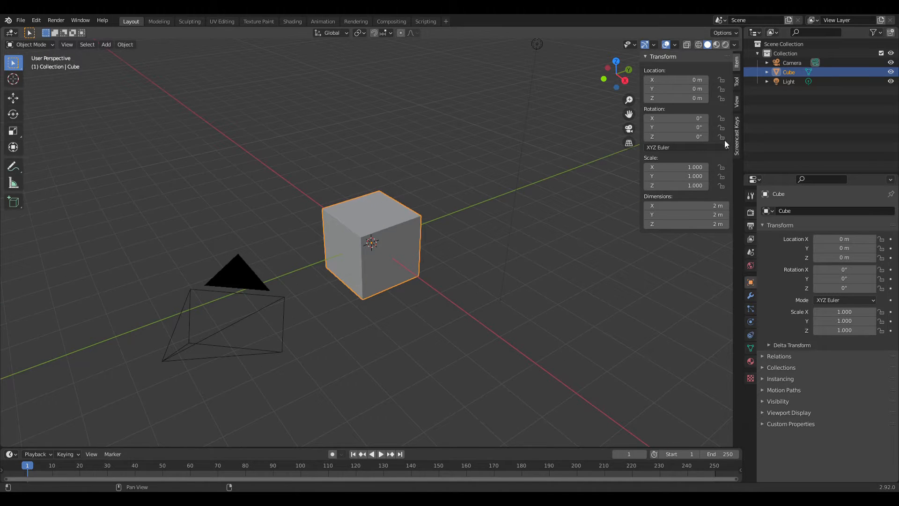
{"action": "left_click", "coordinate": [737, 137]}
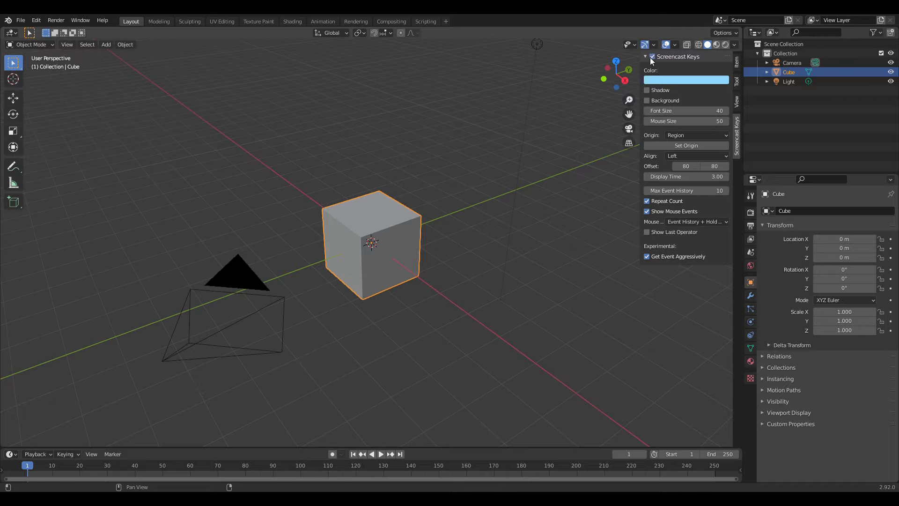
{"action": "left_click", "coordinate": [555, 271]}
{"action": "scroll", "coordinate": [550, 282], "scroll_direction": "up", "scroll_amount": 1}
{"action": "middle_click_drag", "start_coordinate": [549, 282], "coordinate": [516, 275]}
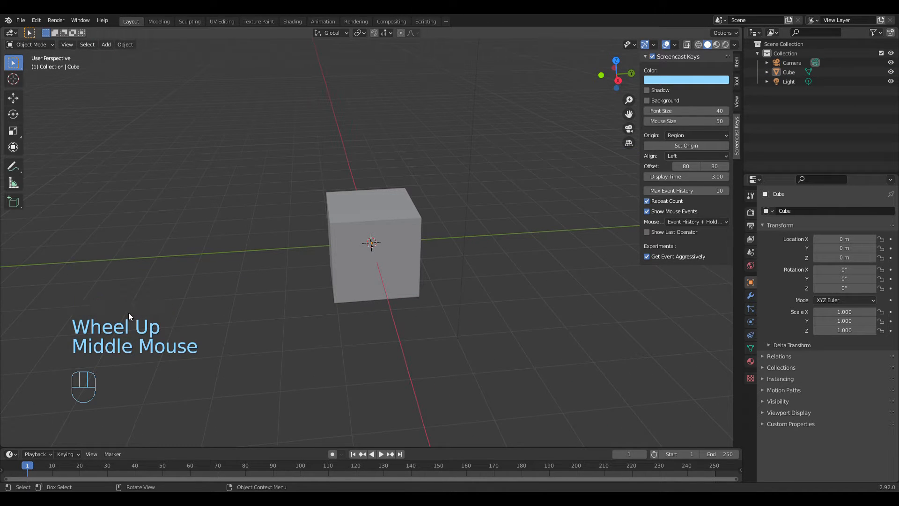
{"action": "left_click", "coordinate": [517, 311]}
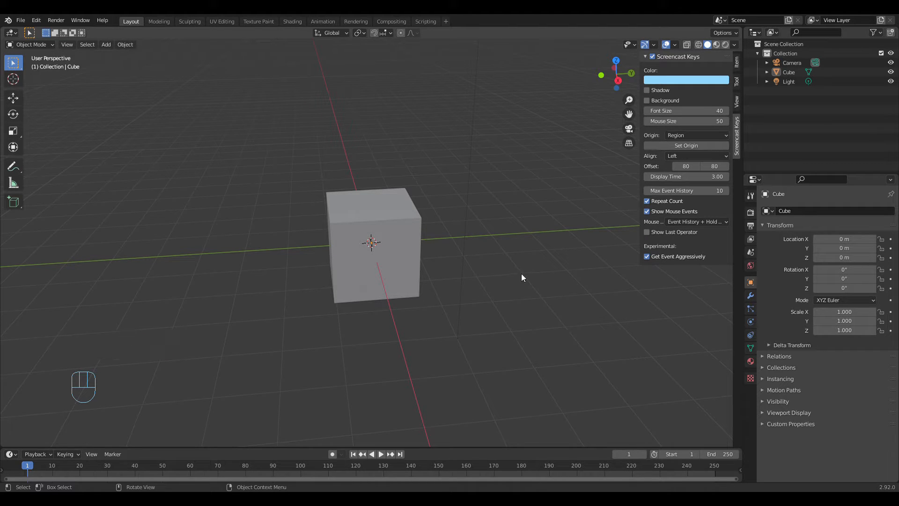
{"action": "key", "text": "n"}
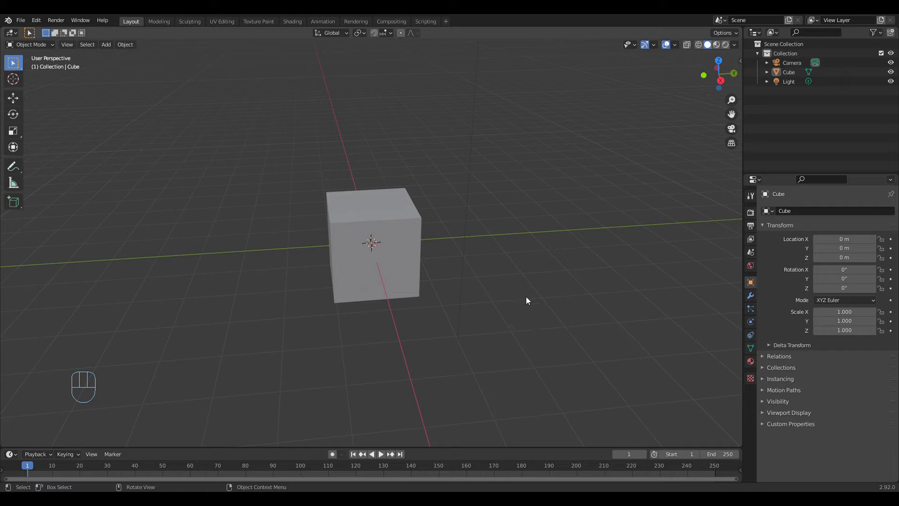
Step: Delete the default cube from the scene
{"action": "middle_click_drag", "start_coordinate": [531, 301], "coordinate": [440, 280]}
{"action": "left_click", "coordinate": [395, 230]}
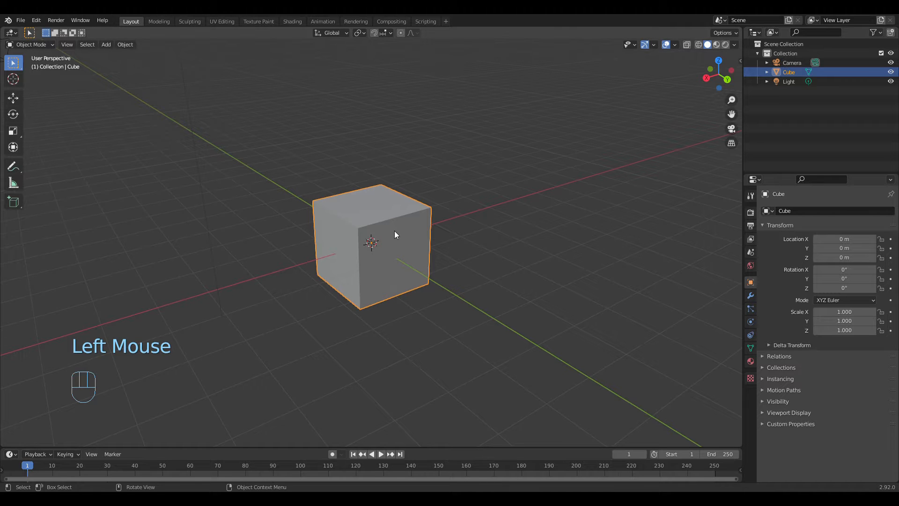
{"action": "left_click", "coordinate": [395, 231]}
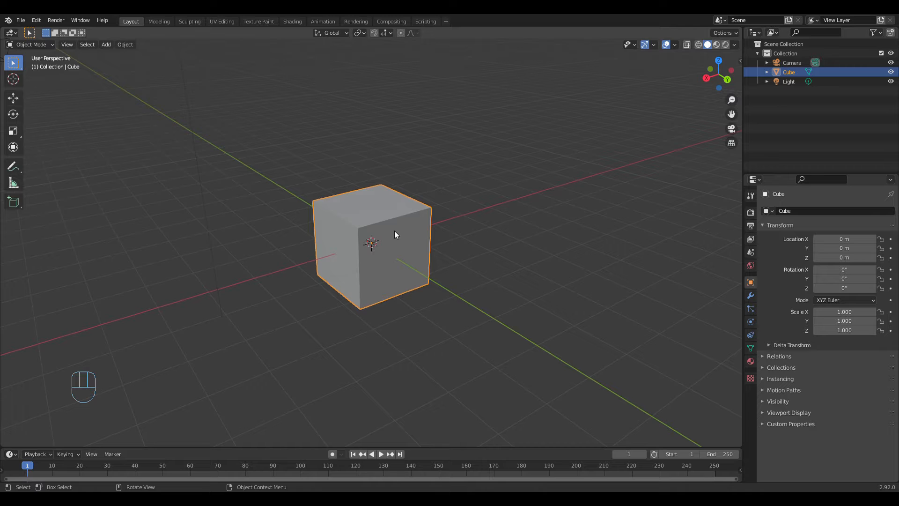
{"action": "right_click", "coordinate": [394, 230]}
{"action": "key", "text": "x"}
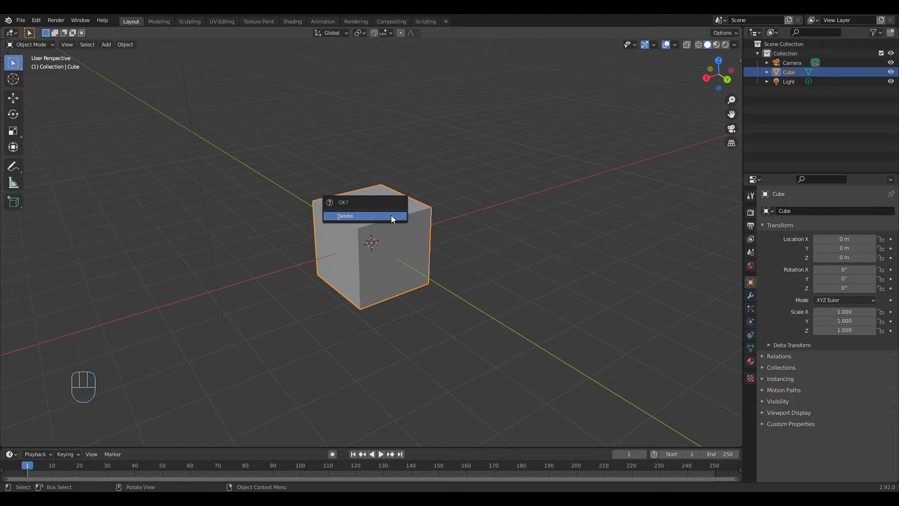
{"action": "left_click", "coordinate": [392, 215]}
Step: Delete the default light from the scene, keeping the camera
{"action": "middle_click_drag", "start_coordinate": [433, 278], "coordinate": [470, 269]}
{"action": "scroll", "coordinate": [442, 273], "scroll_direction": "down", "scroll_amount": 4}
{"action": "scroll", "coordinate": [442, 273], "scroll_direction": "up", "scroll_amount": 1}
{"action": "scroll", "coordinate": [442, 272], "scroll_direction": "down", "scroll_amount": 2}
{"action": "scroll", "coordinate": [470, 270], "scroll_direction": "up", "scroll_amount": 2}
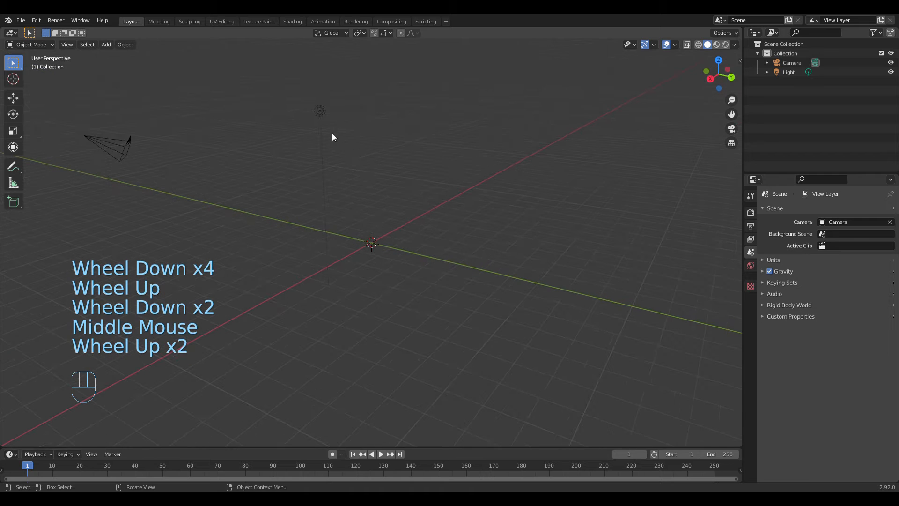
{"action": "left_click", "coordinate": [321, 114]}
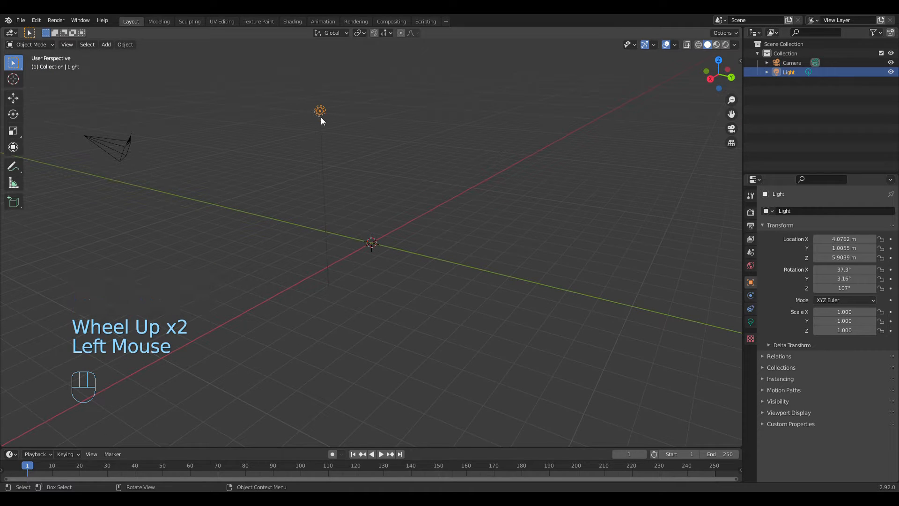
{"action": "left_click", "coordinate": [785, 69]}
{"action": "left_click", "coordinate": [788, 63]}
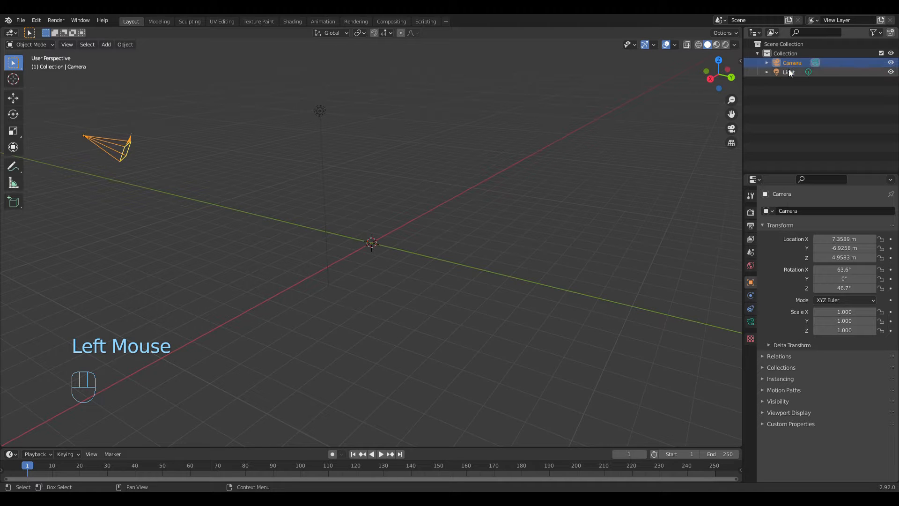
{"action": "left_click", "coordinate": [789, 70]}
{"action": "scroll", "coordinate": [382, 158], "scroll_direction": "up", "scroll_amount": 2}
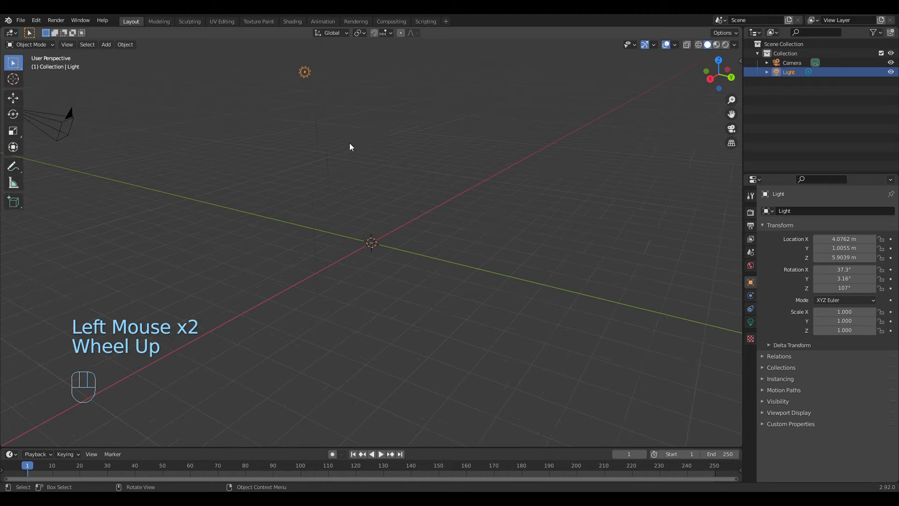
{"action": "key", "text": "x"}
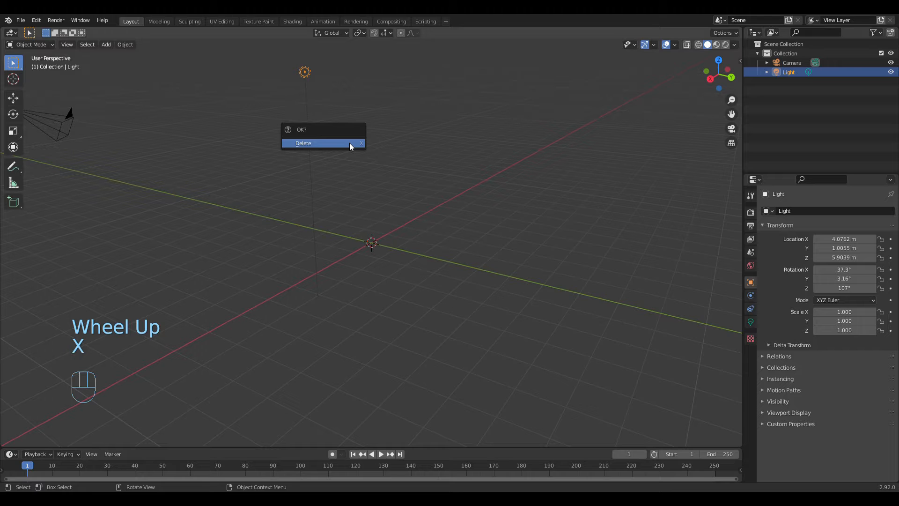
{"action": "left_click", "coordinate": [349, 143]}
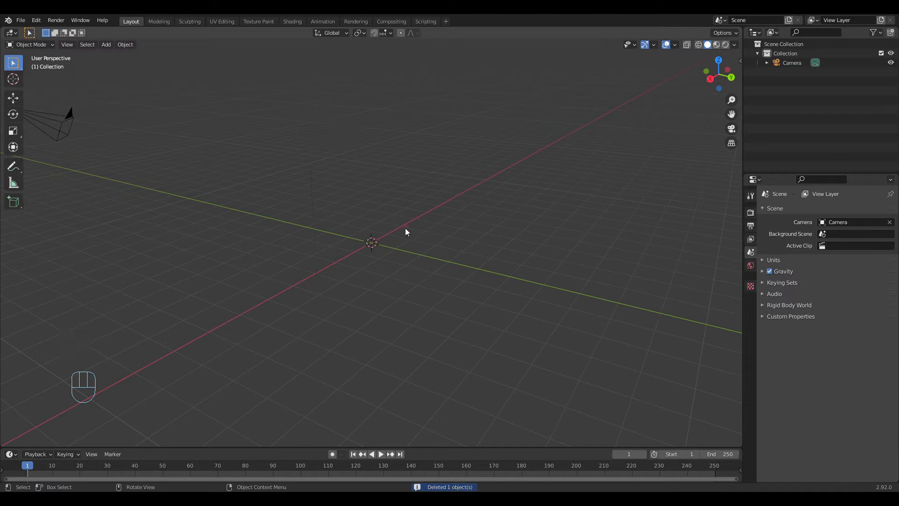
Step: Add a UV Sphere mesh at the world origin
{"action": "middle_click_drag", "start_coordinate": [405, 231], "coordinate": [460, 269]}
{"action": "scroll", "coordinate": [397, 259], "scroll_direction": "up", "scroll_amount": 6}
{"action": "scroll", "coordinate": [461, 270], "scroll_direction": "down", "scroll_amount": 2}
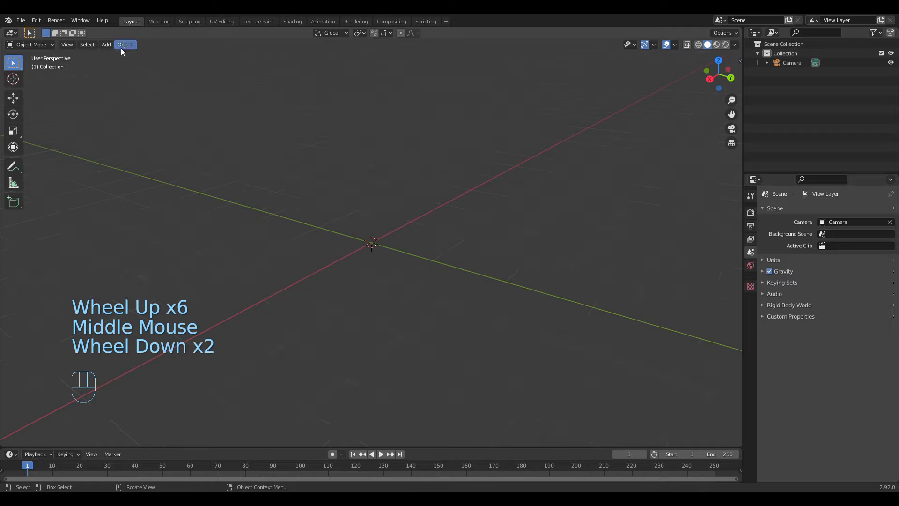
{"action": "left_click", "coordinate": [107, 44]}
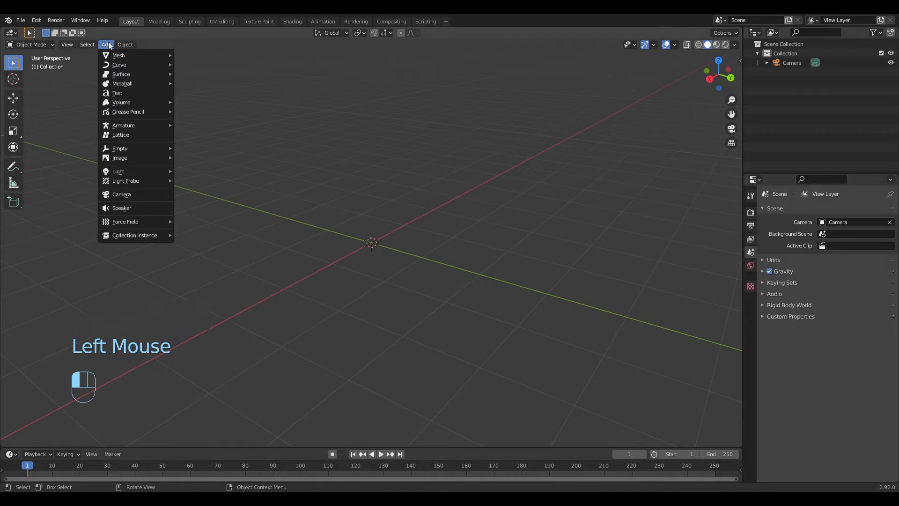
{"action": "mouse_move", "coordinate": [111, 52]}
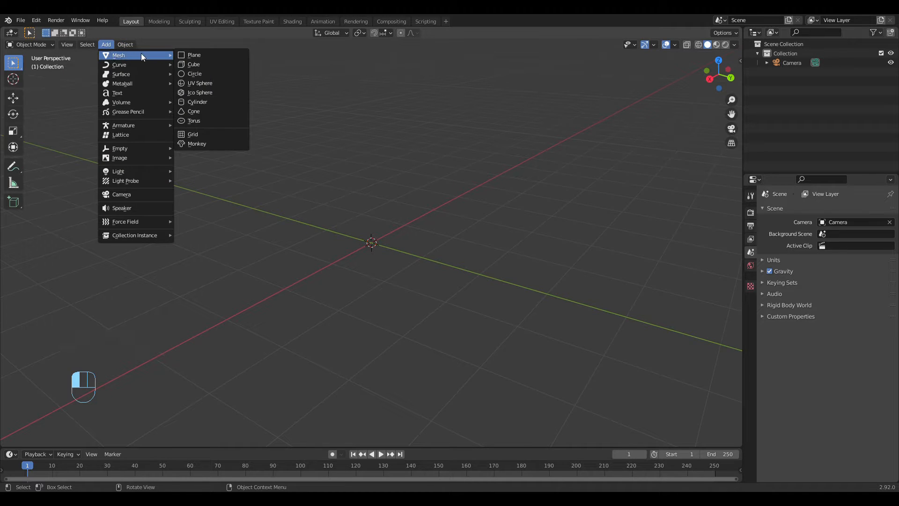
{"action": "left_click", "coordinate": [199, 83]}
Step: Delete the UV sphere from the scene
{"action": "middle_click_drag", "start_coordinate": [525, 252], "coordinate": [410, 229]}
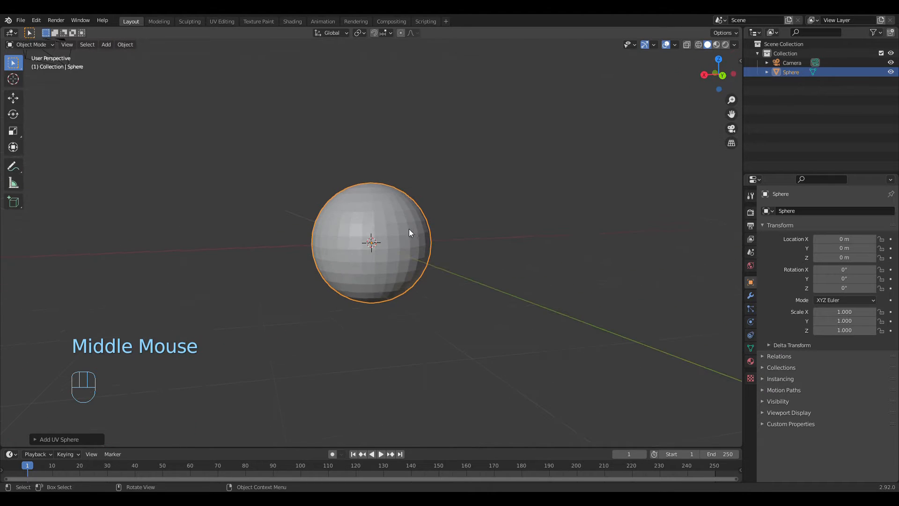
{"action": "key", "text": "c"}
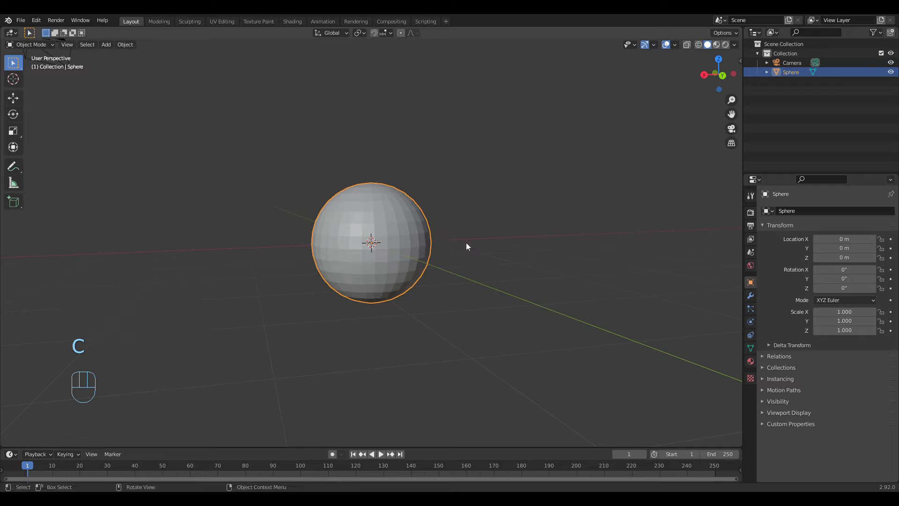
{"action": "key", "text": "x"}
{"action": "left_click", "coordinate": [409, 245]}
Step: Add a new UV Sphere mesh at the world origin as the base object
{"action": "mouse_move", "coordinate": [410, 245]}
{"action": "middle_mouse_down"}
{"action": "mouse_move", "coordinate": [441, 266]}
{"action": "mouse_move", "coordinate": [405, 240]}
{"action": "middle_mouse_up"}
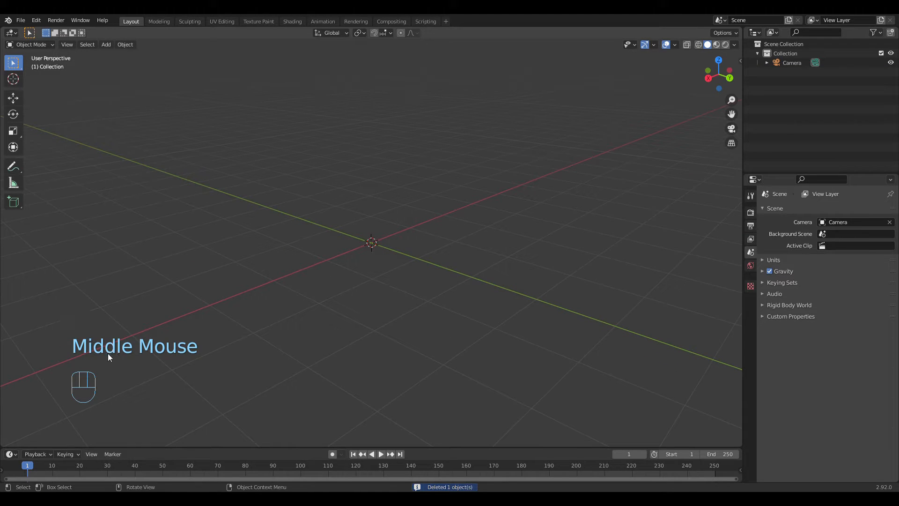
{"action": "key", "text": "shift"}
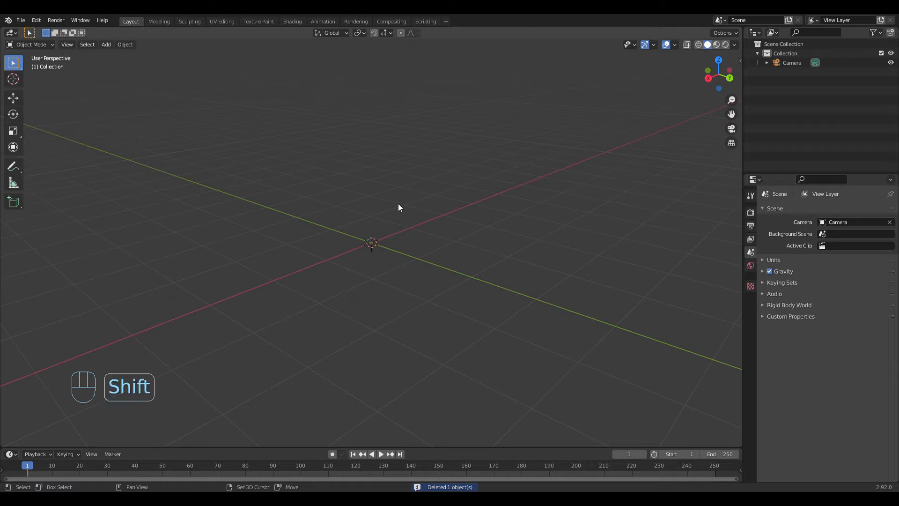
{"action": "key", "text": "shift+a"}
{"action": "mouse_move", "coordinate": [399, 204]}
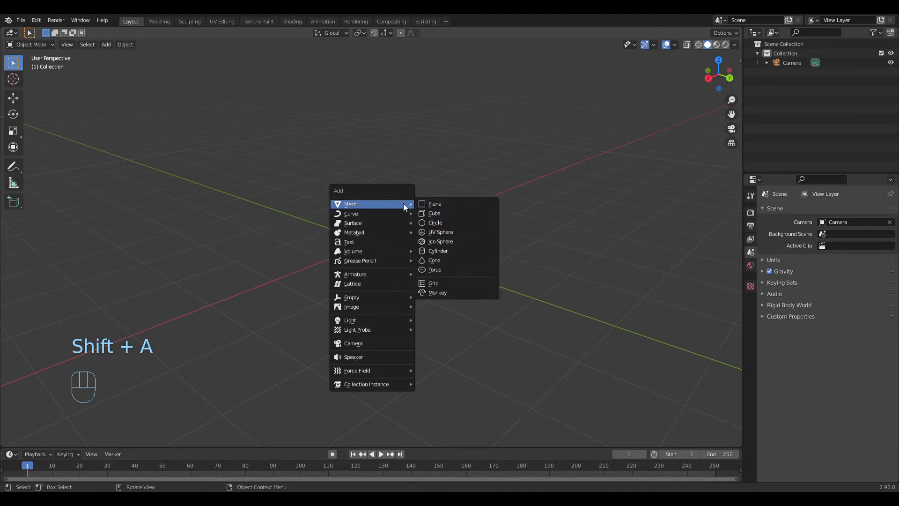
{"action": "left_click", "coordinate": [450, 232]}
{"action": "mouse_move", "coordinate": [446, 257]}
{"action": "middle_mouse_down"}
{"action": "mouse_move", "coordinate": [518, 257]}
{"action": "mouse_move", "coordinate": [486, 268]}
{"action": "mouse_move", "coordinate": [399, 268]}
{"action": "mouse_move", "coordinate": [504, 265]}
{"action": "mouse_move", "coordinate": [439, 271]}
{"action": "middle_mouse_up"}
{"action": "scroll", "coordinate": [534, 266], "scroll_direction": "up", "scroll_amount": 3}
{"action": "scroll", "coordinate": [487, 263], "scroll_direction": "down", "scroll_amount": 3}
{"action": "scroll", "coordinate": [439, 271], "scroll_direction": "up", "scroll_amount": 2}
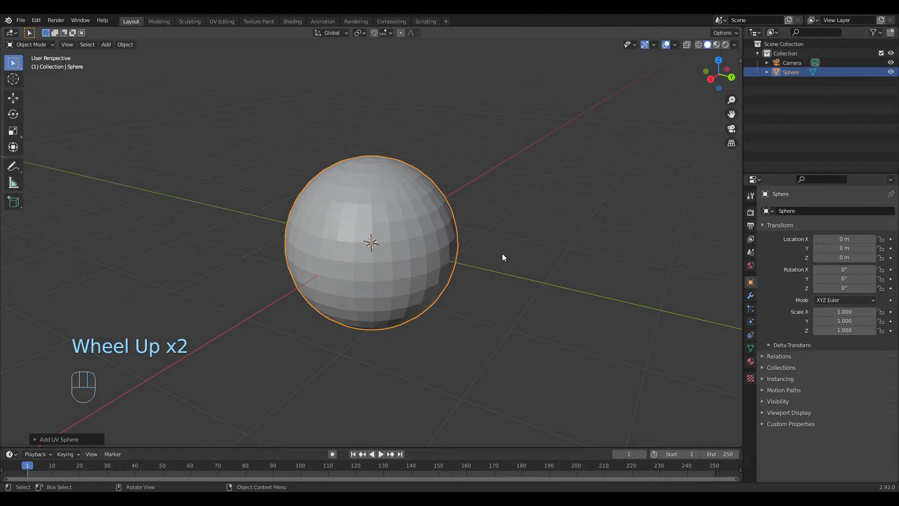
Step: Add a Subdivision Surface modifier to the sphere
{"action": "left_click", "coordinate": [751, 295]}
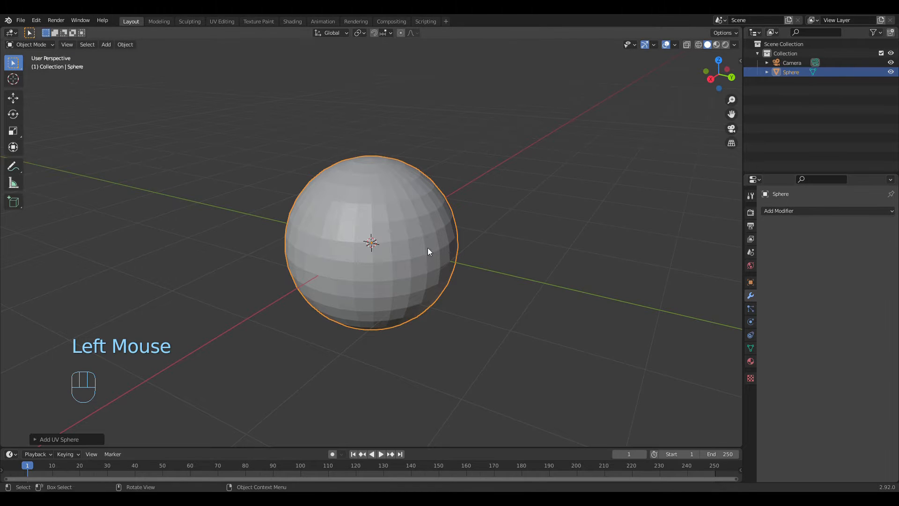
{"action": "mouse_move", "coordinate": [428, 247]}
{"action": "middle_mouse_down"}
{"action": "mouse_move", "coordinate": [457, 235]}
{"action": "mouse_move", "coordinate": [364, 243]}
{"action": "middle_mouse_up"}
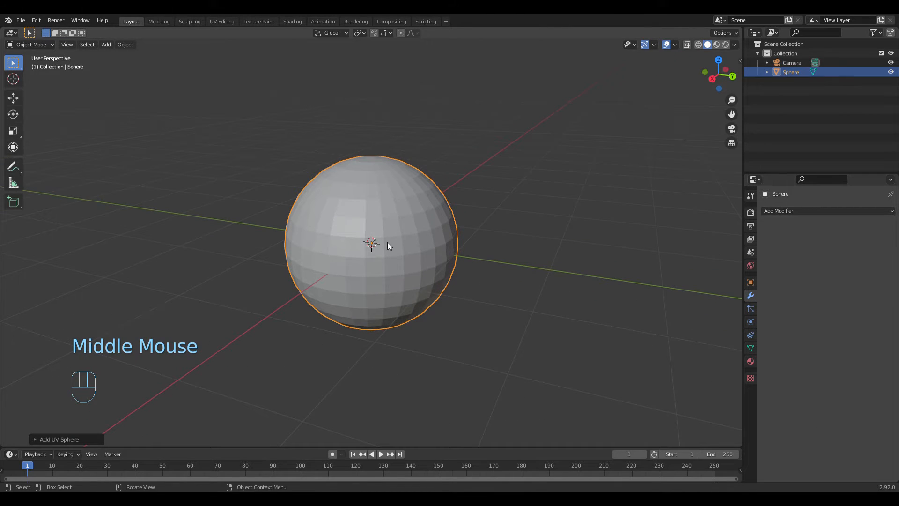
{"action": "left_click", "coordinate": [513, 285]}
{"action": "left_click", "coordinate": [411, 252]}
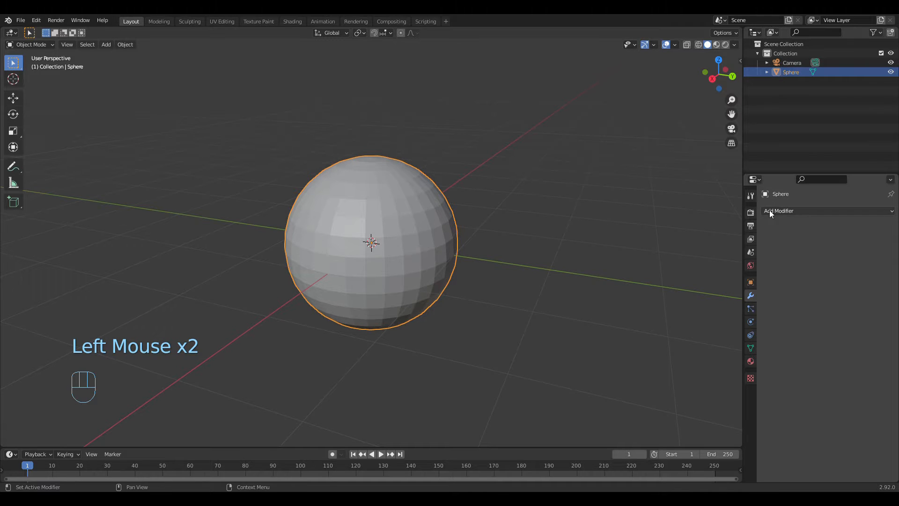
{"action": "left_click", "coordinate": [732, 300]}
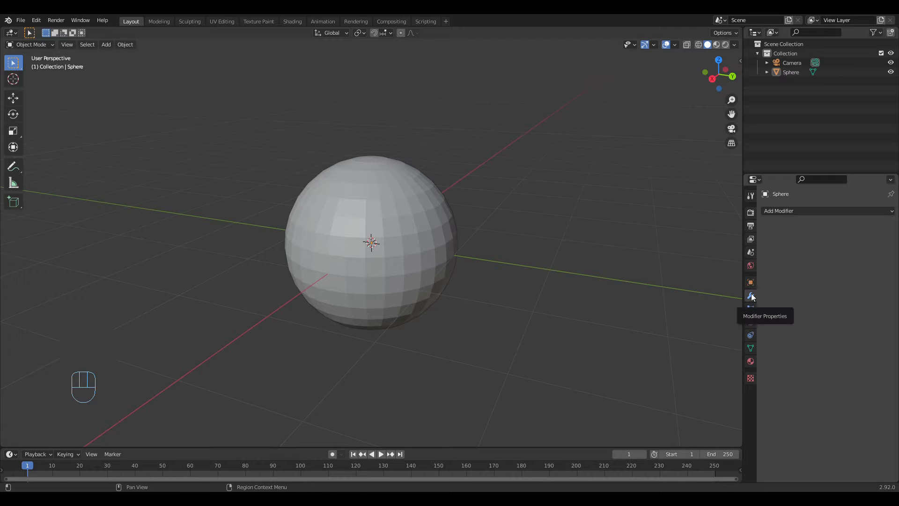
{"action": "left_click", "coordinate": [785, 209]}
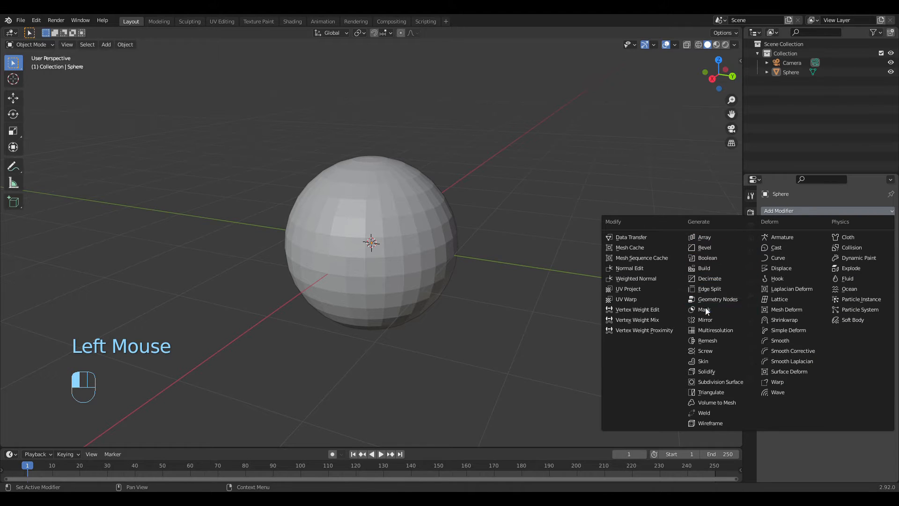
{"action": "left_click", "coordinate": [728, 380]}
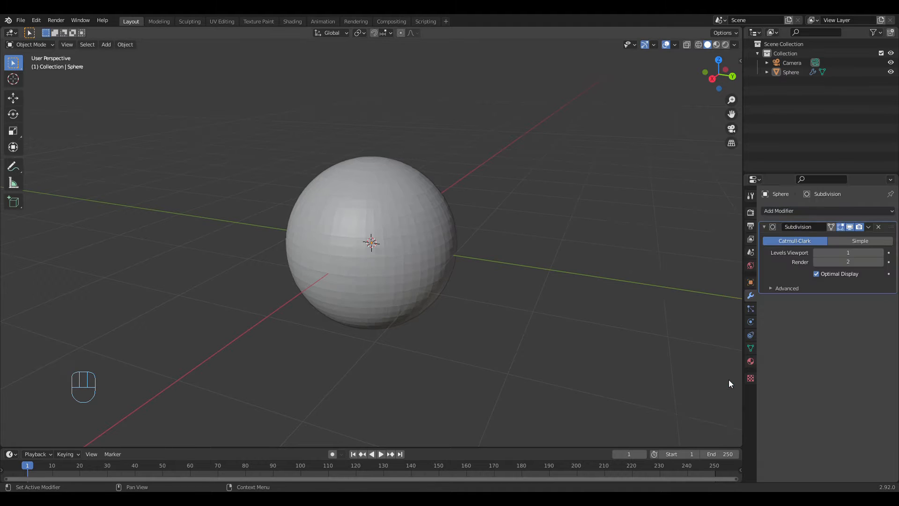
Step: Set the Subdivision modifier's viewport levels to 2 and check the sphere's smoothness
{"action": "left_click", "coordinate": [857, 256]}
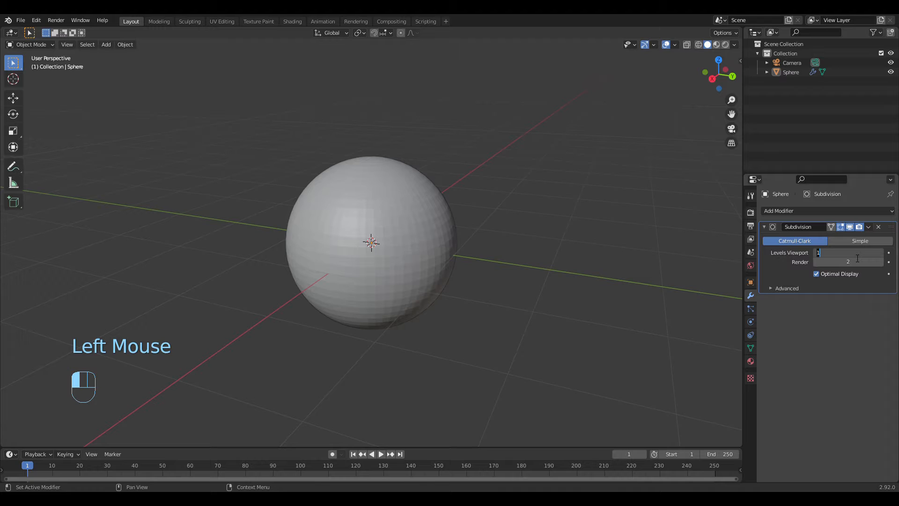
{"action": "type", "text": "2"}
{"action": "key", "text": "Return"}
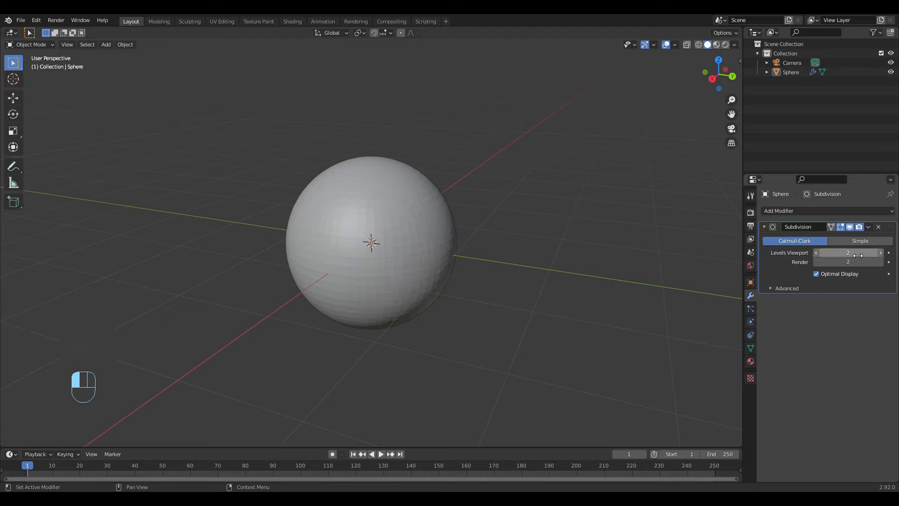
{"action": "middle_click_drag", "start_coordinate": [542, 270], "coordinate": [445, 257]}
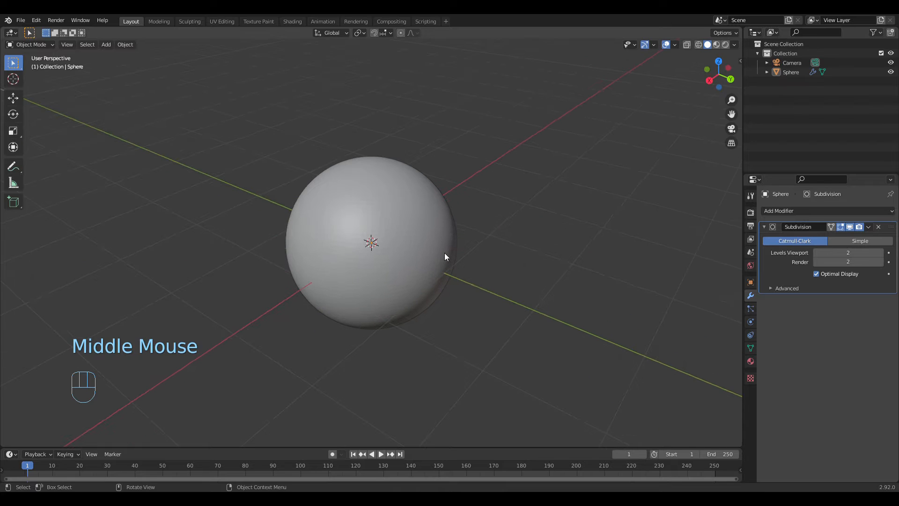
Step: Apply Shade Smooth to the sphere and inspect its surface
{"action": "left_click", "coordinate": [422, 231]}
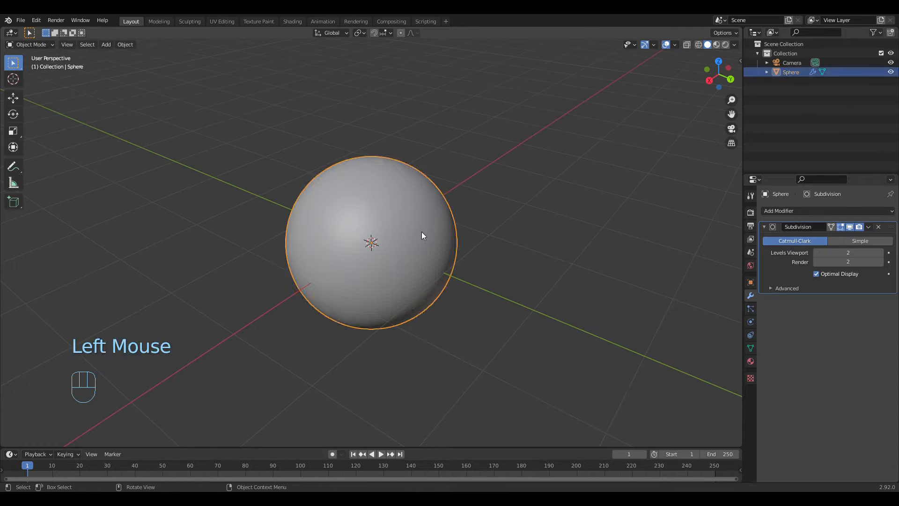
{"action": "right_click", "coordinate": [381, 209]}
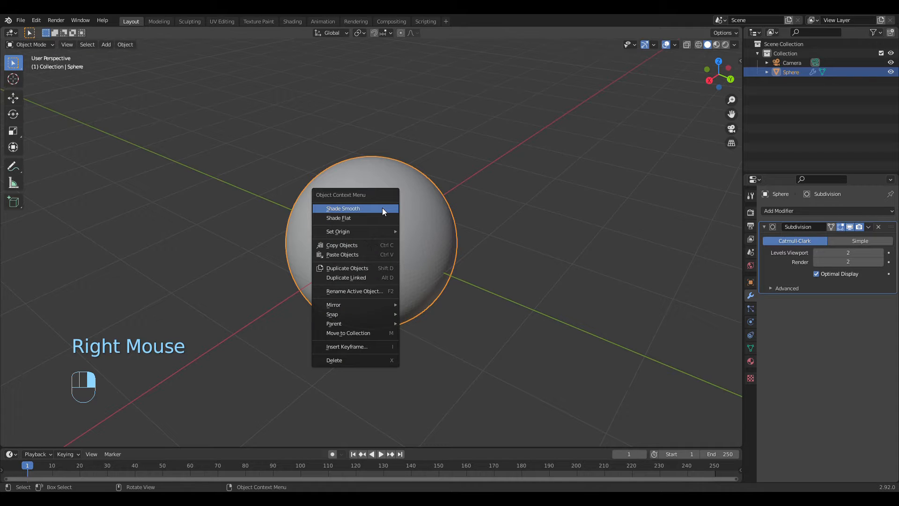
{"action": "left_click", "coordinate": [382, 208]}
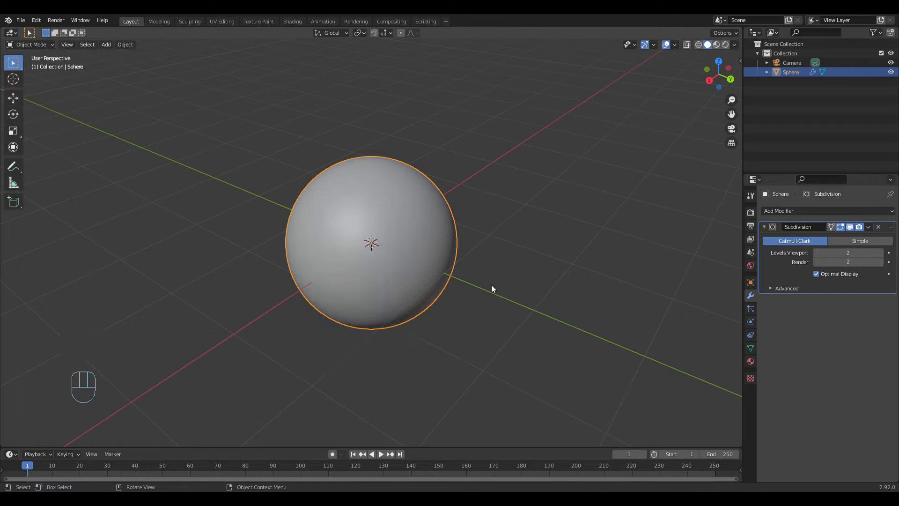
{"action": "middle_click_drag", "start_coordinate": [491, 285], "coordinate": [498, 253]}
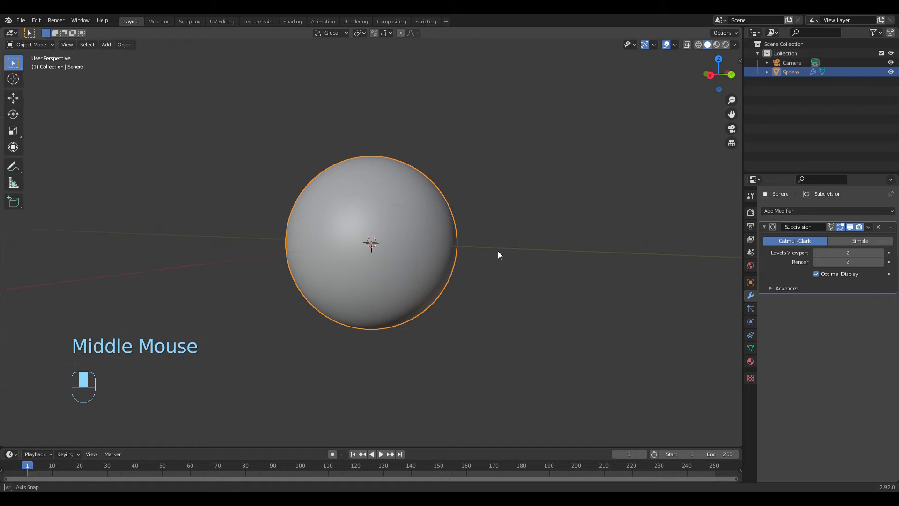
{"action": "right_click", "coordinate": [364, 227]}
{"action": "middle_click_drag", "start_coordinate": [421, 253], "coordinate": [461, 277]}
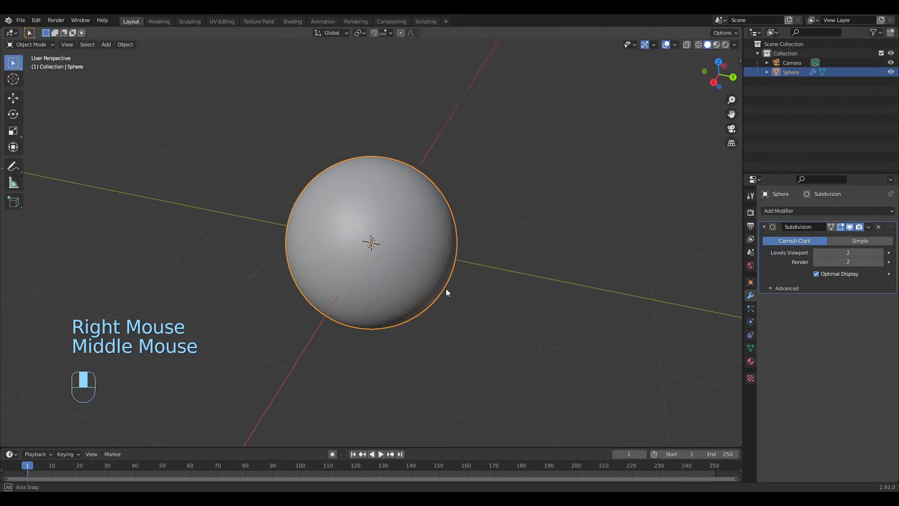
Step: Apply smooth shading to the sphere again and check the surface up close and from a distance
{"action": "scroll", "coordinate": [437, 271], "scroll_direction": "up", "scroll_amount": 4}
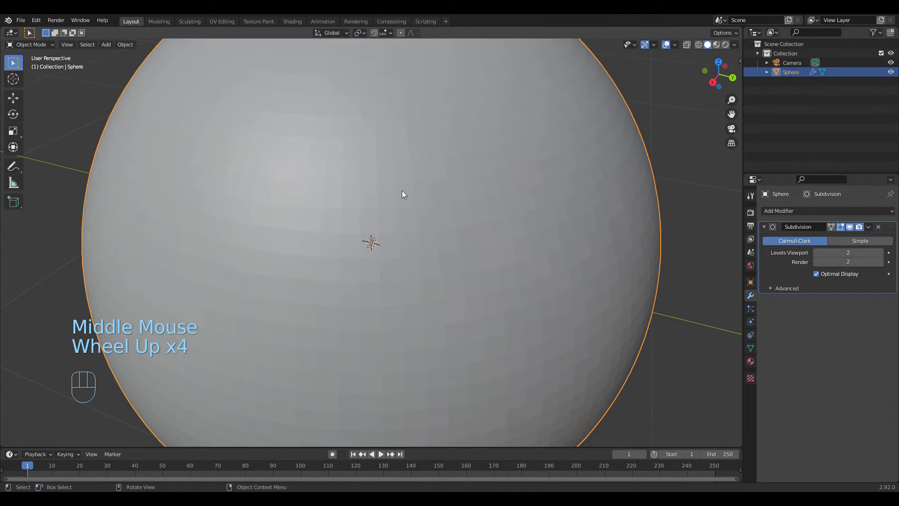
{"action": "right_click", "coordinate": [402, 238]}
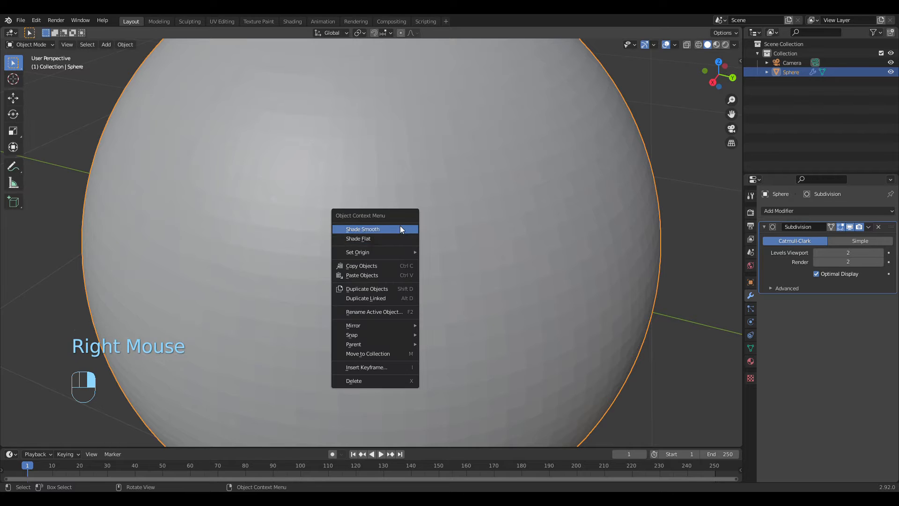
{"action": "left_click", "coordinate": [400, 229]}
{"action": "middle_click_drag", "start_coordinate": [440, 271], "coordinate": [343, 253]}
{"action": "scroll", "coordinate": [418, 265], "scroll_direction": "down", "scroll_amount": 2}
{"action": "scroll", "coordinate": [421, 269], "scroll_direction": "down", "scroll_amount": 4}
{"action": "scroll", "coordinate": [468, 283], "scroll_direction": "down", "scroll_amount": 2}
{"action": "scroll", "coordinate": [466, 270], "scroll_direction": "up", "scroll_amount": 2}
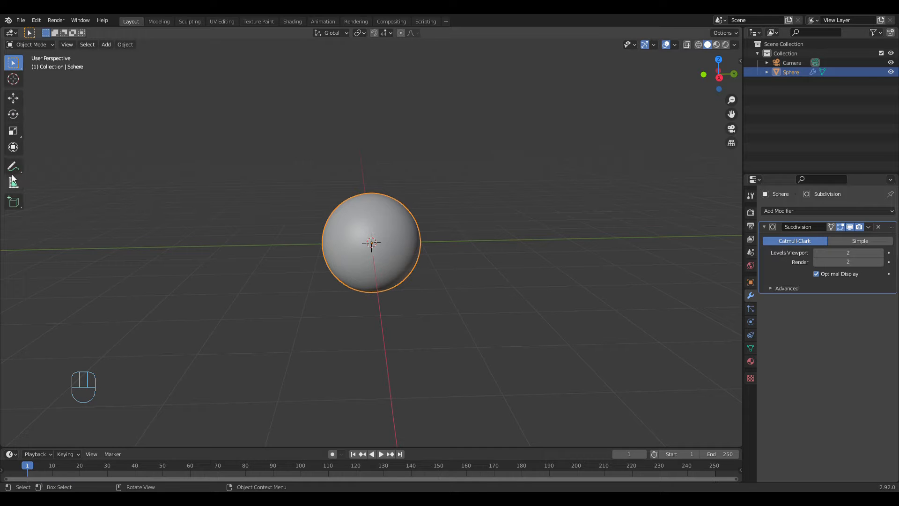
Step: Try raising the sphere along the Z axis with the Move tool, and undo the move
{"action": "left_click", "coordinate": [11, 100]}
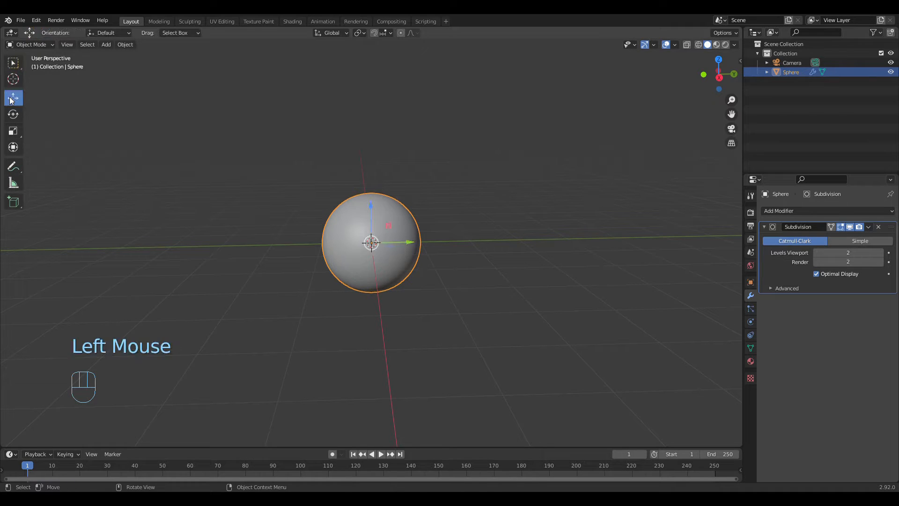
{"action": "middle_click_drag", "start_coordinate": [366, 272], "coordinate": [351, 269]}
{"action": "left_click_drag", "start_coordinate": [370, 207], "coordinate": [376, 157]}
{"action": "right_click", "coordinate": [376, 157]}
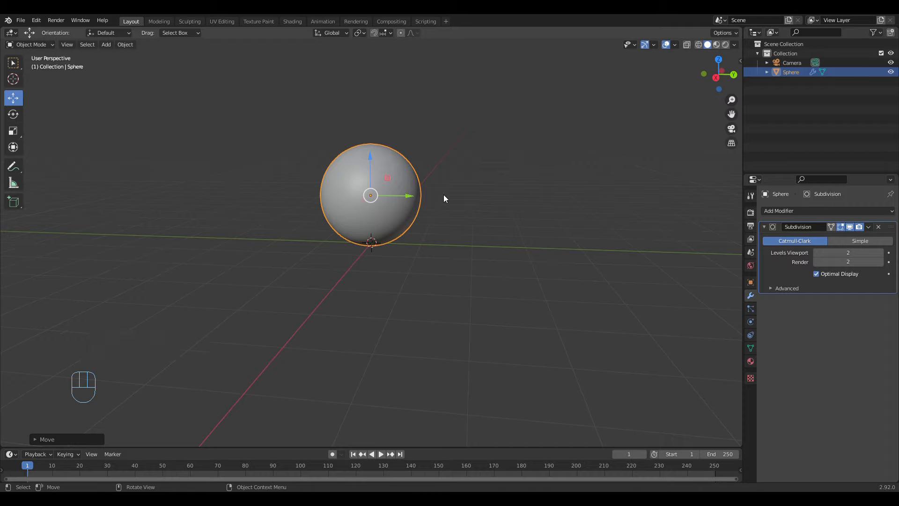
{"action": "key", "text": "ctrl+z"}
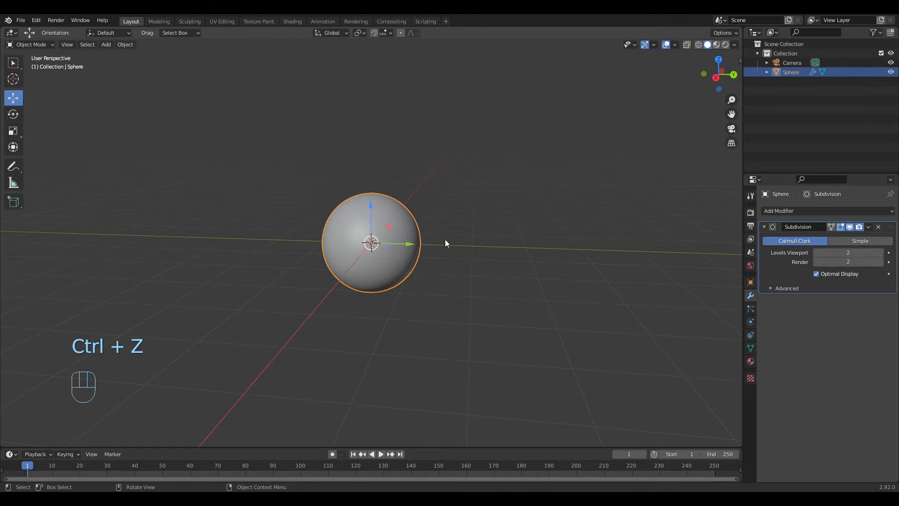
Step: Move the sphere straight up along the global Z axis until its bottom sits just above the origin
{"action": "middle_click_drag", "start_coordinate": [446, 244], "coordinate": [388, 257]}
{"action": "scroll", "coordinate": [462, 245], "scroll_direction": "up", "scroll_amount": 2}
{"action": "key", "text": "g"}
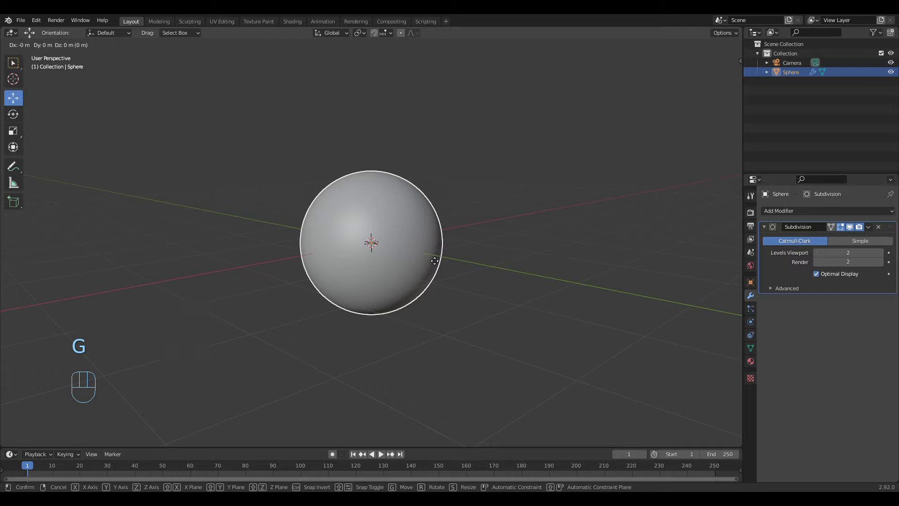
{"action": "key", "text": "z"}
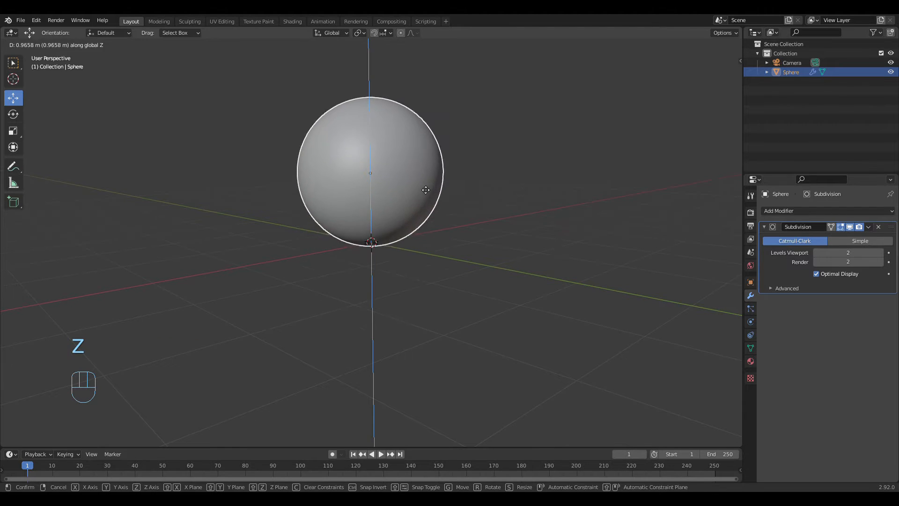
{"action": "left_click", "coordinate": [452, 227]}
{"action": "middle_click_drag", "start_coordinate": [454, 228], "coordinate": [446, 259]}
{"action": "scroll", "coordinate": [437, 267], "scroll_direction": "up", "scroll_amount": 3}
{"action": "scroll", "coordinate": [456, 265], "scroll_direction": "down", "scroll_amount": 2}
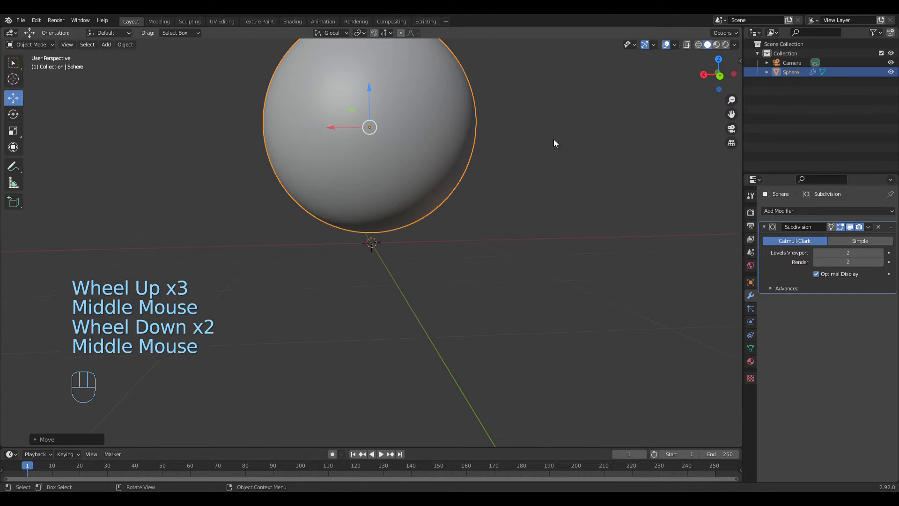
Step: In front orthographic view, lower the sphere slightly along Z so its bottom comes close to the red X axis line
{"action": "left_click", "coordinate": [725, 78]}
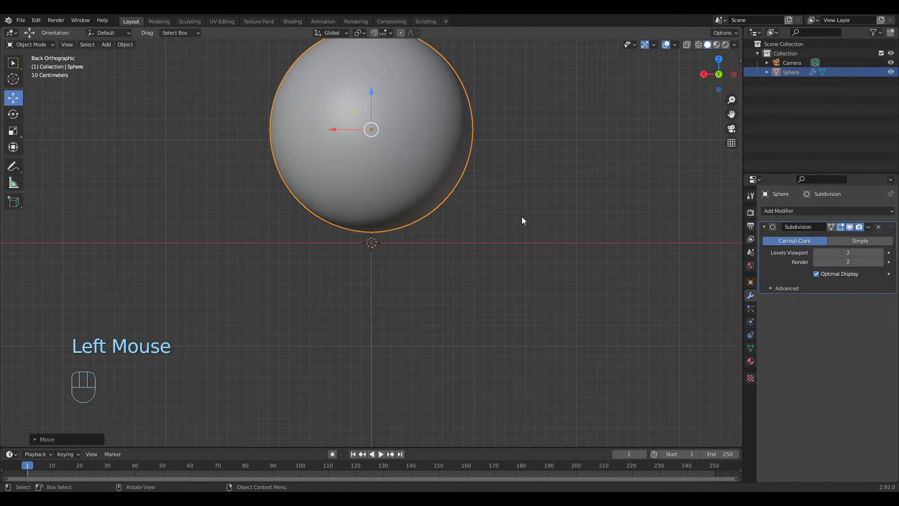
{"action": "scroll", "coordinate": [456, 197], "scroll_direction": "down", "scroll_amount": 2}
{"action": "middle_click_drag", "start_coordinate": [456, 197], "coordinate": [511, 260], "text": "shift"}
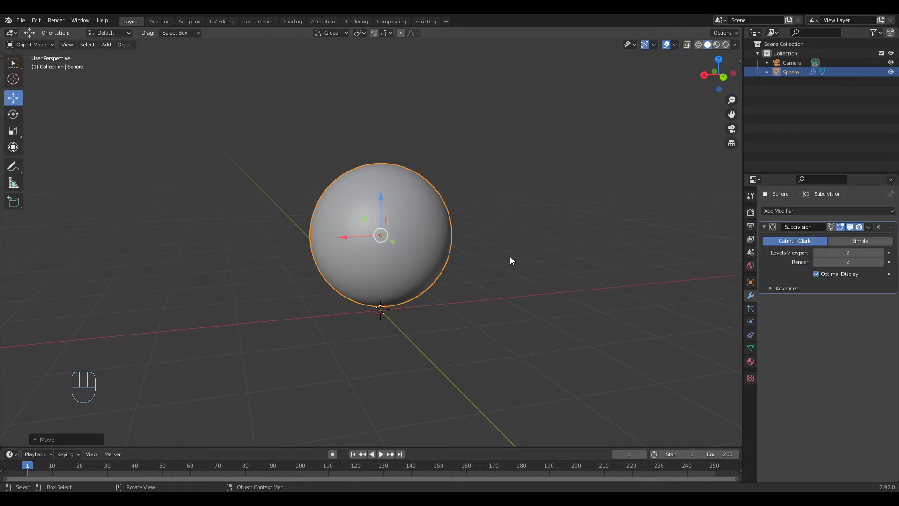
{"action": "key", "text": "KP_1"}
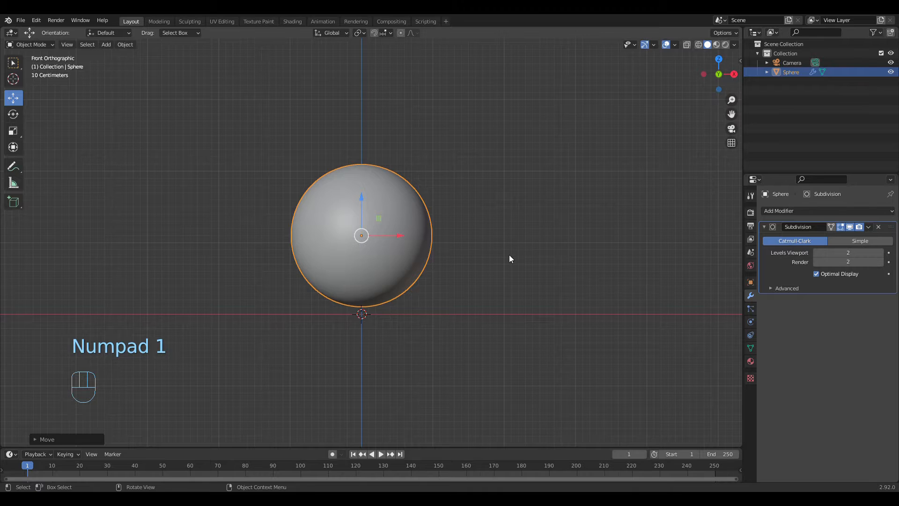
{"action": "scroll", "coordinate": [510, 255], "scroll_direction": "up", "scroll_amount": 2}
{"action": "scroll", "coordinate": [394, 239], "scroll_direction": "up", "scroll_amount": 1}
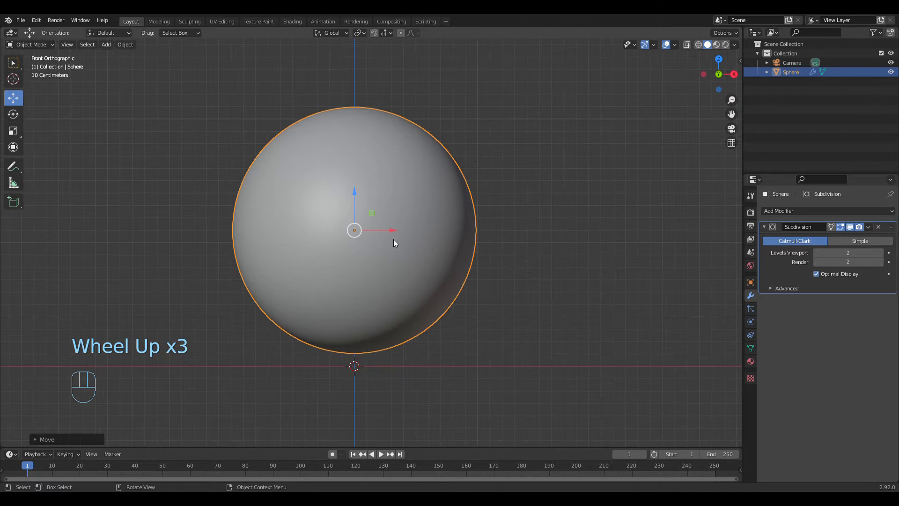
{"action": "middle_click_drag", "start_coordinate": [484, 276], "coordinate": [521, 170], "text": "shift"}
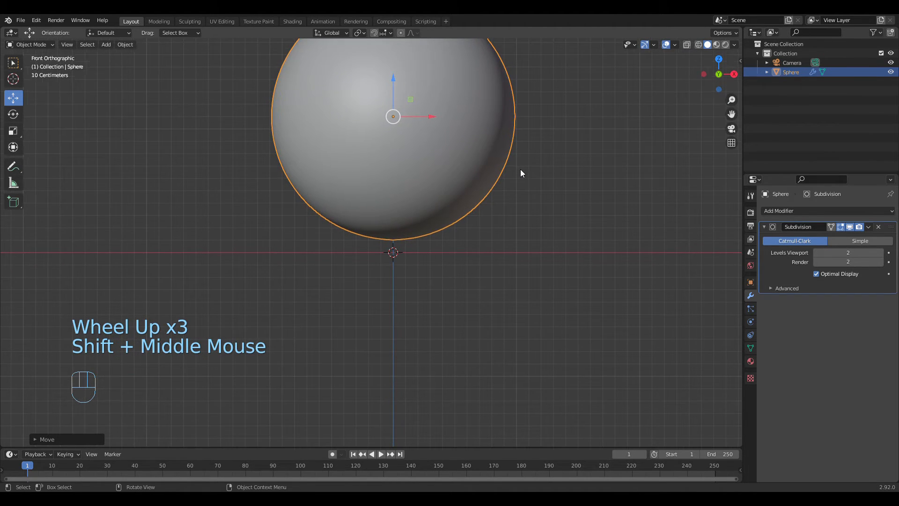
{"action": "scroll", "coordinate": [517, 171], "scroll_direction": "up", "scroll_amount": 1}
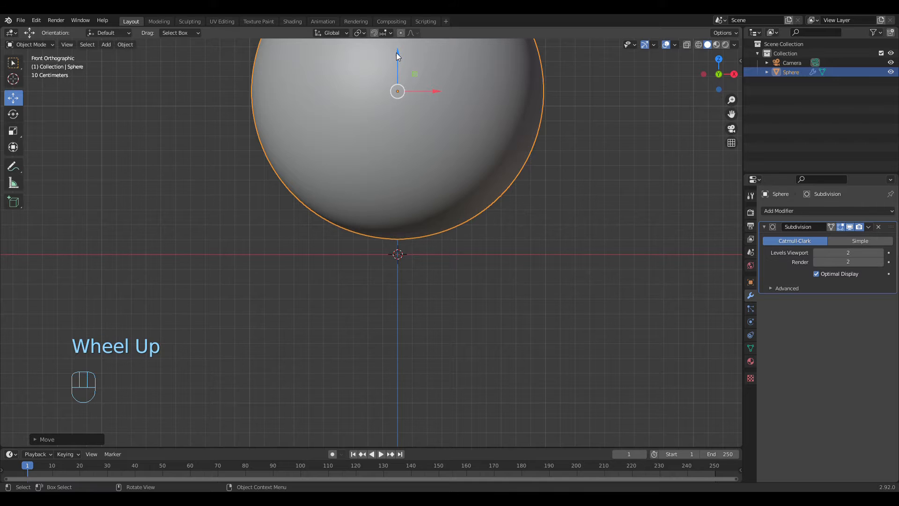
{"action": "left_click_drag", "start_coordinate": [396, 57], "coordinate": [399, 72]}
{"action": "scroll", "coordinate": [538, 240], "scroll_direction": "up", "scroll_amount": 5}
Step: Fine-tune the sphere's height along Z in front view so its lowest point rests at the origin, and deselect it
{"action": "mouse_move", "coordinate": [575, 272]}
{"action": "middle_mouse_down"}
{"action": "mouse_move", "coordinate": [588, 275]}
{"action": "mouse_move", "coordinate": [565, 270]}
{"action": "middle_mouse_up"}
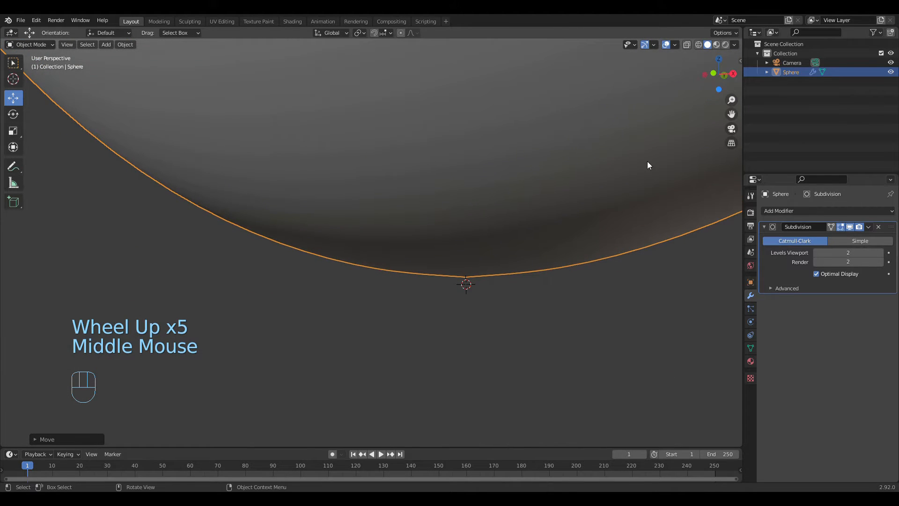
{"action": "key", "text": "KP_1"}
{"action": "key", "text": "g"}
{"action": "key", "text": "z"}
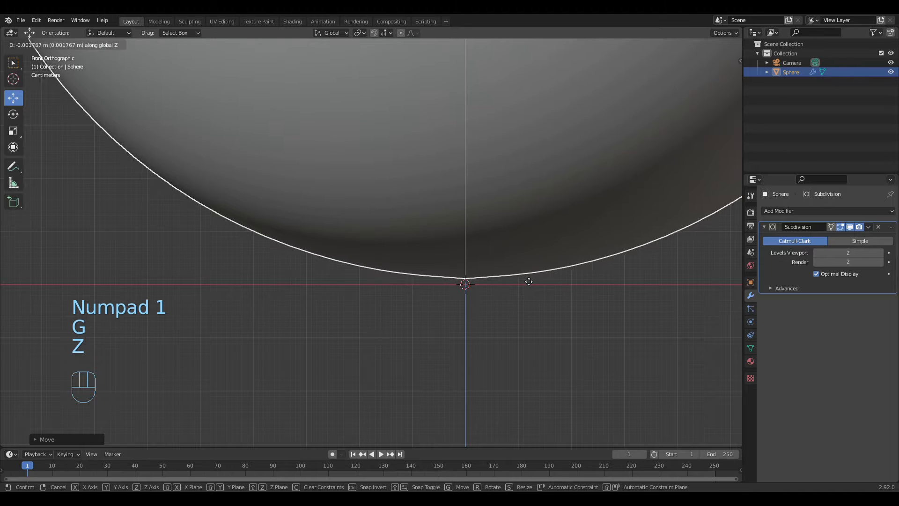
{"action": "left_click", "coordinate": [522, 282]}
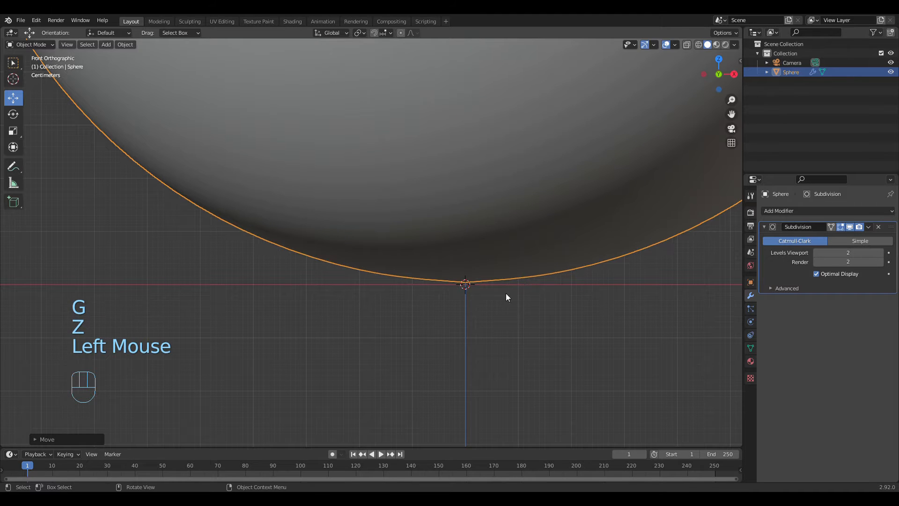
{"action": "middle_click_drag", "start_coordinate": [575, 294], "coordinate": [493, 284]}
{"action": "scroll", "coordinate": [488, 343], "scroll_direction": "down", "scroll_amount": 6}
{"action": "left_click", "coordinate": [539, 287]}
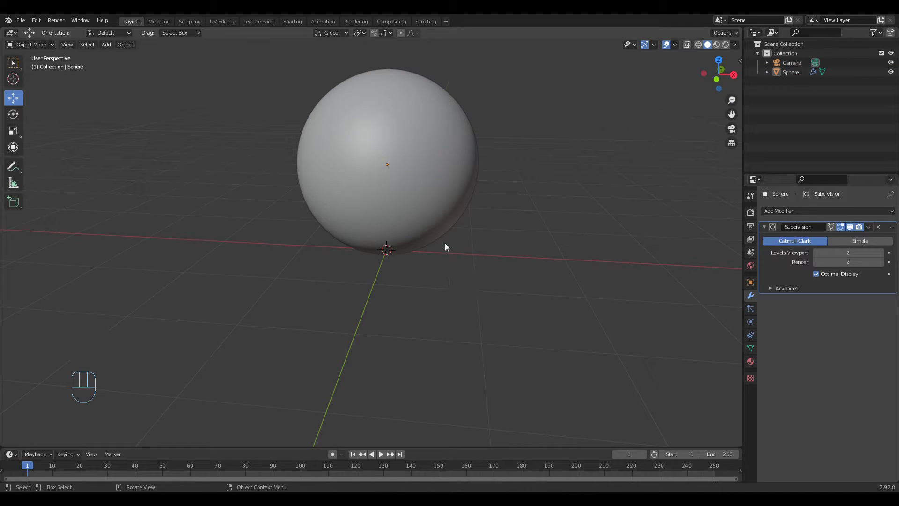
Step: Add a Plane mesh at the world origin beneath the sphere
{"action": "key", "text": "shift+a"}
{"action": "mouse_move", "coordinate": [445, 242]}
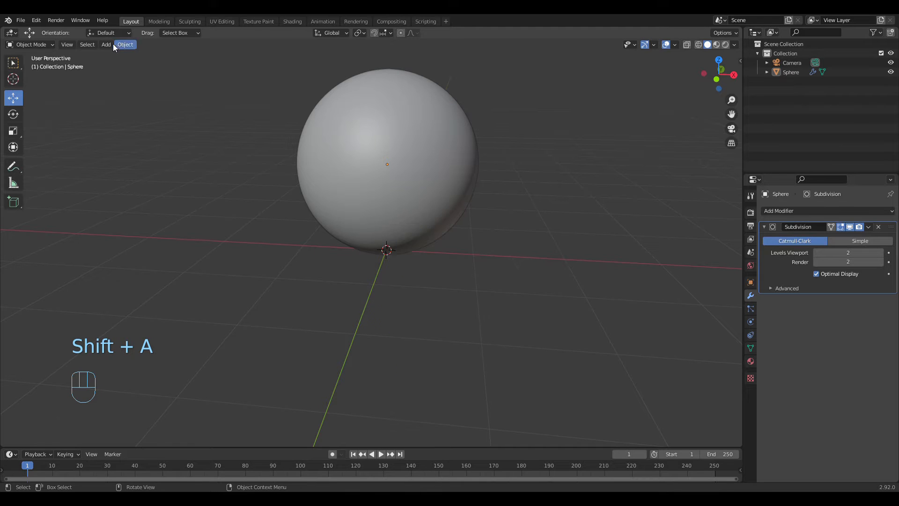
{"action": "key", "text": "shift+a"}
{"action": "mouse_move", "coordinate": [380, 177]}
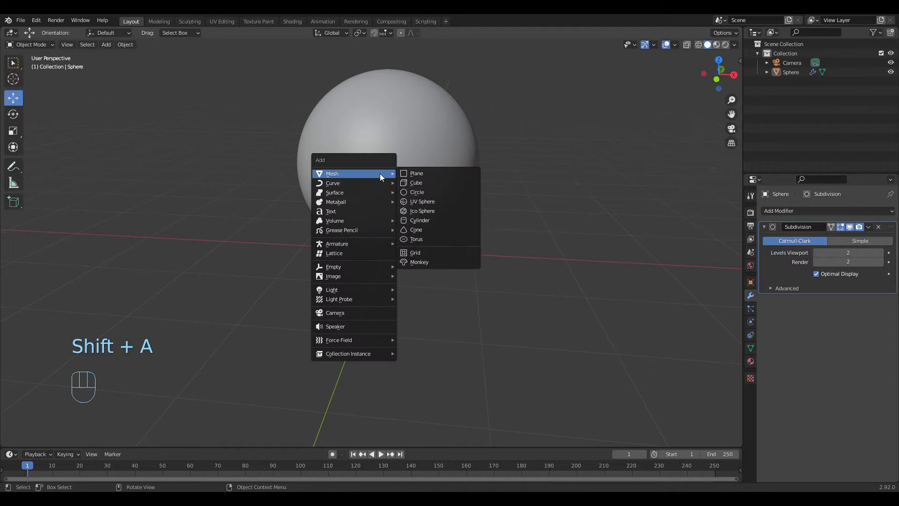
{"action": "left_click", "coordinate": [415, 173]}
{"action": "middle_click_drag", "start_coordinate": [483, 236], "coordinate": [498, 231]}
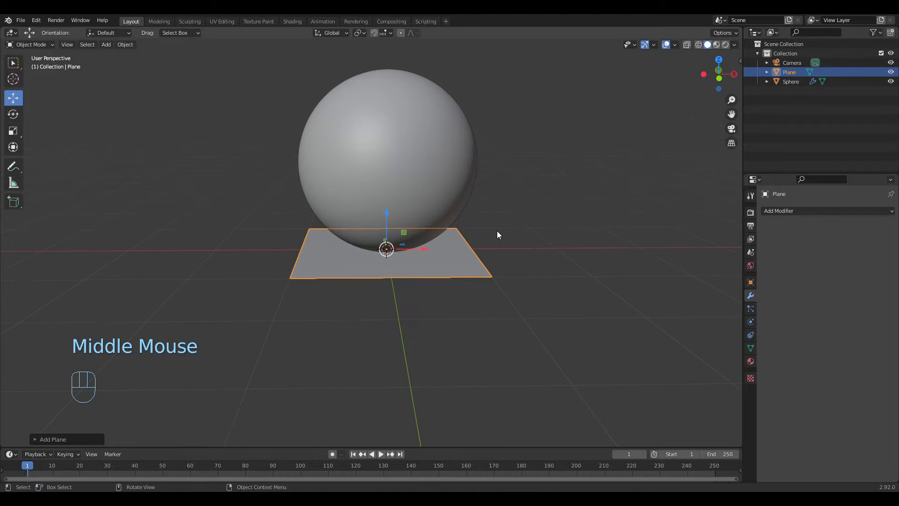
{"action": "scroll", "coordinate": [498, 230], "scroll_direction": "down", "scroll_amount": 2}
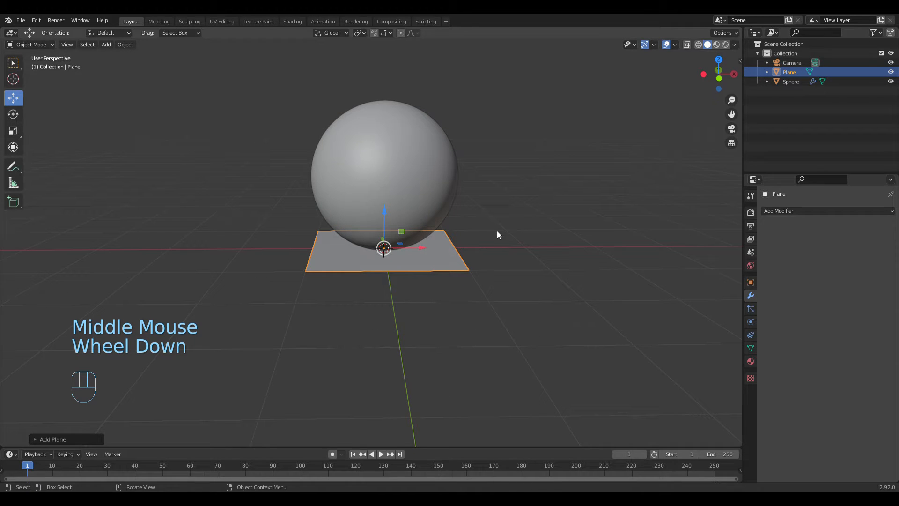
{"action": "left_click", "coordinate": [14, 133]}
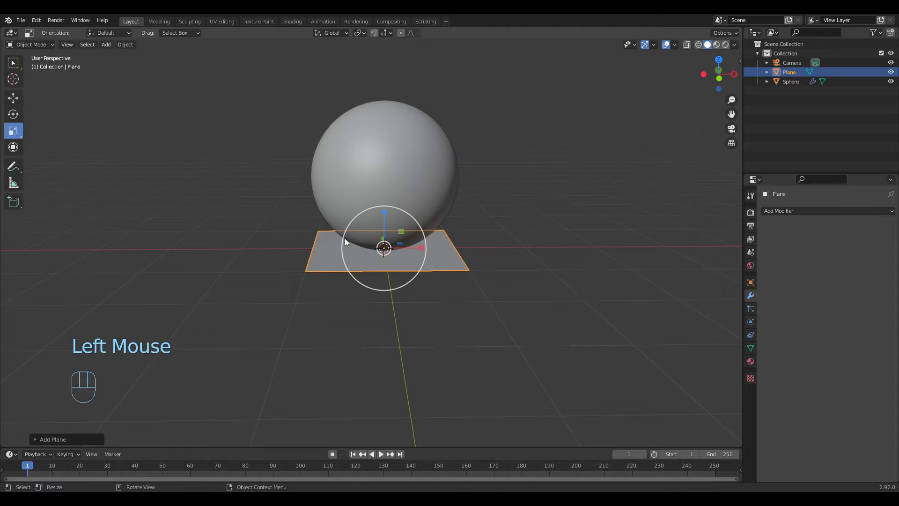
{"action": "left_click_drag", "start_coordinate": [424, 263], "coordinate": [462, 249]}
{"action": "right_click", "coordinate": [453, 252]}
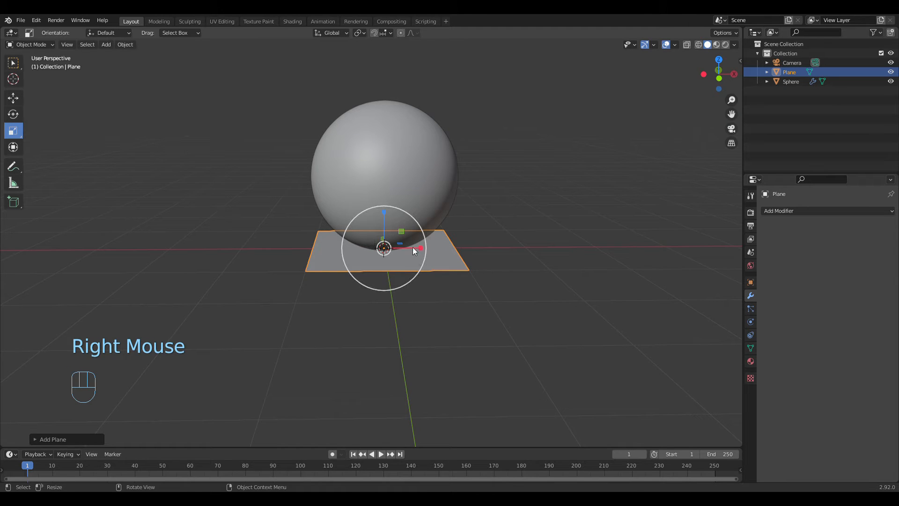
{"action": "left_click_drag", "start_coordinate": [417, 269], "coordinate": [483, 297]}
{"action": "right_click", "coordinate": [489, 297]}
{"action": "key", "text": "s"}
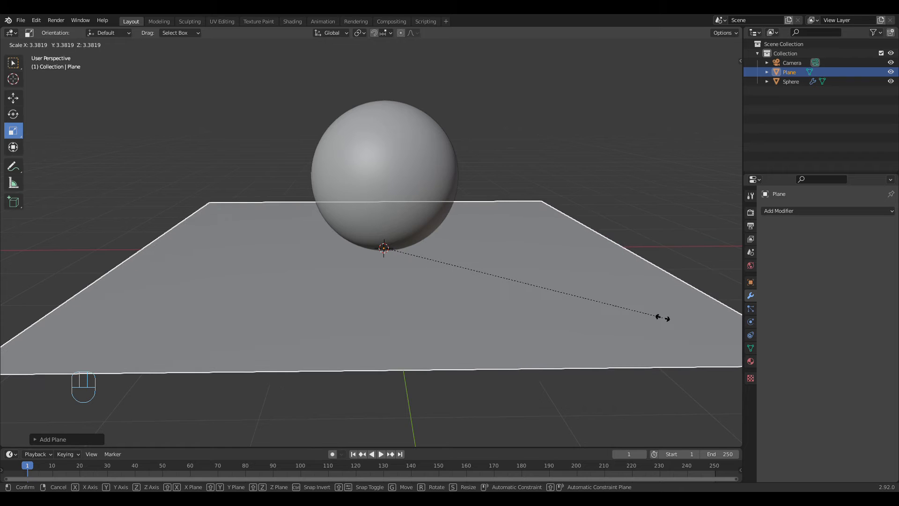
{"action": "right_click", "coordinate": [662, 319]}
Step: Scale the plane uniformly by a factor of 10 to form a large floor and check it around the sphere
{"action": "key", "text": "s"}
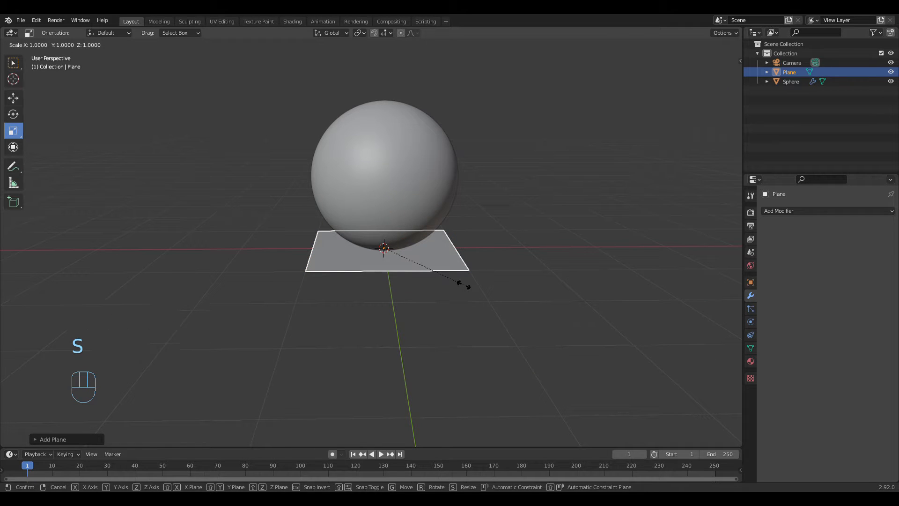
{"action": "type", "text": "10"}
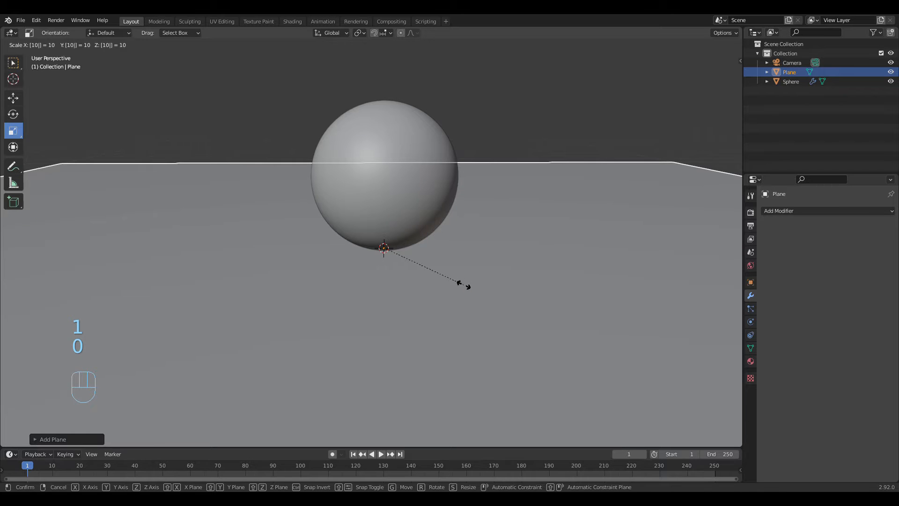
{"action": "left_click", "coordinate": [461, 285]}
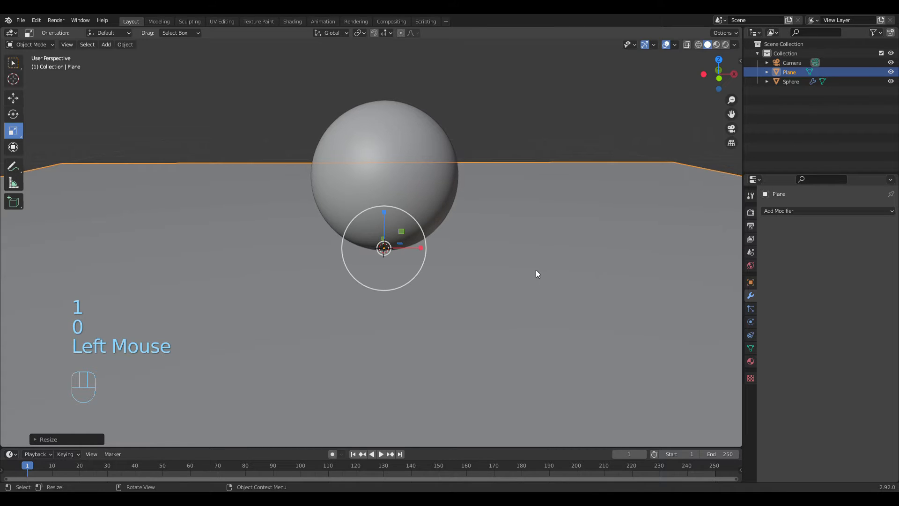
{"action": "middle_click_drag", "start_coordinate": [536, 270], "coordinate": [423, 267]}
{"action": "scroll", "coordinate": [438, 276], "scroll_direction": "down", "scroll_amount": 4}
{"action": "scroll", "coordinate": [538, 299], "scroll_direction": "up", "scroll_amount": 4}
{"action": "scroll", "coordinate": [510, 268], "scroll_direction": "down", "scroll_amount": 2}
{"action": "middle_click_drag", "start_coordinate": [510, 269], "coordinate": [468, 279]}
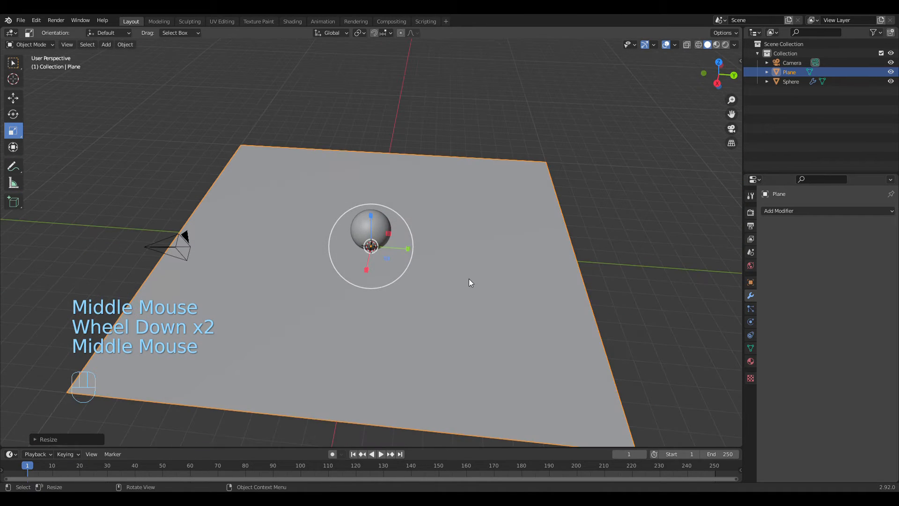
Step: Enter Edit Mode on the plane and select one of its corner vertices in vertex select mode
{"action": "key", "text": "Tab"}
{"action": "mouse_move", "coordinate": [534, 280]}
{"action": "middle_mouse_down"}
{"action": "mouse_move", "coordinate": [549, 274]}
{"action": "mouse_move", "coordinate": [539, 277]}
{"action": "middle_mouse_up"}
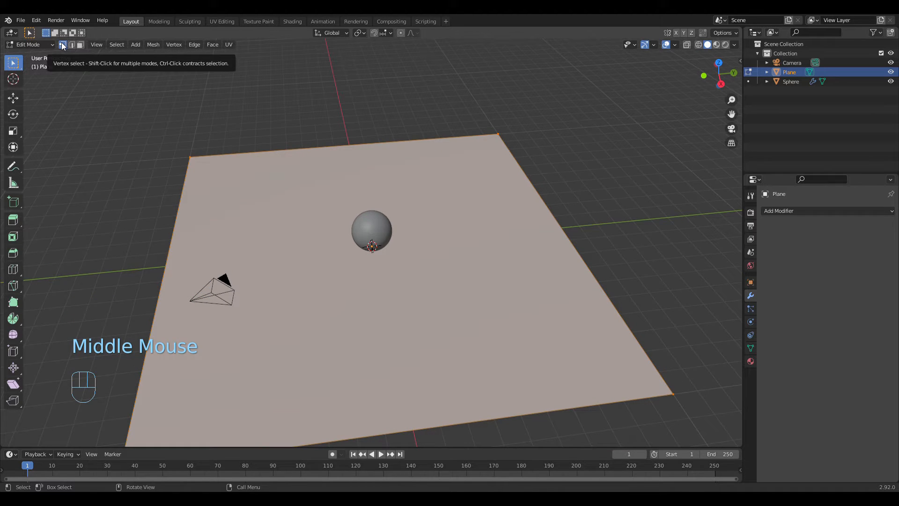
{"action": "scroll", "coordinate": [536, 147], "scroll_direction": "up", "scroll_amount": 3}
{"action": "middle_click_drag", "start_coordinate": [608, 124], "coordinate": [476, 235]}
{"action": "scroll", "coordinate": [466, 148], "scroll_direction": "up", "scroll_amount": 2}
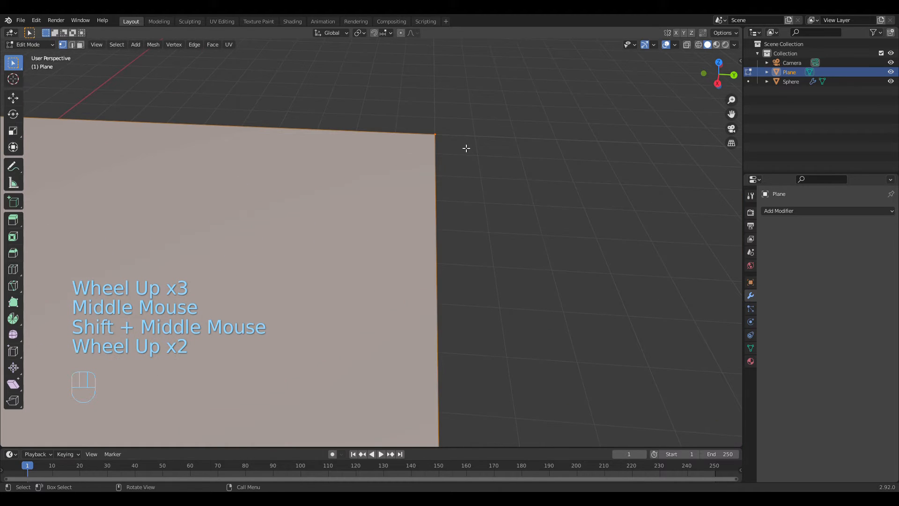
{"action": "left_click", "coordinate": [436, 134]}
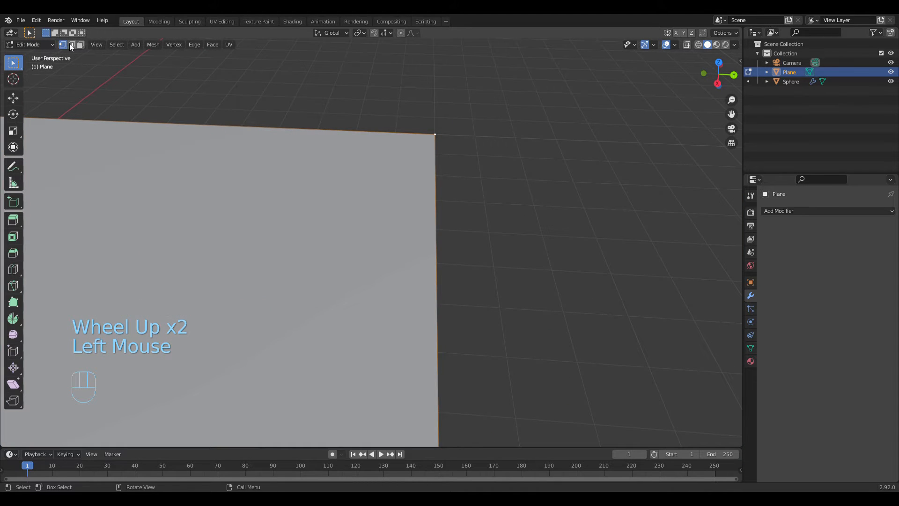
Step: Switch to edge select mode and select two adjacent edges of the plane one after the other
{"action": "key", "text": "2"}
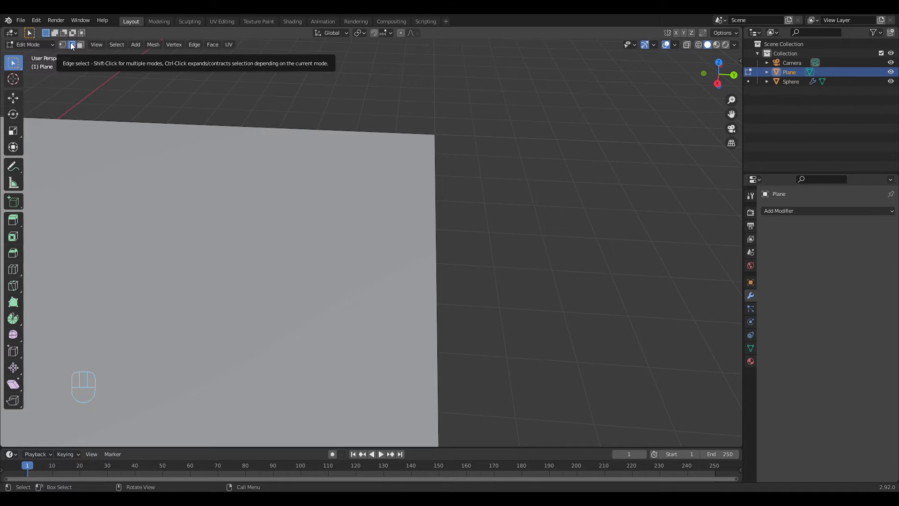
{"action": "scroll", "coordinate": [549, 173], "scroll_direction": "up", "scroll_amount": 3}
{"action": "middle_click_drag", "start_coordinate": [549, 173], "coordinate": [528, 256]}
{"action": "scroll", "coordinate": [528, 256], "scroll_direction": "down", "scroll_amount": 2}
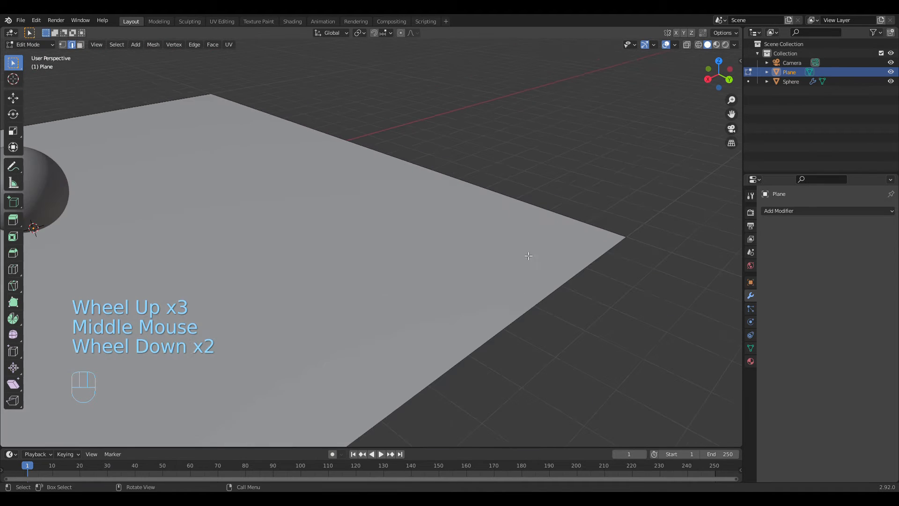
{"action": "left_click", "coordinate": [524, 325]}
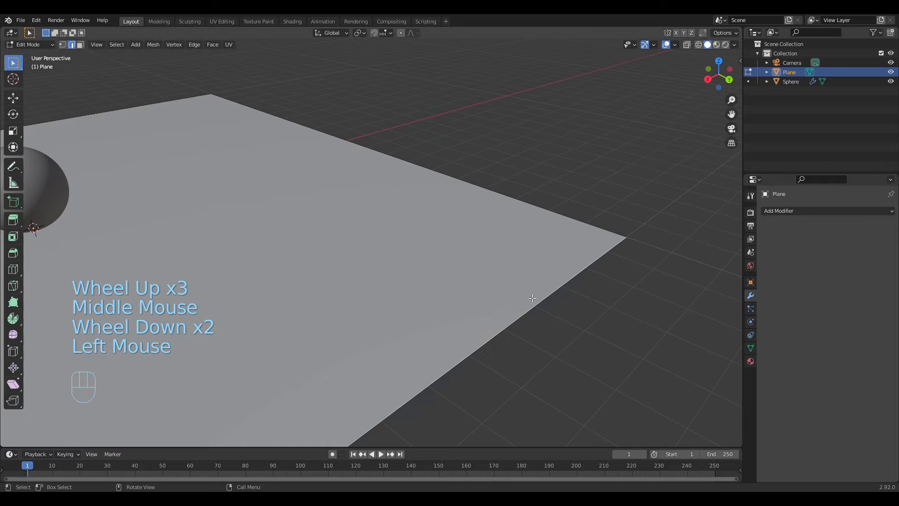
{"action": "left_click", "coordinate": [575, 221]}
Step: Select the plane's whole face in face select mode and return to Object Mode
{"action": "key", "text": "3"}
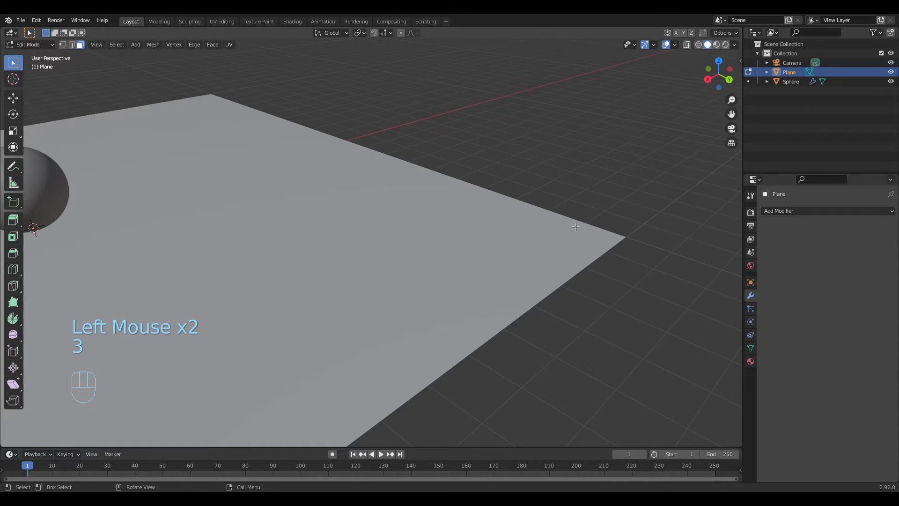
{"action": "left_click", "coordinate": [574, 280]}
{"action": "left_click", "coordinate": [450, 238]}
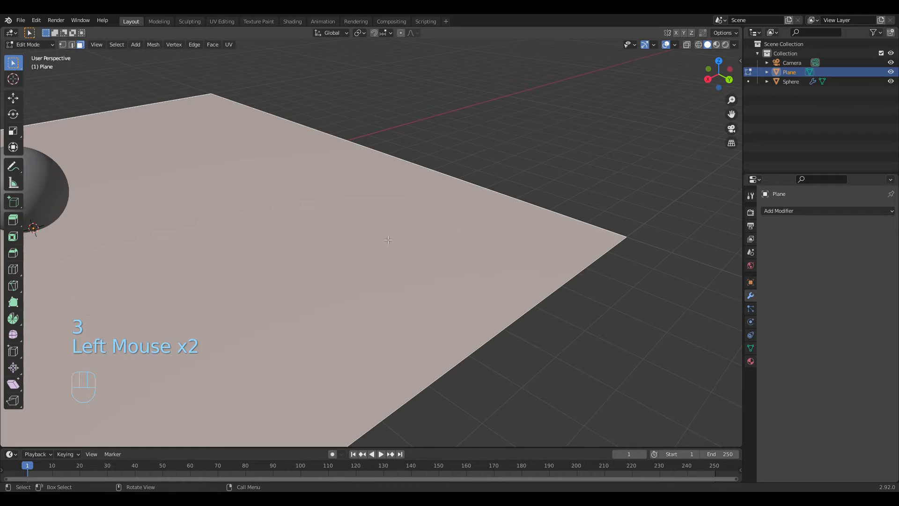
{"action": "middle_click_drag", "start_coordinate": [449, 238], "coordinate": [201, 249]}
{"action": "left_click", "coordinate": [442, 294]}
{"action": "scroll", "coordinate": [442, 294], "scroll_direction": "down", "scroll_amount": 2}
{"action": "left_click", "coordinate": [126, 240]}
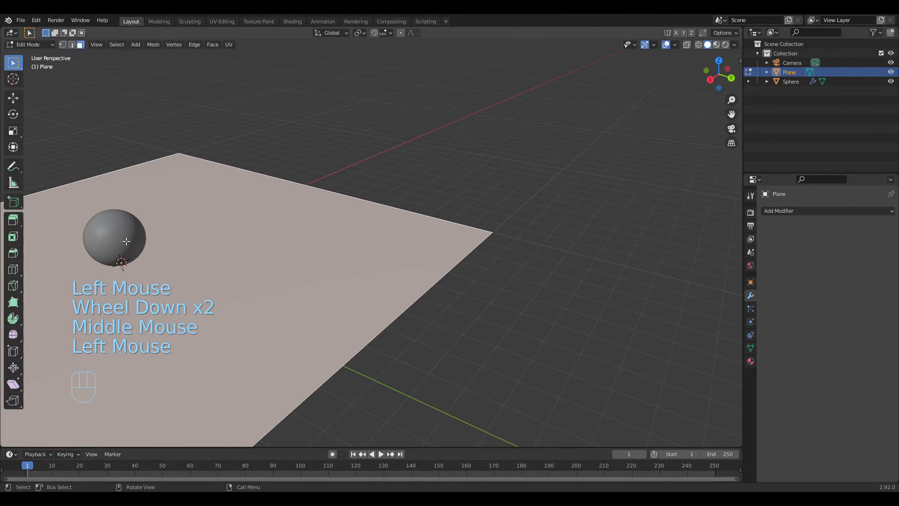
{"action": "left_click", "coordinate": [113, 242]}
{"action": "middle_click_drag", "start_coordinate": [113, 242], "coordinate": [314, 275]}
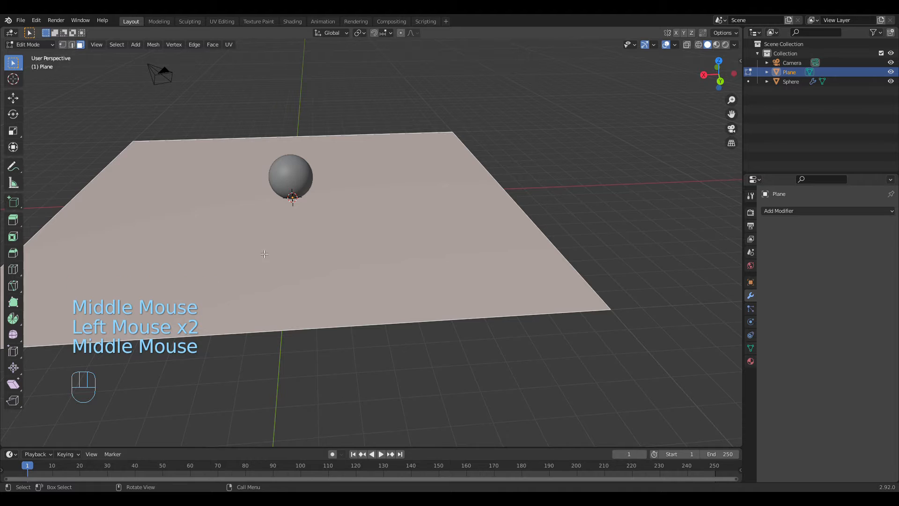
{"action": "middle_click_drag", "start_coordinate": [304, 247], "coordinate": [374, 285], "text": "shift"}
{"action": "scroll", "coordinate": [412, 323], "scroll_direction": "up", "scroll_amount": 1}
{"action": "key", "text": "Tab"}
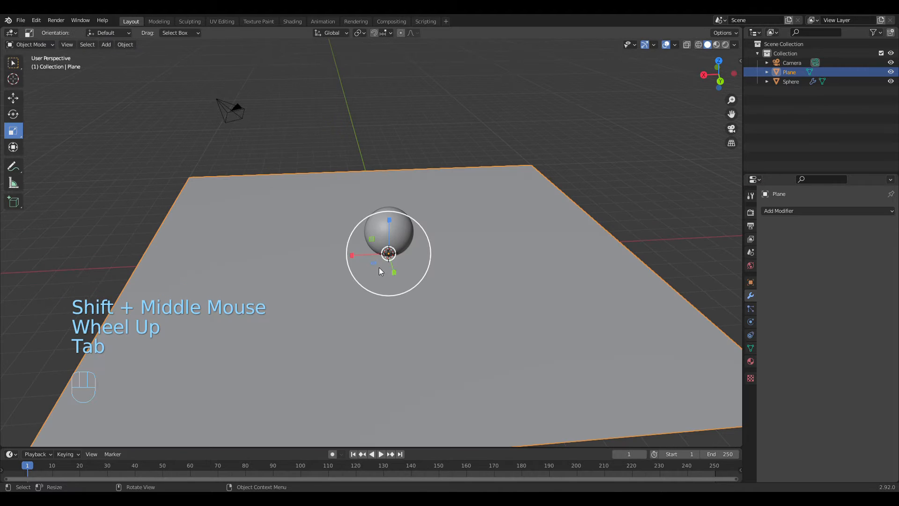
Step: Try out the Scale, Rotate and Move tools on the plane in Object Mode
{"action": "middle_click_drag", "start_coordinate": [408, 312], "coordinate": [419, 269]}
{"action": "left_click", "coordinate": [18, 133]}
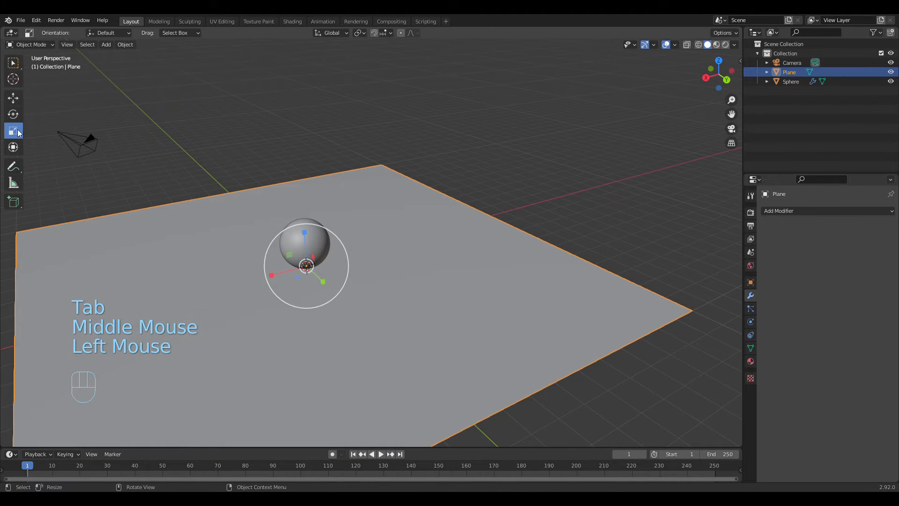
{"action": "left_click", "coordinate": [11, 133]}
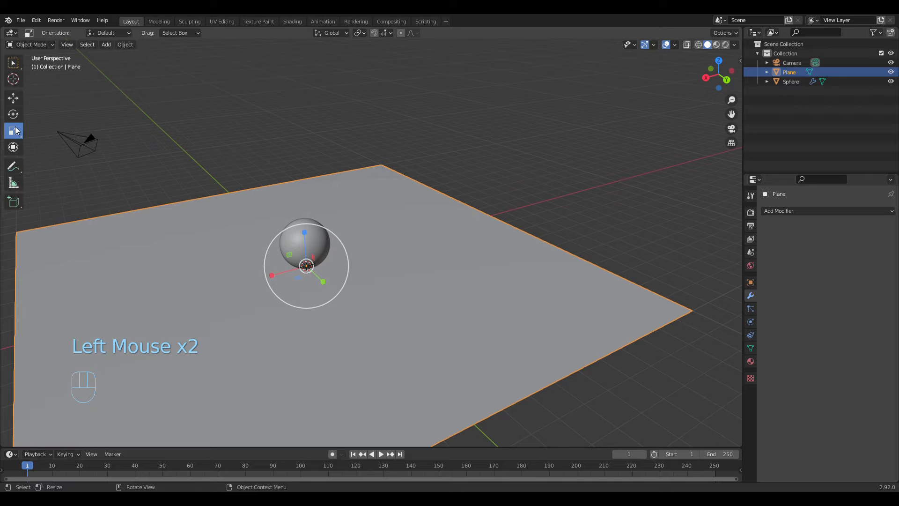
{"action": "middle_click_drag", "start_coordinate": [333, 231], "coordinate": [369, 255]}
{"action": "scroll", "coordinate": [370, 230], "scroll_direction": "down", "scroll_amount": 1}
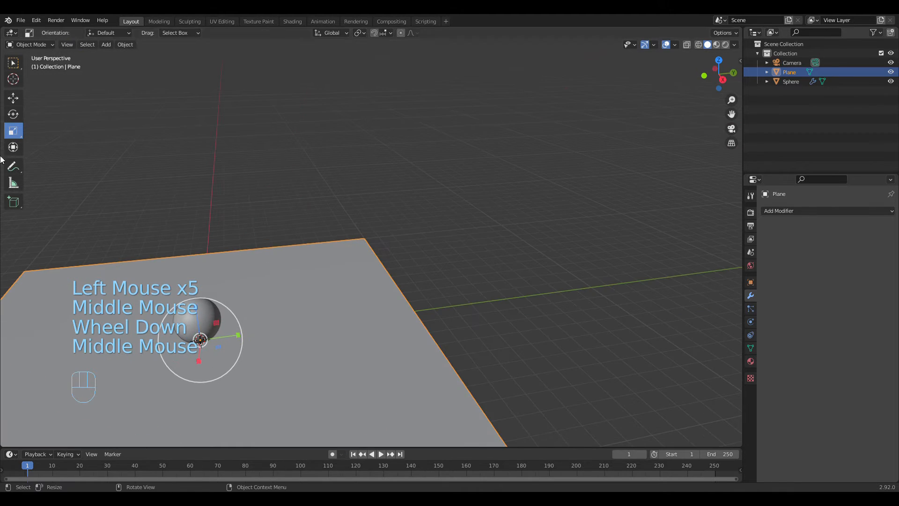
{"action": "left_click", "coordinate": [13, 131]}
{"action": "left_click", "coordinate": [13, 114]}
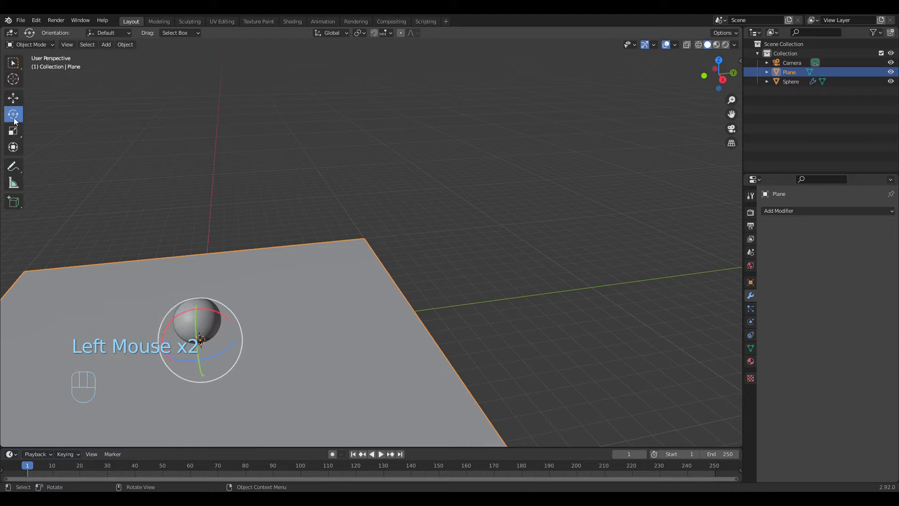
{"action": "left_click", "coordinate": [12, 99]}
{"action": "middle_click_drag", "start_coordinate": [344, 317], "coordinate": [249, 328]}
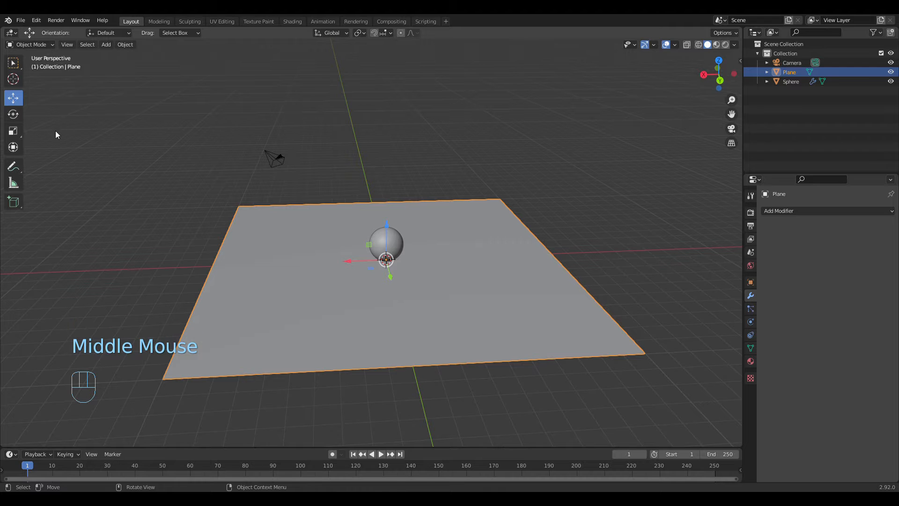
Step: Activate the Select Box tool and put the plane into Edit Mode
{"action": "left_click", "coordinate": [12, 64]}
{"action": "scroll", "coordinate": [576, 332], "scroll_direction": "up", "scroll_amount": 2}
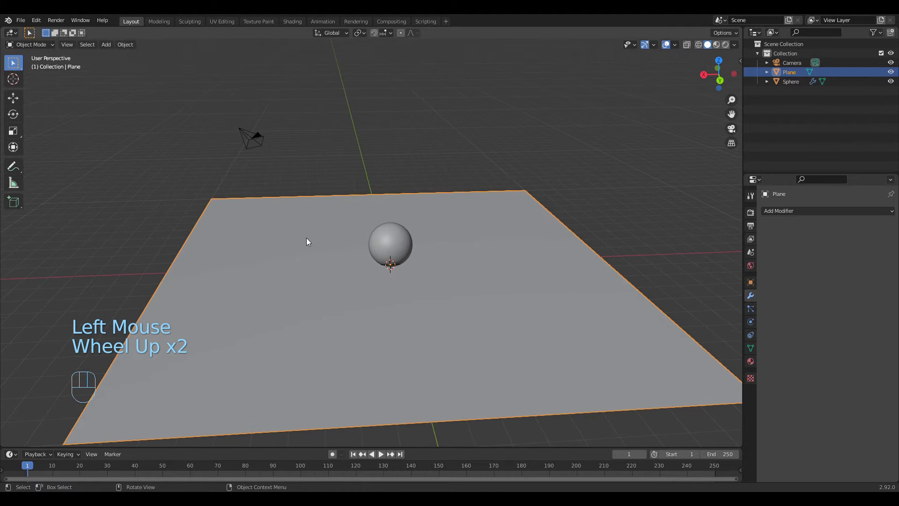
{"action": "key", "text": "Tab"}
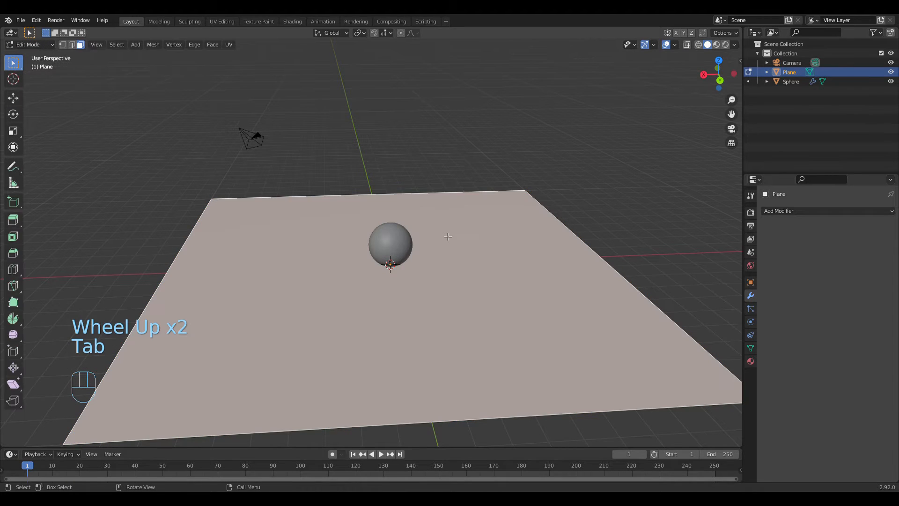
{"action": "key", "text": "Tab"}
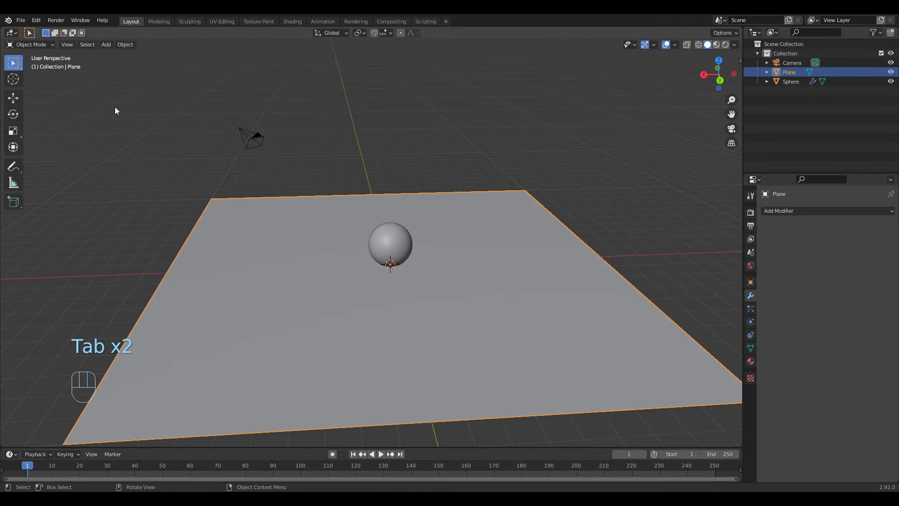
{"action": "left_click", "coordinate": [43, 45]}
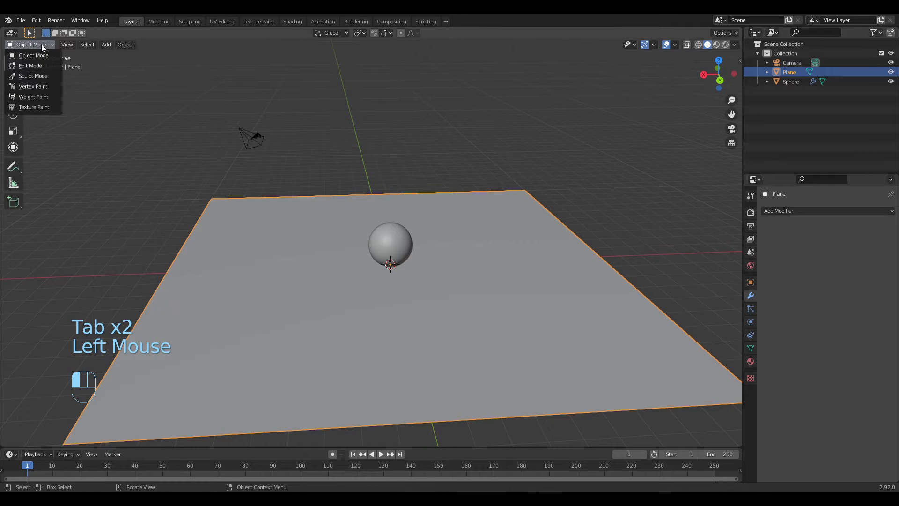
{"action": "left_click", "coordinate": [34, 66]}
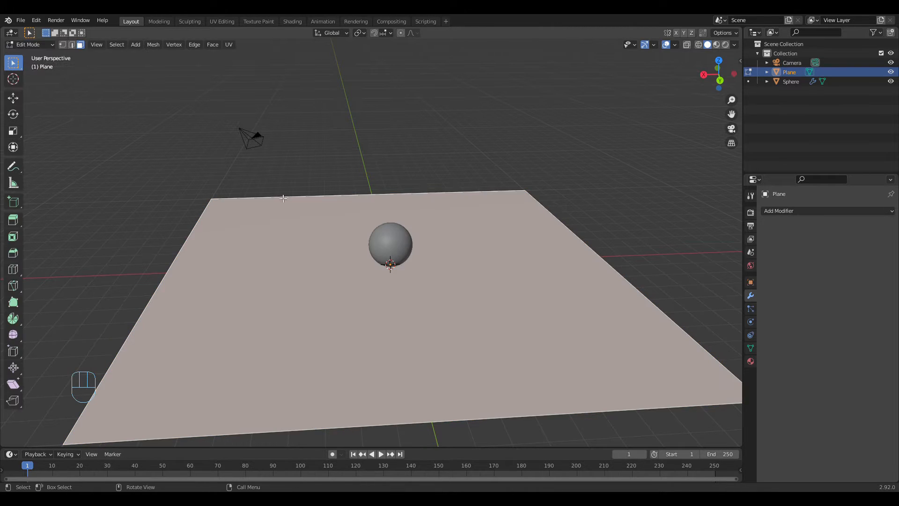
Step: Switch to edge select mode and select the plane's edge on the positive Y side
{"action": "mouse_move", "coordinate": [446, 300]}
{"action": "middle_mouse_down"}
{"action": "mouse_move", "coordinate": [584, 315]}
{"action": "mouse_move", "coordinate": [444, 301]}
{"action": "middle_mouse_up"}
{"action": "scroll", "coordinate": [550, 315], "scroll_direction": "up", "scroll_amount": 3}
{"action": "scroll", "coordinate": [443, 301], "scroll_direction": "down", "scroll_amount": 3}
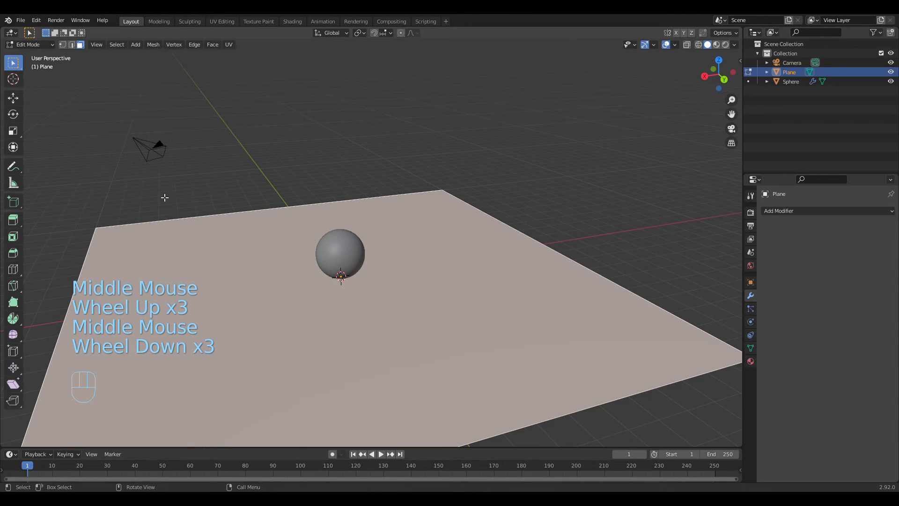
{"action": "left_click", "coordinate": [71, 44]}
{"action": "middle_click_drag", "start_coordinate": [492, 301], "coordinate": [560, 327]}
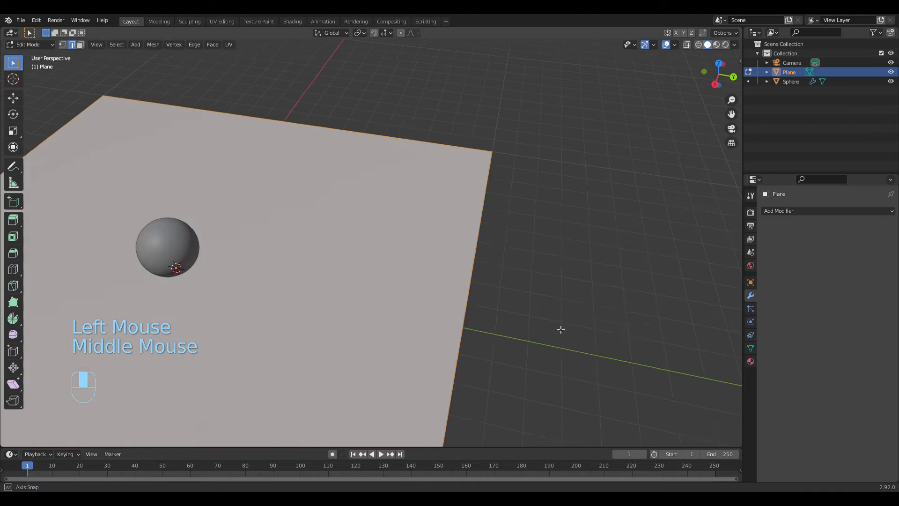
{"action": "left_click", "coordinate": [458, 384]}
{"action": "middle_click_drag", "start_coordinate": [458, 384], "coordinate": [451, 306]}
{"action": "scroll", "coordinate": [487, 318], "scroll_direction": "down", "scroll_amount": 5}
{"action": "scroll", "coordinate": [428, 291], "scroll_direction": "up", "scroll_amount": 3}
{"action": "scroll", "coordinate": [427, 308], "scroll_direction": "up", "scroll_amount": 2}
{"action": "scroll", "coordinate": [427, 308], "scroll_direction": "up", "scroll_amount": 1}
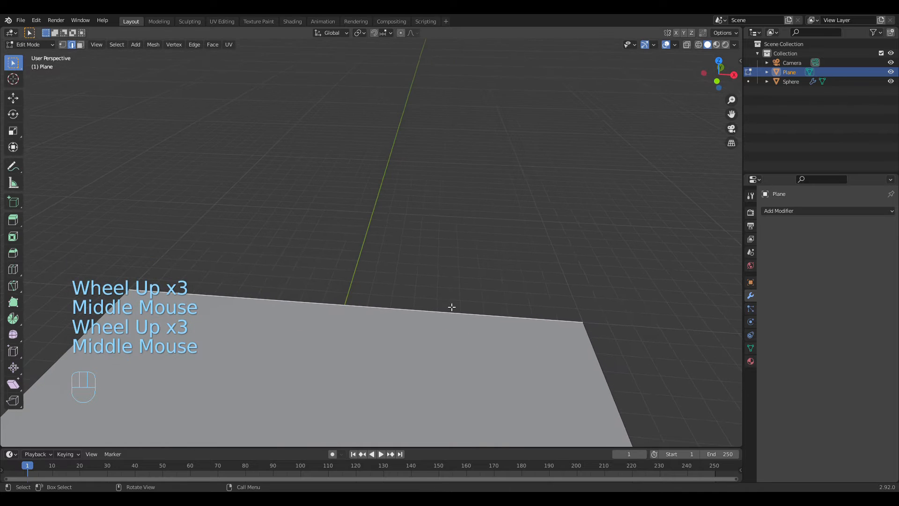
{"action": "key", "text": "g"}
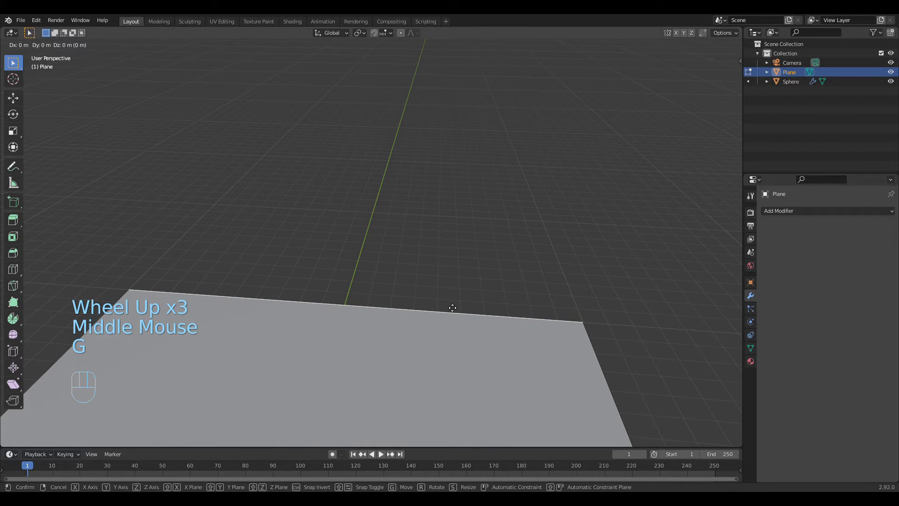
{"action": "key", "text": "z"}
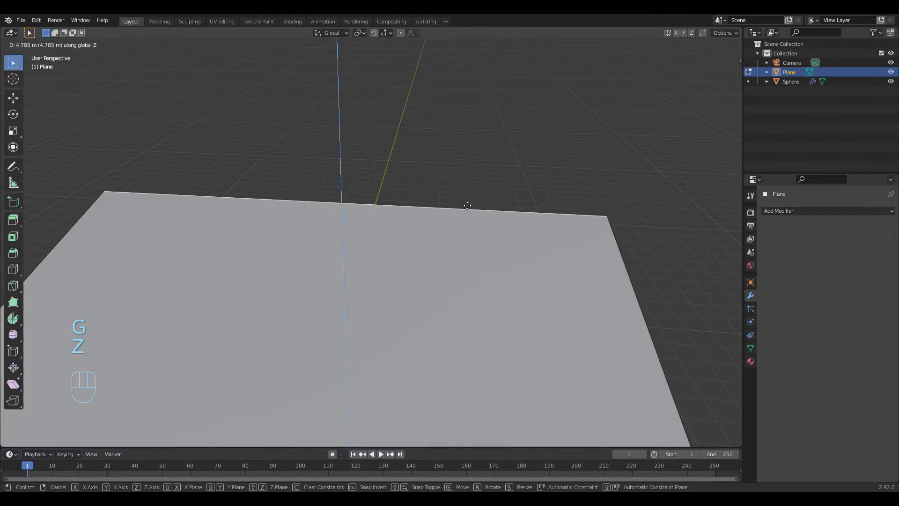
{"action": "right_click", "coordinate": [467, 307]}
Step: Extrude the selected positive-Y edge upward along Z by about 17.2 m to form a wall
{"action": "middle_click_drag", "start_coordinate": [503, 310], "coordinate": [464, 290]}
{"action": "scroll", "coordinate": [416, 299], "scroll_direction": "down", "scroll_amount": 3}
{"action": "key", "text": "e"}
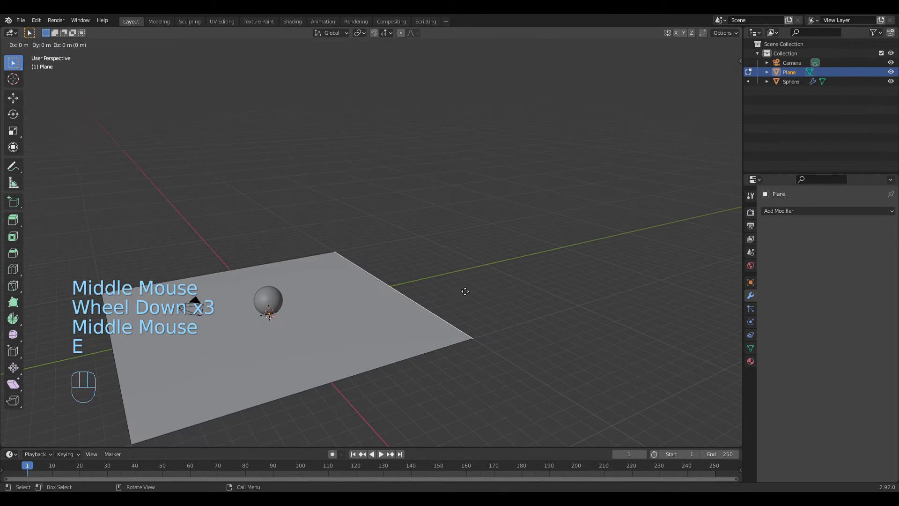
{"action": "key", "text": "z"}
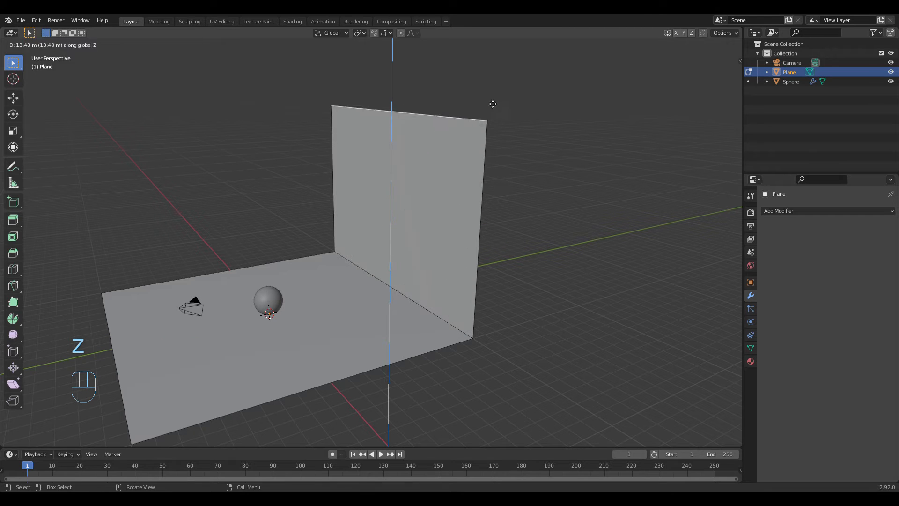
{"action": "left_click", "coordinate": [500, 60]}
{"action": "middle_click_drag", "start_coordinate": [398, 148], "coordinate": [409, 186]}
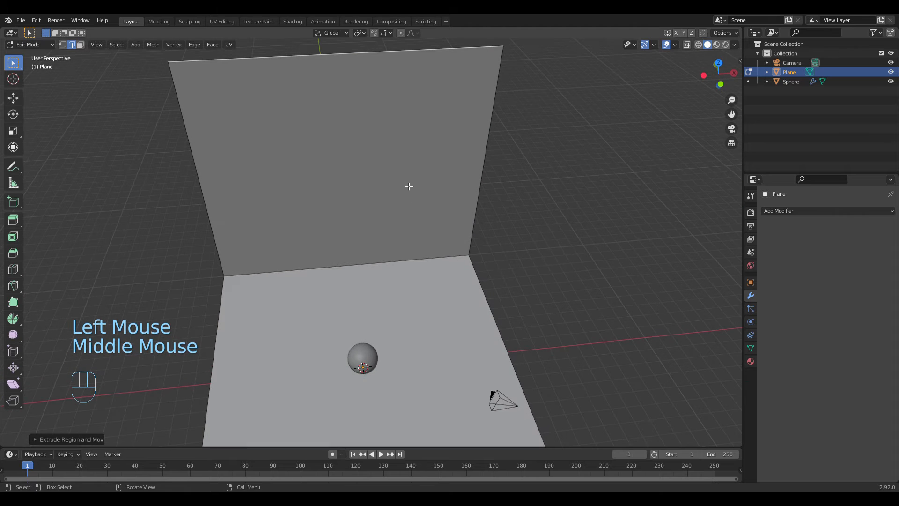
Step: Extrude the floor's negative-X edge upward along Z by about 16.6 m to form a second wall
{"action": "left_click", "coordinate": [222, 358]}
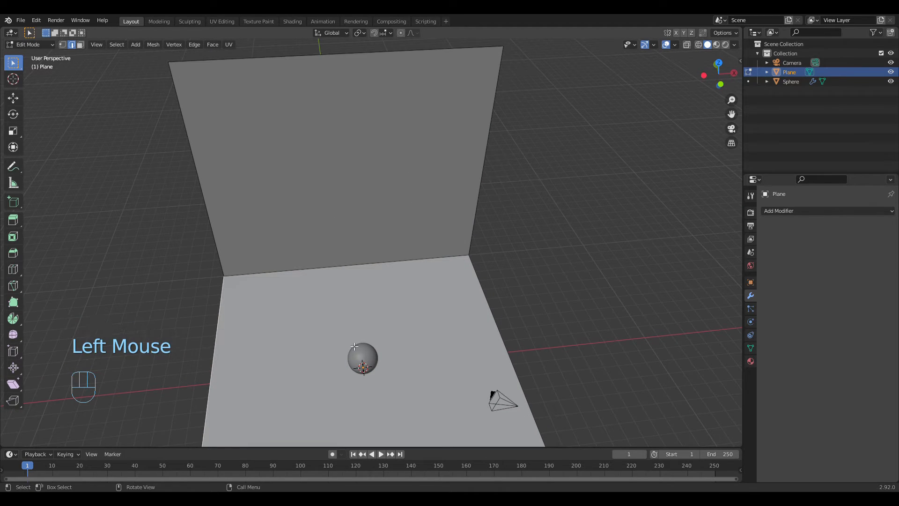
{"action": "middle_click_drag", "start_coordinate": [222, 358], "coordinate": [354, 283]}
{"action": "key", "text": "e"}
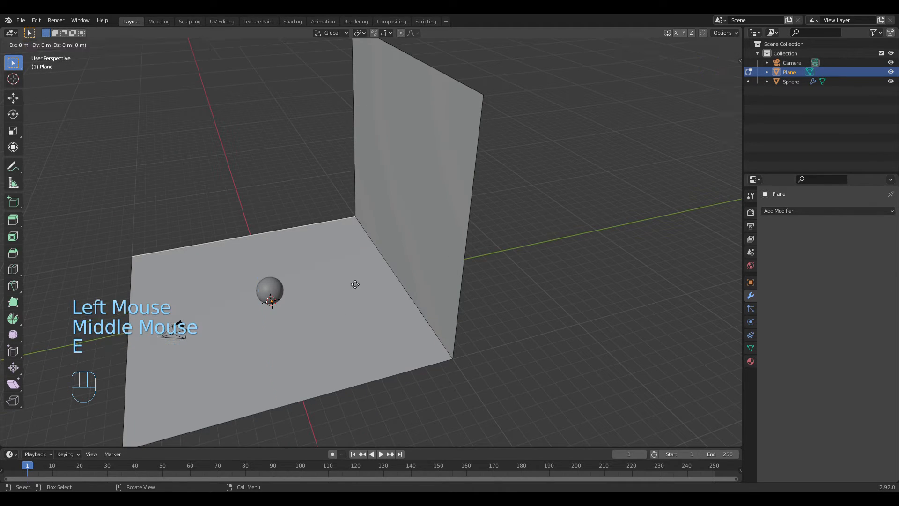
{"action": "key", "text": "z"}
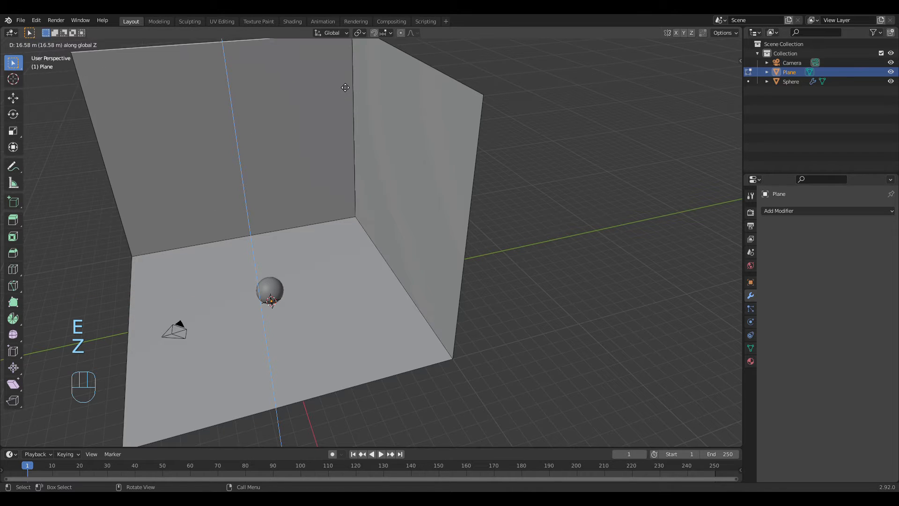
{"action": "left_click", "coordinate": [347, 87]}
{"action": "scroll", "coordinate": [361, 167], "scroll_direction": "down", "scroll_amount": 2}
{"action": "middle_click_drag", "start_coordinate": [361, 167], "coordinate": [381, 157]}
{"action": "scroll", "coordinate": [351, 158], "scroll_direction": "up", "scroll_amount": 2}
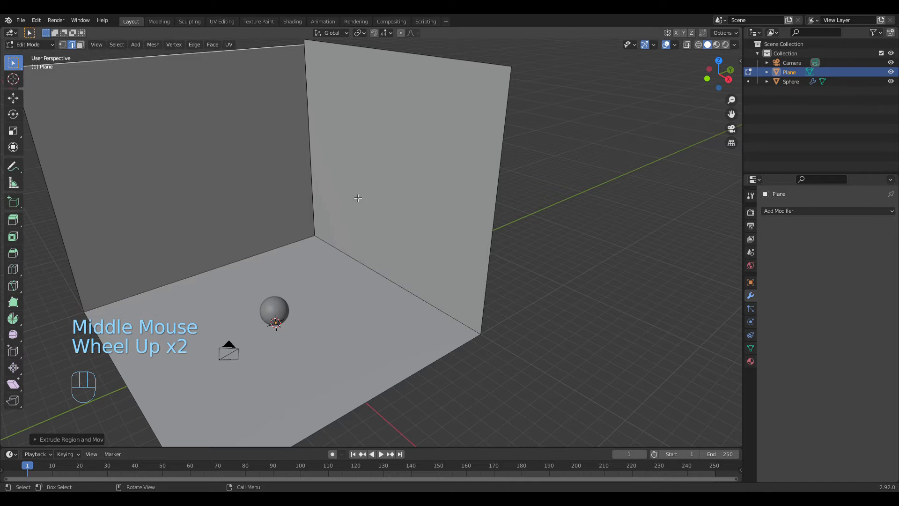
Step: Check the two walls around the sphere and return the plane to Object Mode
{"action": "middle_click_drag", "start_coordinate": [358, 195], "coordinate": [434, 256]}
{"action": "scroll", "coordinate": [372, 239], "scroll_direction": "up", "scroll_amount": 2}
{"action": "scroll", "coordinate": [373, 239], "scroll_direction": "up", "scroll_amount": 1}
{"action": "scroll", "coordinate": [418, 278], "scroll_direction": "down", "scroll_amount": 3}
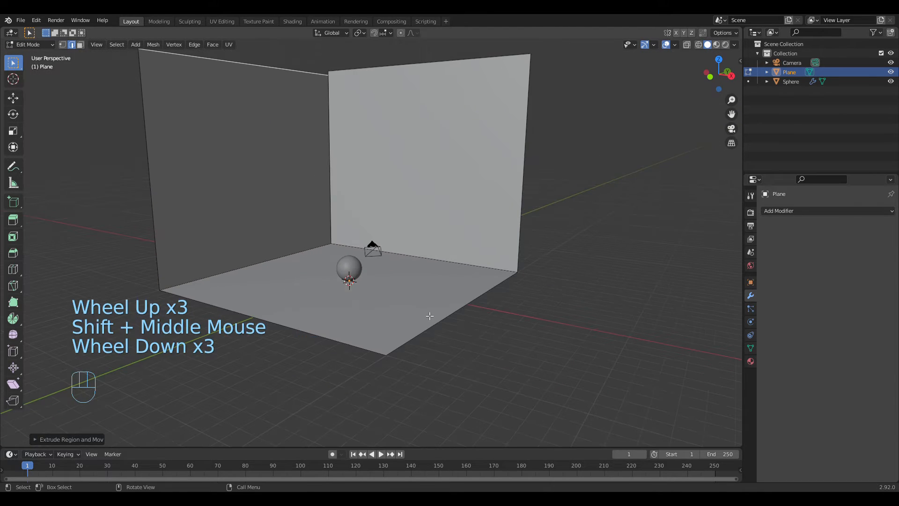
{"action": "left_click", "coordinate": [419, 317]}
{"action": "key", "text": "Tab"}
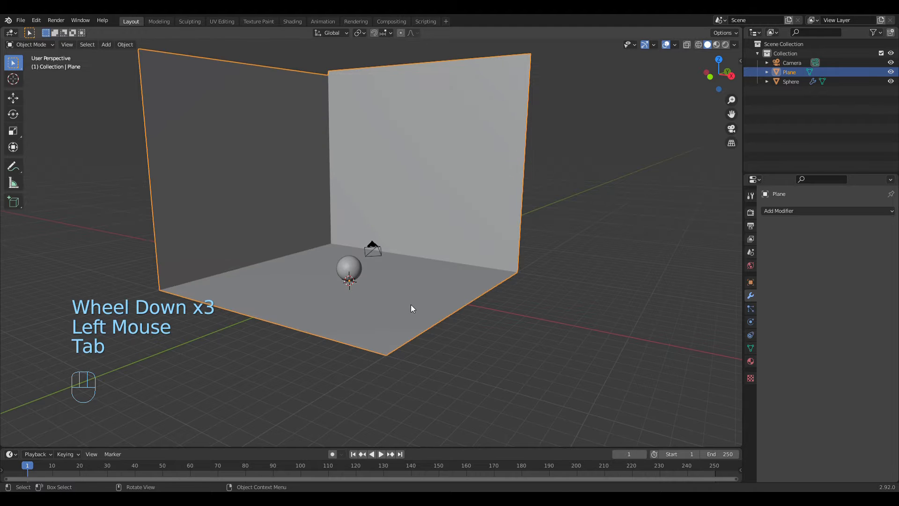
Step: Scale the plane with its two walls up uniformly in two passes to enlarge the room around the sphere
{"action": "key", "text": "s"}
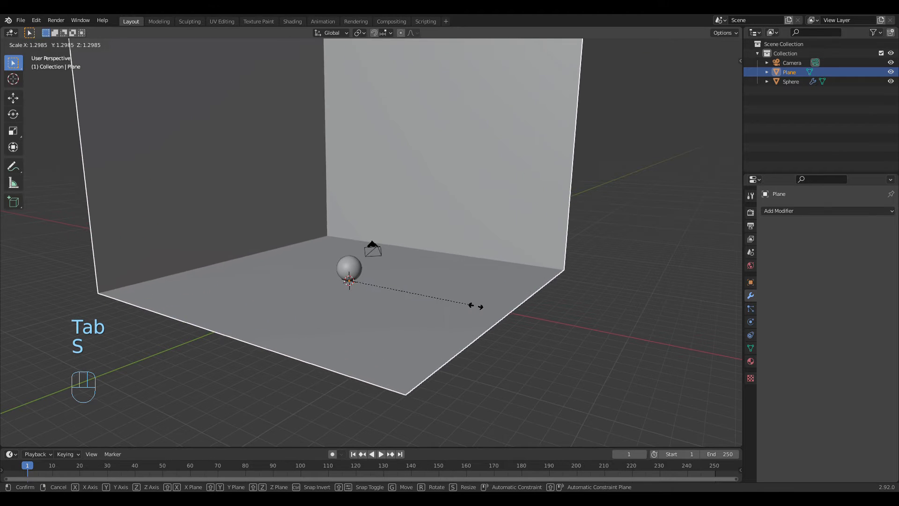
{"action": "left_click", "coordinate": [509, 319]}
{"action": "middle_click_drag", "start_coordinate": [509, 319], "coordinate": [485, 313]}
{"action": "scroll", "coordinate": [512, 313], "scroll_direction": "up", "scroll_amount": 3}
{"action": "scroll", "coordinate": [476, 312], "scroll_direction": "down", "scroll_amount": 6}
{"action": "scroll", "coordinate": [479, 319], "scroll_direction": "up", "scroll_amount": 4}
{"action": "scroll", "coordinate": [478, 316], "scroll_direction": "up", "scroll_amount": 1}
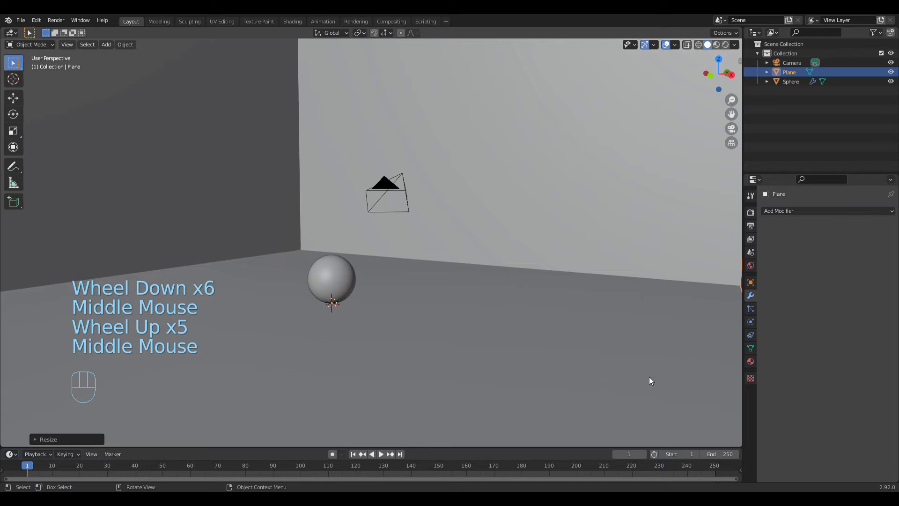
{"action": "scroll", "coordinate": [652, 373], "scroll_direction": "down", "scroll_amount": 1}
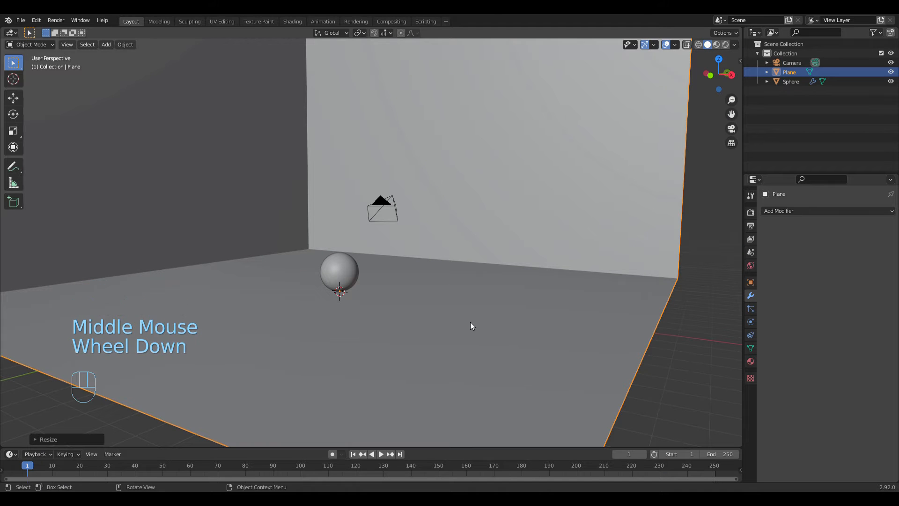
{"action": "middle_click_drag", "start_coordinate": [471, 322], "coordinate": [470, 323]}
{"action": "scroll", "coordinate": [470, 323], "scroll_direction": "down", "scroll_amount": 1}
{"action": "scroll", "coordinate": [470, 324], "scroll_direction": "up", "scroll_amount": 2}
{"action": "scroll", "coordinate": [470, 324], "scroll_direction": "down", "scroll_amount": 3}
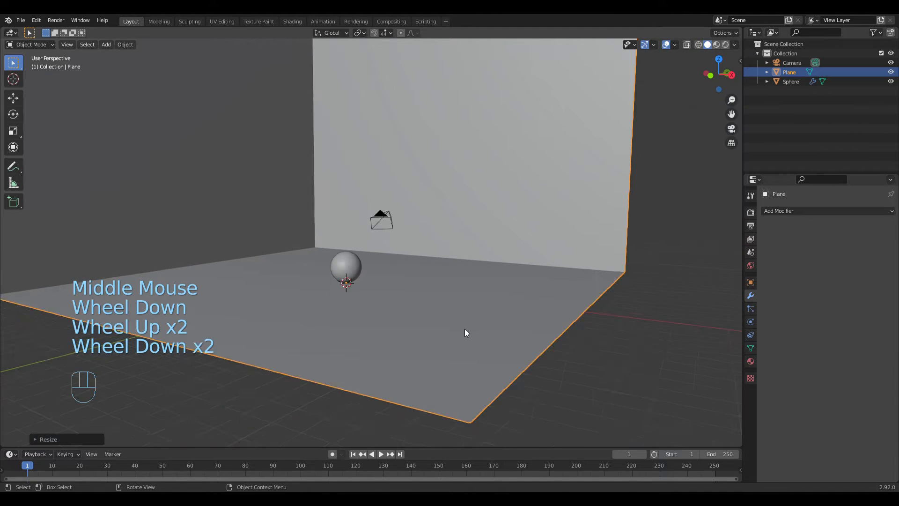
{"action": "key", "text": "s"}
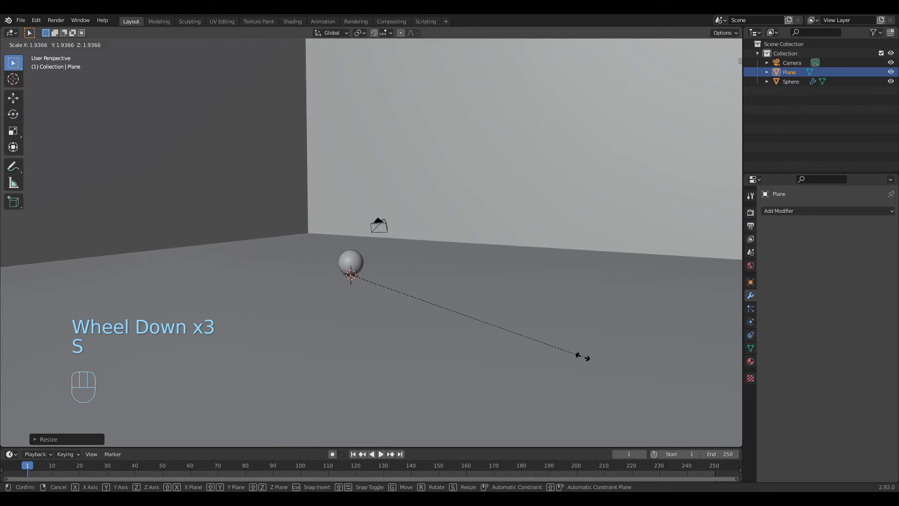
{"action": "left_click", "coordinate": [525, 340]}
Step: Select the sphere resting on the floor
{"action": "middle_click_drag", "start_coordinate": [524, 339], "coordinate": [420, 286]}
{"action": "scroll", "coordinate": [439, 332], "scroll_direction": "up", "scroll_amount": 2}
{"action": "scroll", "coordinate": [447, 324], "scroll_direction": "up", "scroll_amount": 1}
{"action": "scroll", "coordinate": [447, 325], "scroll_direction": "down", "scroll_amount": 4}
{"action": "scroll", "coordinate": [427, 339], "scroll_direction": "up", "scroll_amount": 2}
{"action": "scroll", "coordinate": [426, 339], "scroll_direction": "up", "scroll_amount": 1}
{"action": "left_click", "coordinate": [421, 285]}
{"action": "middle_click_drag", "start_coordinate": [471, 311], "coordinate": [449, 310]}
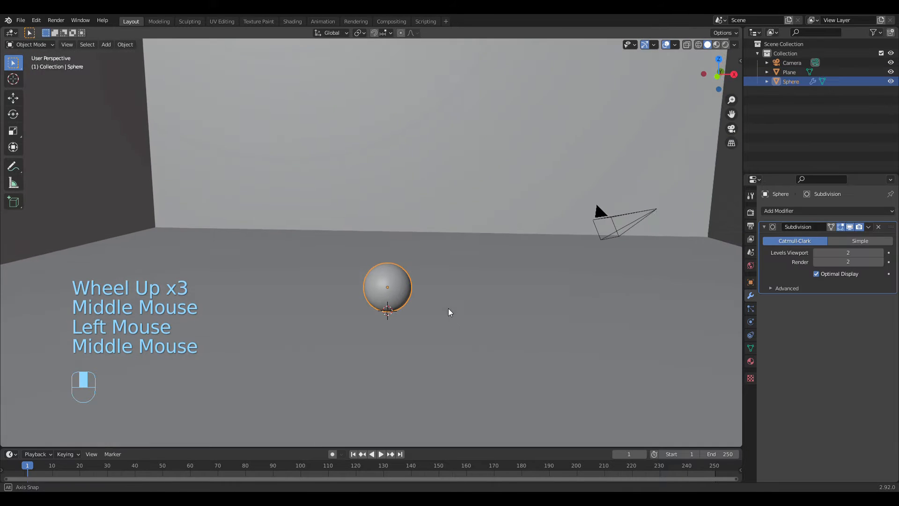
{"action": "left_click", "coordinate": [869, 228]}
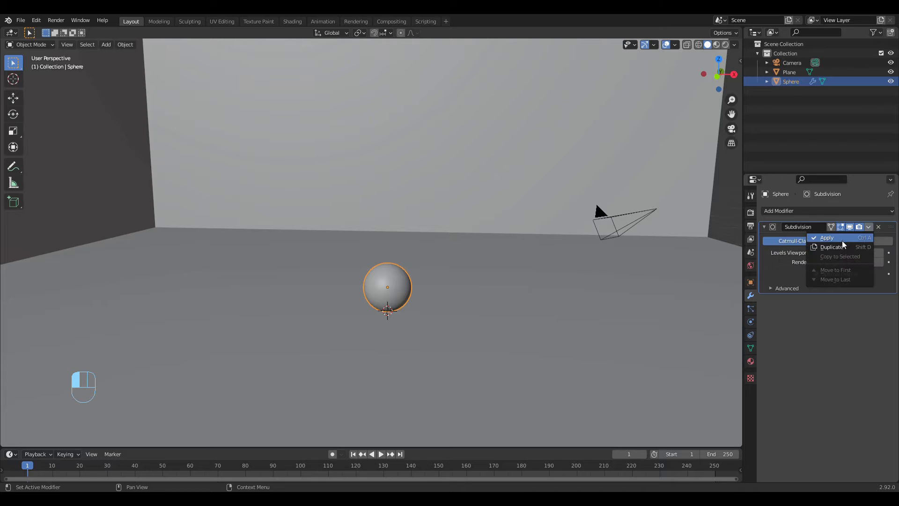
{"action": "key", "text": "ctrl+a"}
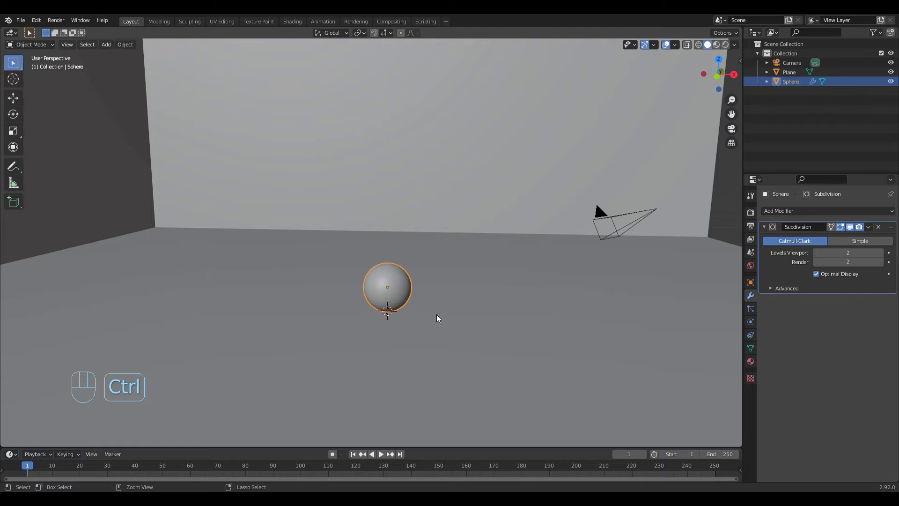
{"action": "key", "text": "ctrl+a"}
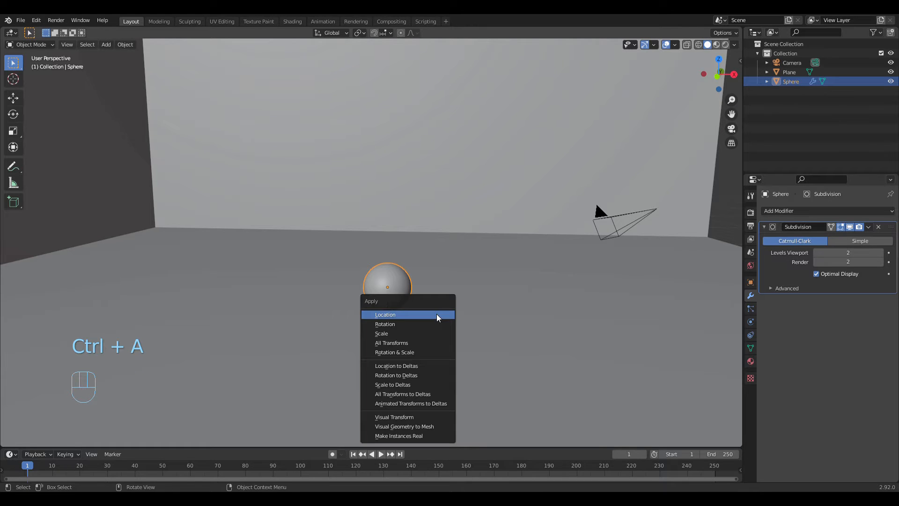
{"action": "left_click", "coordinate": [427, 400]}
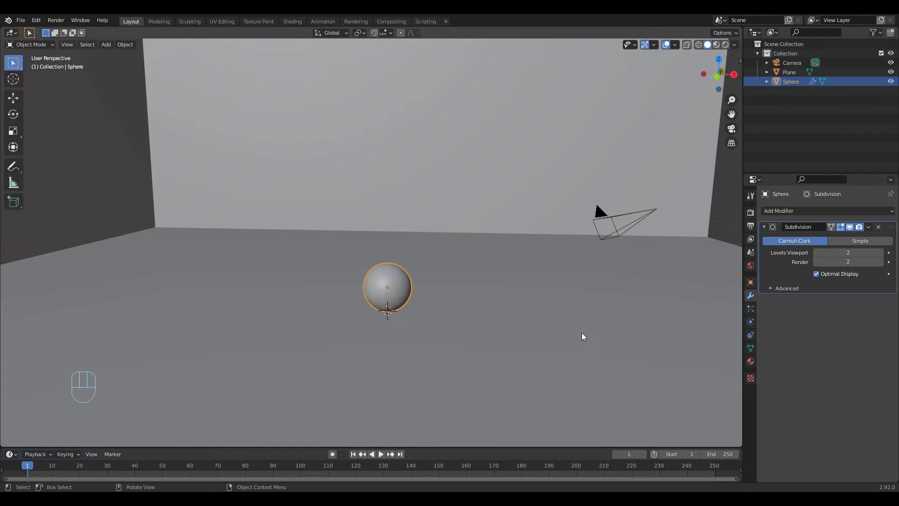
Step: Apply the sphere's Subdivision modifier so it becomes part of the mesh
{"action": "left_click", "coordinate": [868, 227]}
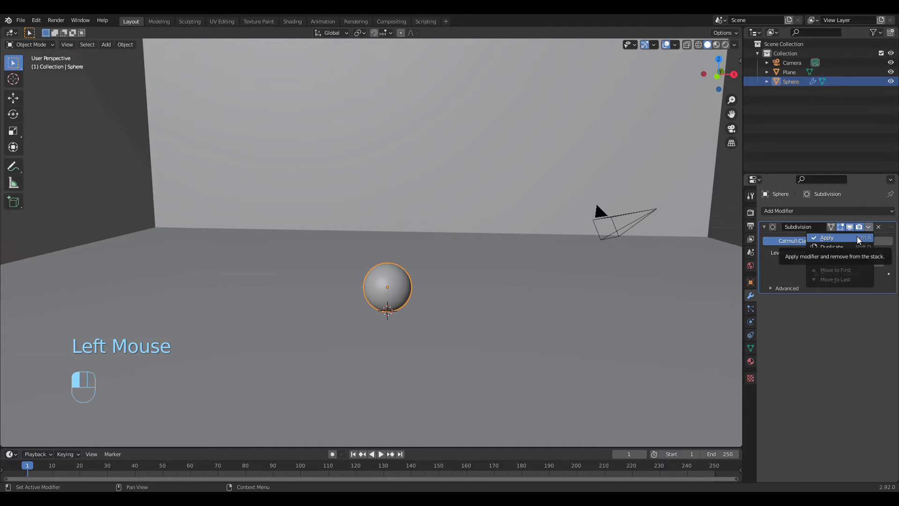
{"action": "left_click", "coordinate": [827, 238]}
{"action": "scroll", "coordinate": [507, 335], "scroll_direction": "up", "scroll_amount": 3}
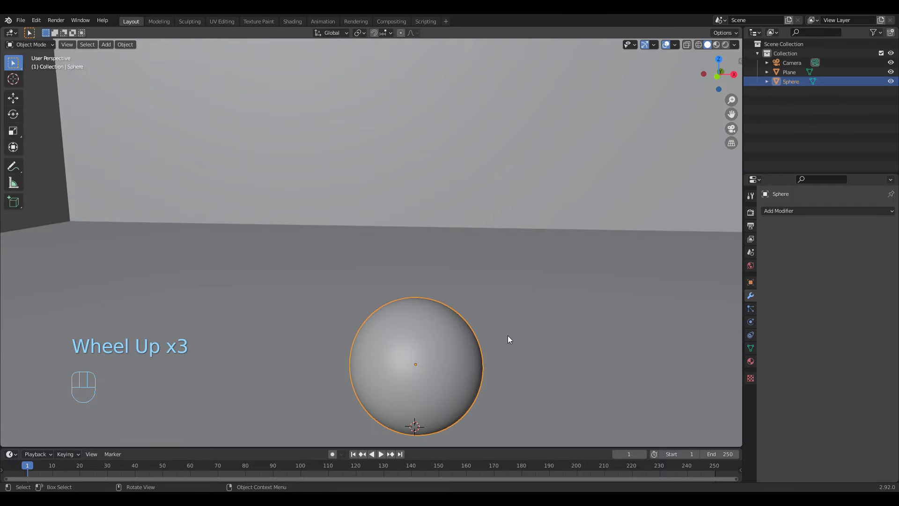
{"action": "middle_click_drag", "start_coordinate": [507, 335], "coordinate": [488, 348]}
{"action": "scroll", "coordinate": [507, 330], "scroll_direction": "down", "scroll_amount": 3}
{"action": "scroll", "coordinate": [486, 345], "scroll_direction": "up", "scroll_amount": 1}
{"action": "scroll", "coordinate": [486, 345], "scroll_direction": "up", "scroll_amount": 1}
{"action": "middle_click_drag", "start_coordinate": [413, 351], "coordinate": [434, 342]}
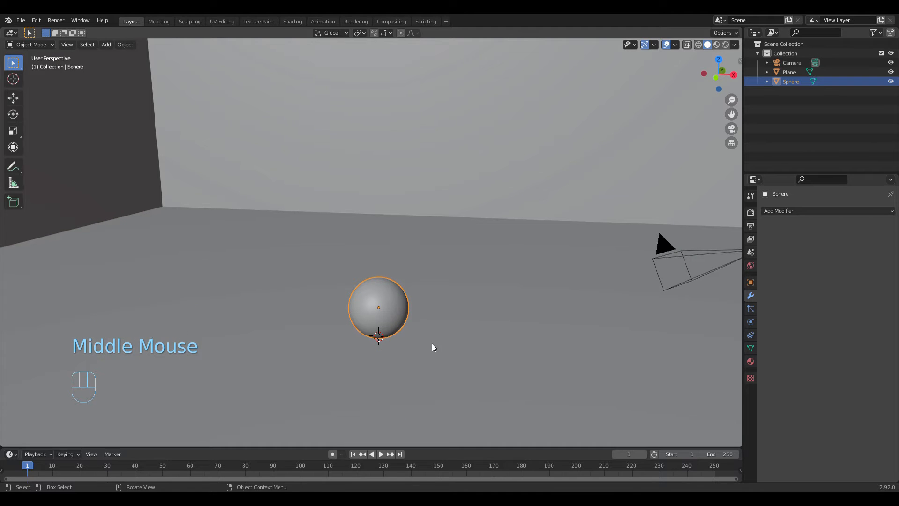
Step: Open the sphere's physics settings and enable Cloth physics on it
{"action": "left_click", "coordinate": [752, 313]}
{"action": "left_click", "coordinate": [750, 323]}
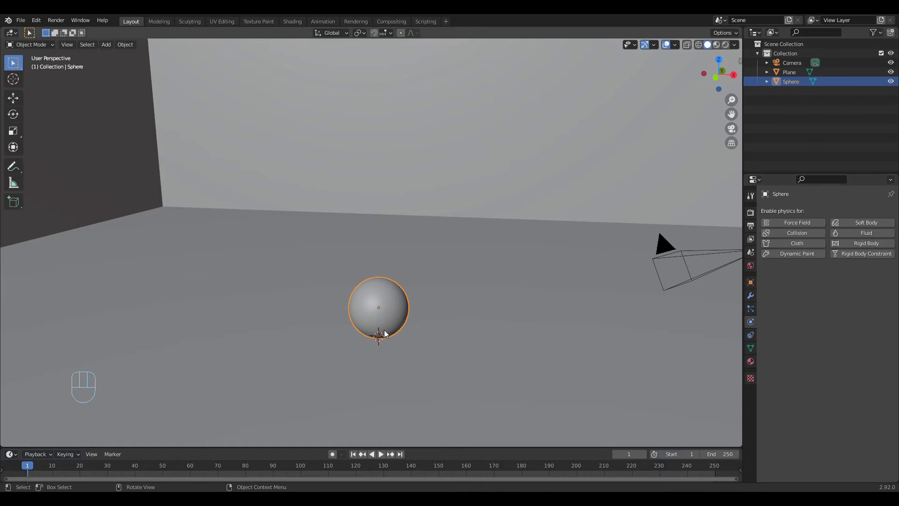
{"action": "middle_click_drag", "start_coordinate": [527, 339], "coordinate": [543, 332]}
{"action": "scroll", "coordinate": [543, 333], "scroll_direction": "up", "scroll_amount": 3}
{"action": "middle_click_drag", "start_coordinate": [608, 339], "coordinate": [528, 345]}
{"action": "scroll", "coordinate": [549, 345], "scroll_direction": "down", "scroll_amount": 4}
{"action": "scroll", "coordinate": [529, 345], "scroll_direction": "up", "scroll_amount": 2}
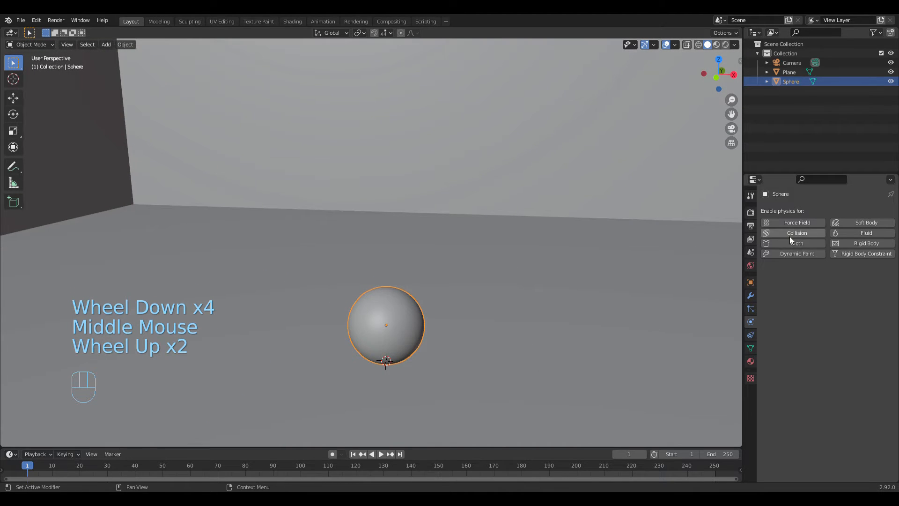
{"action": "left_click", "coordinate": [808, 243]}
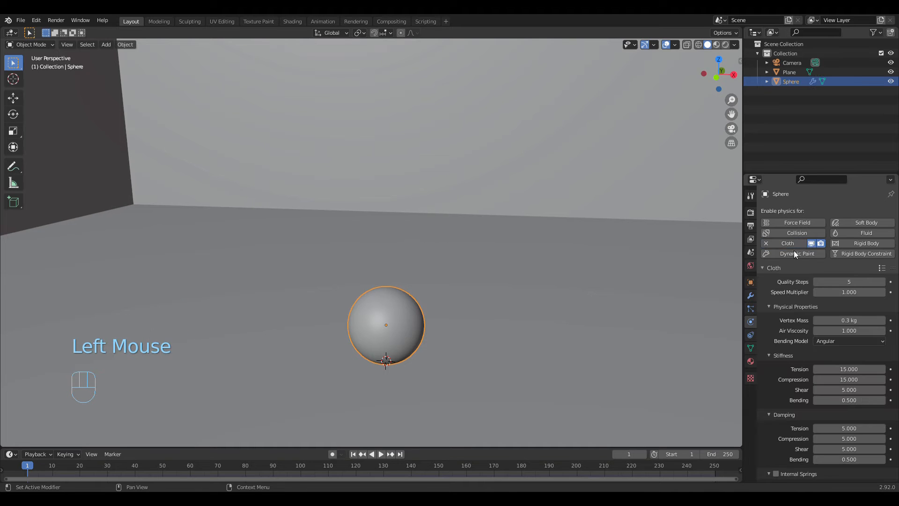
Step: Raise the sphere a little over 3 m along the global Z axis, above the floor
{"action": "middle_click_drag", "start_coordinate": [608, 298], "coordinate": [443, 317]}
{"action": "scroll", "coordinate": [428, 313], "scroll_direction": "down", "scroll_amount": 3}
{"action": "key", "text": "g"}
{"action": "key", "text": "z"}
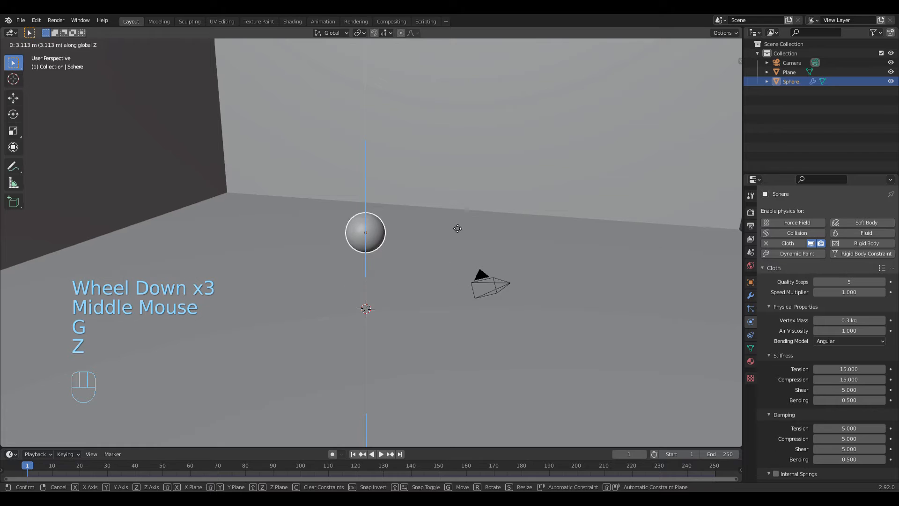
{"action": "left_click", "coordinate": [460, 214]}
{"action": "middle_click_drag", "start_coordinate": [479, 240], "coordinate": [452, 244]}
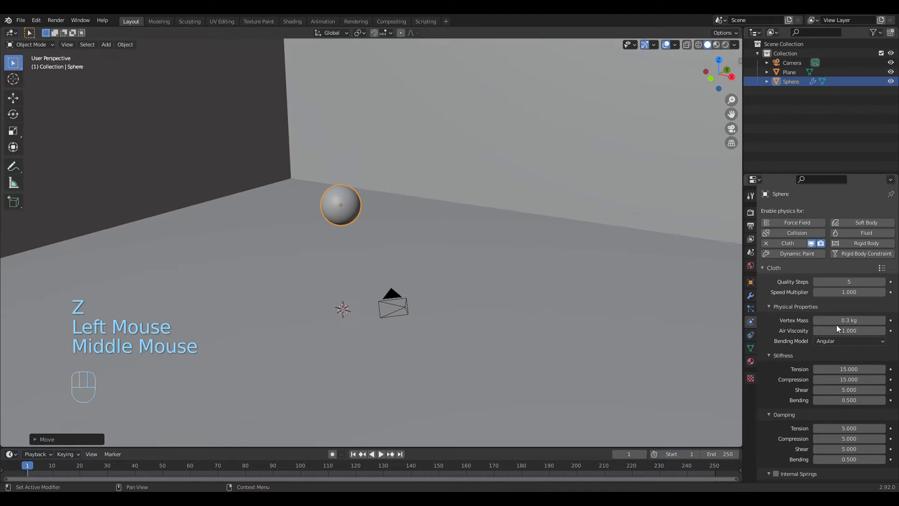
Step: Examine the sphere's Cloth settings from physical properties through Pressure, and expand the Cache section to view its simulation range
{"action": "scroll", "coordinate": [837, 325], "scroll_direction": "down", "scroll_amount": 1}
{"action": "left_click", "coordinate": [837, 324]}
{"action": "scroll", "coordinate": [838, 329], "scroll_direction": "down", "scroll_amount": 6}
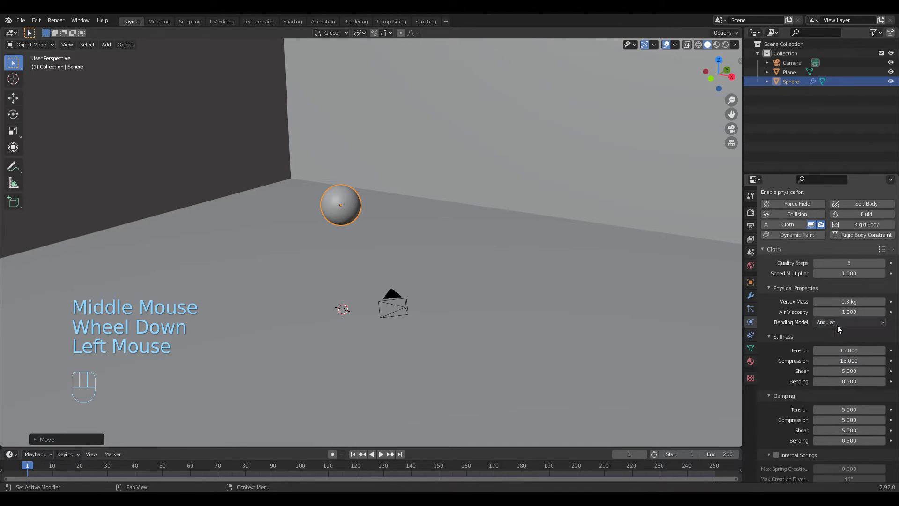
{"action": "scroll", "coordinate": [838, 326], "scroll_direction": "down", "scroll_amount": 6}
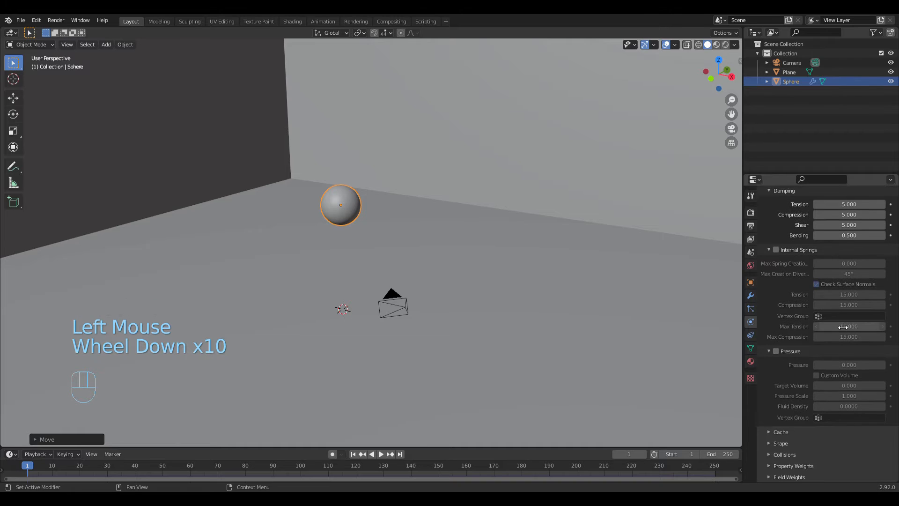
{"action": "scroll", "coordinate": [818, 397], "scroll_direction": "down", "scroll_amount": 2}
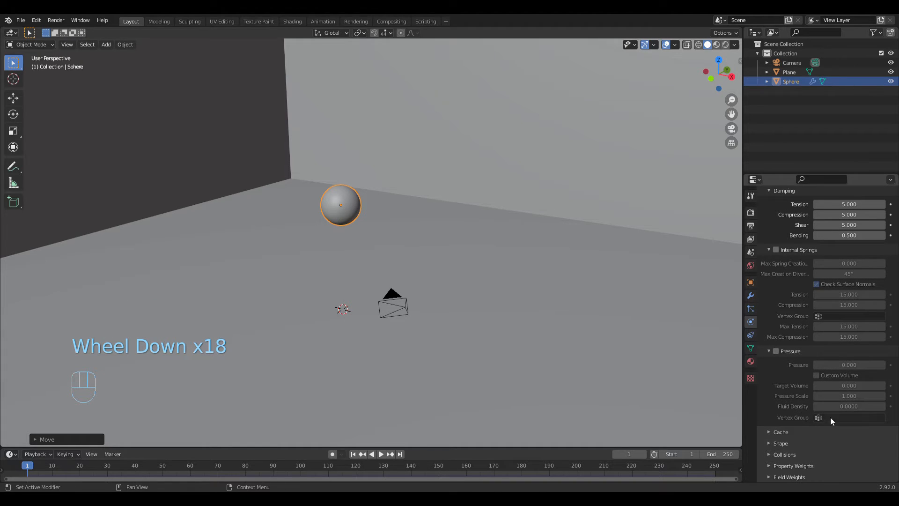
{"action": "scroll", "coordinate": [802, 384], "scroll_direction": "down", "scroll_amount": 2}
{"action": "scroll", "coordinate": [802, 384], "scroll_direction": "up", "scroll_amount": 2}
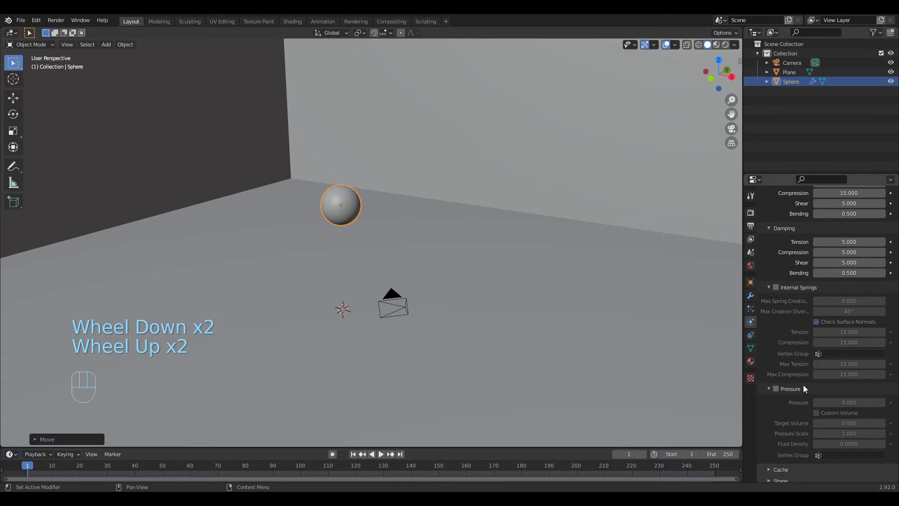
{"action": "left_click", "coordinate": [774, 469]}
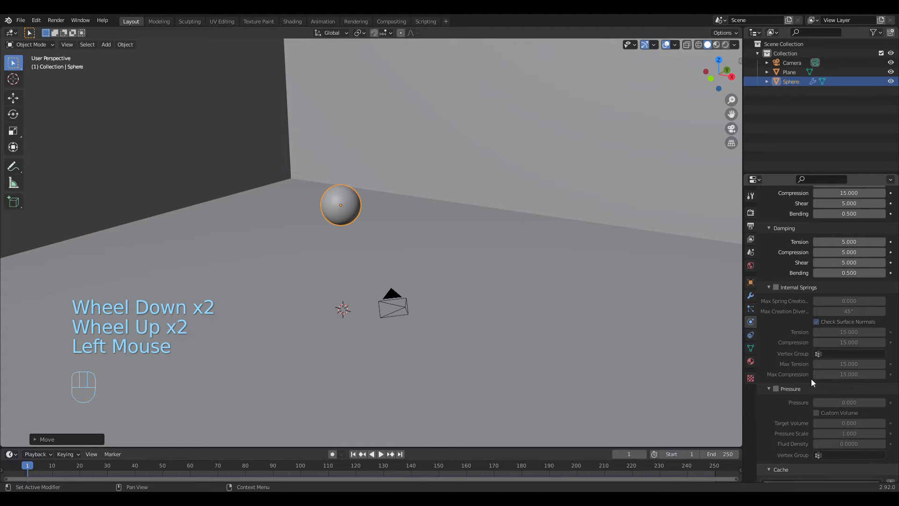
{"action": "scroll", "coordinate": [810, 378], "scroll_direction": "down", "scroll_amount": 9}
{"action": "scroll", "coordinate": [809, 378], "scroll_direction": "down", "scroll_amount": 2}
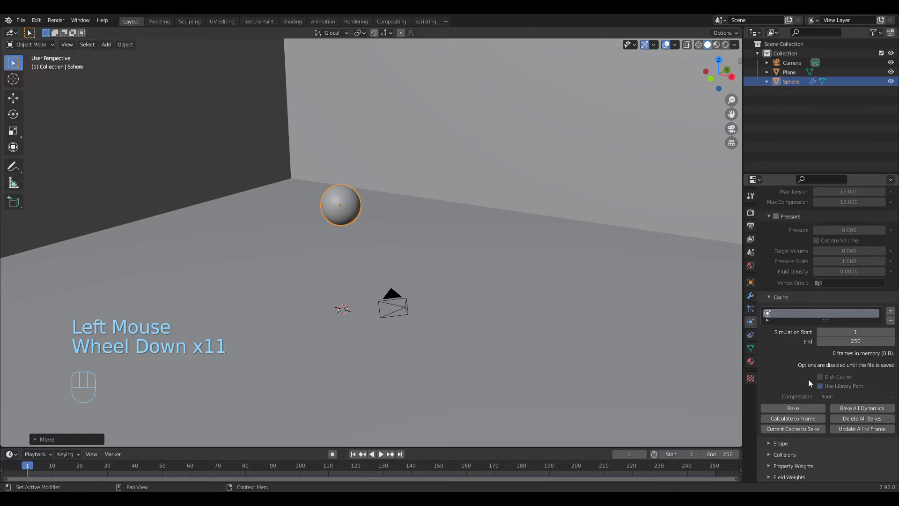
Step: Play the cloth simulation to watch the sphere fall towards the floor, stop it and return to frame 1
{"action": "left_click", "coordinate": [381, 454]}
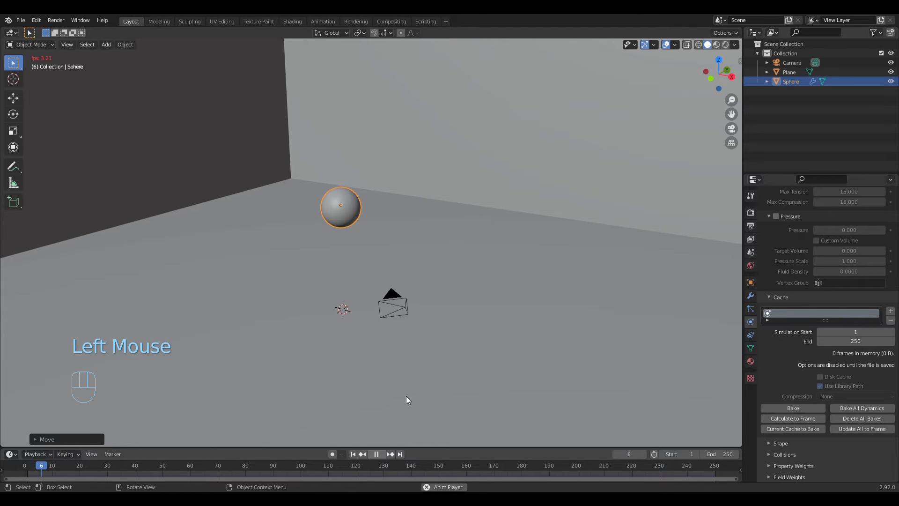
{"action": "middle_click_drag", "start_coordinate": [473, 308], "coordinate": [468, 328]}
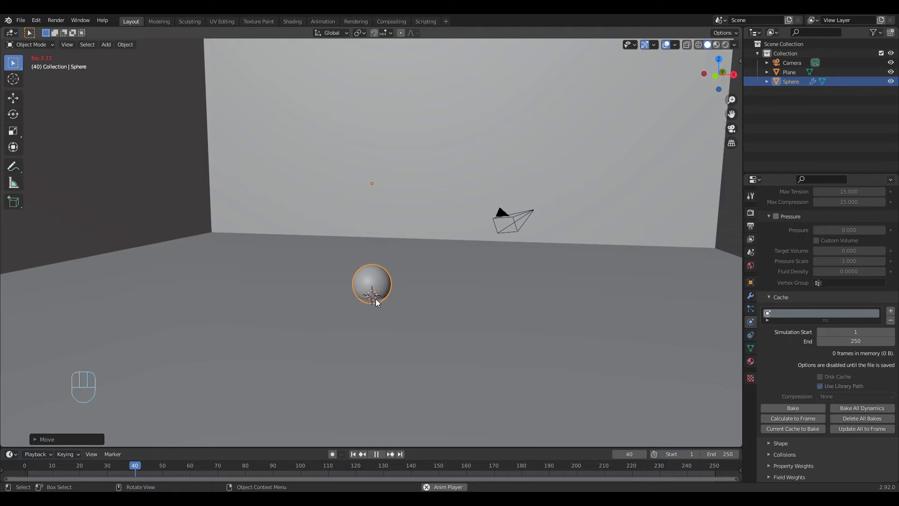
{"action": "left_click", "coordinate": [376, 454]}
{"action": "left_click", "coordinate": [363, 454]}
{"action": "scroll", "coordinate": [843, 341], "scroll_direction": "up", "scroll_amount": 4}
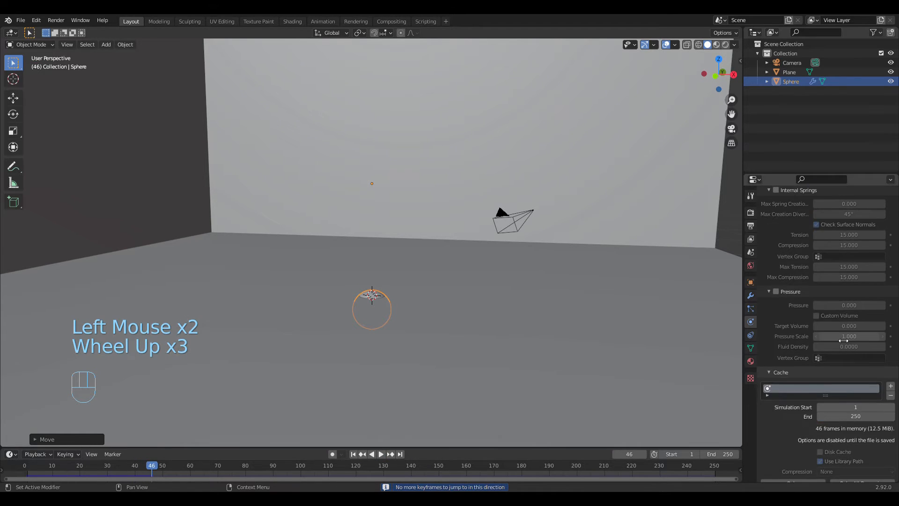
{"action": "scroll", "coordinate": [455, 412], "scroll_direction": "up", "scroll_amount": 3}
{"action": "left_click", "coordinate": [354, 455]}
Step: Replay the simulated fall from the first frame and stop the playback
{"action": "scroll", "coordinate": [871, 323], "scroll_direction": "up", "scroll_amount": 9}
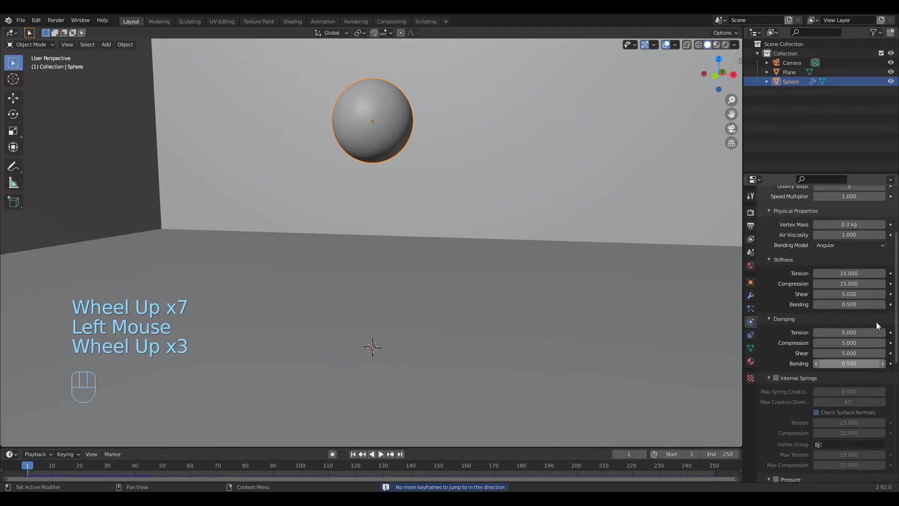
{"action": "left_click", "coordinate": [353, 454]}
{"action": "left_click", "coordinate": [353, 456]}
{"action": "double_click", "coordinate": [352, 456]}
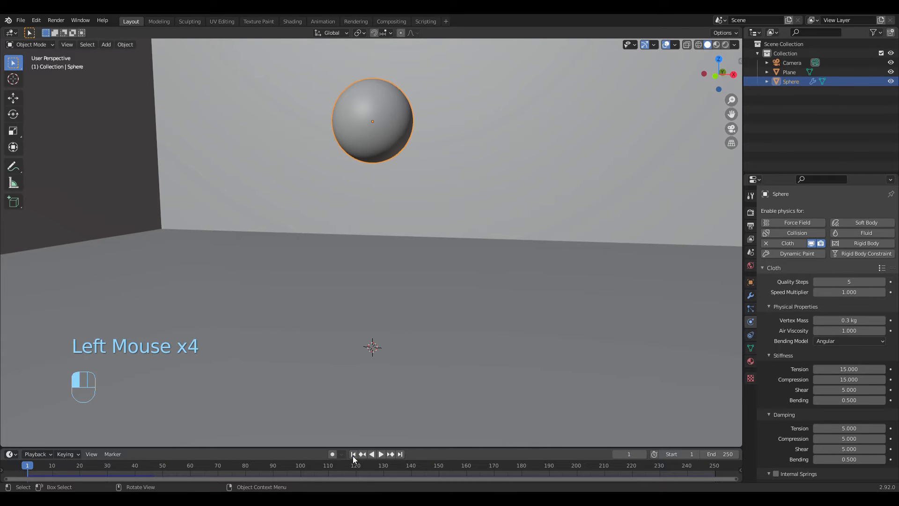
{"action": "left_click", "coordinate": [353, 454]}
{"action": "left_click", "coordinate": [363, 454]}
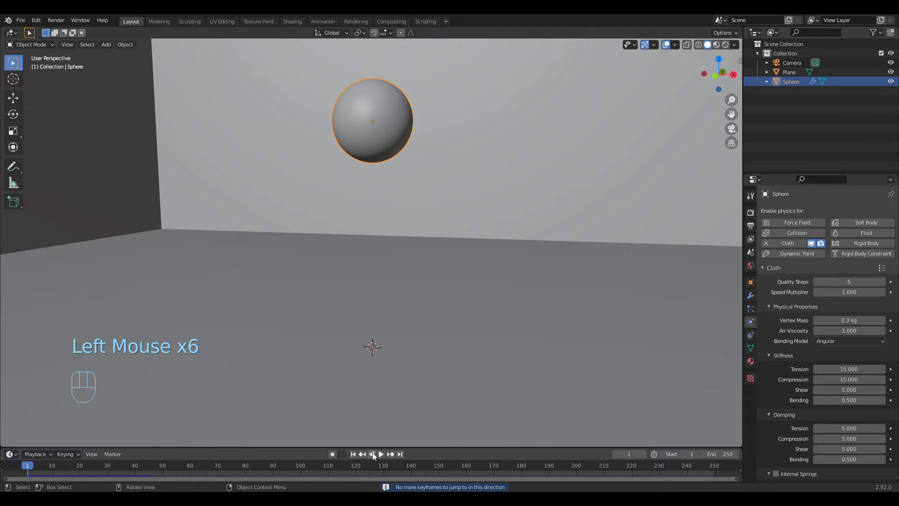
{"action": "left_click", "coordinate": [379, 453]}
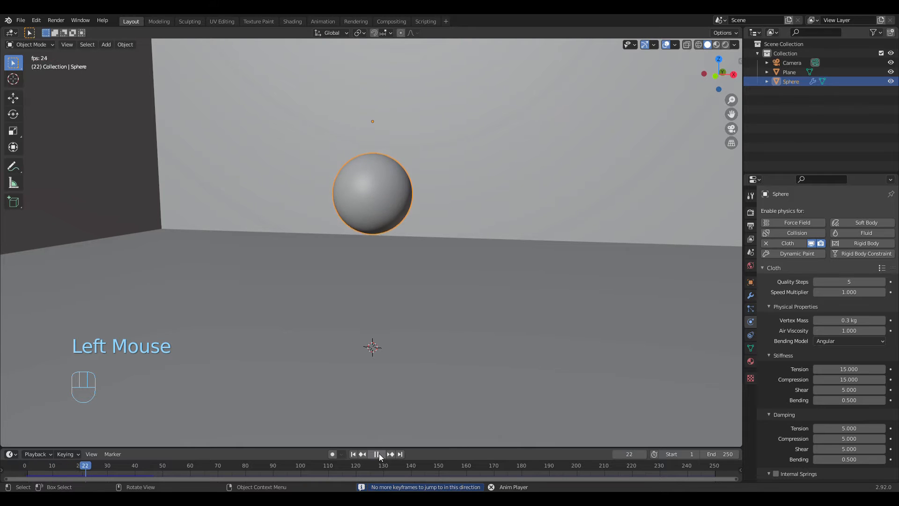
{"action": "left_click", "coordinate": [378, 453]}
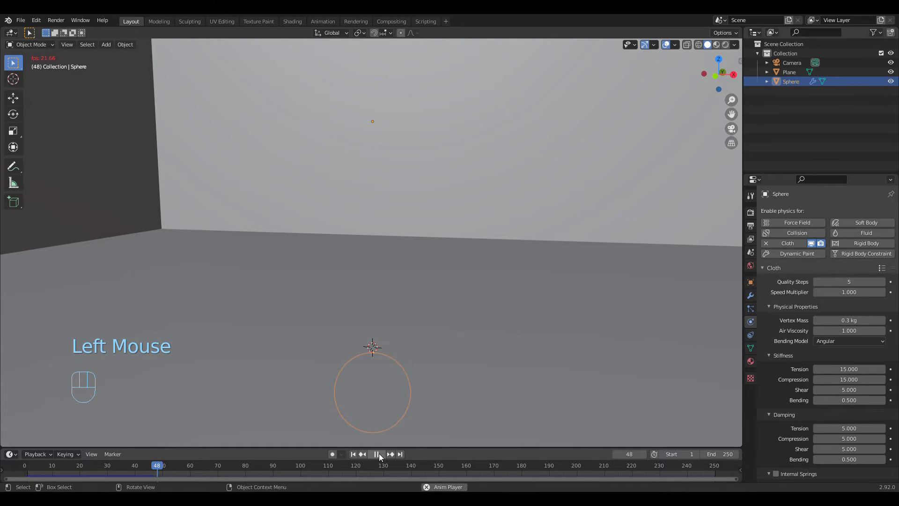
Step: Rewind the timeline to frame 1 and jump to the end frame, 250
{"action": "left_click", "coordinate": [361, 453]}
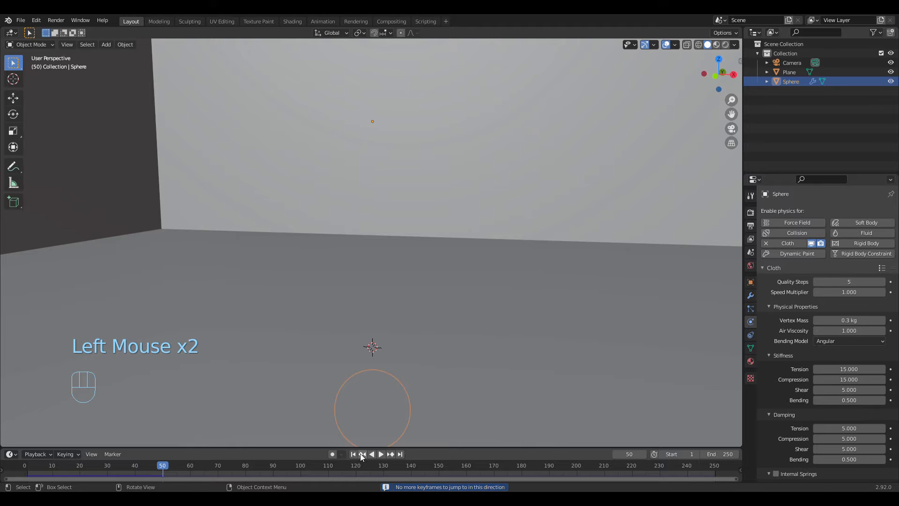
{"action": "left_click", "coordinate": [361, 453]}
{"action": "left_click", "coordinate": [353, 454]}
{"action": "left_click", "coordinate": [388, 454]}
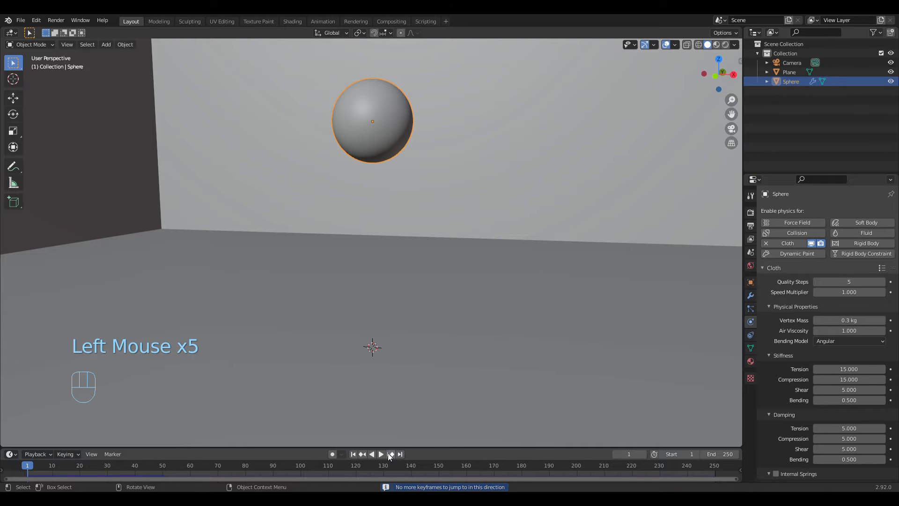
{"action": "left_click", "coordinate": [401, 453]}
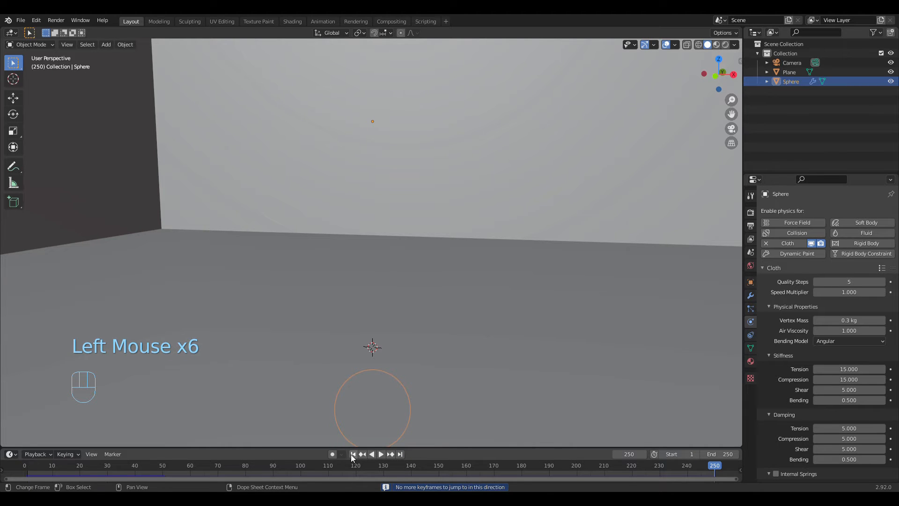
Step: Replay the sphere's fall from frame 1, stop the playback as it passes through the floor, and return to frame 1
{"action": "left_click", "coordinate": [353, 454]}
{"action": "left_click", "coordinate": [381, 454]}
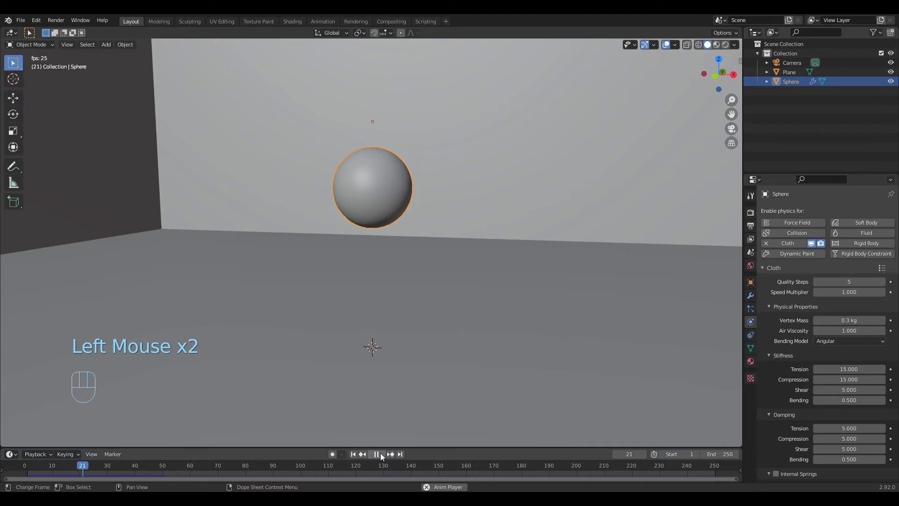
{"action": "left_click", "coordinate": [375, 452]}
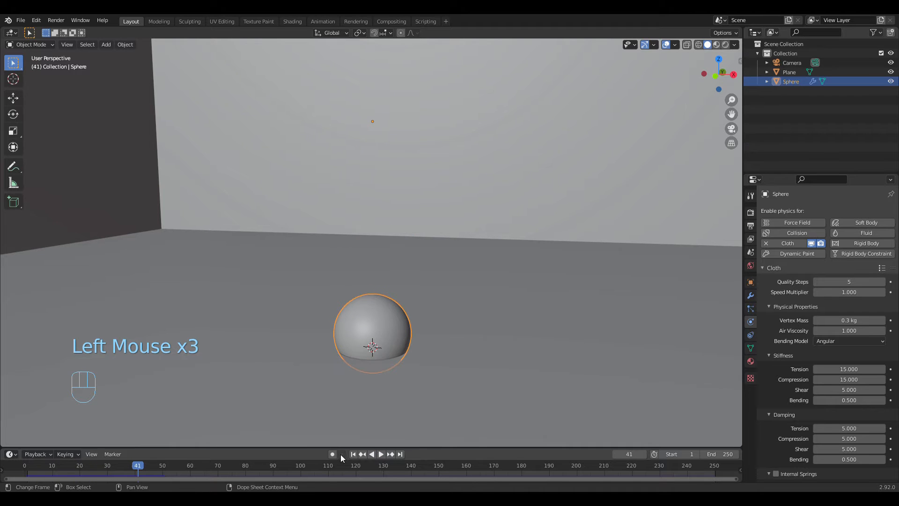
{"action": "left_click", "coordinate": [354, 453]}
Step: Enable Collision physics on the floor plane with its walls
{"action": "left_click", "coordinate": [467, 358]}
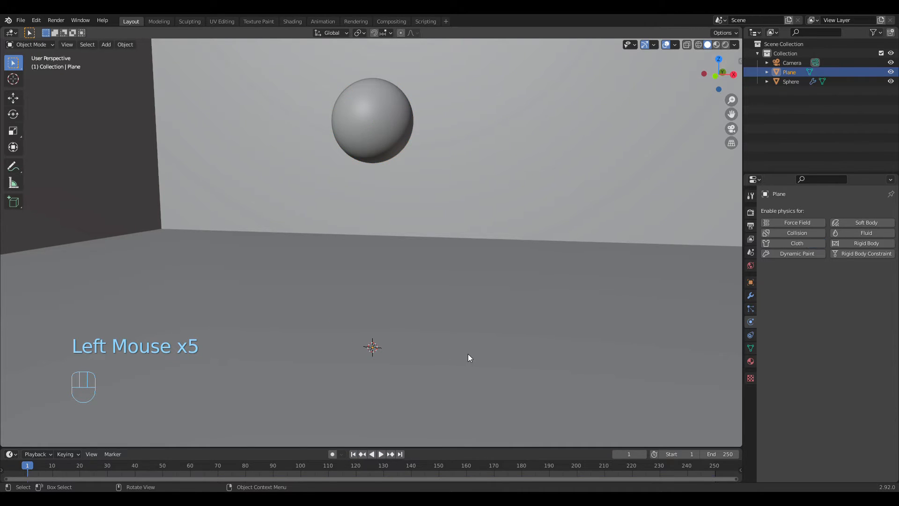
{"action": "scroll", "coordinate": [468, 357], "scroll_direction": "down", "scroll_amount": 5}
{"action": "mouse_move", "coordinate": [459, 307]}
{"action": "middle_mouse_down"}
{"action": "mouse_move", "coordinate": [441, 331]}
{"action": "mouse_move", "coordinate": [467, 317]}
{"action": "middle_mouse_up"}
{"action": "scroll", "coordinate": [441, 331], "scroll_direction": "up", "scroll_amount": 6}
{"action": "scroll", "coordinate": [710, 251], "scroll_direction": "up", "scroll_amount": 1}
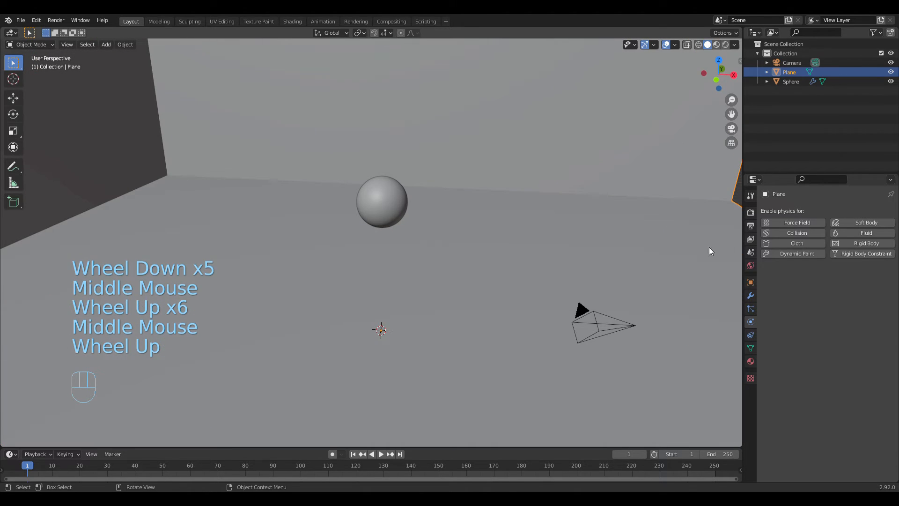
{"action": "left_click", "coordinate": [798, 233]}
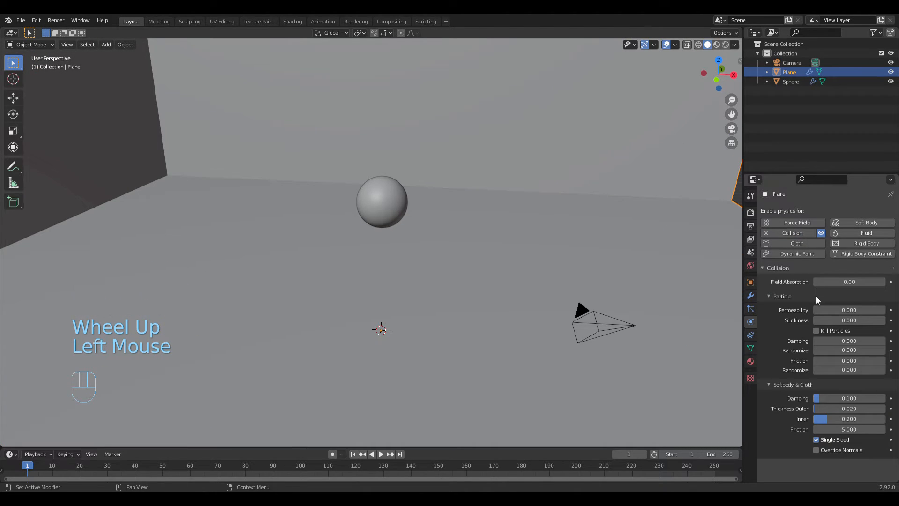
Step: Play the simulation to watch the cloth sphere land on the collision floor, stop it and return to frame 1
{"action": "middle_click_drag", "start_coordinate": [581, 344], "coordinate": [511, 322]}
{"action": "scroll", "coordinate": [502, 317], "scroll_direction": "down", "scroll_amount": 2}
{"action": "scroll", "coordinate": [433, 392], "scroll_direction": "up", "scroll_amount": 1}
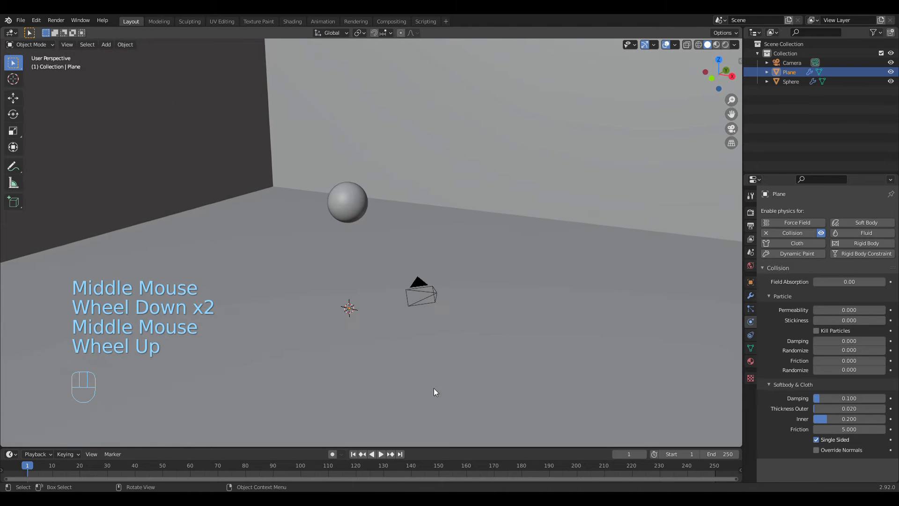
{"action": "left_click", "coordinate": [381, 454]}
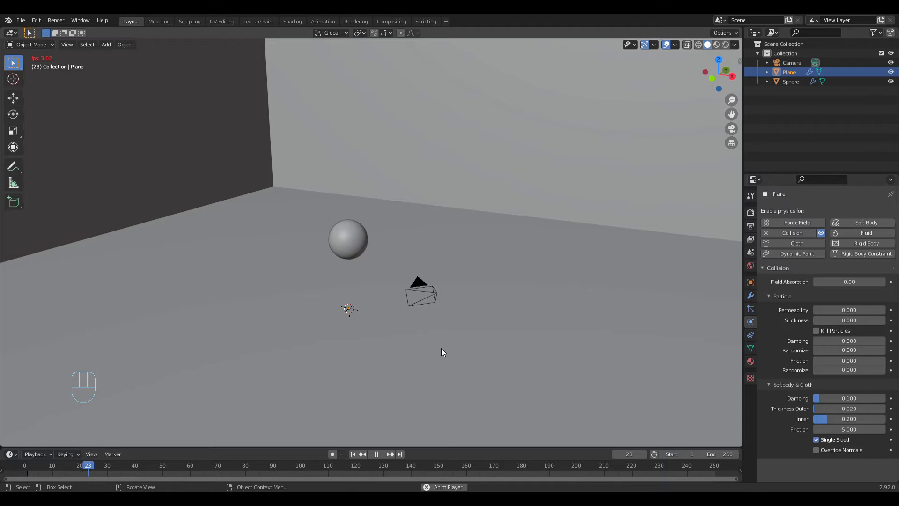
{"action": "middle_click_drag", "start_coordinate": [450, 343], "coordinate": [467, 334]}
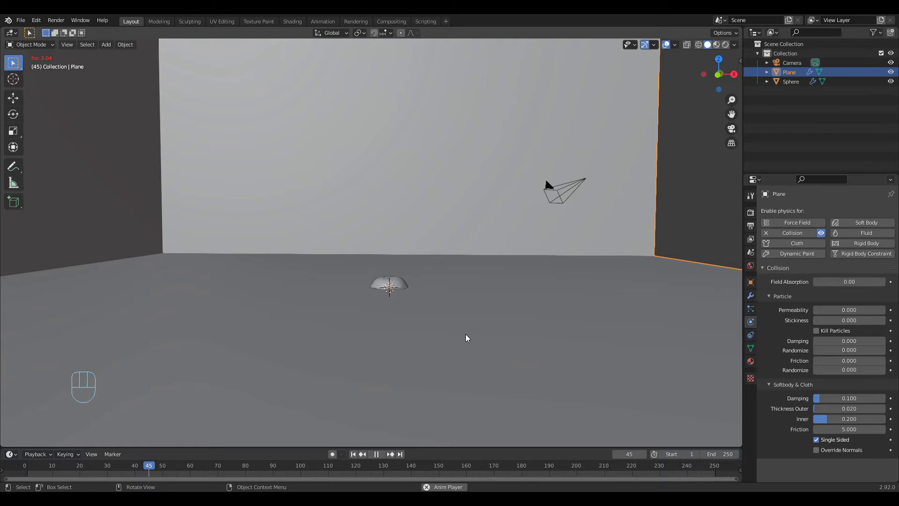
{"action": "left_click", "coordinate": [376, 454]}
{"action": "left_click", "coordinate": [353, 454]}
Step: Scale the sphere up by a factor of about 1.8 and raise it about 2.3 m along the Z axis
{"action": "middle_click_drag", "start_coordinate": [463, 350], "coordinate": [361, 307]}
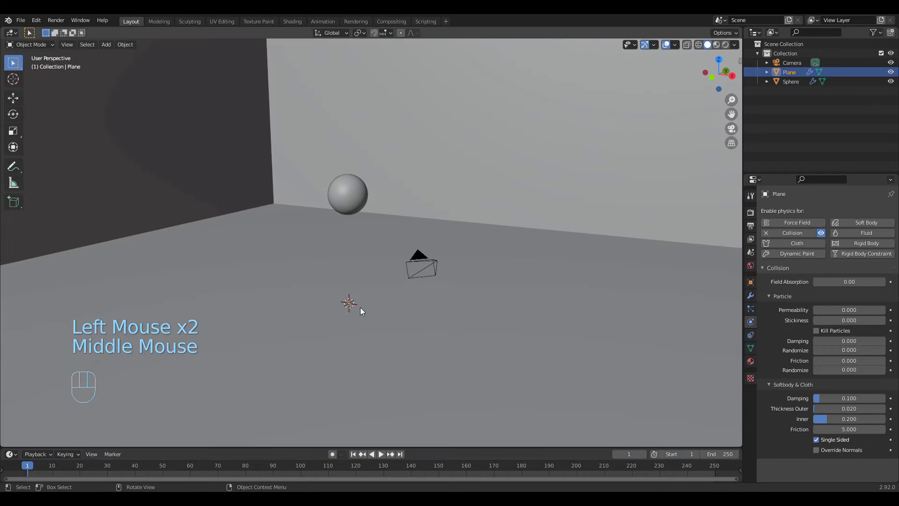
{"action": "left_click", "coordinate": [353, 185]}
{"action": "key", "text": "s"}
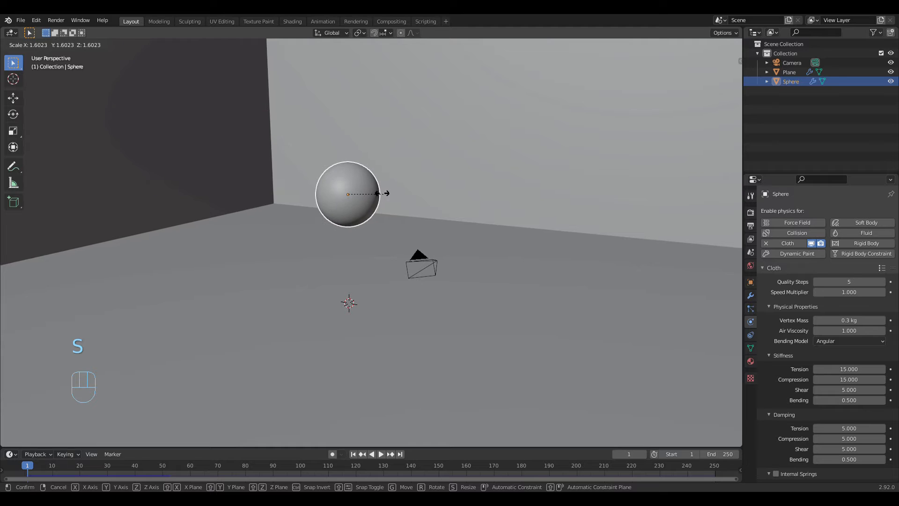
{"action": "left_click", "coordinate": [390, 195]}
{"action": "middle_click_drag", "start_coordinate": [412, 227], "coordinate": [435, 226]}
{"action": "key", "text": "g"}
{"action": "key", "text": "z"}
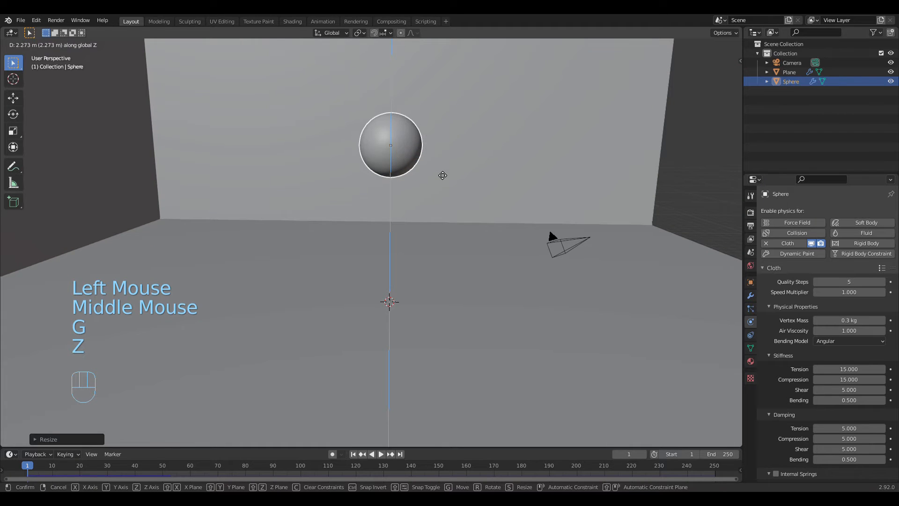
{"action": "left_click", "coordinate": [440, 171]}
Step: Duplicate the enlarged sphere in place and move the copy along negative X until it sits beside the original
{"action": "middle_click_drag", "start_coordinate": [467, 188], "coordinate": [420, 196]}
{"action": "scroll", "coordinate": [411, 196], "scroll_direction": "down", "scroll_amount": 3}
{"action": "scroll", "coordinate": [424, 215], "scroll_direction": "up", "scroll_amount": 2}
{"action": "scroll", "coordinate": [423, 215], "scroll_direction": "up", "scroll_amount": 2}
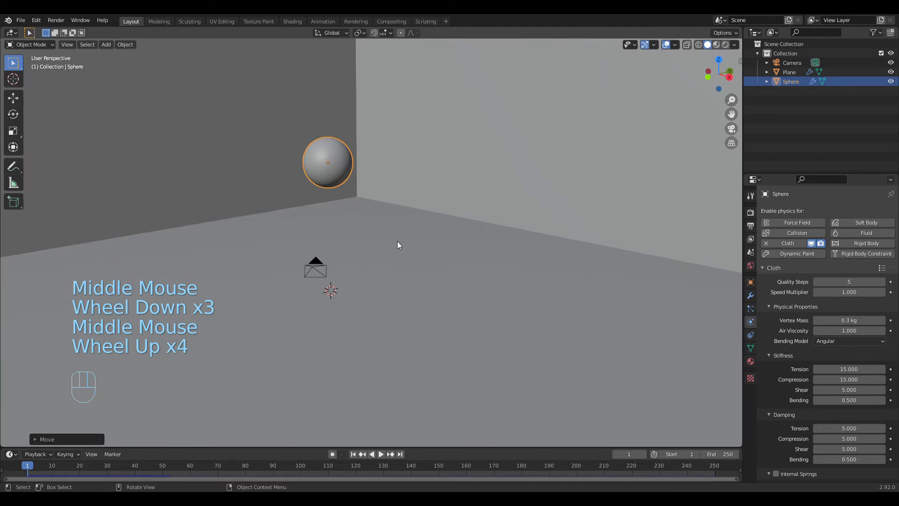
{"action": "middle_click_drag", "start_coordinate": [397, 240], "coordinate": [439, 240]}
{"action": "scroll", "coordinate": [440, 238], "scroll_direction": "up", "scroll_amount": 1}
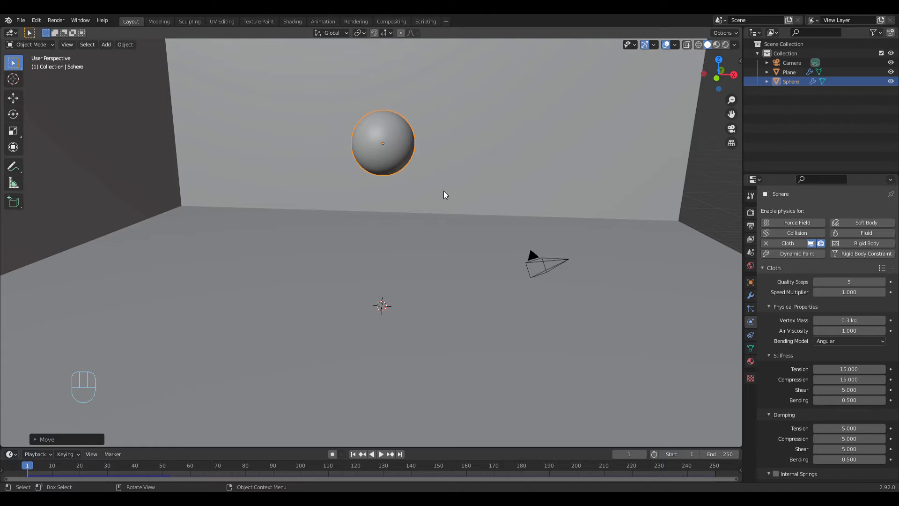
{"action": "key", "text": "shift"}
{"action": "key", "text": "shift+d"}
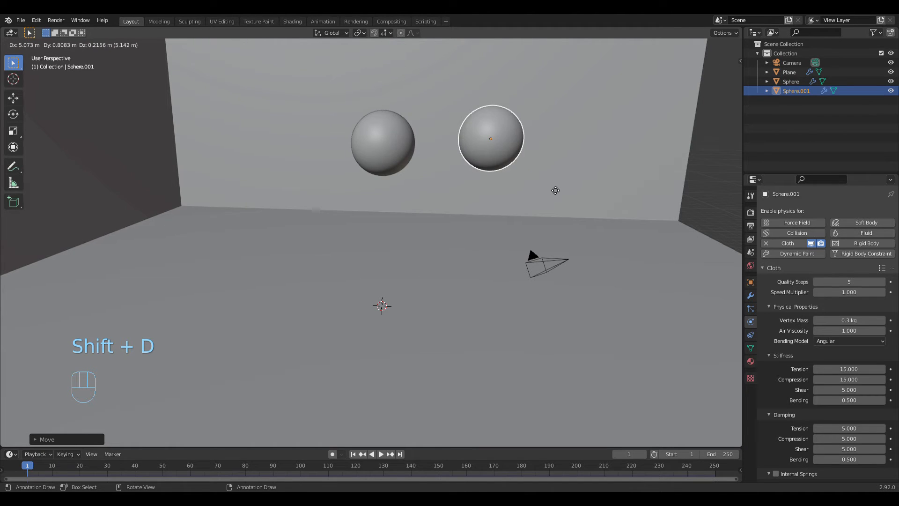
{"action": "right_click", "coordinate": [552, 186]}
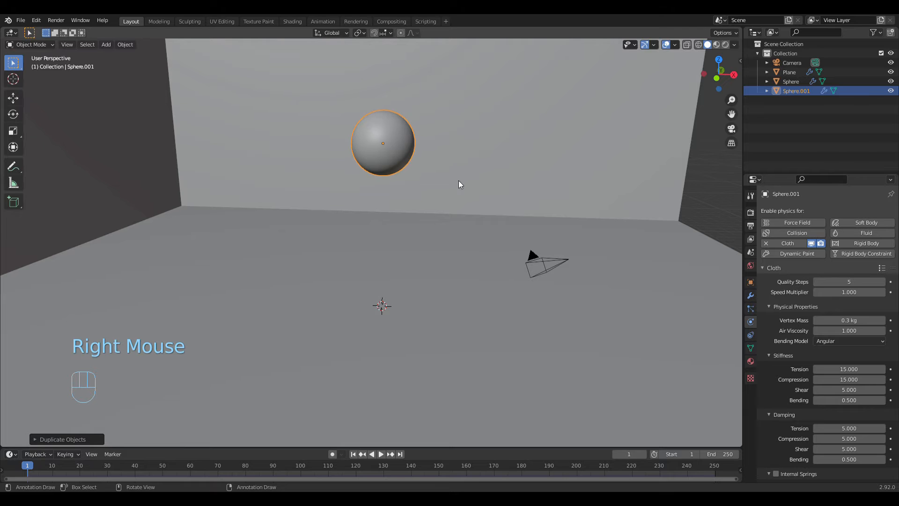
{"action": "key", "text": "g"}
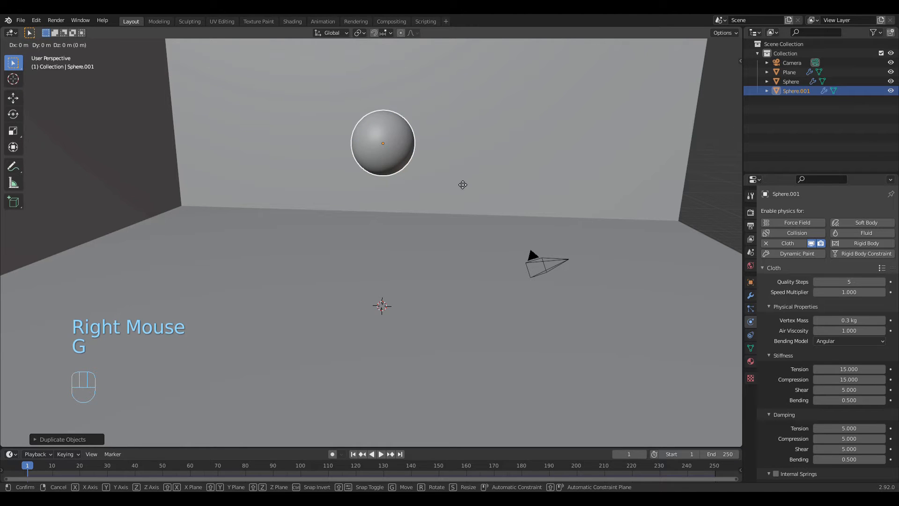
{"action": "key", "text": "x"}
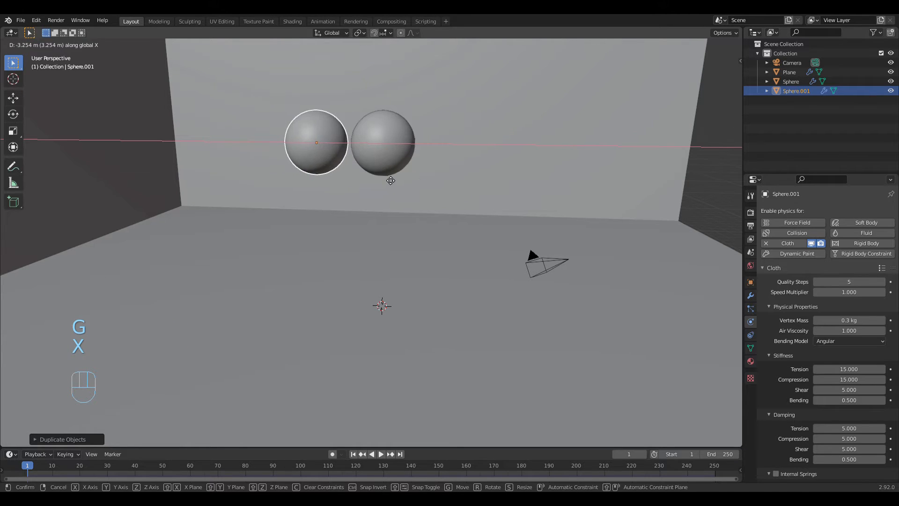
{"action": "left_click", "coordinate": [384, 177]}
Step: Raise the duplicated sphere along the Z axis until it hangs clearly higher than the original
{"action": "middle_click_drag", "start_coordinate": [384, 176], "coordinate": [424, 186]}
{"action": "key", "text": "g"}
{"action": "key", "text": "z"}
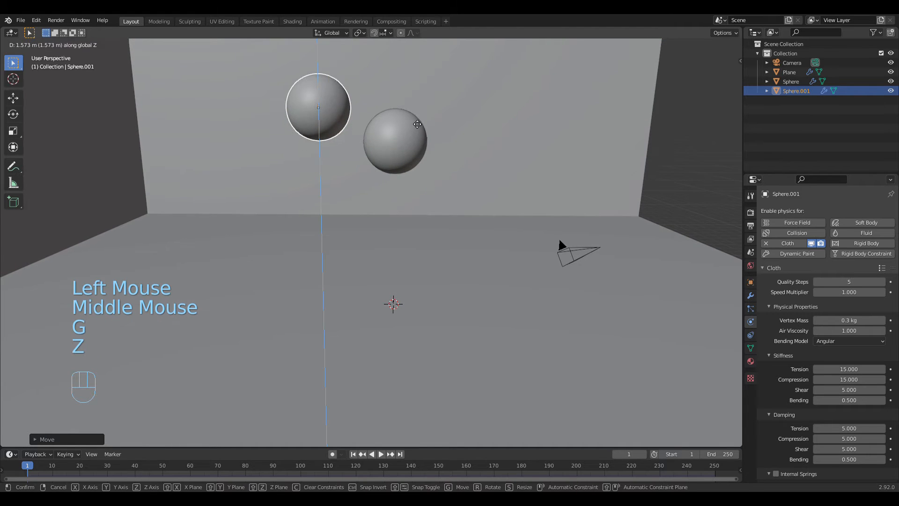
{"action": "left_click", "coordinate": [444, 132]}
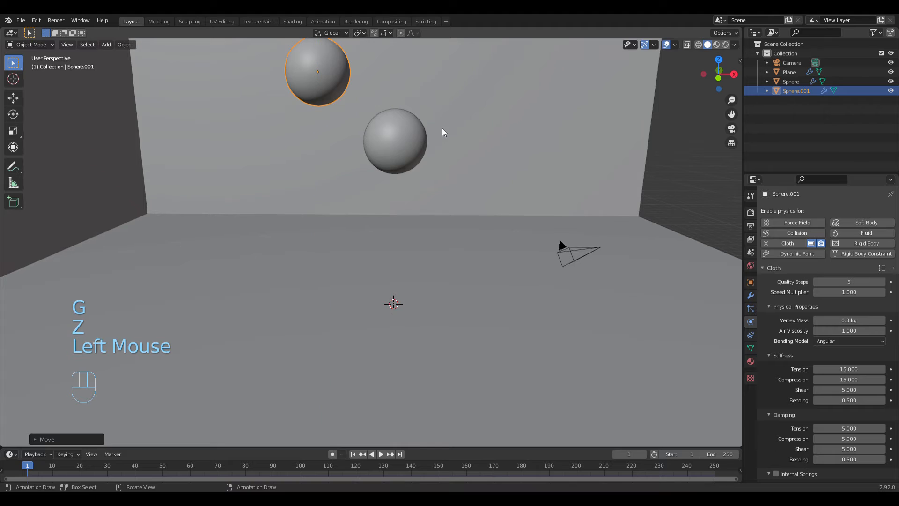
Step: Shift the raised sphere copy about 1.4 m along positive X so that it partly overhangs the original
{"action": "middle_click_drag", "start_coordinate": [443, 133], "coordinate": [445, 147]}
{"action": "key", "text": "g"}
{"action": "key", "text": "y"}
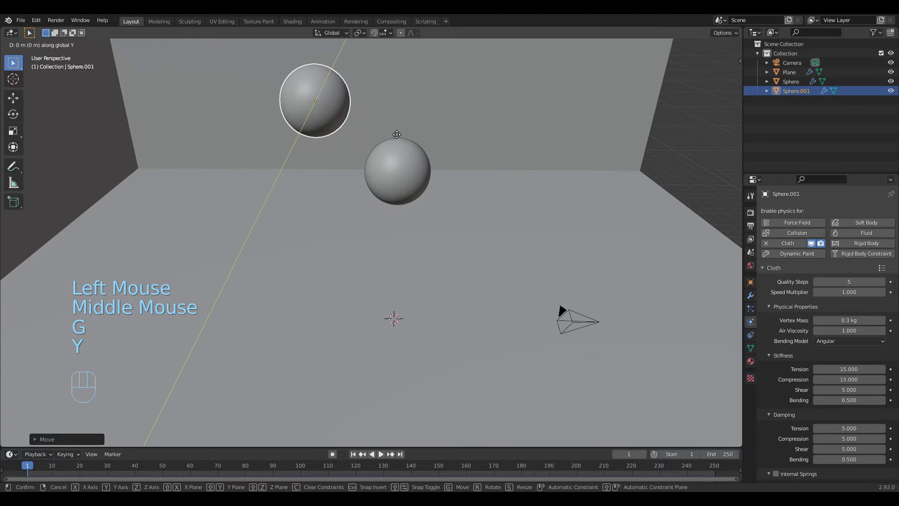
{"action": "right_click", "coordinate": [399, 131]}
{"action": "key", "text": "g"}
{"action": "key", "text": "x"}
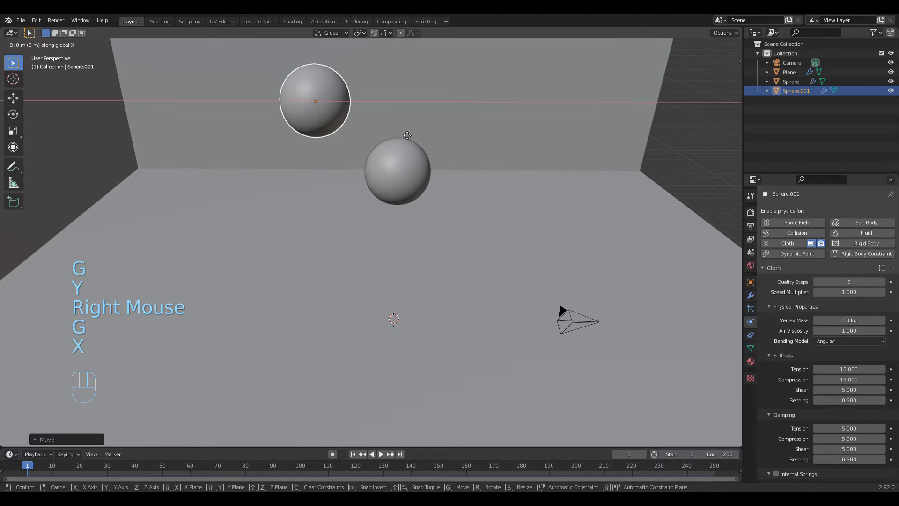
{"action": "left_click", "coordinate": [432, 136]}
Step: Duplicate the raised sphere and place the new copy about 3.5 m along X, 0.9 m along Y and 2.3 m along Z from it
{"action": "middle_click_drag", "start_coordinate": [432, 134], "coordinate": [470, 176]}
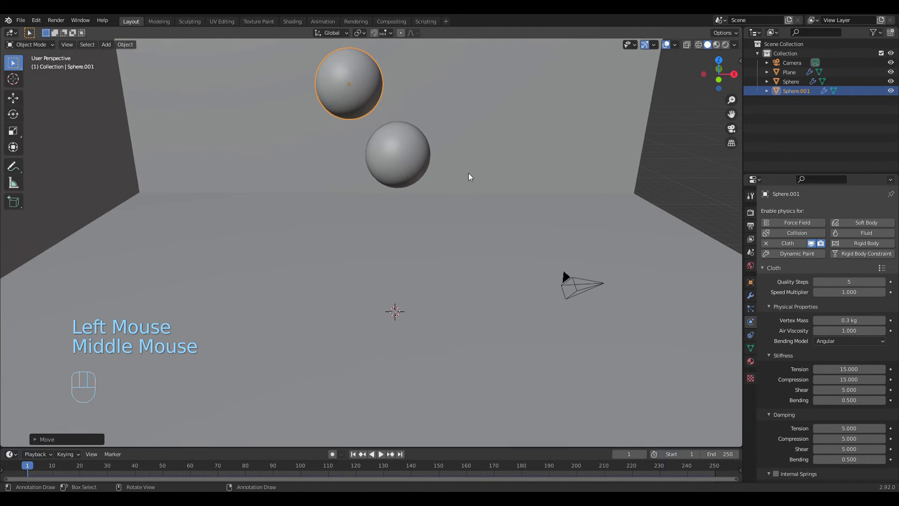
{"action": "scroll", "coordinate": [468, 176], "scroll_direction": "down", "scroll_amount": 5}
{"action": "scroll", "coordinate": [453, 173], "scroll_direction": "up", "scroll_amount": 2}
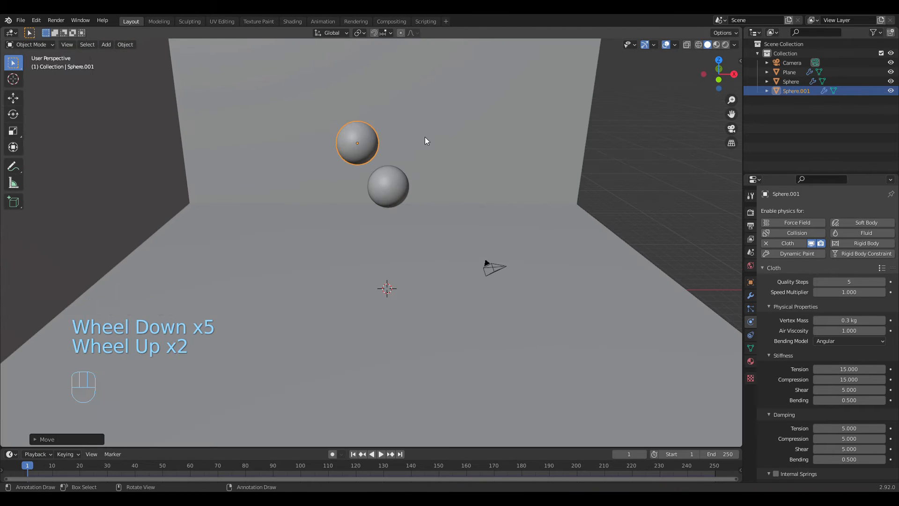
{"action": "key", "text": "shift+d"}
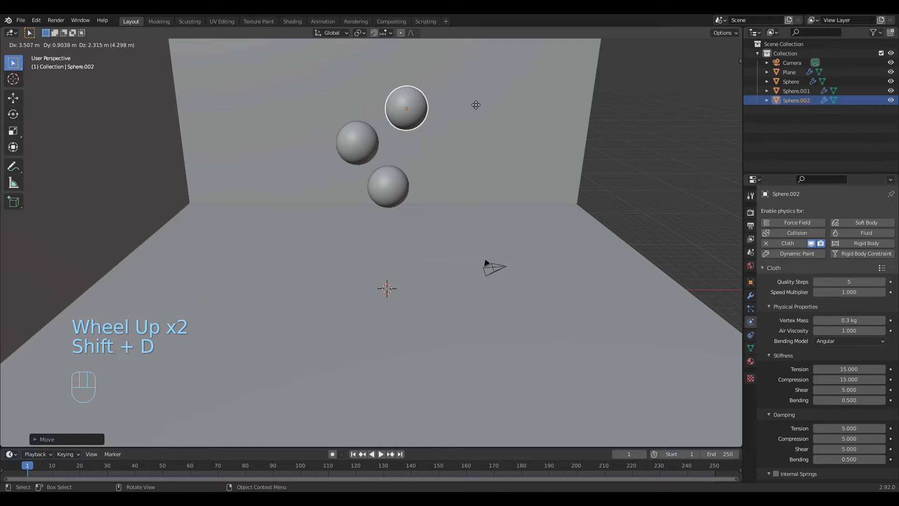
{"action": "left_click", "coordinate": [472, 102]}
Step: Shift the topmost sphere slightly along negative X so that it hangs roughly above the lowest sphere
{"action": "middle_click_drag", "start_coordinate": [471, 102], "coordinate": [495, 143]}
{"action": "scroll", "coordinate": [517, 148], "scroll_direction": "up", "scroll_amount": 2}
{"action": "scroll", "coordinate": [509, 162], "scroll_direction": "down", "scroll_amount": 2}
{"action": "key", "text": "g"}
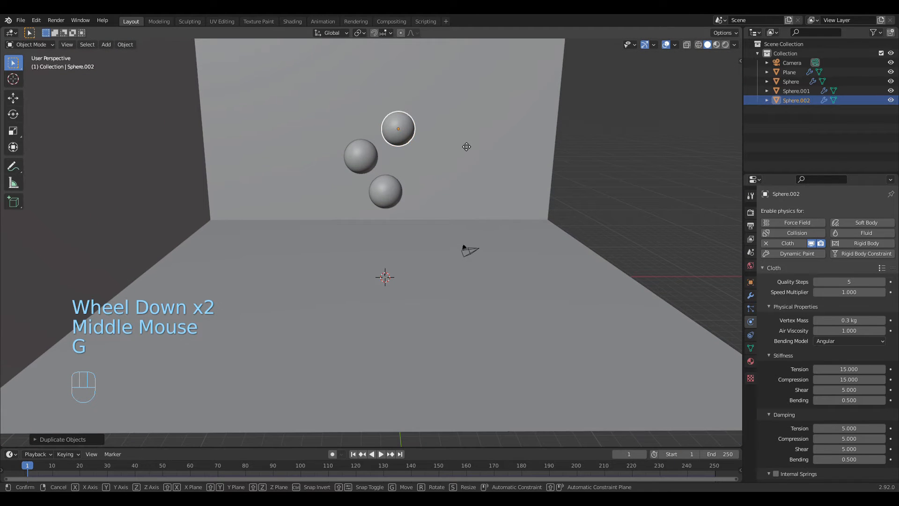
{"action": "key", "text": "y"}
{"action": "right_click", "coordinate": [463, 144]}
{"action": "key", "text": "g"}
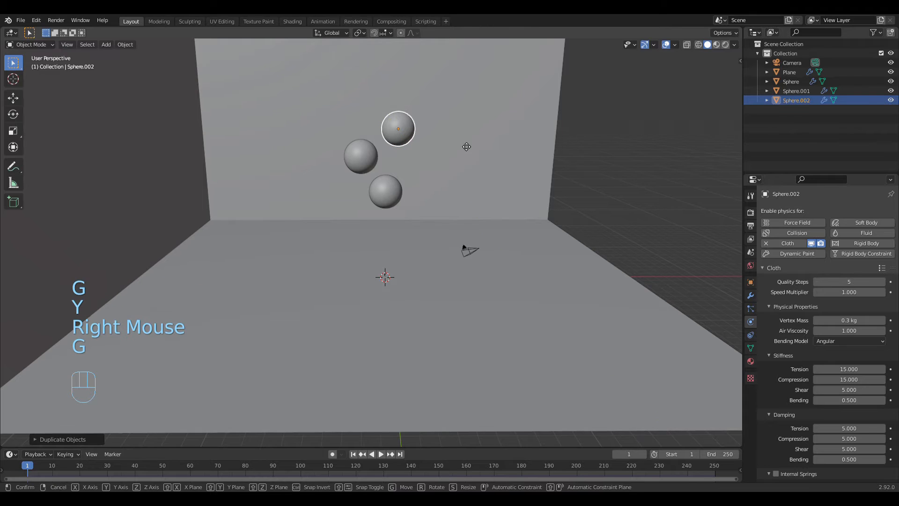
{"action": "key", "text": "x"}
{"action": "left_click", "coordinate": [451, 143]}
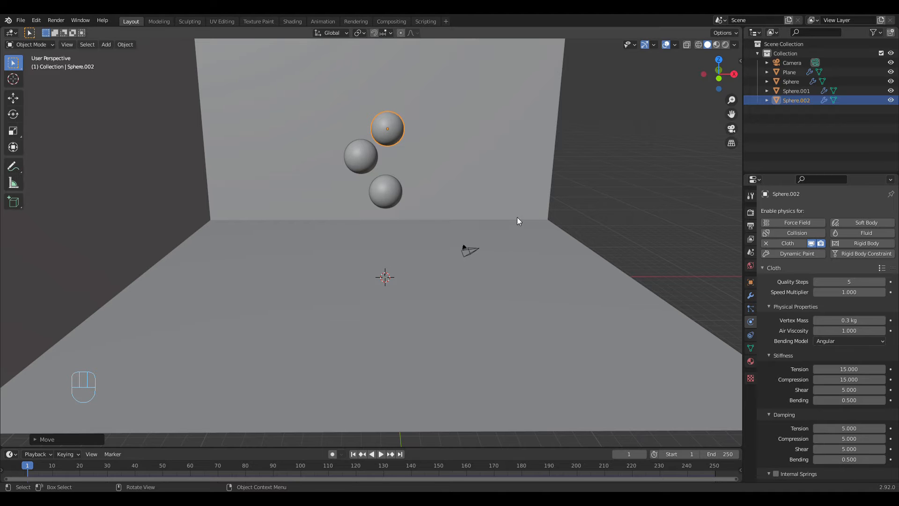
Step: Play the simulation of the three falling spheres, inspect them closely on the floor, stop it and return to frame 1
{"action": "middle_click_drag", "start_coordinate": [517, 217], "coordinate": [516, 223]}
{"action": "scroll", "coordinate": [516, 223], "scroll_direction": "up", "scroll_amount": 2}
{"action": "middle_click_drag", "start_coordinate": [473, 277], "coordinate": [463, 294]}
{"action": "scroll", "coordinate": [466, 301], "scroll_direction": "down", "scroll_amount": 3}
{"action": "scroll", "coordinate": [462, 294], "scroll_direction": "up", "scroll_amount": 1}
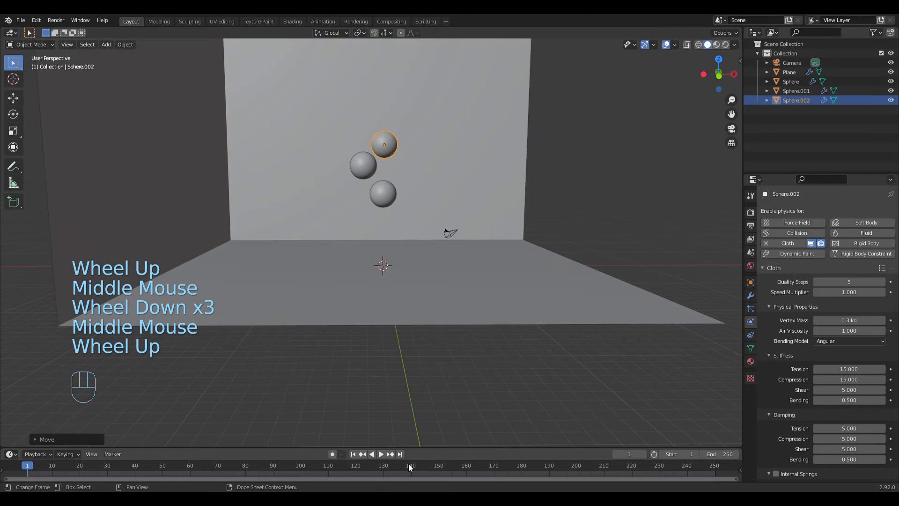
{"action": "left_click", "coordinate": [380, 453]}
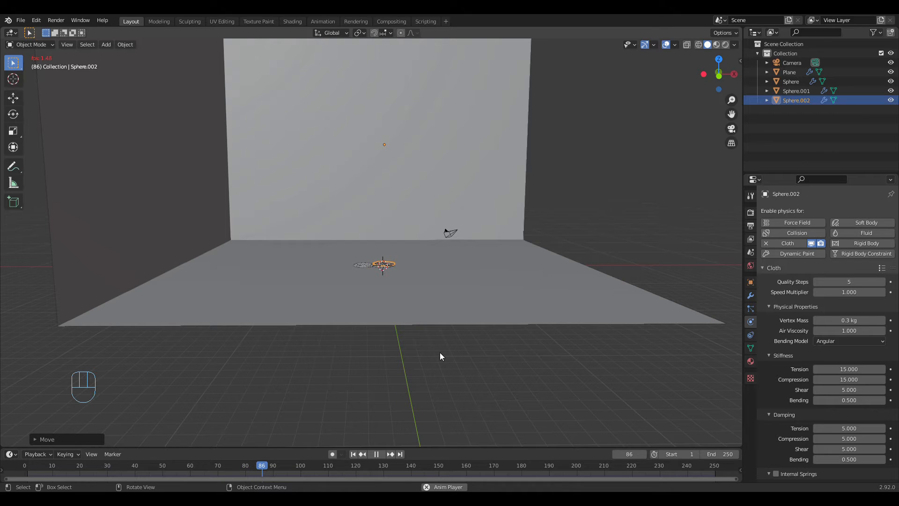
{"action": "scroll", "coordinate": [438, 353], "scroll_direction": "up", "scroll_amount": 2}
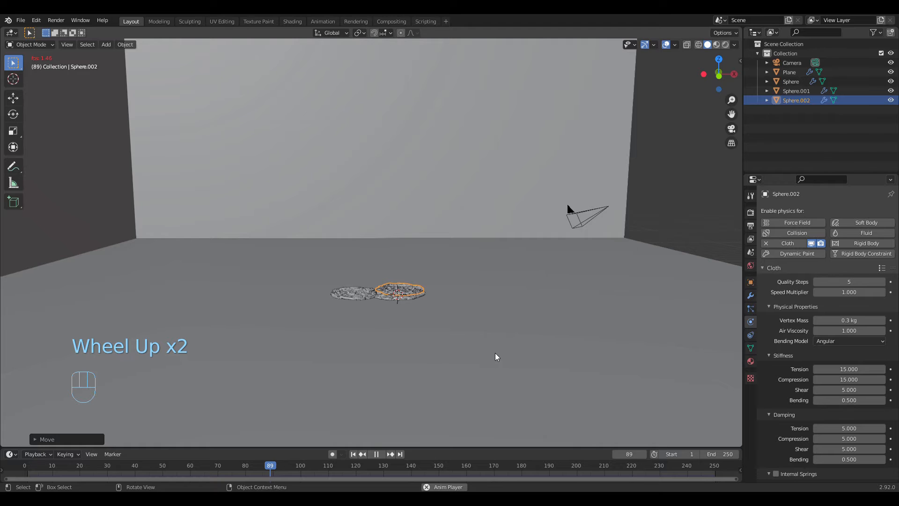
{"action": "scroll", "coordinate": [494, 354], "scroll_direction": "up", "scroll_amount": 2}
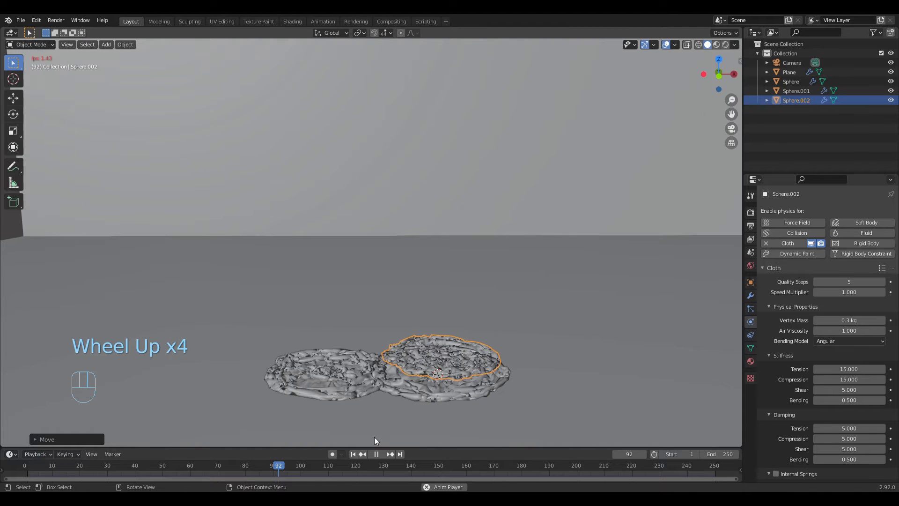
{"action": "left_click", "coordinate": [378, 454]}
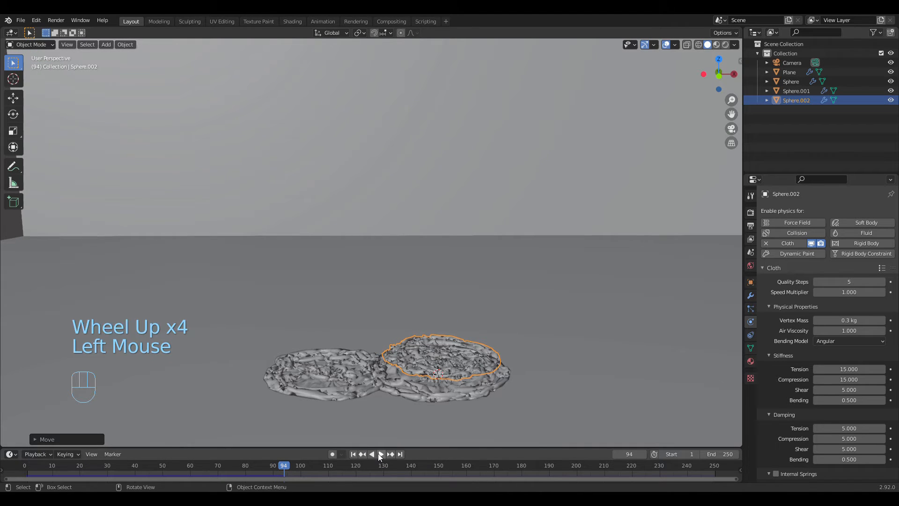
{"action": "left_click", "coordinate": [353, 454]}
Step: Select all three spheres and raise them together along Z, higher above the floor
{"action": "middle_click_drag", "start_coordinate": [443, 406], "coordinate": [456, 392]}
{"action": "scroll", "coordinate": [448, 321], "scroll_direction": "down", "scroll_amount": 4}
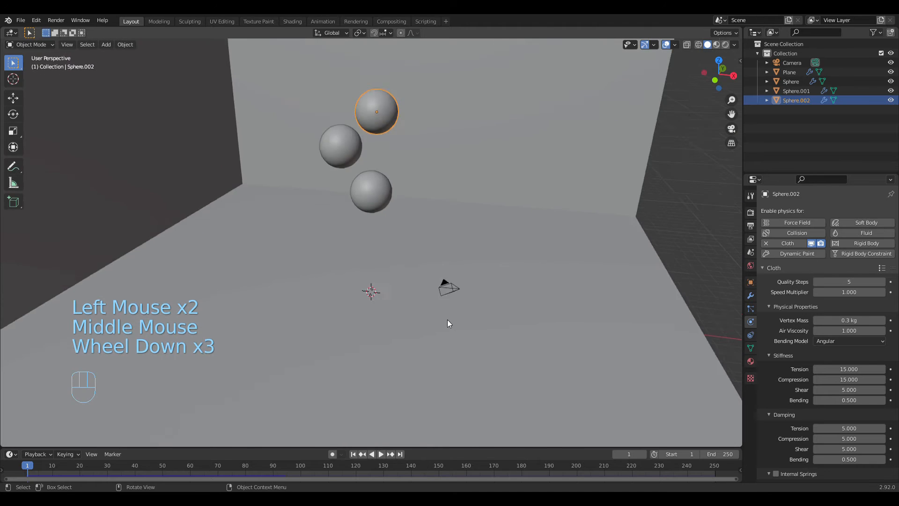
{"action": "middle_click_drag", "start_coordinate": [448, 321], "coordinate": [401, 235]}
{"action": "scroll", "coordinate": [488, 276], "scroll_direction": "up", "scroll_amount": 3}
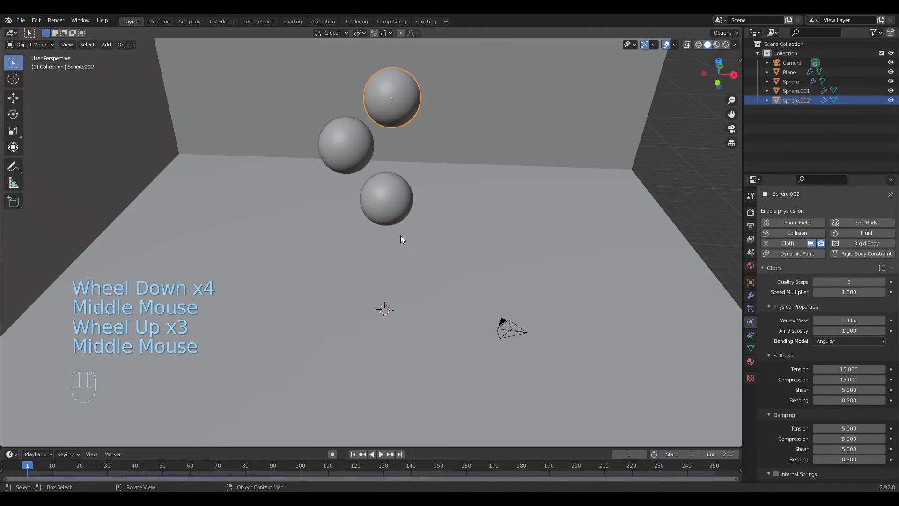
{"action": "left_click", "coordinate": [380, 181]}
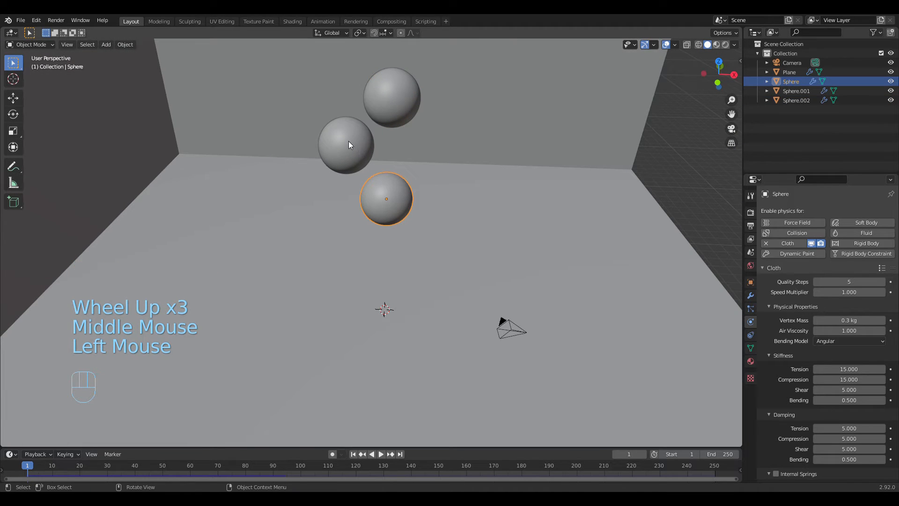
{"action": "key", "text": "shift"}
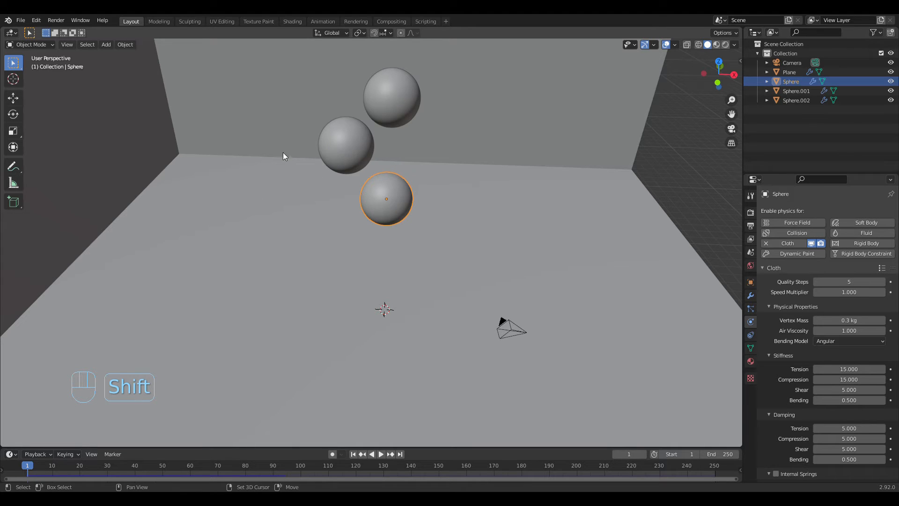
{"action": "left_click", "coordinate": [350, 141], "text": "shift"}
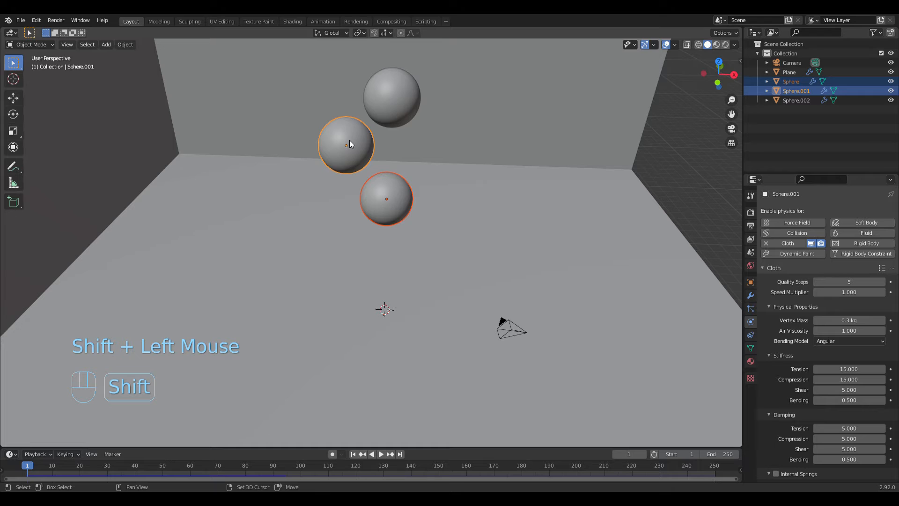
{"action": "left_click", "coordinate": [392, 101], "text": "shift"}
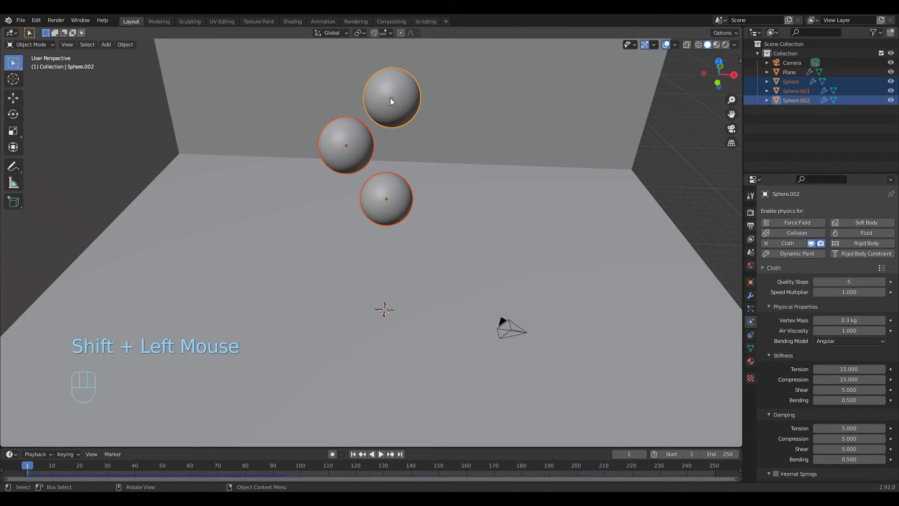
{"action": "middle_click_drag", "start_coordinate": [508, 156], "coordinate": [510, 139]}
{"action": "scroll", "coordinate": [424, 142], "scroll_direction": "down", "scroll_amount": 2}
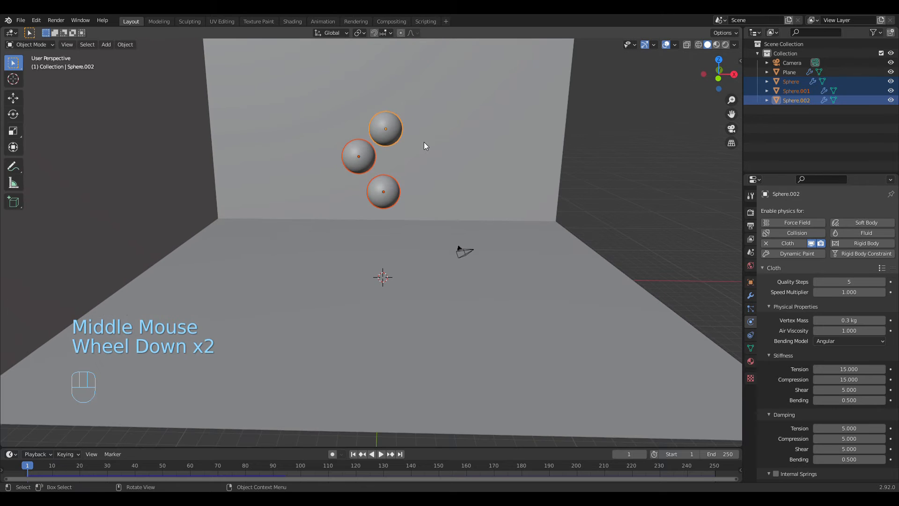
{"action": "key", "text": "g"}
{"action": "key", "text": "z"}
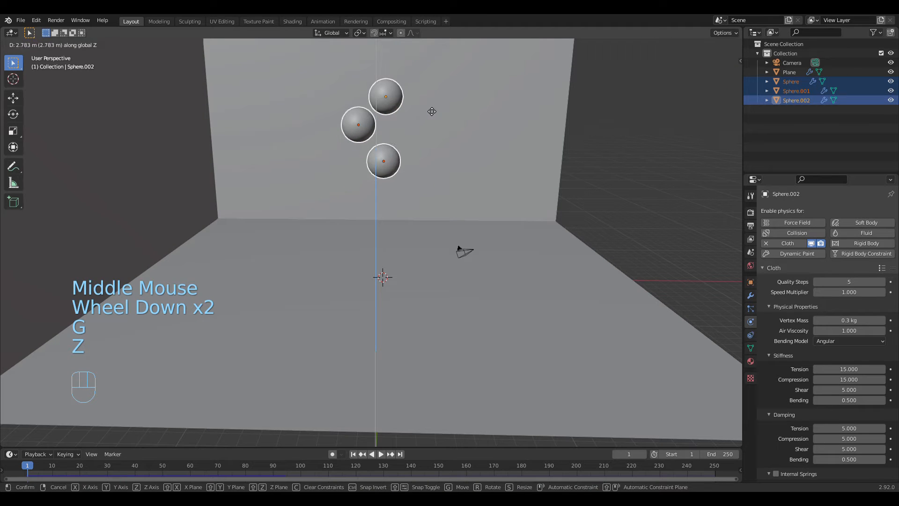
{"action": "left_click", "coordinate": [430, 103]}
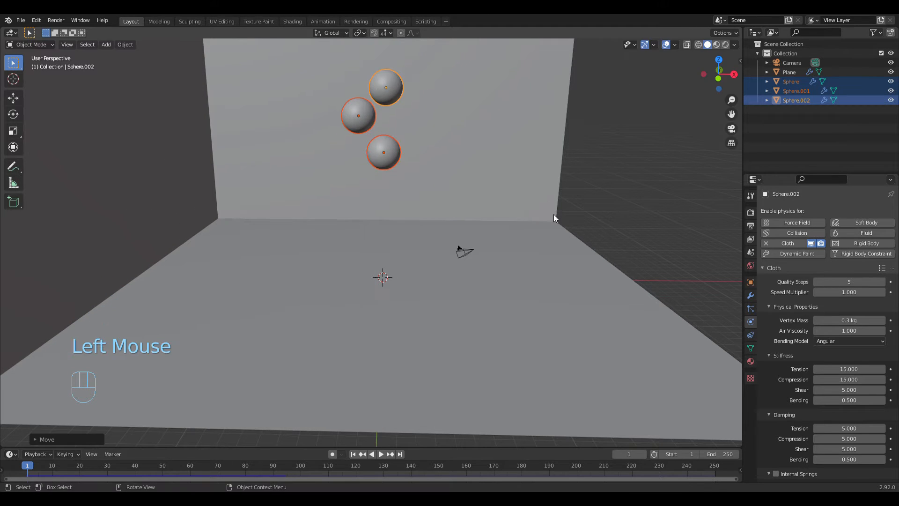
Step: Raise the three selected spheres further along Z
{"action": "middle_click_drag", "start_coordinate": [554, 217], "coordinate": [390, 202]}
{"action": "key", "text": "g"}
{"action": "key", "text": "z"}
{"action": "left_click", "coordinate": [445, 173]}
Step: Align the scene camera to a close view of the floor centre with the wall corner behind it
{"action": "scroll", "coordinate": [414, 201], "scroll_direction": "down", "scroll_amount": 3}
{"action": "scroll", "coordinate": [440, 201], "scroll_direction": "up", "scroll_amount": 6}
{"action": "scroll", "coordinate": [446, 192], "scroll_direction": "down", "scroll_amount": 1}
{"action": "scroll", "coordinate": [420, 201], "scroll_direction": "up", "scroll_amount": 3}
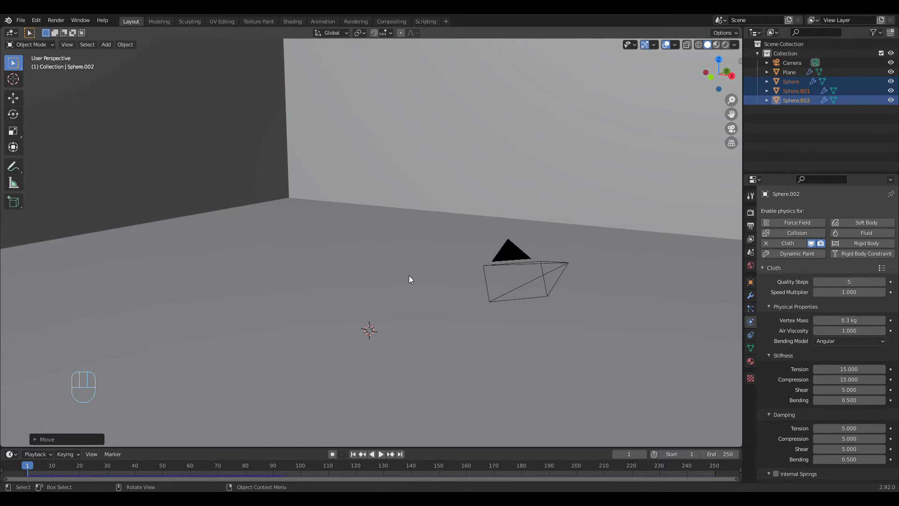
{"action": "key", "text": "ctrl"}
{"action": "key", "text": "ctrl+alt"}
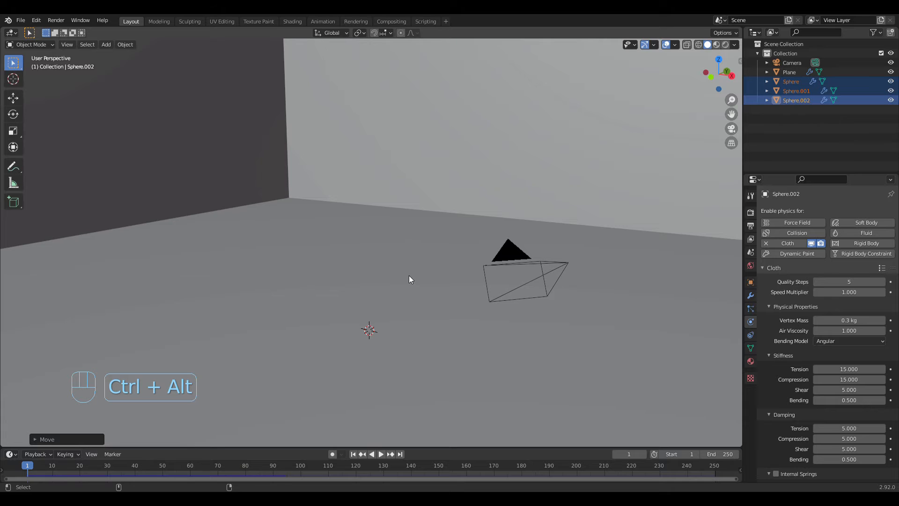
{"action": "key", "text": "ctrl+alt+KP_0"}
{"action": "scroll", "coordinate": [461, 266], "scroll_direction": "up", "scroll_amount": 3}
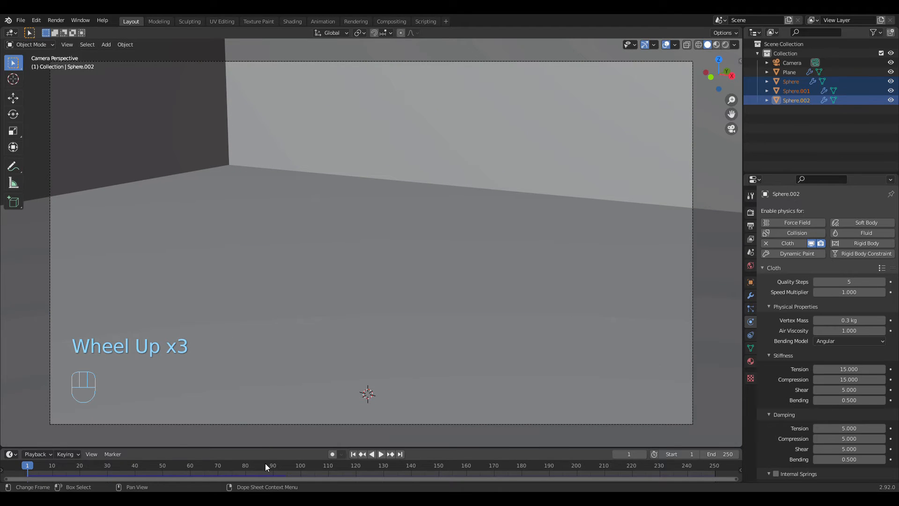
Step: Check the falling spheres through the camera around frames 87 to 90 and return to frame 1
{"action": "left_click", "coordinate": [265, 465]}
{"action": "left_click", "coordinate": [276, 466]}
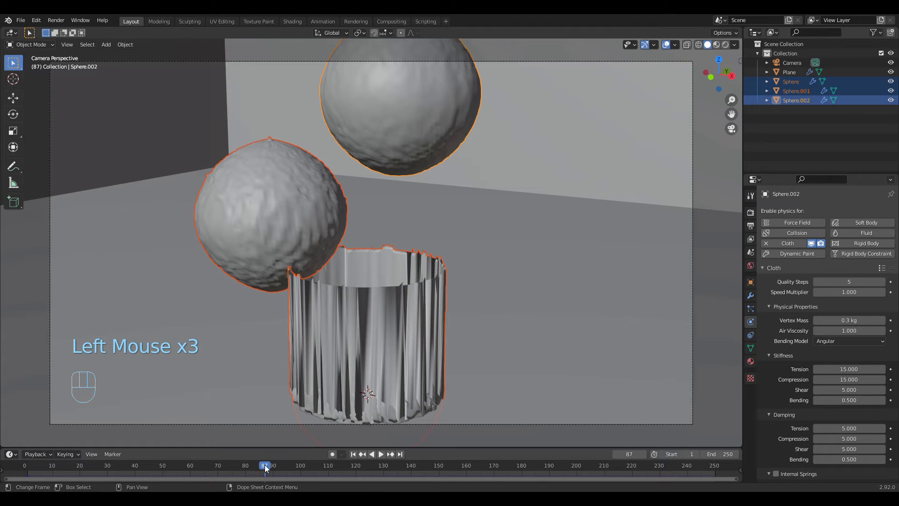
{"action": "left_click", "coordinate": [353, 454]}
{"action": "left_click", "coordinate": [381, 453]}
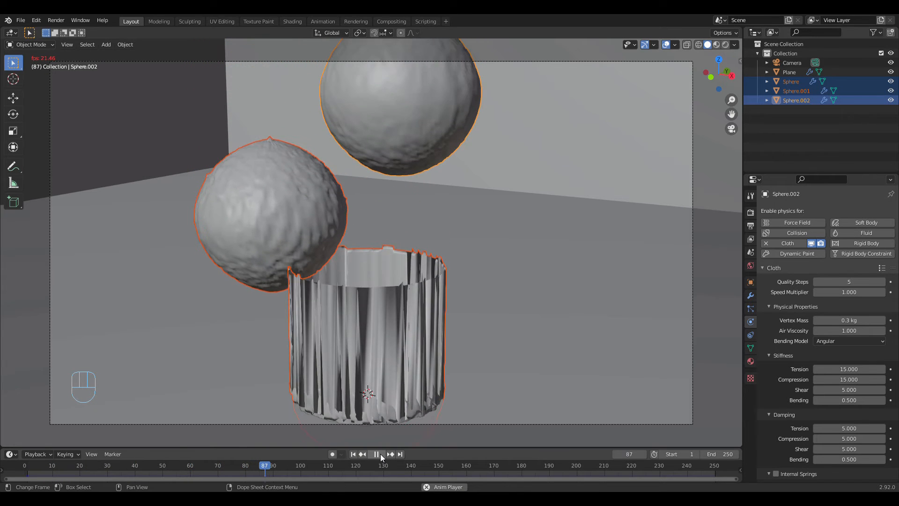
{"action": "left_click", "coordinate": [380, 453]}
{"action": "left_click", "coordinate": [354, 453]}
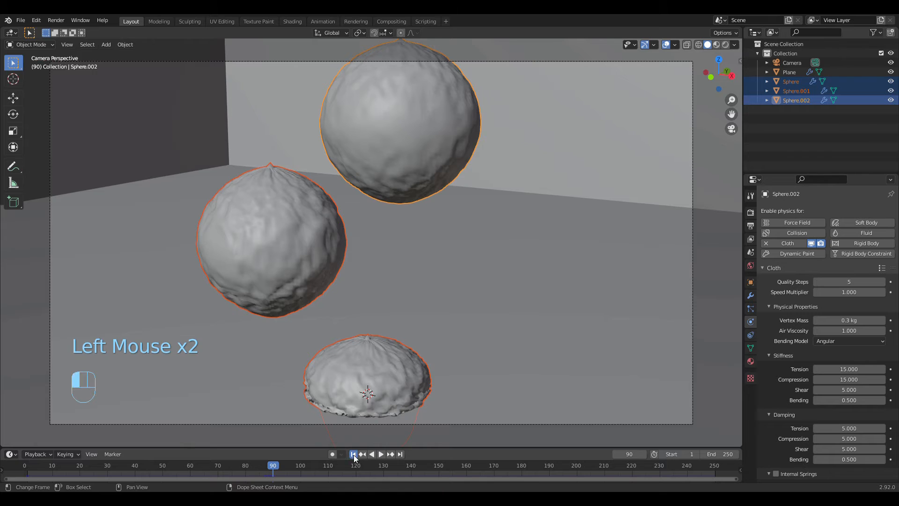
Step: Play the simulation from frame 1 in a wide view of the whole set, stop it and return to frame 1
{"action": "mouse_move", "coordinate": [387, 355]}
{"action": "middle_mouse_down"}
{"action": "mouse_move", "coordinate": [451, 352]}
{"action": "mouse_move", "coordinate": [393, 355]}
{"action": "middle_mouse_up"}
{"action": "scroll", "coordinate": [423, 356], "scroll_direction": "down", "scroll_amount": 4}
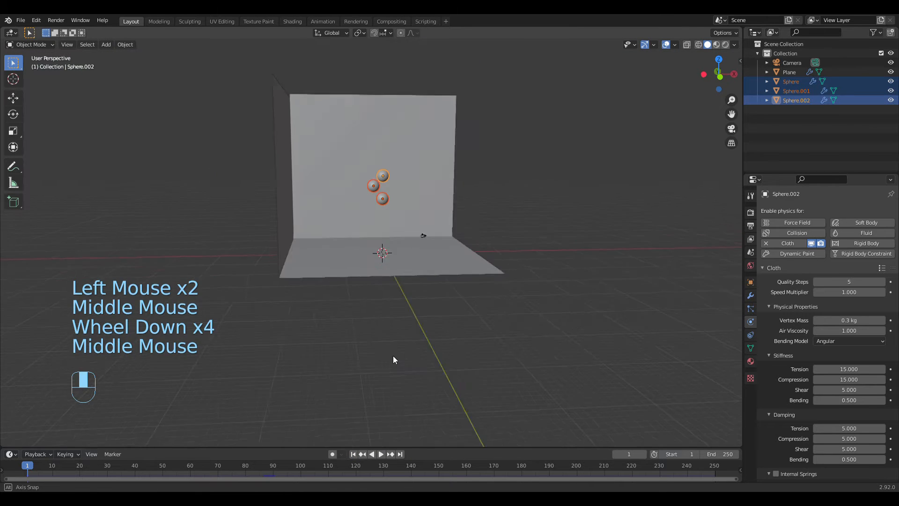
{"action": "scroll", "coordinate": [398, 363], "scroll_direction": "up", "scroll_amount": 2}
{"action": "left_click", "coordinate": [380, 453]}
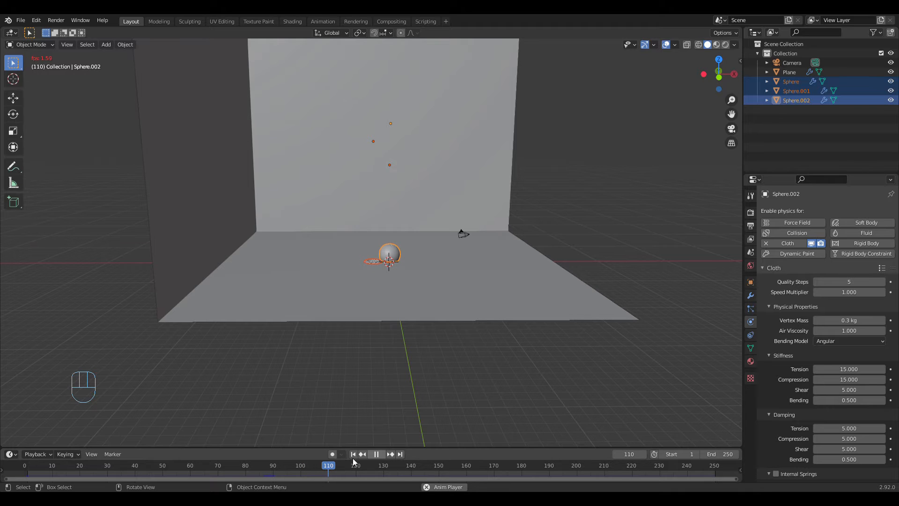
{"action": "left_click", "coordinate": [377, 454]}
{"action": "double_click", "coordinate": [352, 454]}
Step: Check the scene in Material Preview shading and switch the viewport back to Solid shading
{"action": "scroll", "coordinate": [453, 347], "scroll_direction": "up", "scroll_amount": 3}
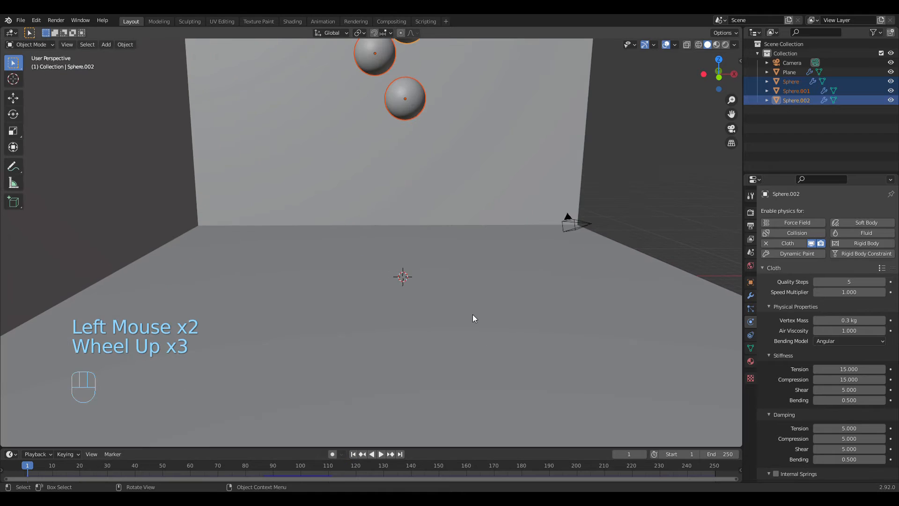
{"action": "middle_click_drag", "start_coordinate": [473, 314], "coordinate": [444, 341]}
{"action": "scroll", "coordinate": [445, 345], "scroll_direction": "down", "scroll_amount": 2}
{"action": "key", "text": "z"}
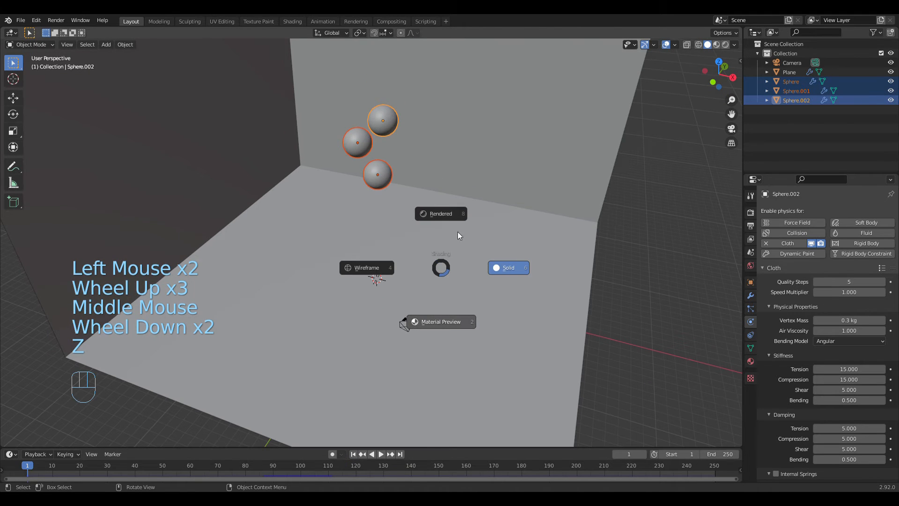
{"action": "left_click", "coordinate": [510, 276]}
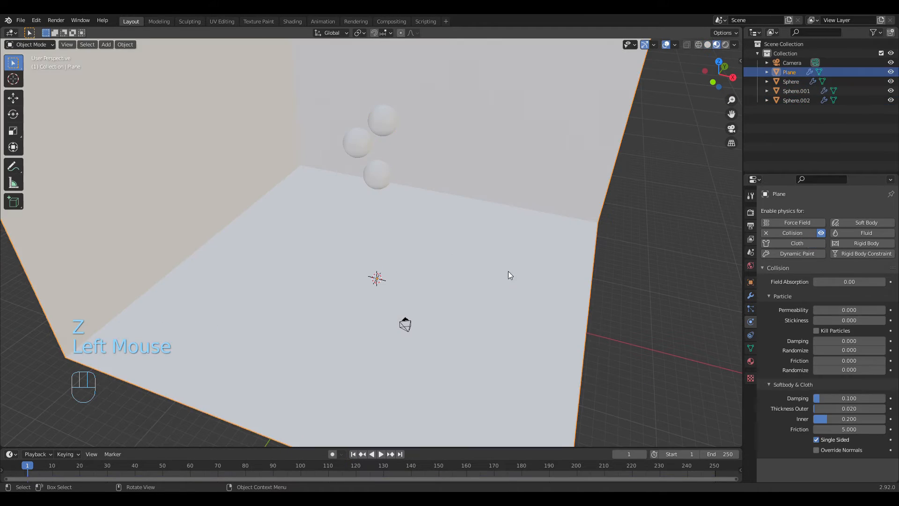
{"action": "left_click", "coordinate": [710, 44]}
Step: Delete the lowest of the three spheres
{"action": "mouse_move", "coordinate": [499, 213]}
{"action": "middle_mouse_down"}
{"action": "mouse_move", "coordinate": [464, 208]}
{"action": "mouse_move", "coordinate": [424, 233]}
{"action": "middle_mouse_up"}
{"action": "scroll", "coordinate": [409, 214], "scroll_direction": "up", "scroll_amount": 1}
{"action": "left_click", "coordinate": [394, 182]}
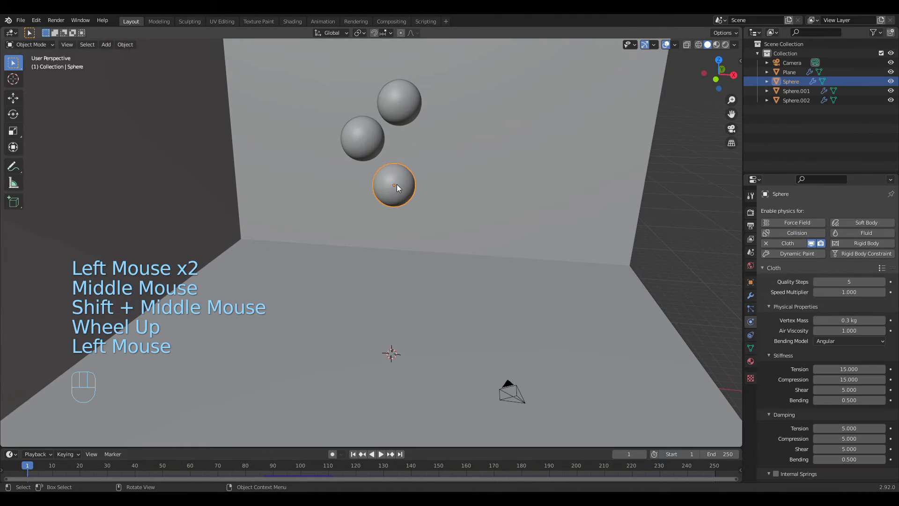
{"action": "key", "text": "x"}
{"action": "left_click", "coordinate": [397, 184]}
Step: Duplicate the lower remaining sphere and place the copy beneath it at about Z 13.6 m and X 0.82 m
{"action": "left_click", "coordinate": [363, 138]}
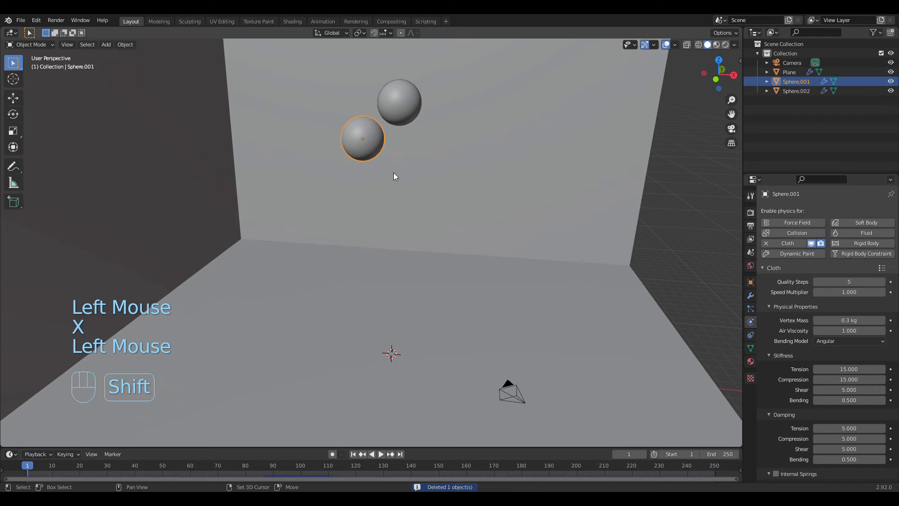
{"action": "key", "text": "shift+d"}
{"action": "right_click", "coordinate": [423, 166]}
{"action": "key", "text": "g"}
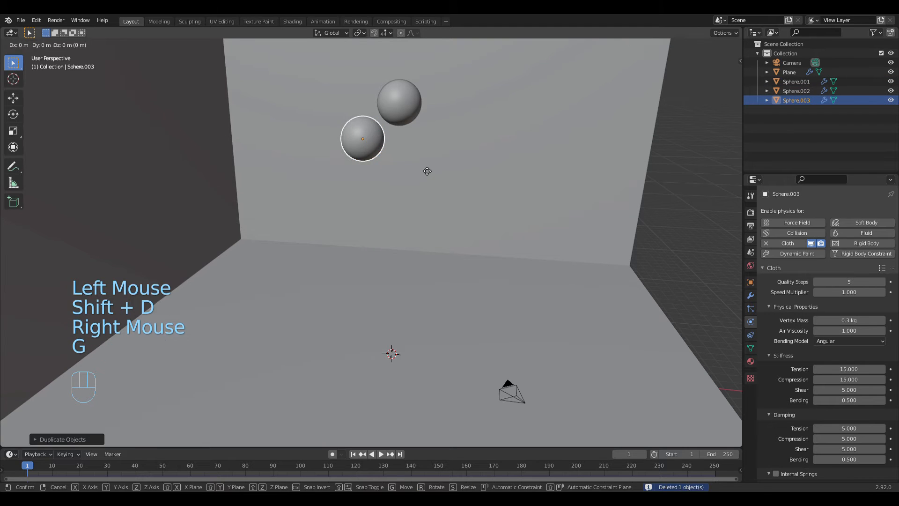
{"action": "key", "text": "z"}
{"action": "left_click", "coordinate": [428, 215]}
{"action": "key", "text": "g"}
{"action": "key", "text": "x"}
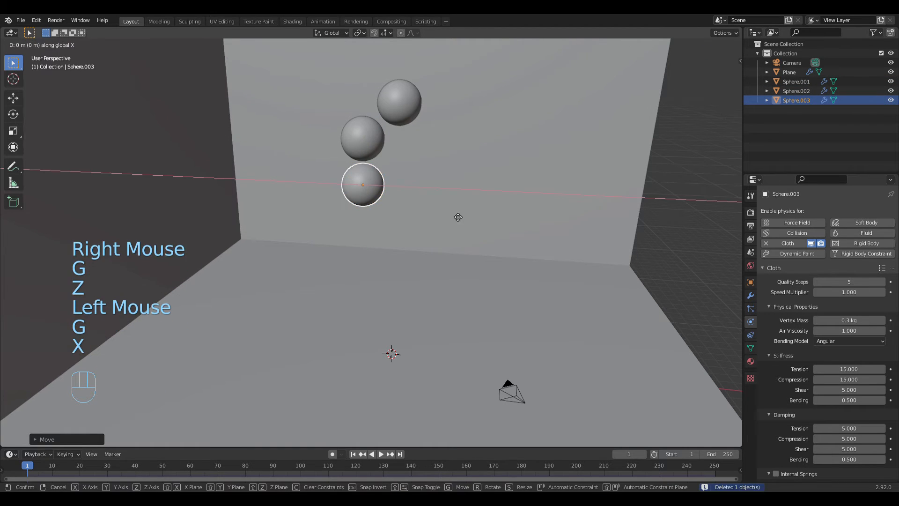
{"action": "left_click", "coordinate": [487, 221]}
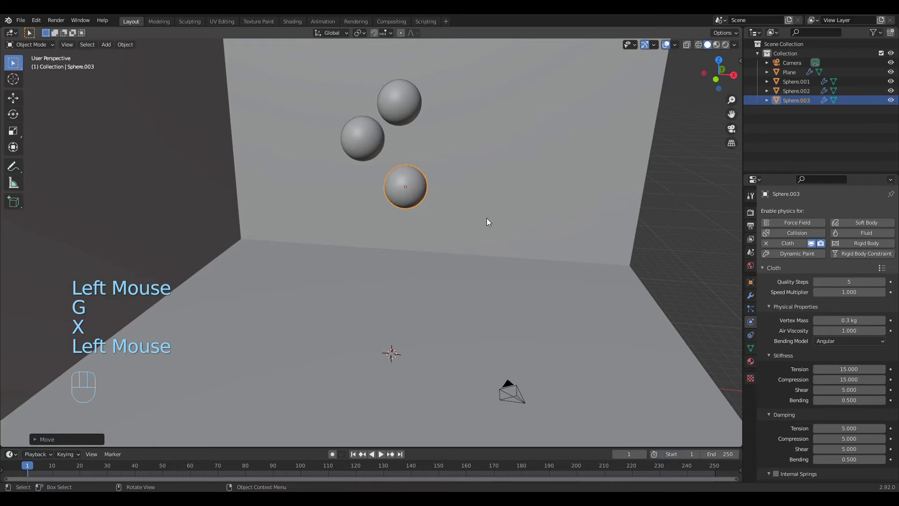
Step: Play the simulation with the replaced lowest sphere, view the landing through the camera, and stop at frame 119
{"action": "middle_click_drag", "start_coordinate": [487, 222], "coordinate": [431, 355]}
{"action": "left_click", "coordinate": [380, 455]}
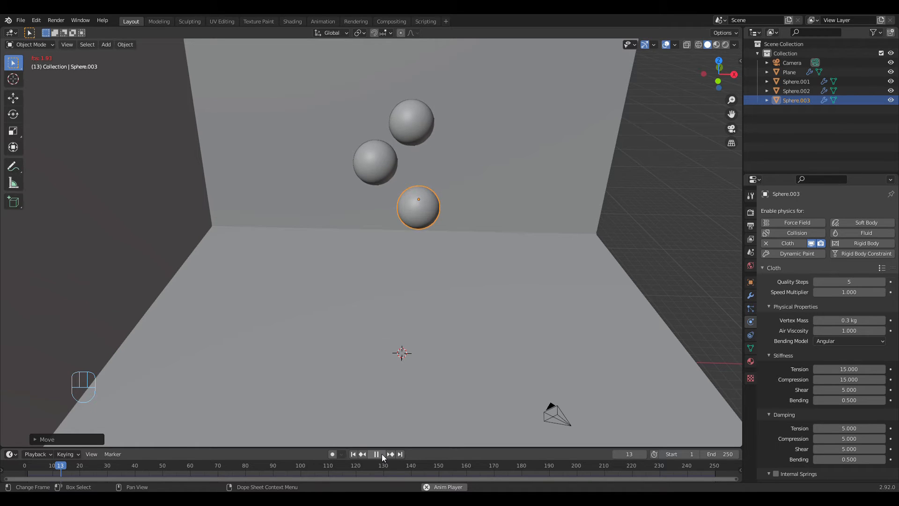
{"action": "left_click", "coordinate": [381, 454]}
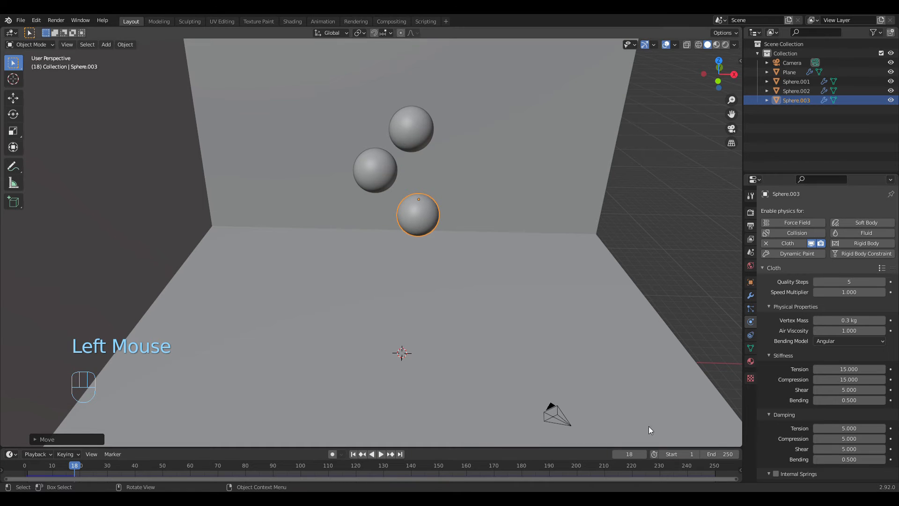
{"action": "left_click", "coordinate": [383, 455]}
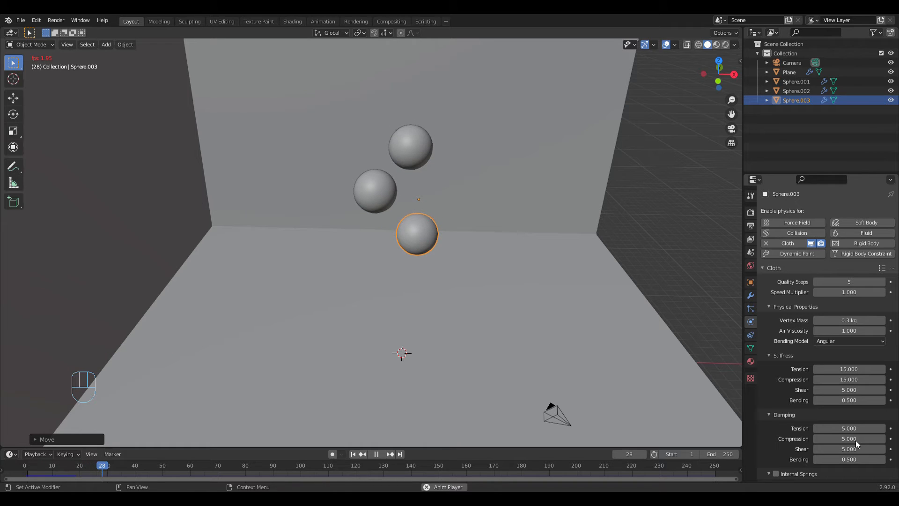
{"action": "middle_click_drag", "start_coordinate": [555, 330], "coordinate": [554, 313]}
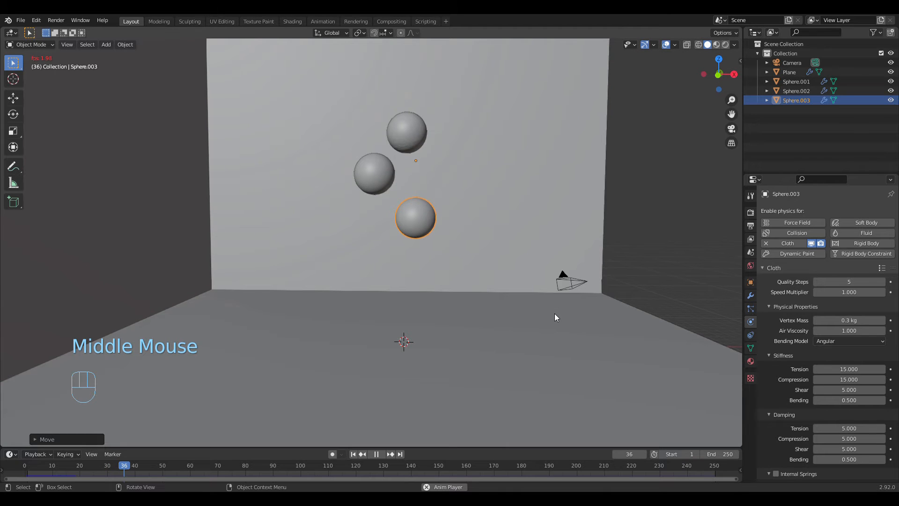
{"action": "scroll", "coordinate": [560, 319], "scroll_direction": "down", "scroll_amount": 1}
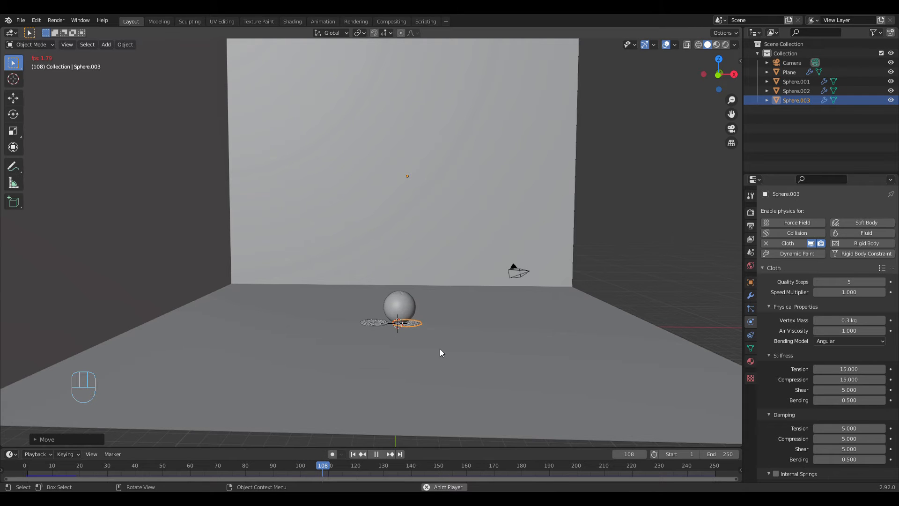
{"action": "left_click", "coordinate": [734, 126]}
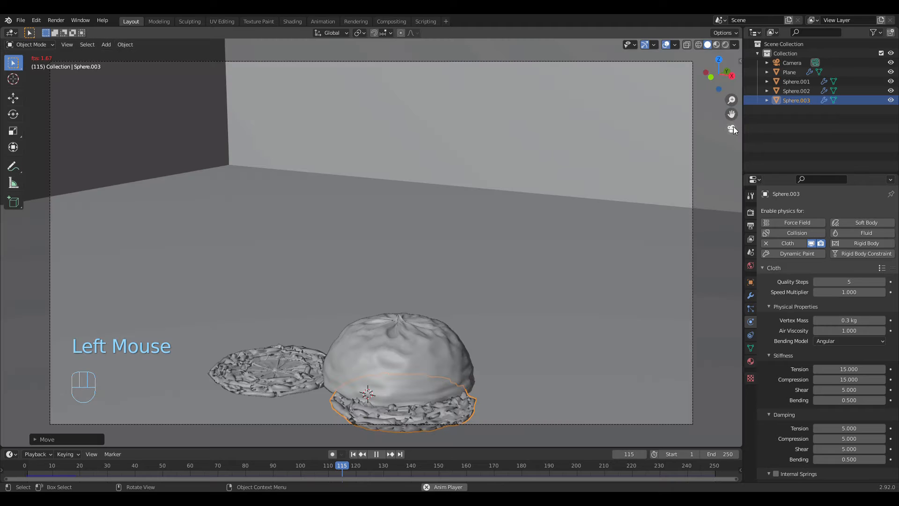
{"action": "left_click", "coordinate": [375, 453]}
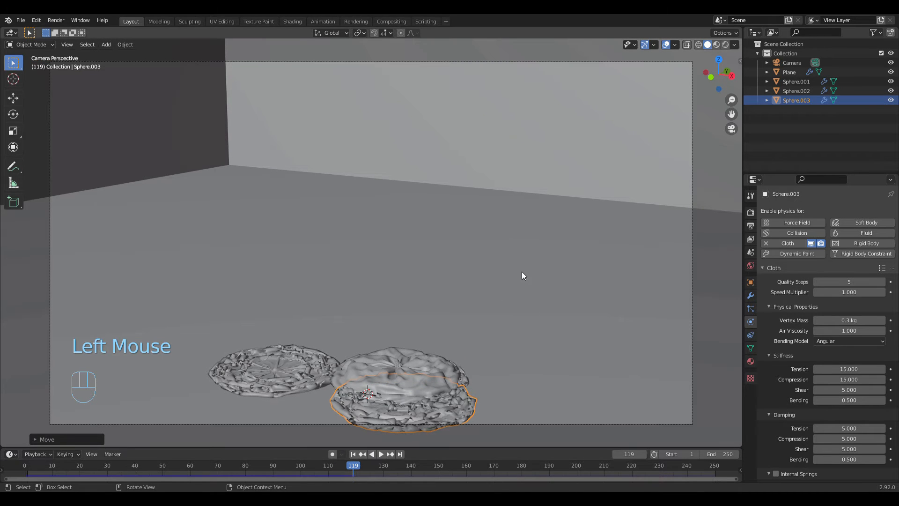
Step: Show the viewport's view settings and lock the camera to the view
{"action": "key", "text": "n"}
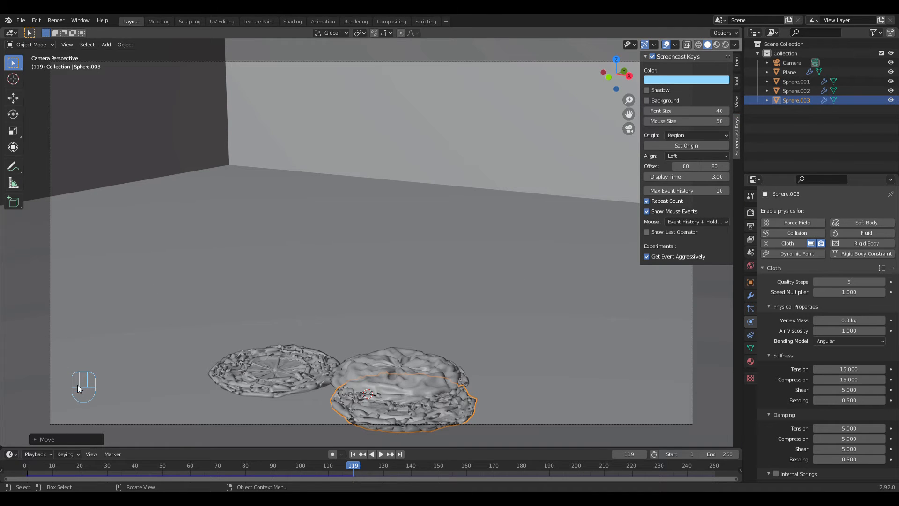
{"action": "key", "text": "n"}
{"action": "key", "text": "n"}
{"action": "left_click", "coordinate": [737, 62]}
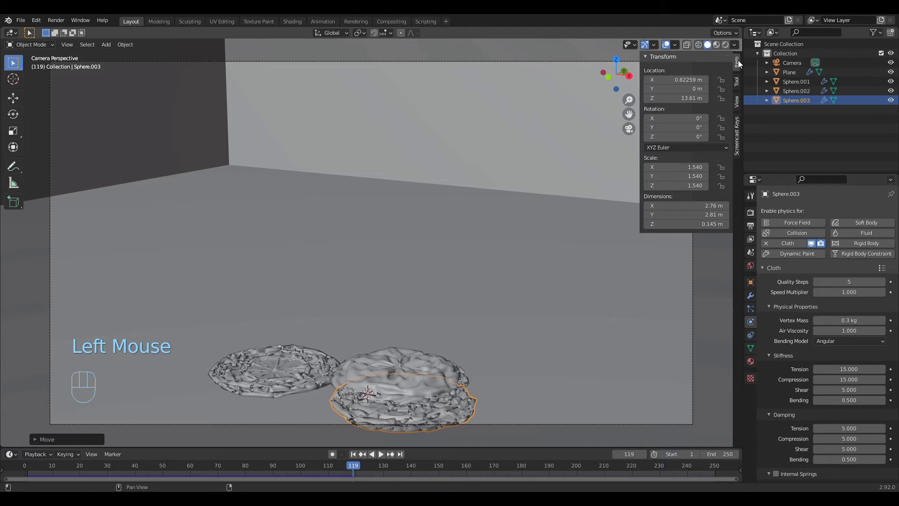
{"action": "left_click", "coordinate": [736, 83]}
{"action": "left_click", "coordinate": [736, 102]}
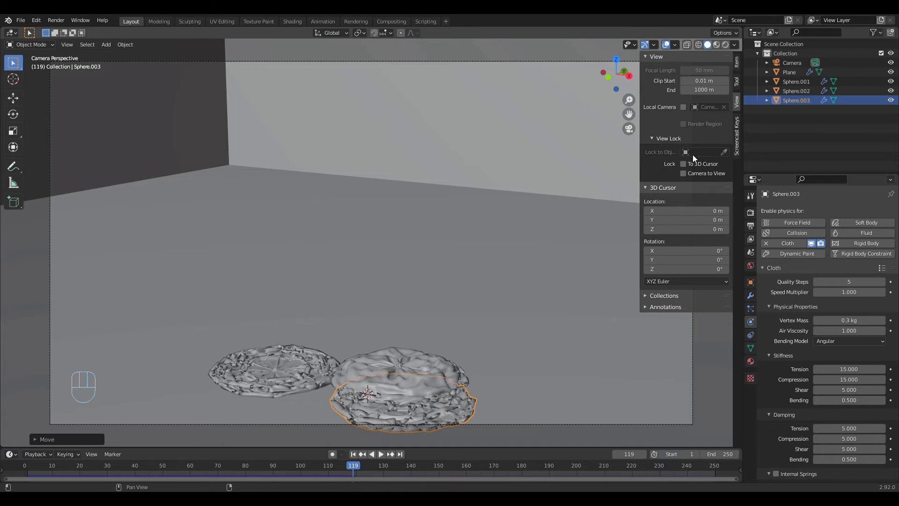
{"action": "left_click", "coordinate": [669, 139]}
{"action": "left_click", "coordinate": [669, 139]}
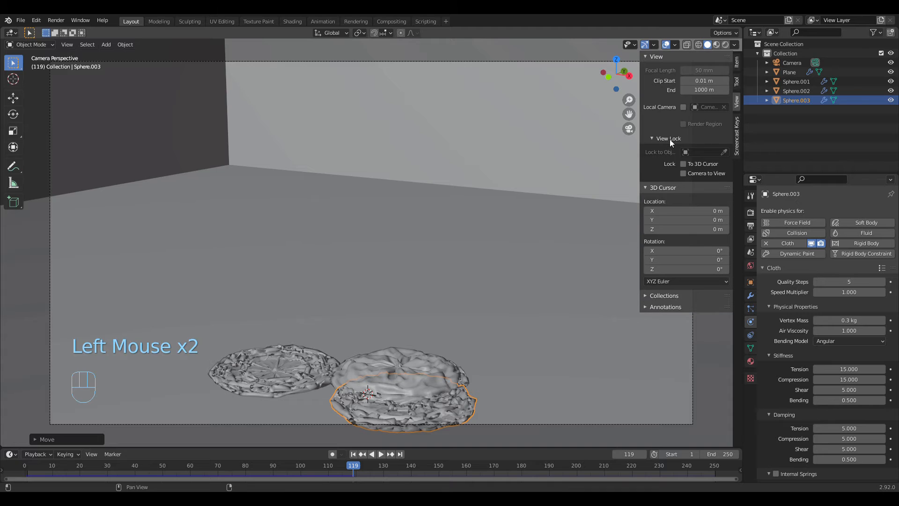
{"action": "left_click", "coordinate": [686, 172]}
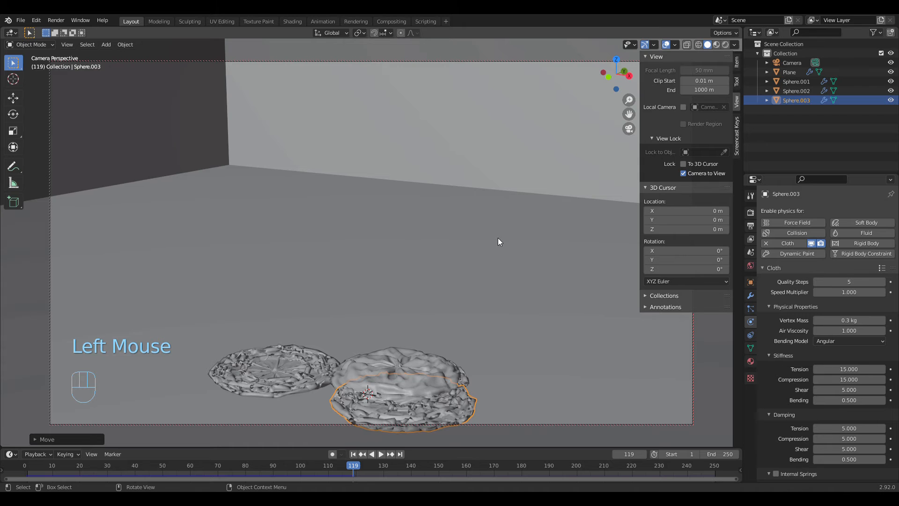
Step: Reframe the locked camera from farther back so the flattened spheres sit near the middle of the frame, keeping Solid shading
{"action": "mouse_move", "coordinate": [499, 237]}
{"action": "middle_mouse_down"}
{"action": "mouse_move", "coordinate": [501, 224]}
{"action": "mouse_move", "coordinate": [491, 236]}
{"action": "middle_mouse_up"}
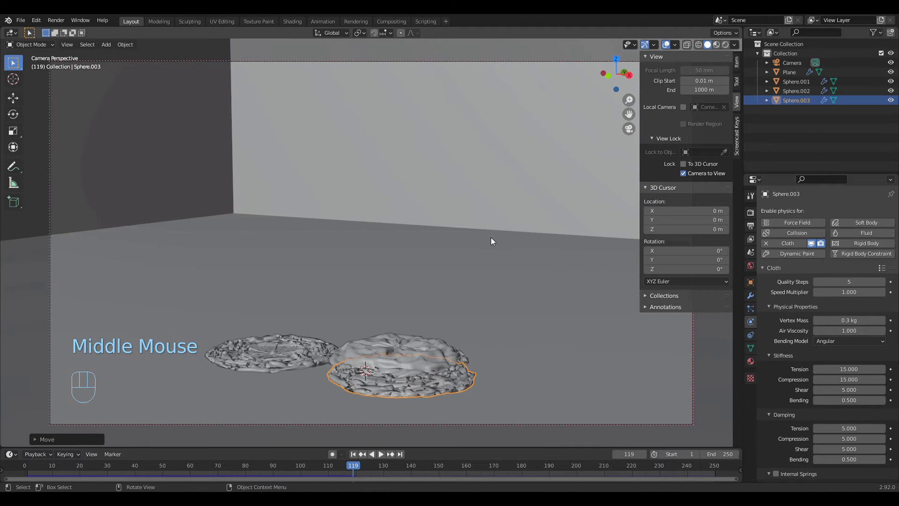
{"action": "key", "text": "z"}
{"action": "left_click", "coordinate": [537, 207]}
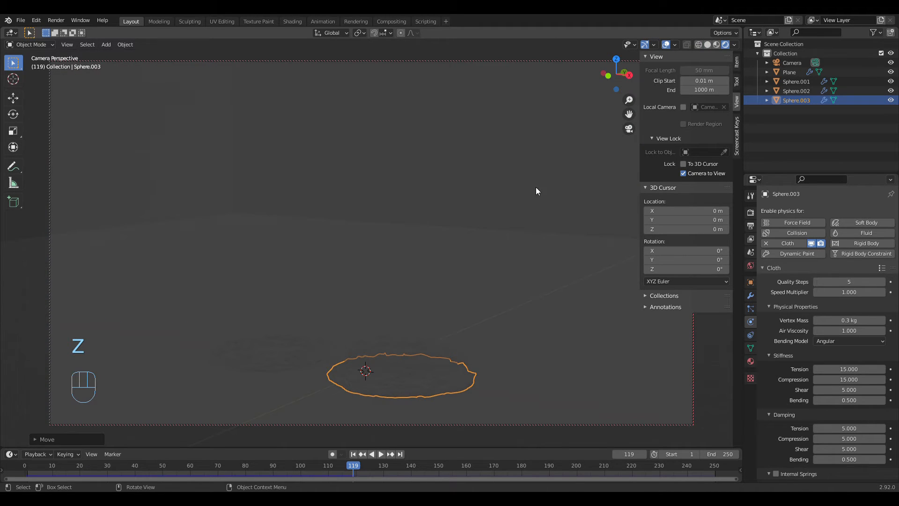
{"action": "left_click", "coordinate": [707, 45]}
{"action": "mouse_move", "coordinate": [487, 243]}
{"action": "middle_mouse_down"}
{"action": "mouse_move", "coordinate": [469, 259]}
{"action": "mouse_move", "coordinate": [477, 223]}
{"action": "mouse_move", "coordinate": [492, 208]}
{"action": "mouse_move", "coordinate": [453, 219]}
{"action": "middle_mouse_up"}
{"action": "scroll", "coordinate": [491, 209], "scroll_direction": "down", "scroll_amount": 2}
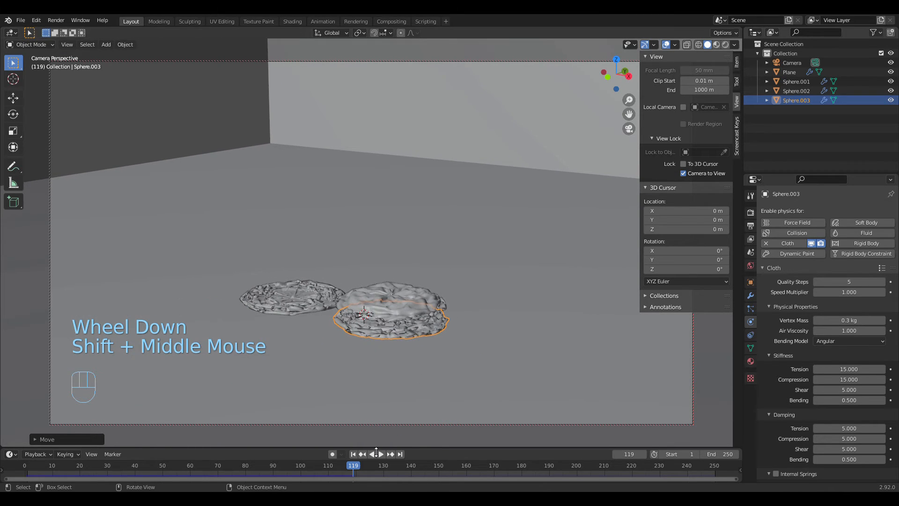
Step: Play the simulation from the first frame through the new camera framing, stop at frame 122, and return to frame 1
{"action": "left_click", "coordinate": [355, 454]}
{"action": "left_click", "coordinate": [380, 454]}
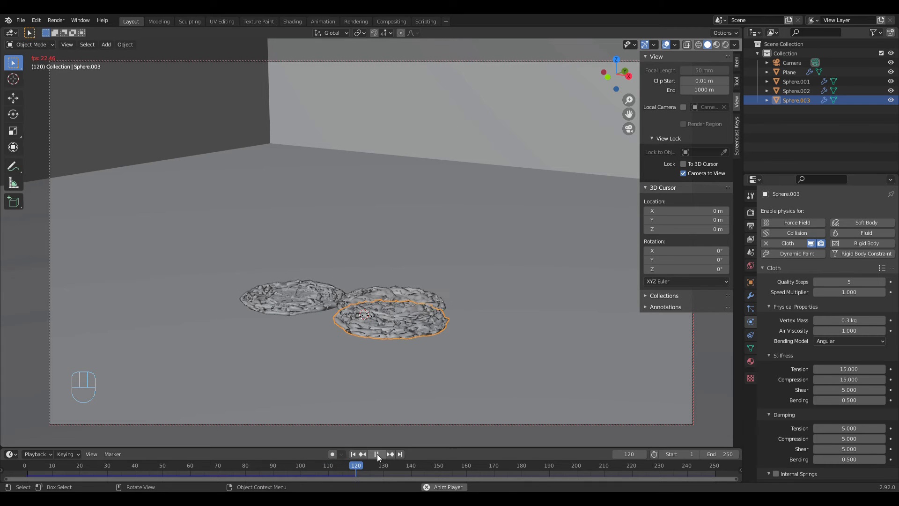
{"action": "left_click", "coordinate": [377, 453]}
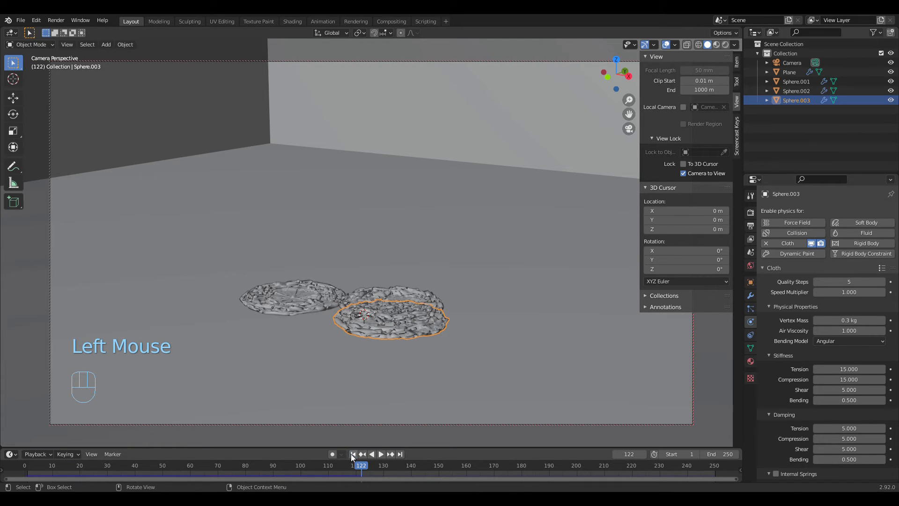
{"action": "double_click", "coordinate": [352, 454]}
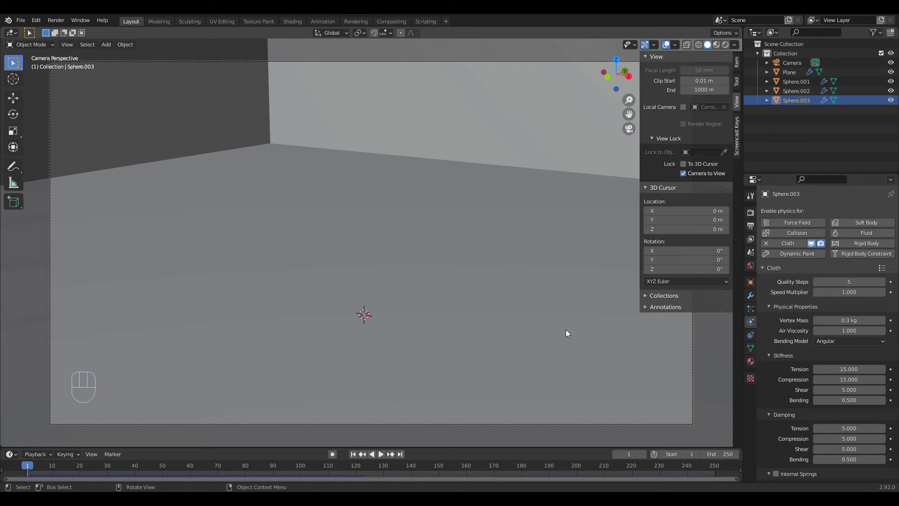
Step: Unlock the camera from the view and leave the camera view for an overview of the whole scene
{"action": "left_click", "coordinate": [684, 173]}
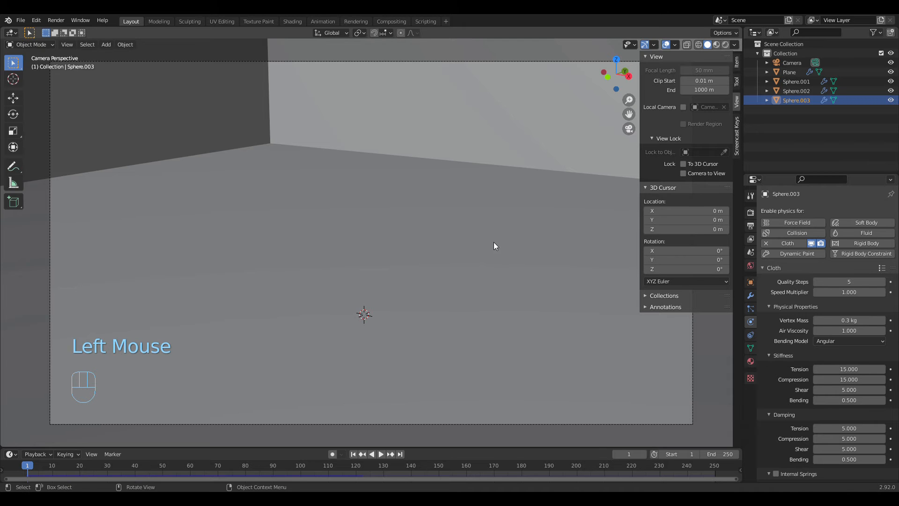
{"action": "mouse_move", "coordinate": [494, 242]}
{"action": "middle_mouse_down"}
{"action": "mouse_move", "coordinate": [453, 236]}
{"action": "mouse_move", "coordinate": [471, 247]}
{"action": "mouse_move", "coordinate": [484, 229]}
{"action": "middle_mouse_up"}
{"action": "scroll", "coordinate": [445, 238], "scroll_direction": "down", "scroll_amount": 4}
{"action": "scroll", "coordinate": [448, 237], "scroll_direction": "up", "scroll_amount": 5}
{"action": "scroll", "coordinate": [488, 232], "scroll_direction": "down", "scroll_amount": 4}
{"action": "scroll", "coordinate": [485, 229], "scroll_direction": "up", "scroll_amount": 3}
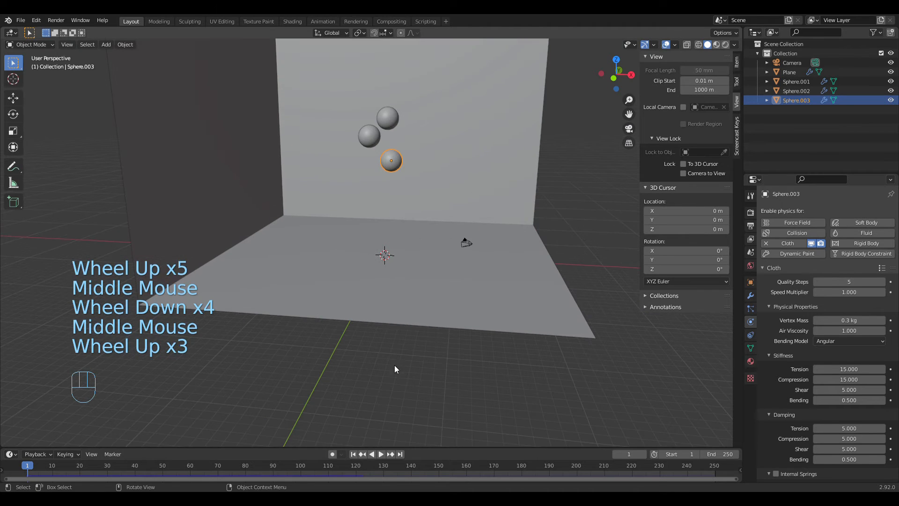
Step: Jump to frame 122, view the collapsed spheres up close, and play on to frame 126 to check where the motion ends
{"action": "left_click", "coordinate": [353, 464]}
{"action": "left_click", "coordinate": [358, 466]}
{"action": "left_click_drag", "start_coordinate": [357, 468], "coordinate": [362, 468]}
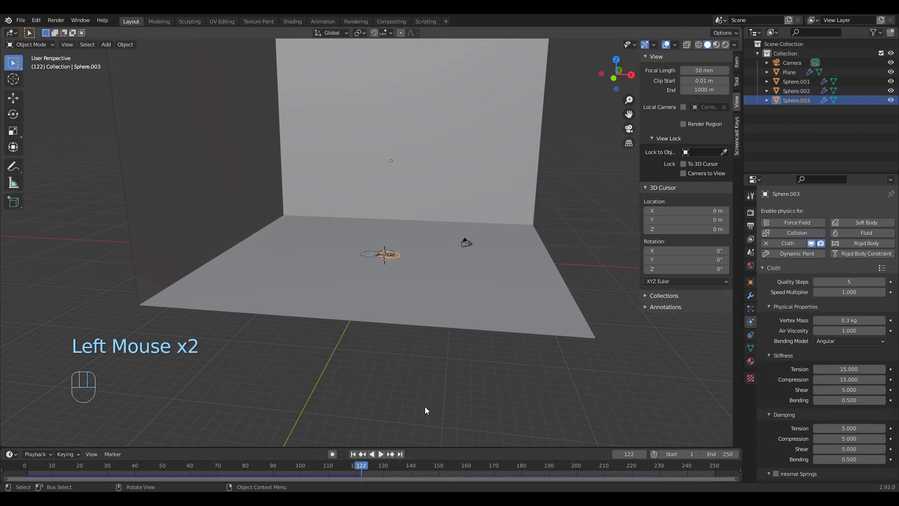
{"action": "scroll", "coordinate": [484, 331], "scroll_direction": "up", "scroll_amount": 5}
{"action": "middle_click_drag", "start_coordinate": [480, 359], "coordinate": [397, 395]}
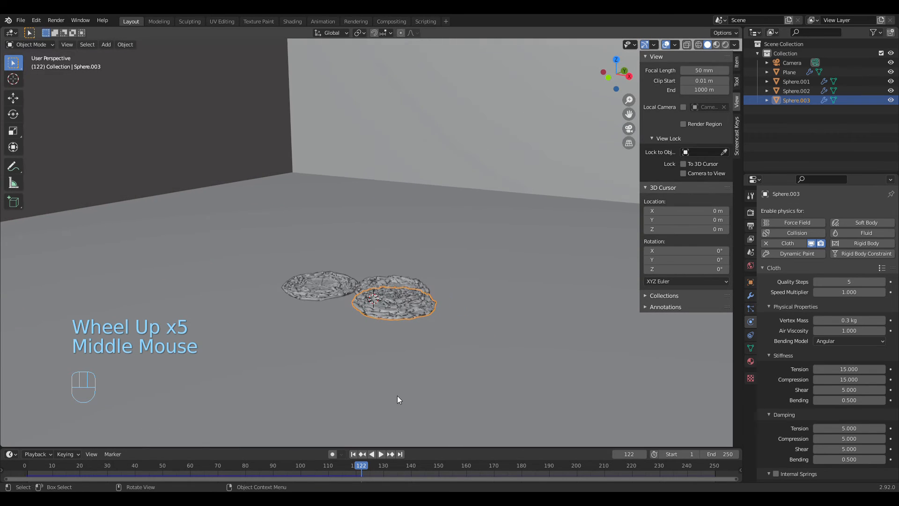
{"action": "left_click", "coordinate": [381, 454]}
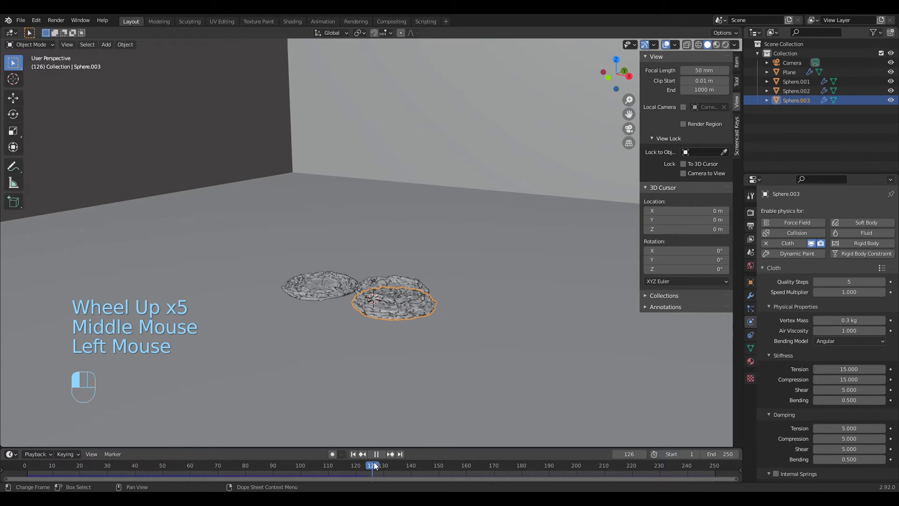
{"action": "left_click_drag", "start_coordinate": [374, 461], "coordinate": [374, 463]}
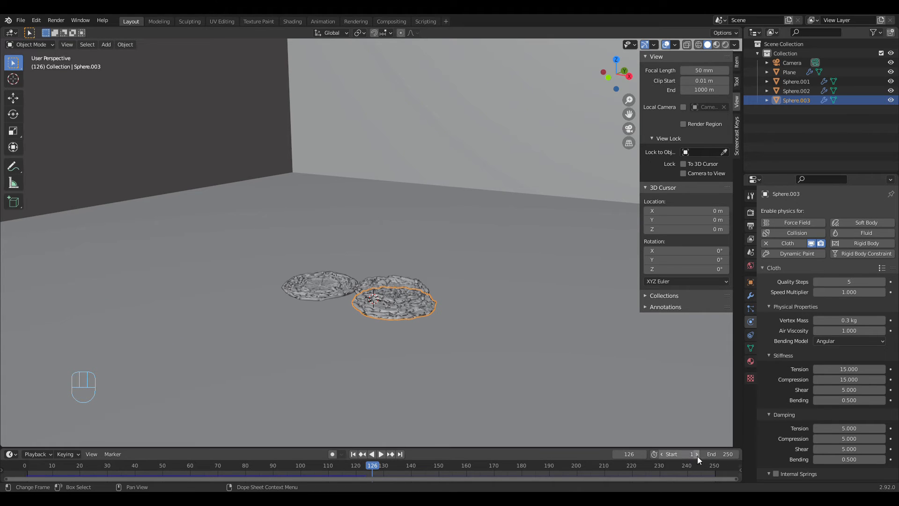
Step: Set the animation's end frame to 125
{"action": "left_click", "coordinate": [730, 459]}
{"action": "key", "text": "BackSpace"}
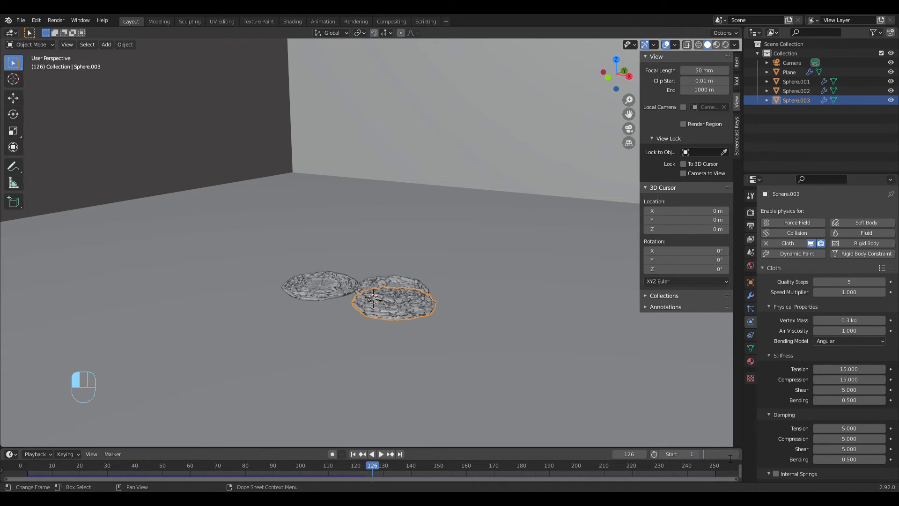
{"action": "type", "text": "125"}
{"action": "key", "text": "Return"}
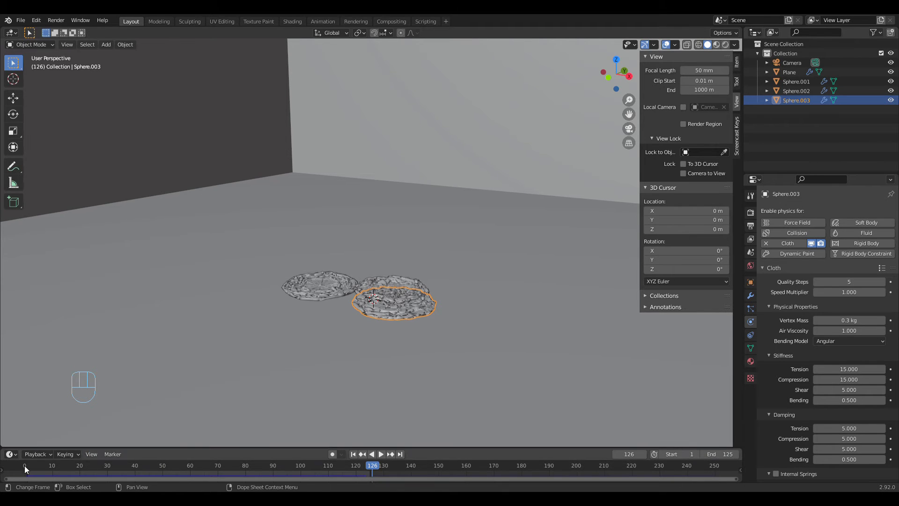
{"action": "left_click", "coordinate": [725, 455]}
{"action": "key", "text": "Left"}
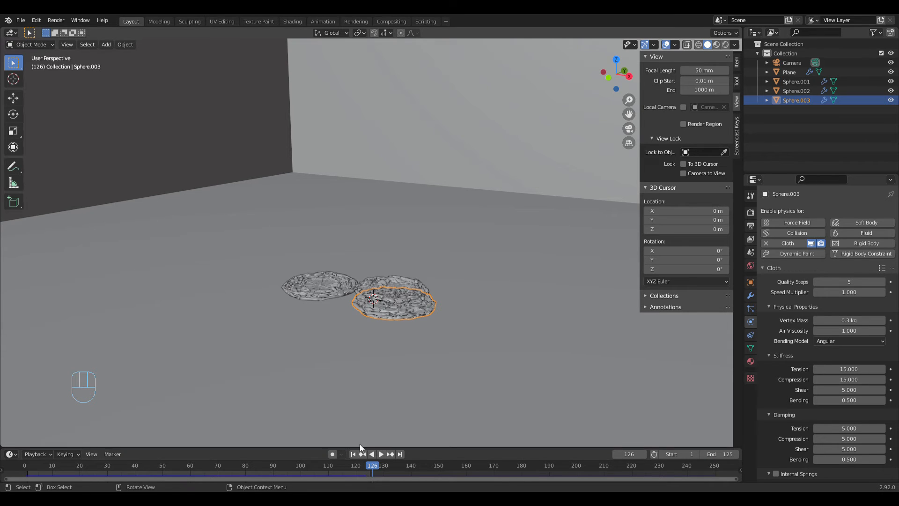
Step: Return the animation to frame 1 and save the file
{"action": "left_click", "coordinate": [353, 456]}
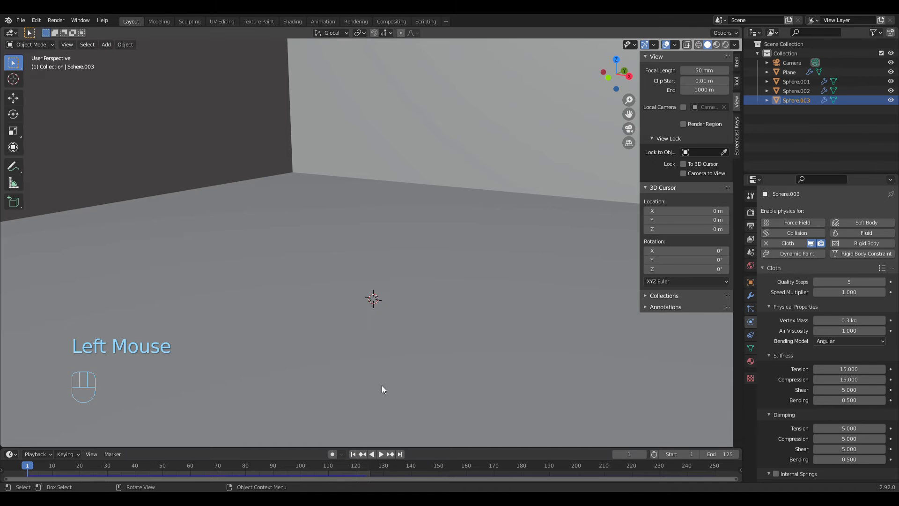
{"action": "middle_click_drag", "start_coordinate": [291, 279], "coordinate": [316, 279]}
{"action": "scroll", "coordinate": [359, 291], "scroll_direction": "up", "scroll_amount": 2}
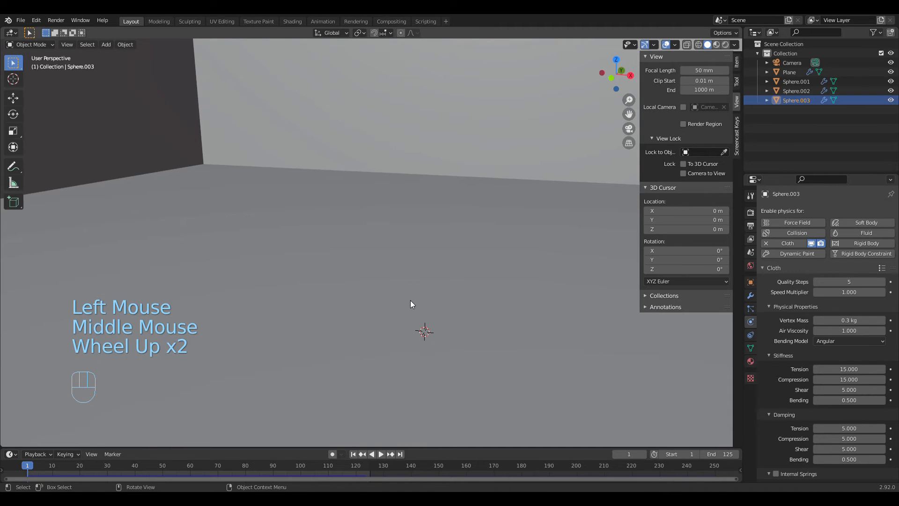
{"action": "mouse_move", "coordinate": [411, 305]}
{"action": "middle_mouse_down"}
{"action": "mouse_move", "coordinate": [403, 303]}
{"action": "mouse_move", "coordinate": [422, 295]}
{"action": "middle_mouse_up"}
{"action": "scroll", "coordinate": [405, 302], "scroll_direction": "down", "scroll_amount": 5}
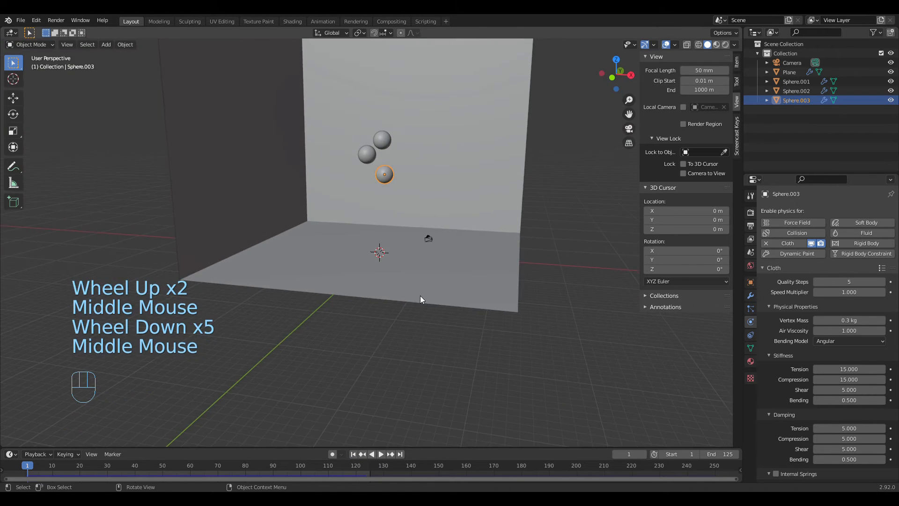
{"action": "scroll", "coordinate": [422, 296], "scroll_direction": "up", "scroll_amount": 3}
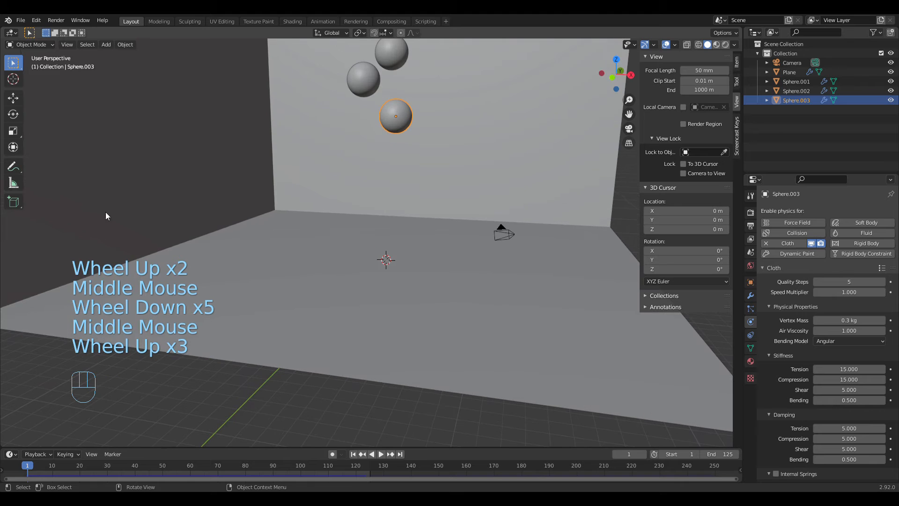
{"action": "left_click", "coordinate": [21, 20]}
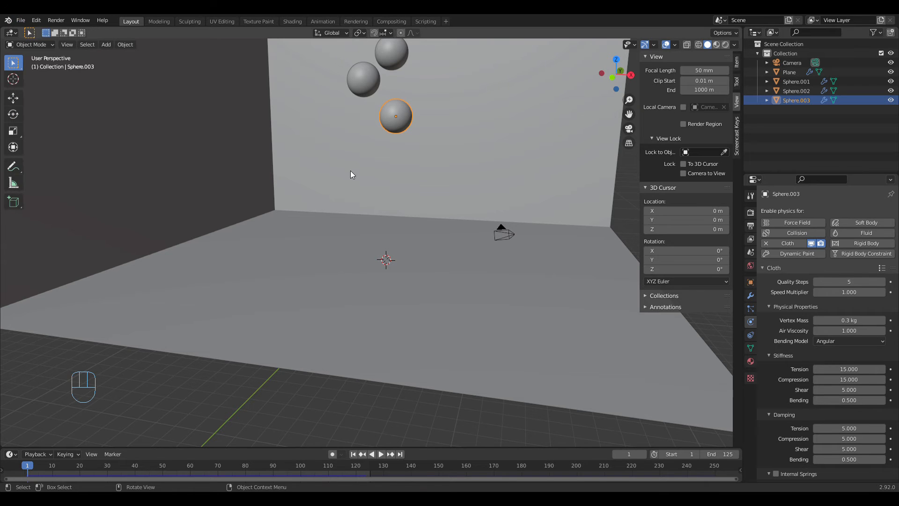
{"action": "key", "text": "ctrl+s"}
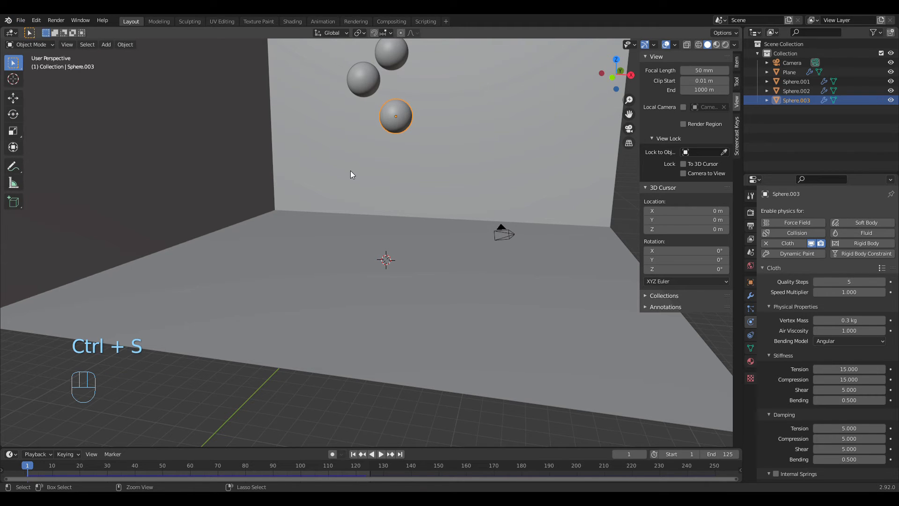
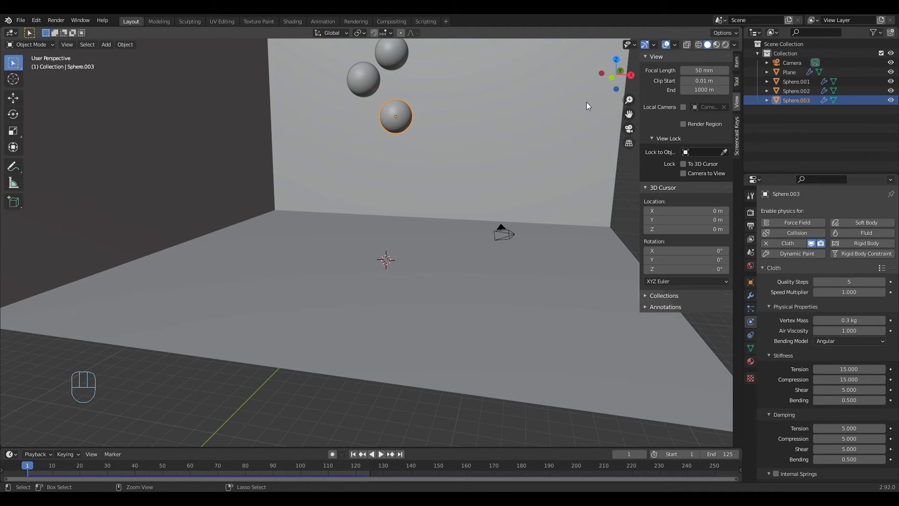
Step: Save the file, and examine the three spheres above the walled floor from several angles
{"action": "key", "text": "ctrl+s"}
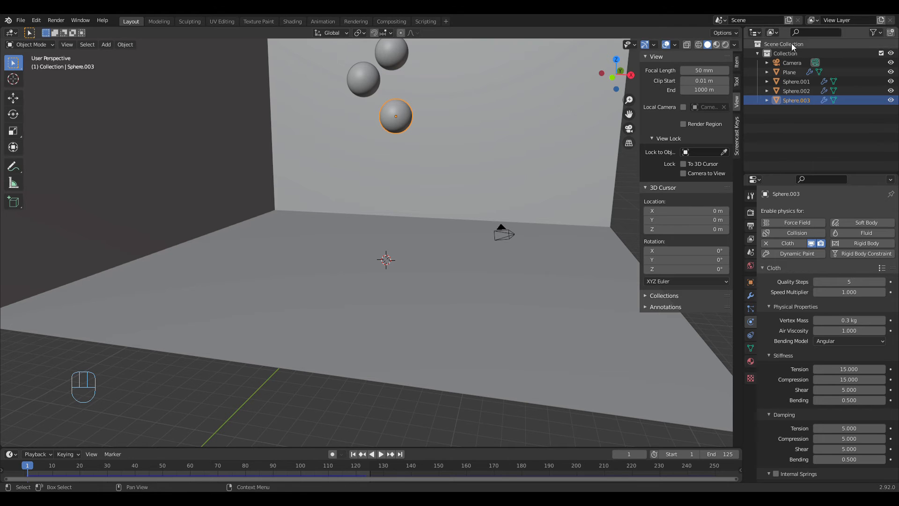
{"action": "middle_click_drag", "start_coordinate": [451, 268], "coordinate": [487, 268]}
{"action": "scroll", "coordinate": [487, 268], "scroll_direction": "up", "scroll_amount": 2}
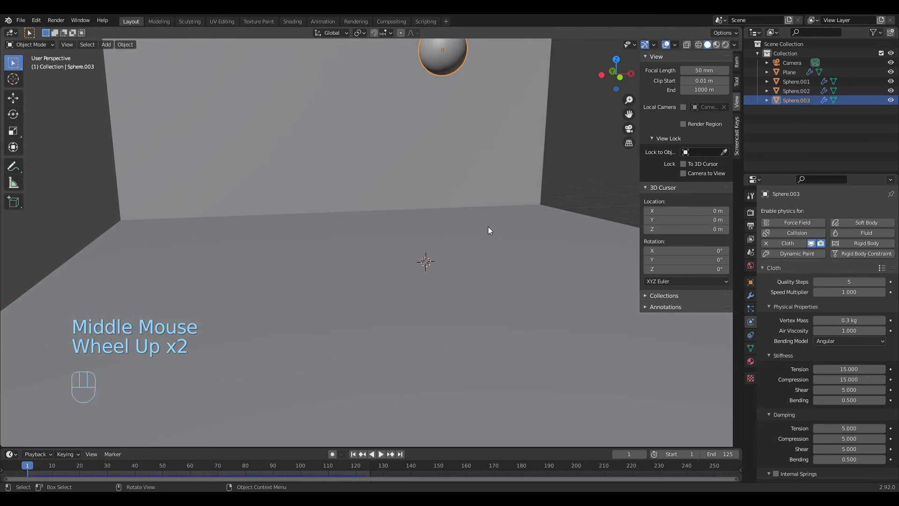
{"action": "middle_click_drag", "start_coordinate": [487, 229], "coordinate": [461, 230]}
{"action": "scroll", "coordinate": [555, 184], "scroll_direction": "down", "scroll_amount": 1}
{"action": "left_click", "coordinate": [629, 128]}
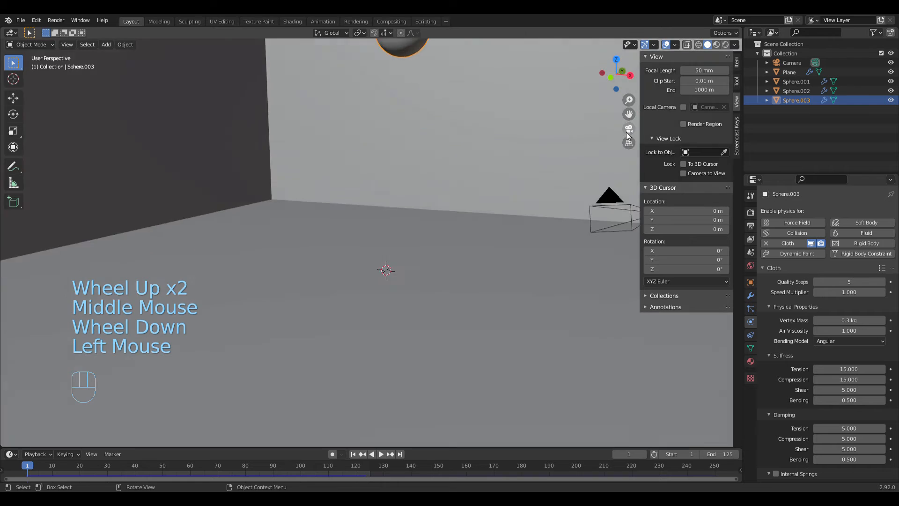
{"action": "middle_click_drag", "start_coordinate": [383, 189], "coordinate": [419, 231]}
{"action": "scroll", "coordinate": [412, 169], "scroll_direction": "down", "scroll_amount": 4}
{"action": "scroll", "coordinate": [419, 232], "scroll_direction": "up", "scroll_amount": 3}
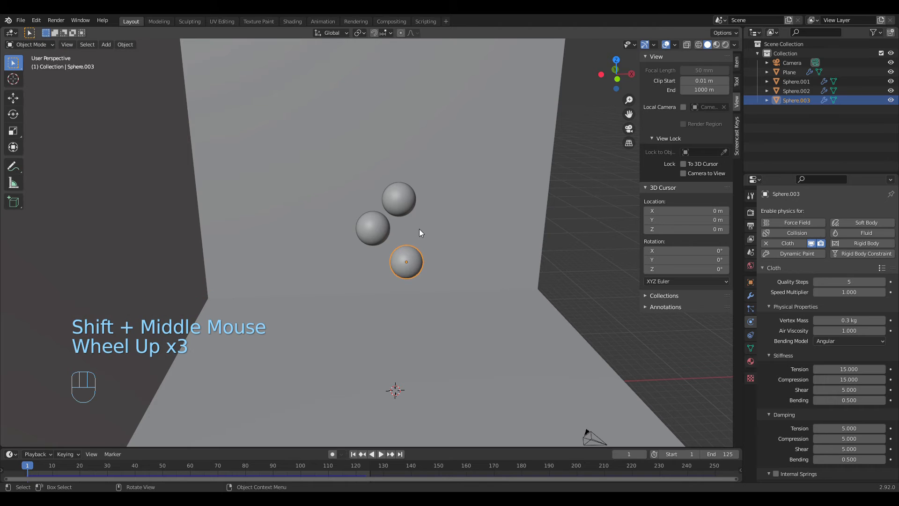
{"action": "scroll", "coordinate": [418, 229], "scroll_direction": "up", "scroll_amount": 1}
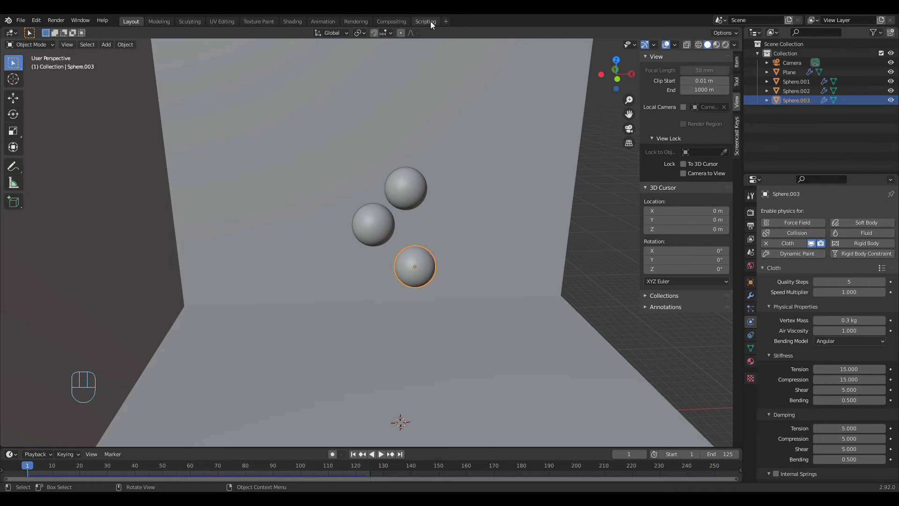
Step: Switch to the Shading workspace and create a new material for the lowest sphere
{"action": "left_click", "coordinate": [291, 21]}
{"action": "middle_click_drag", "start_coordinate": [508, 194], "coordinate": [523, 170]}
{"action": "scroll", "coordinate": [537, 179], "scroll_direction": "down", "scroll_amount": 7}
{"action": "scroll", "coordinate": [523, 167], "scroll_direction": "up", "scroll_amount": 3}
{"action": "middle_click_drag", "start_coordinate": [501, 108], "coordinate": [500, 193], "text": "shift"}
{"action": "scroll", "coordinate": [499, 200], "scroll_direction": "up", "scroll_amount": 5}
{"action": "scroll", "coordinate": [509, 177], "scroll_direction": "down", "scroll_amount": 1}
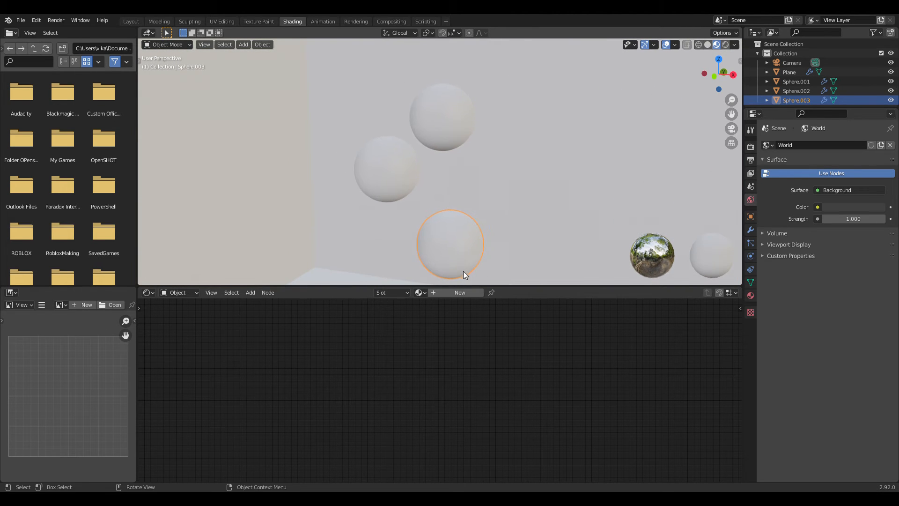
{"action": "left_click", "coordinate": [442, 294]}
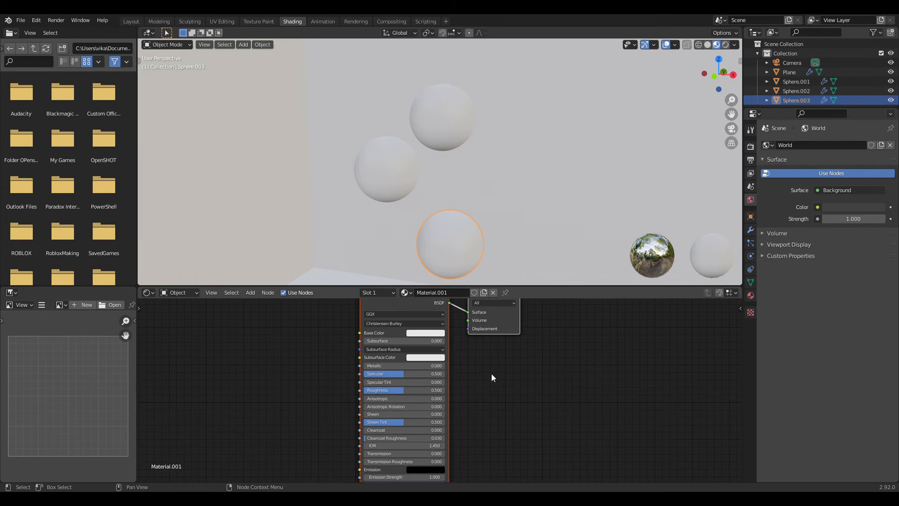
Step: Add a ColorRamp node and connect its Color output to the Principled BSDF's Base Color
{"action": "middle_click_drag", "start_coordinate": [491, 376], "coordinate": [624, 390]}
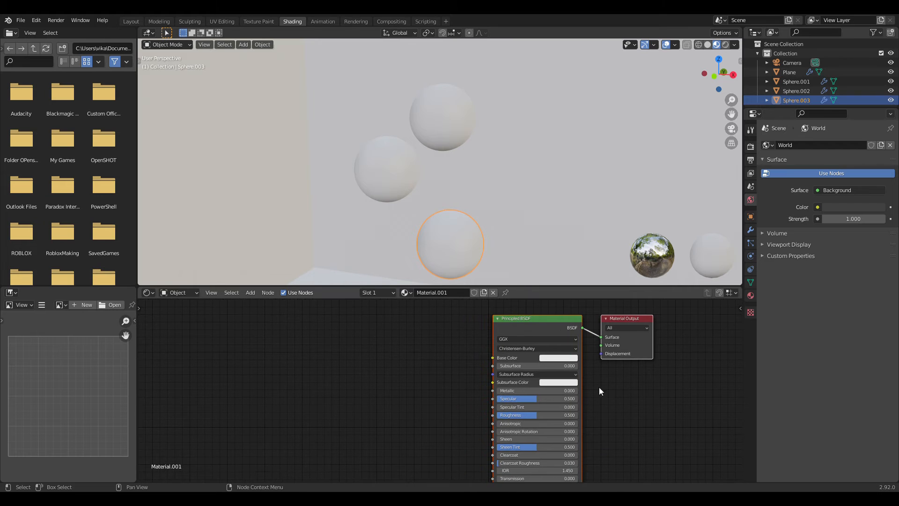
{"action": "left_click", "coordinate": [420, 380]}
{"action": "middle_click_drag", "start_coordinate": [408, 374], "coordinate": [428, 367]}
{"action": "scroll", "coordinate": [427, 367], "scroll_direction": "down", "scroll_amount": 1}
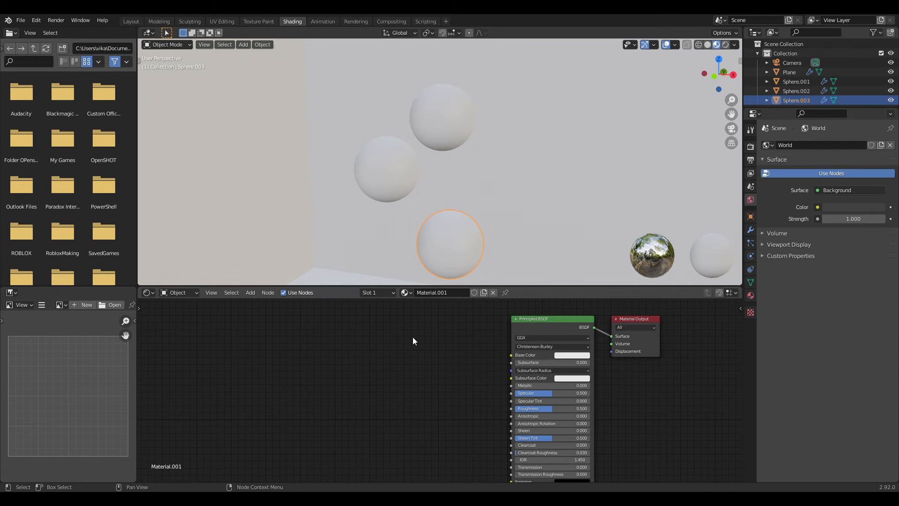
{"action": "key", "text": "shift+a"}
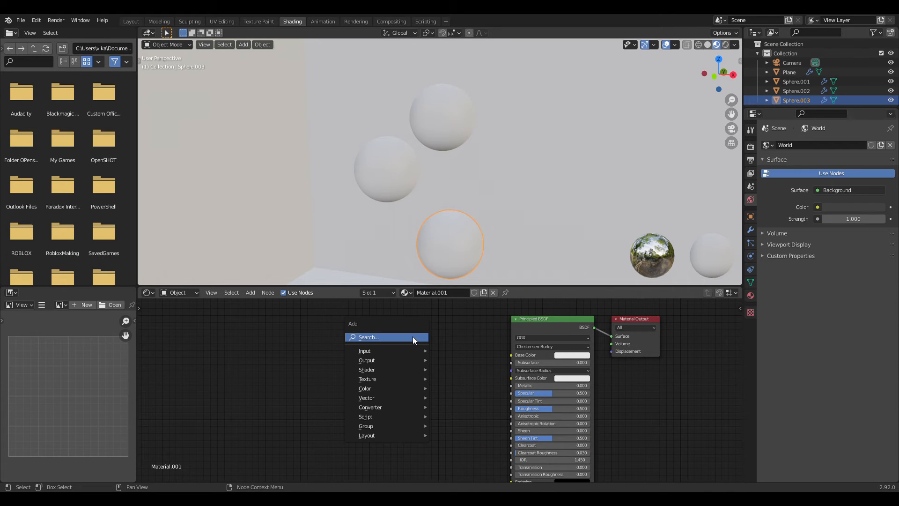
{"action": "left_click", "coordinate": [249, 293]}
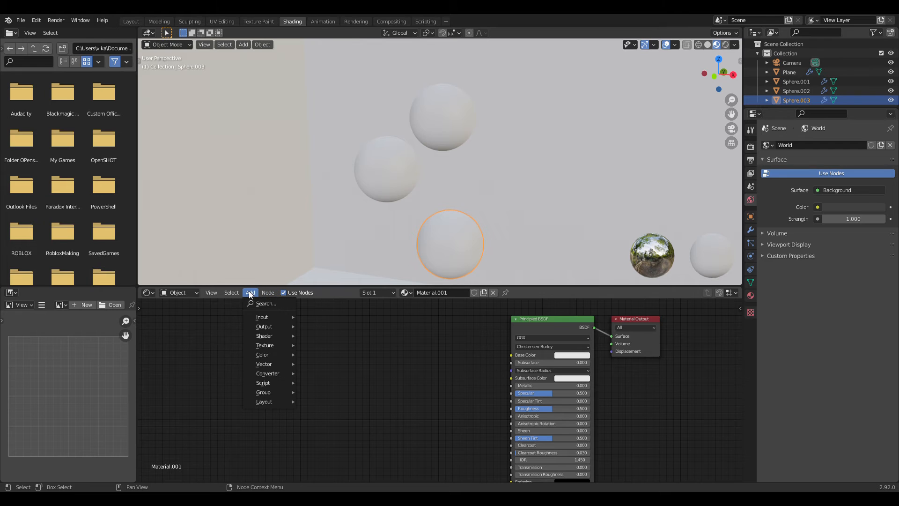
{"action": "left_click", "coordinate": [264, 304]}
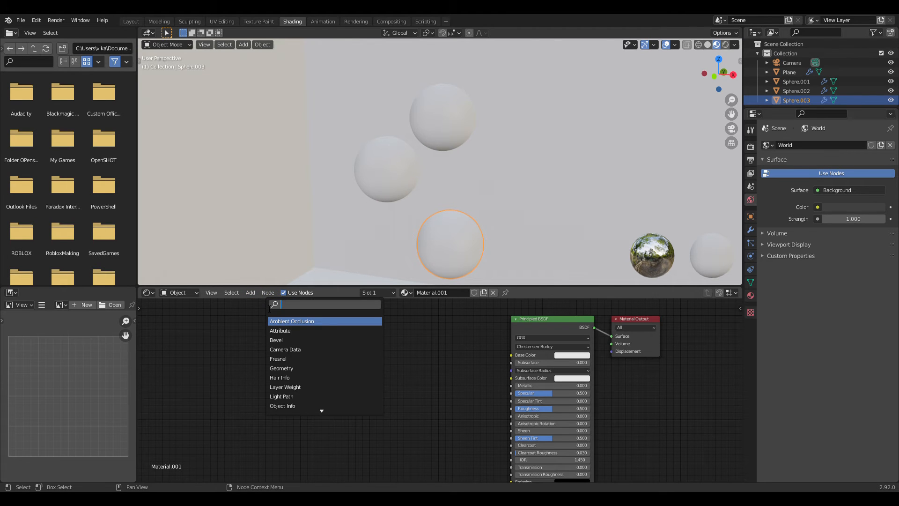
{"action": "type", "text": "color"}
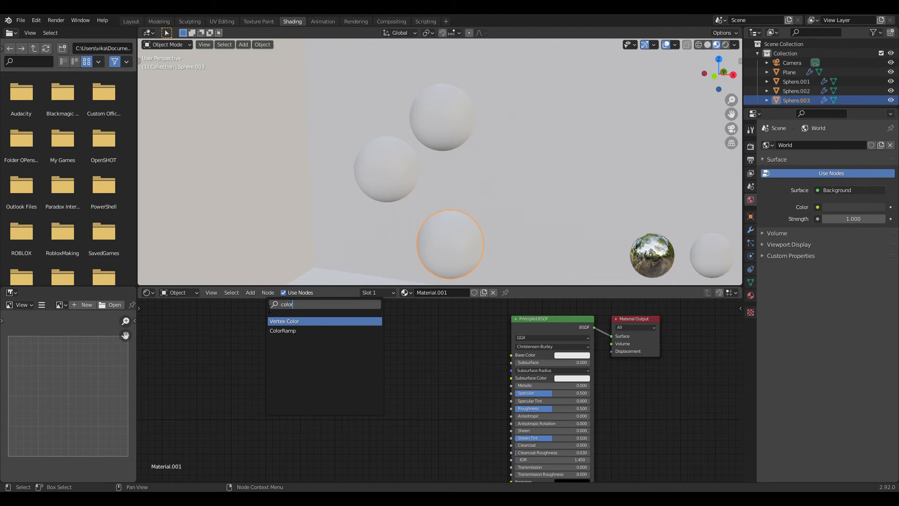
{"action": "type", "text": "Ramp"}
{"action": "left_click", "coordinate": [307, 321]}
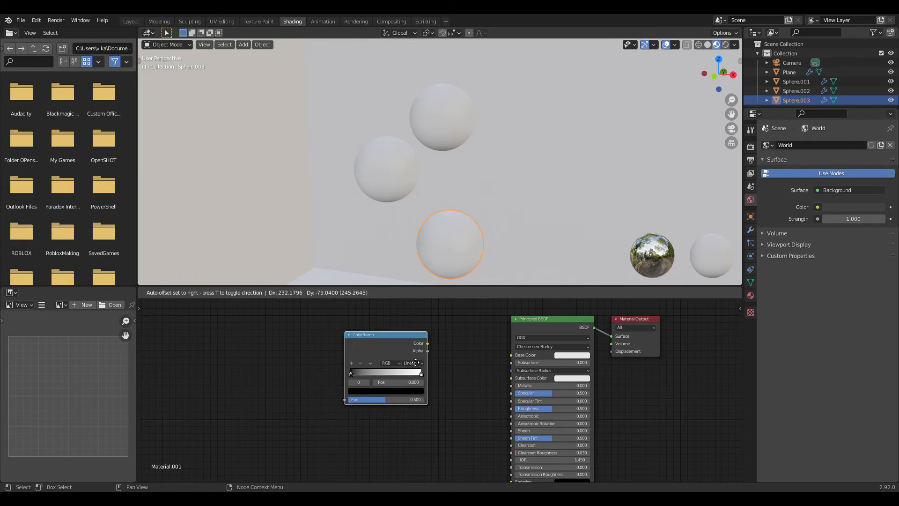
{"action": "left_click", "coordinate": [436, 368]}
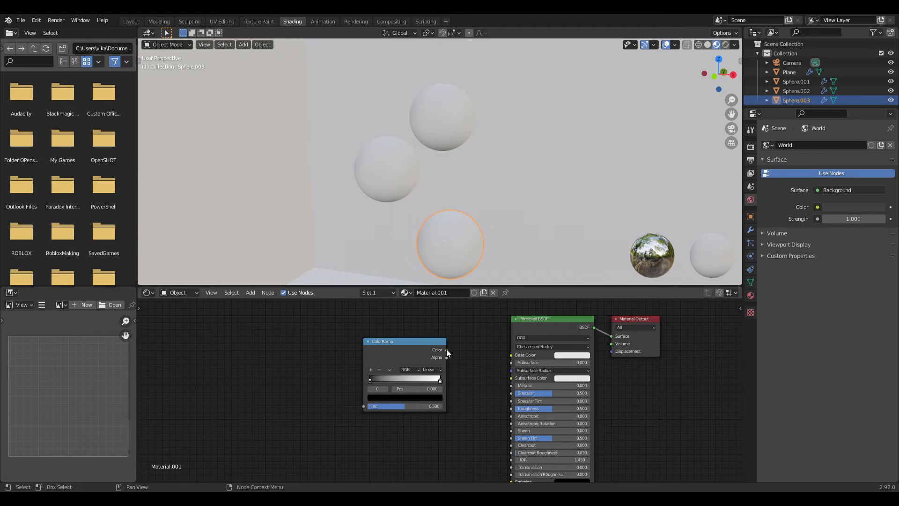
{"action": "left_click_drag", "start_coordinate": [447, 349], "coordinate": [512, 355]}
Step: Add a Separate XYZ node in front of the ColorRamp node
{"action": "middle_click_drag", "start_coordinate": [327, 384], "coordinate": [448, 385]}
{"action": "key", "text": "shift+a"}
{"action": "left_click", "coordinate": [394, 347]}
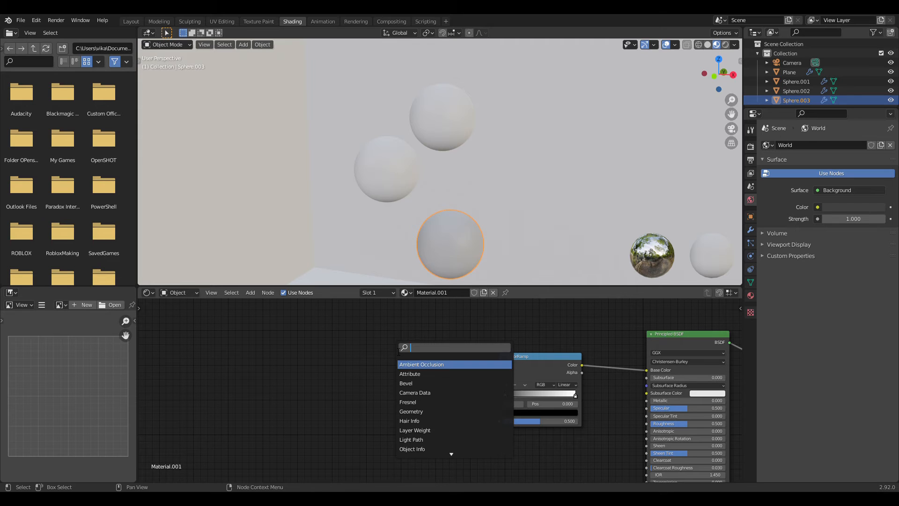
{"action": "type", "text": "x"}
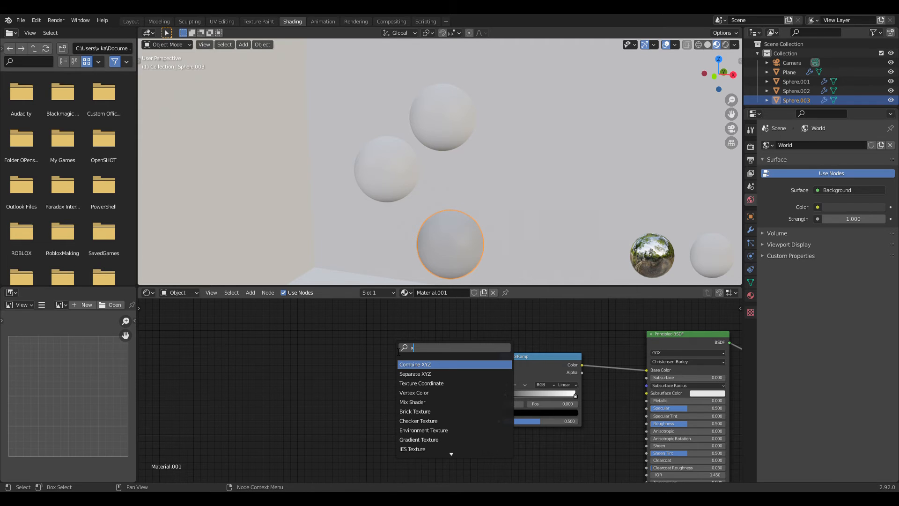
{"action": "key", "text": "BackSpace"}
{"action": "type", "text": "seperate"}
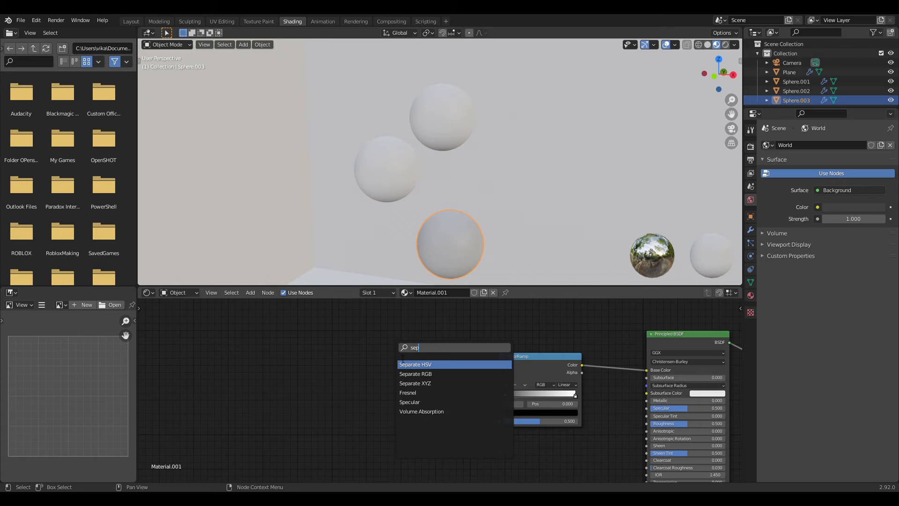
{"action": "left_click", "coordinate": [415, 383]}
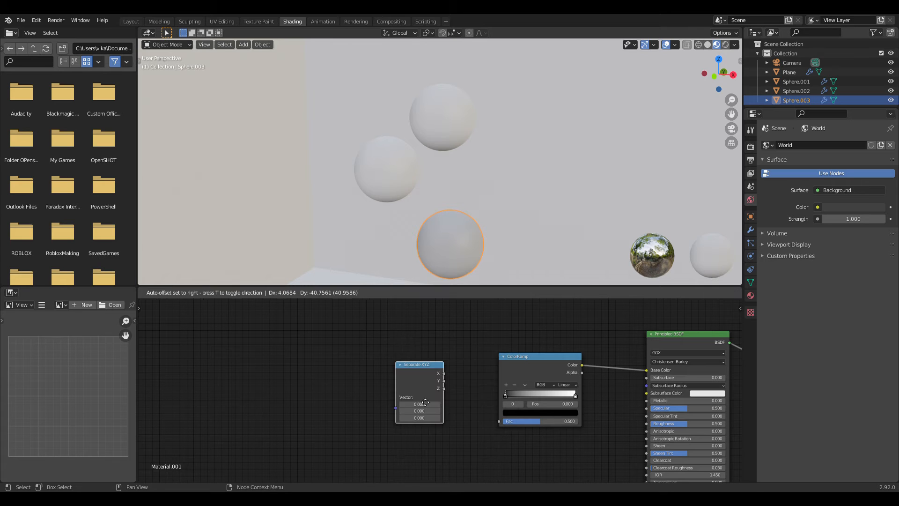
{"action": "left_click", "coordinate": [414, 389]}
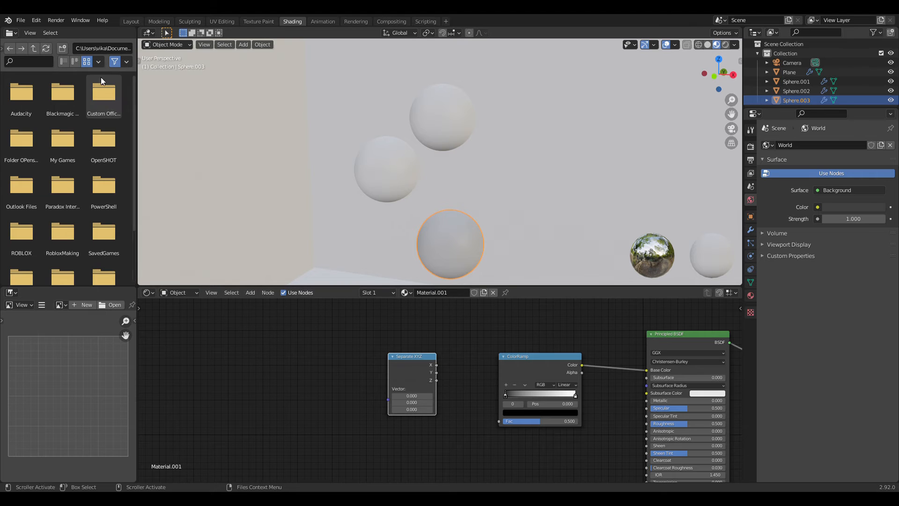
Step: Generate a Texture Coordinate, Mapping and Image Texture setup for the Separate XYZ node, and delete the Image Texture node
{"action": "left_click", "coordinate": [36, 20]}
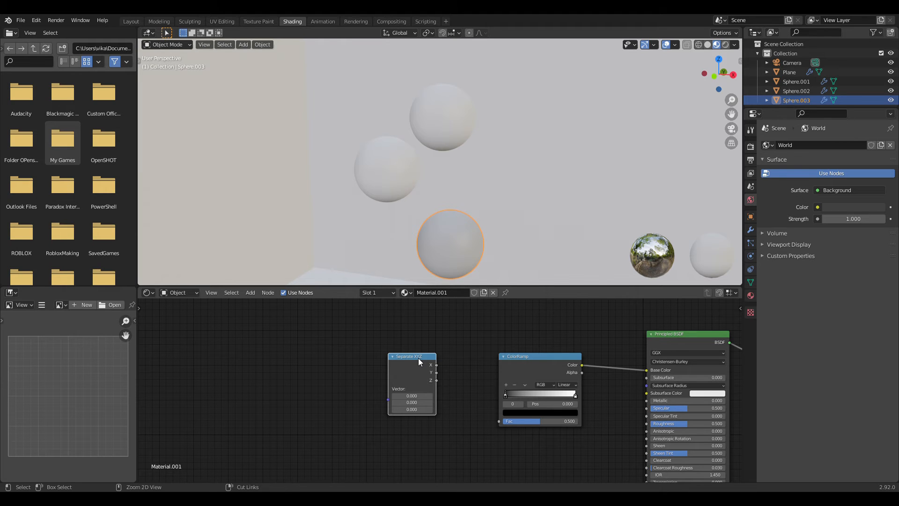
{"action": "key", "text": "ctrl+v"}
{"action": "left_click", "coordinate": [349, 350]}
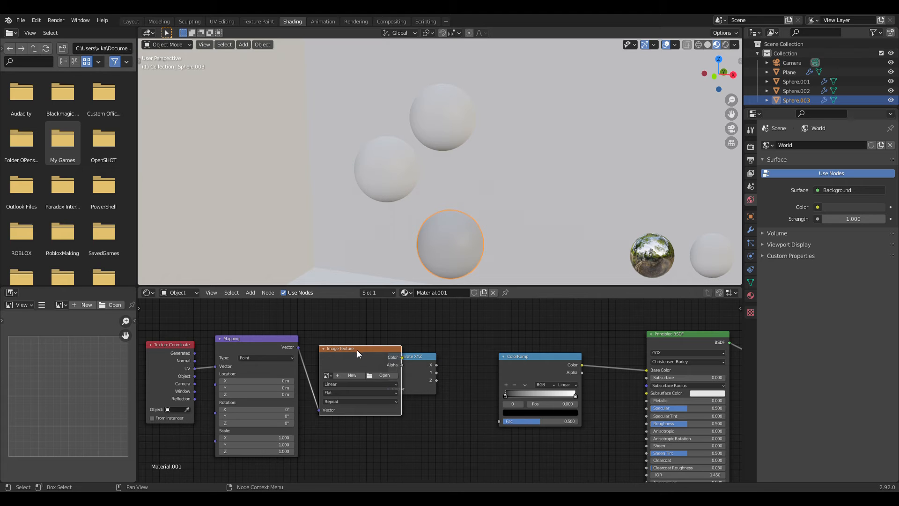
{"action": "key", "text": "Delete"}
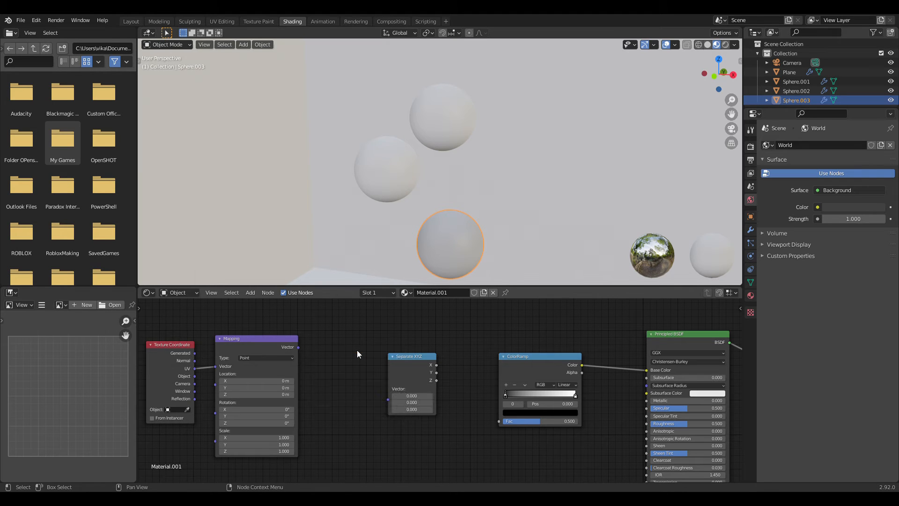
Step: Connect the Mapping node's Vector output to Separate XYZ's Vector input and space the nodes out evenly
{"action": "left_click", "coordinate": [278, 337]}
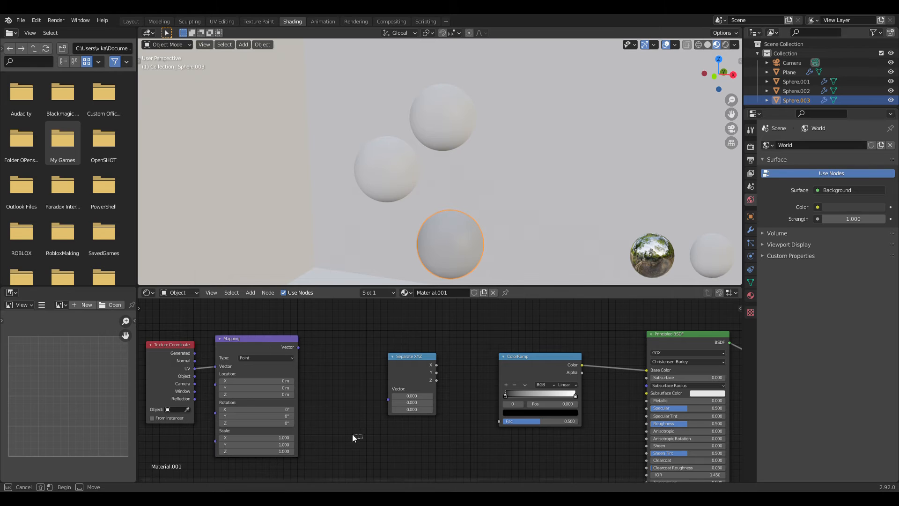
{"action": "left_click_drag", "start_coordinate": [362, 439], "coordinate": [172, 366]}
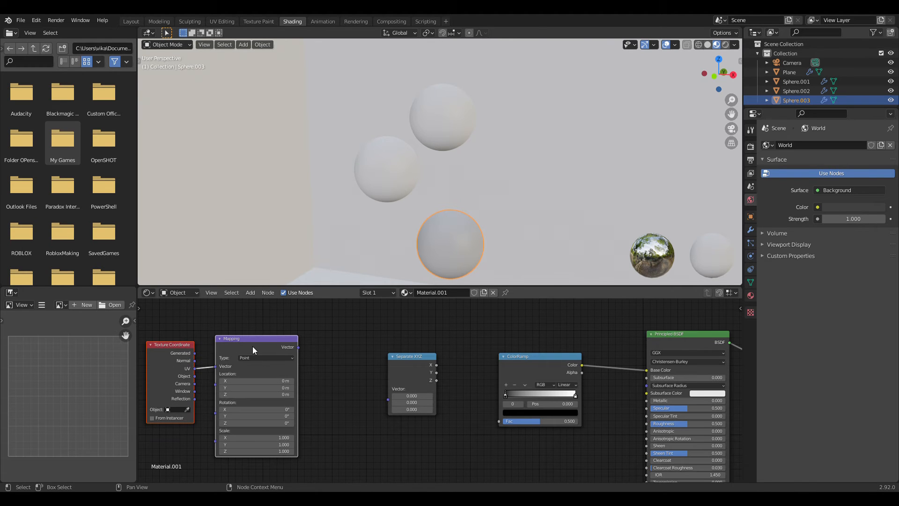
{"action": "left_click_drag", "start_coordinate": [252, 349], "coordinate": [386, 401]}
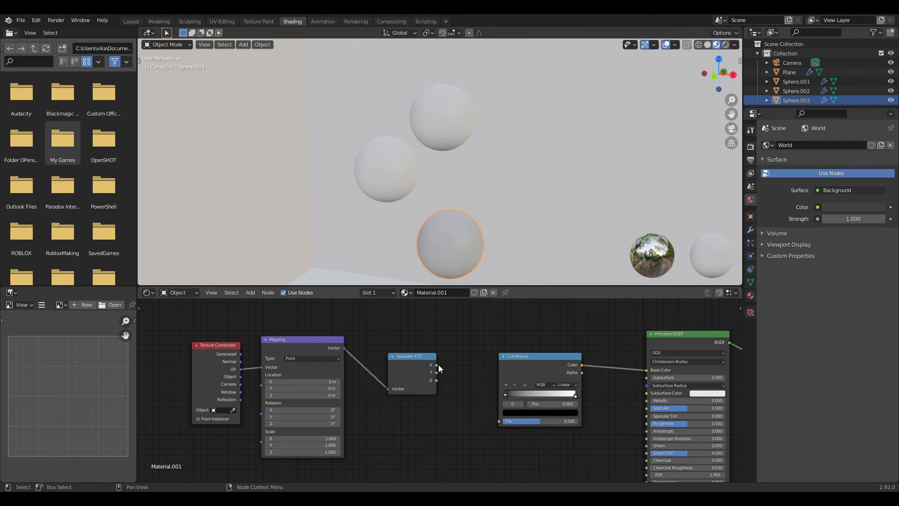
{"action": "left_click", "coordinate": [414, 355]}
{"action": "left_click_drag", "start_coordinate": [414, 355], "coordinate": [429, 359]}
{"action": "left_click", "coordinate": [294, 342]}
{"action": "left_click_drag", "start_coordinate": [293, 340], "coordinate": [316, 341]}
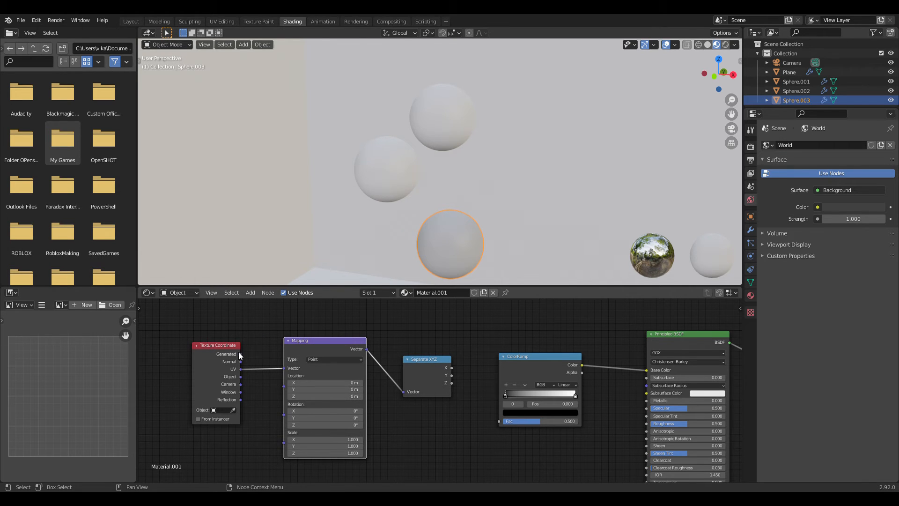
Step: Connect Texture Coordinate's Generated output to Mapping's Vector input, and Separate XYZ's Z output to the ColorRamp's Fac input
{"action": "left_click_drag", "start_coordinate": [240, 354], "coordinate": [284, 369]}
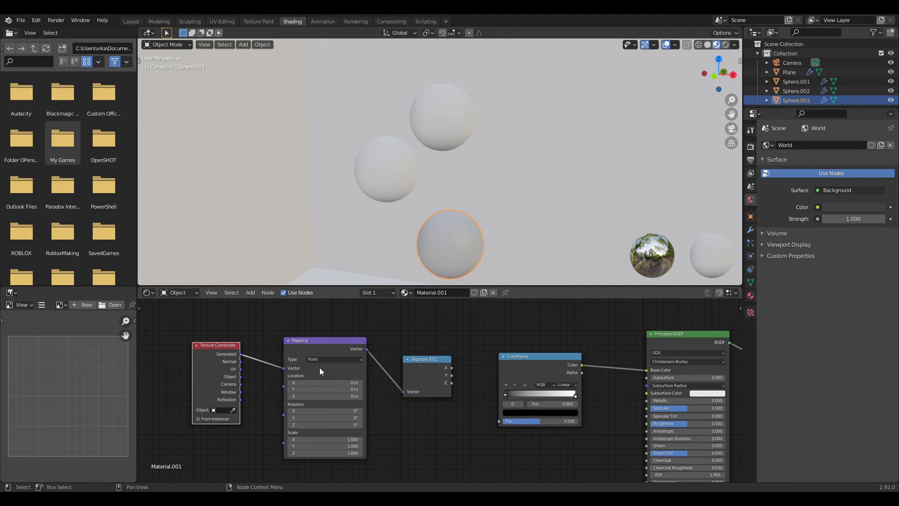
{"action": "middle_click_drag", "start_coordinate": [499, 448], "coordinate": [487, 445]}
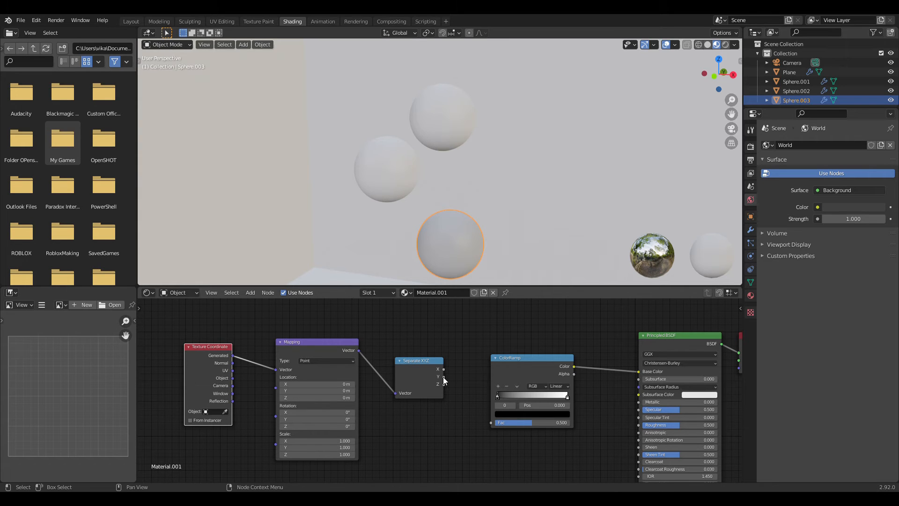
{"action": "left_click_drag", "start_coordinate": [443, 383], "coordinate": [492, 423]}
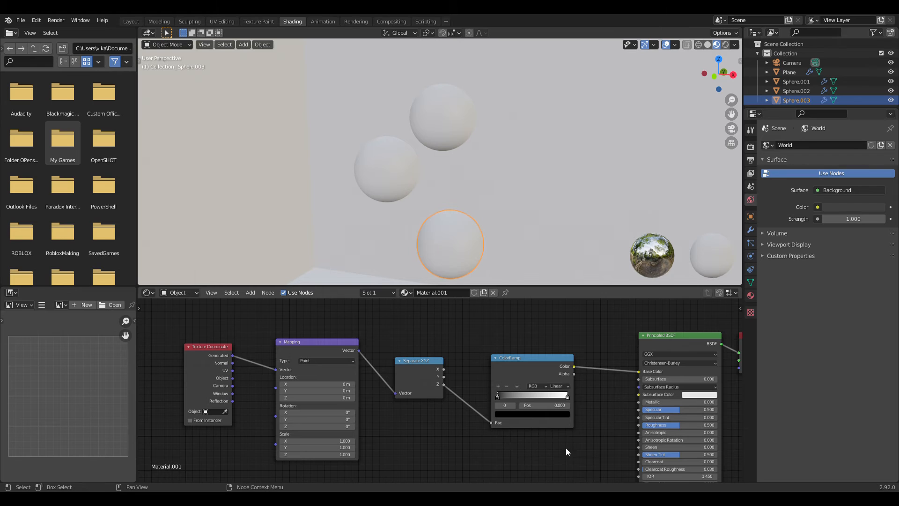
Step: Add a middle stop at 0.500 to the ColorRamp, move the black stop to 0.200, and move the white stop inward
{"action": "middle_click_drag", "start_coordinate": [574, 447], "coordinate": [477, 433]}
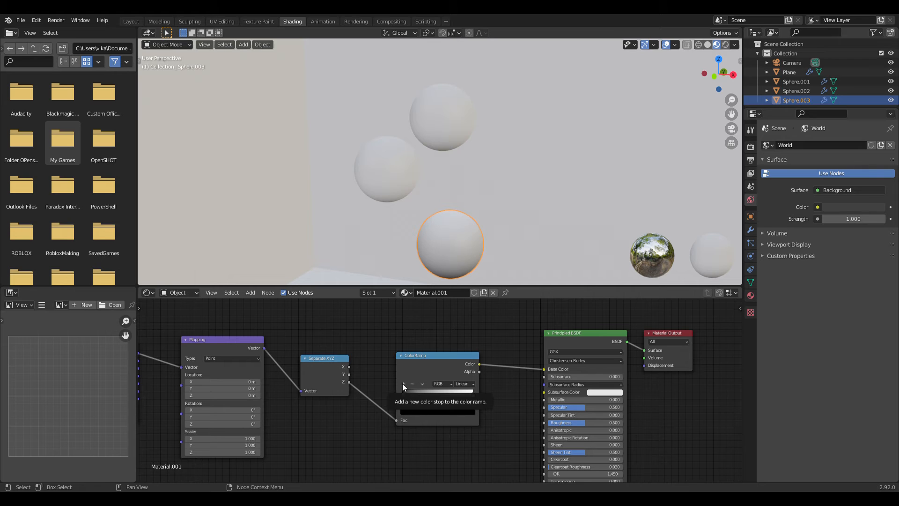
{"action": "left_click", "coordinate": [403, 383]}
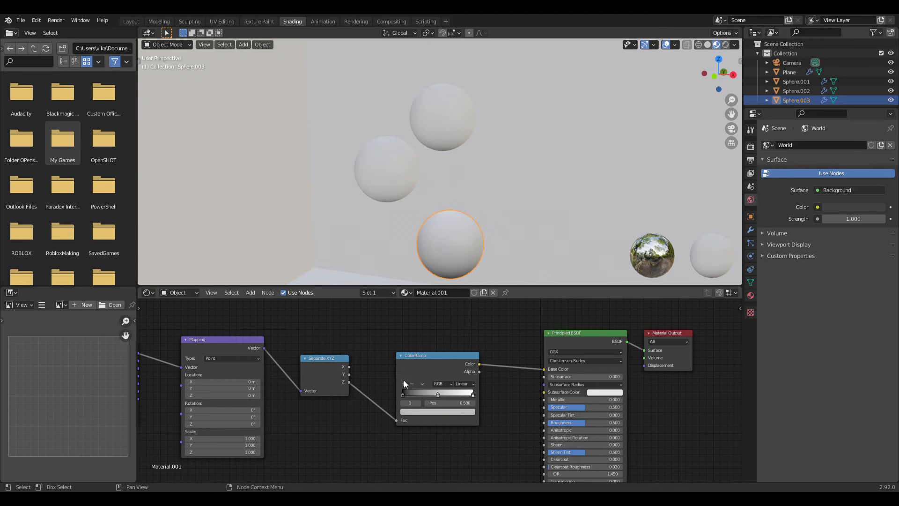
{"action": "left_click", "coordinate": [402, 394]}
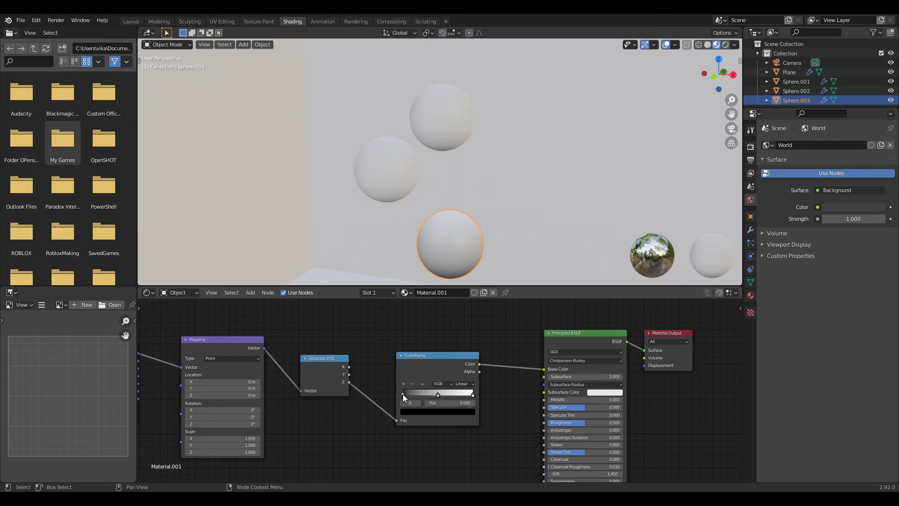
{"action": "left_click_drag", "start_coordinate": [403, 395], "coordinate": [411, 394]}
{"action": "left_click", "coordinate": [437, 395]}
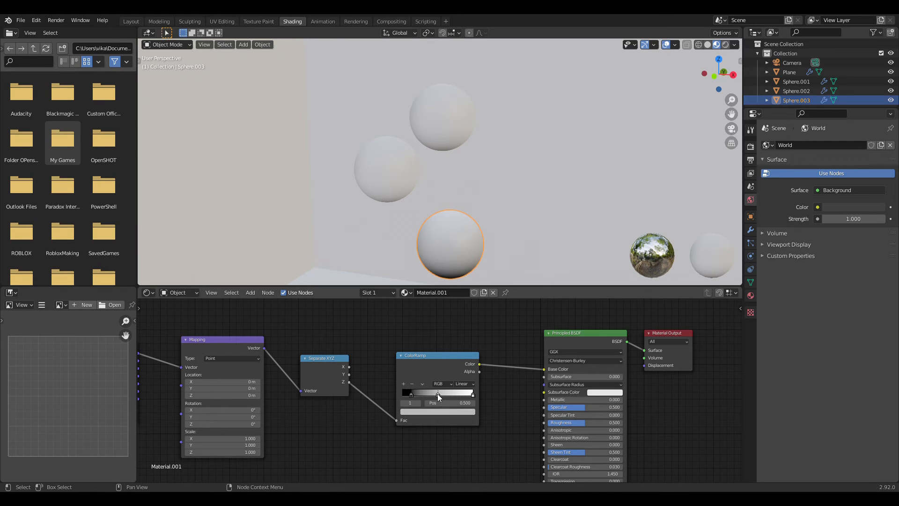
{"action": "left_click_drag", "start_coordinate": [473, 394], "coordinate": [417, 394]}
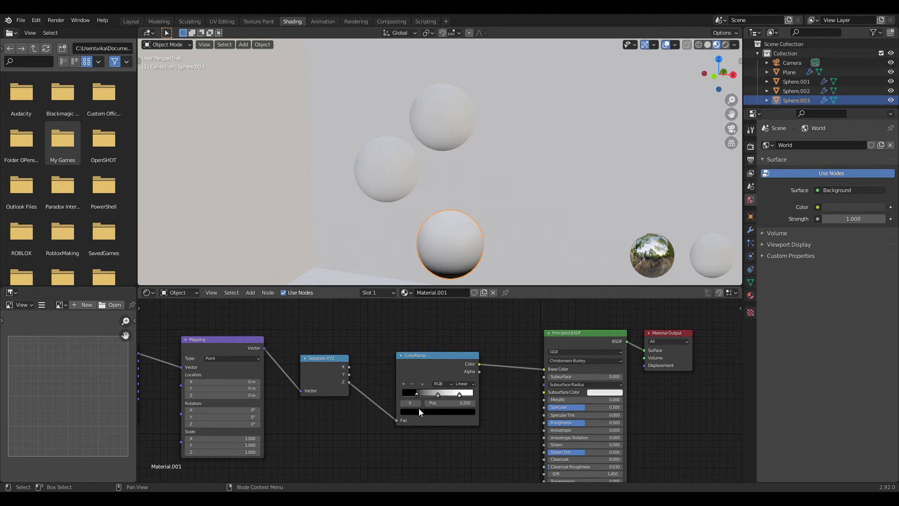
Step: Recolour the ColorRamp's black stop at 0.200 to a light pink
{"action": "left_click", "coordinate": [419, 411]}
{"action": "left_click_drag", "start_coordinate": [458, 347], "coordinate": [459, 315]}
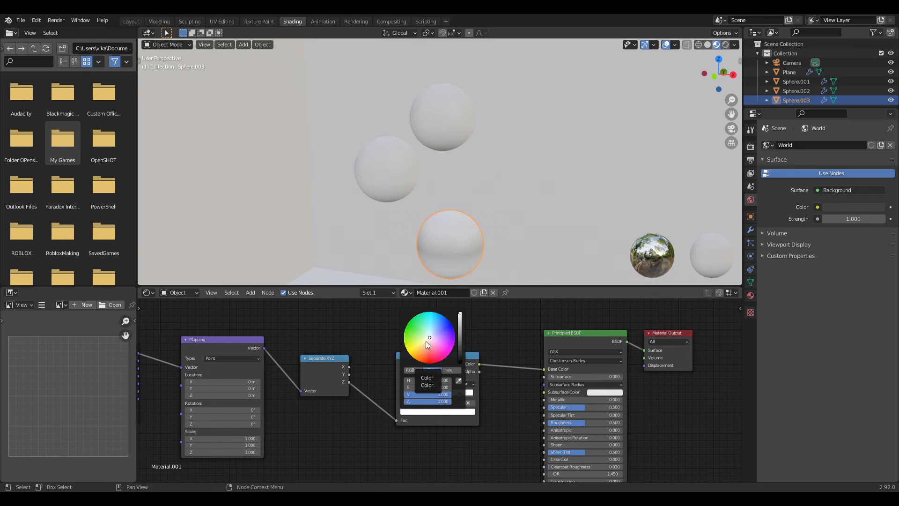
{"action": "left_click_drag", "start_coordinate": [431, 340], "coordinate": [419, 335]}
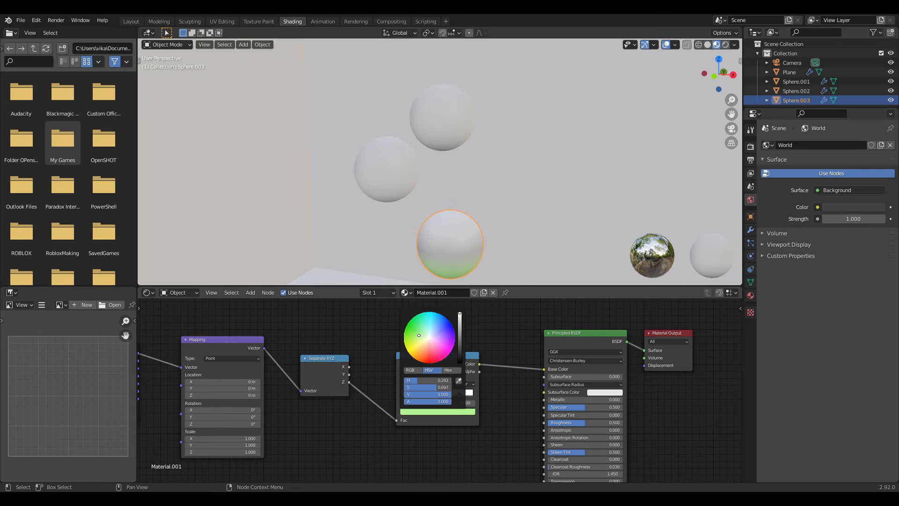
{"action": "left_click_drag", "start_coordinate": [420, 335], "coordinate": [432, 344]}
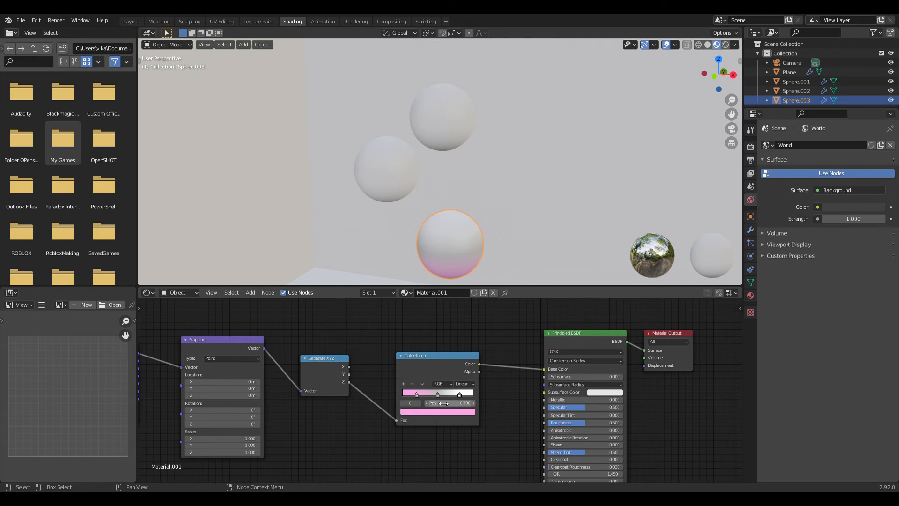
Step: Recolour the ColorRamp's middle stop at 0.500 to a muted red
{"action": "left_click", "coordinate": [437, 396]}
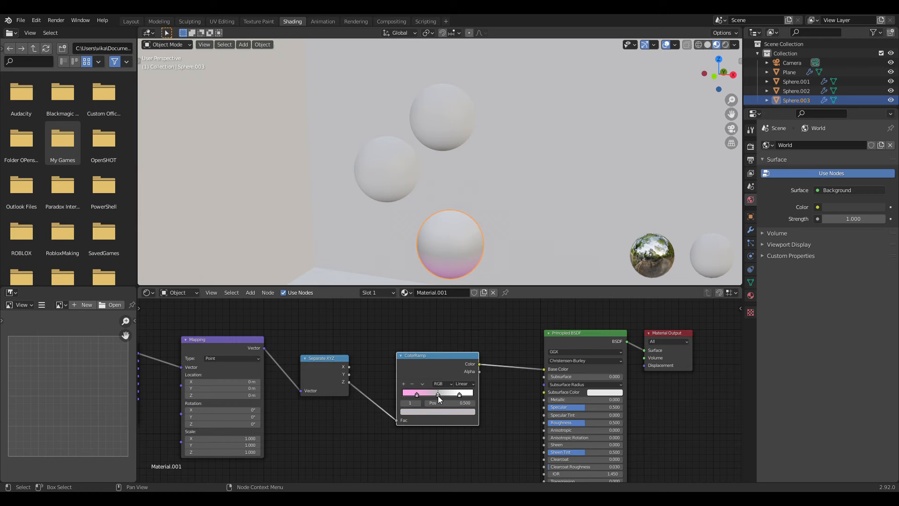
{"action": "left_click", "coordinate": [445, 412]}
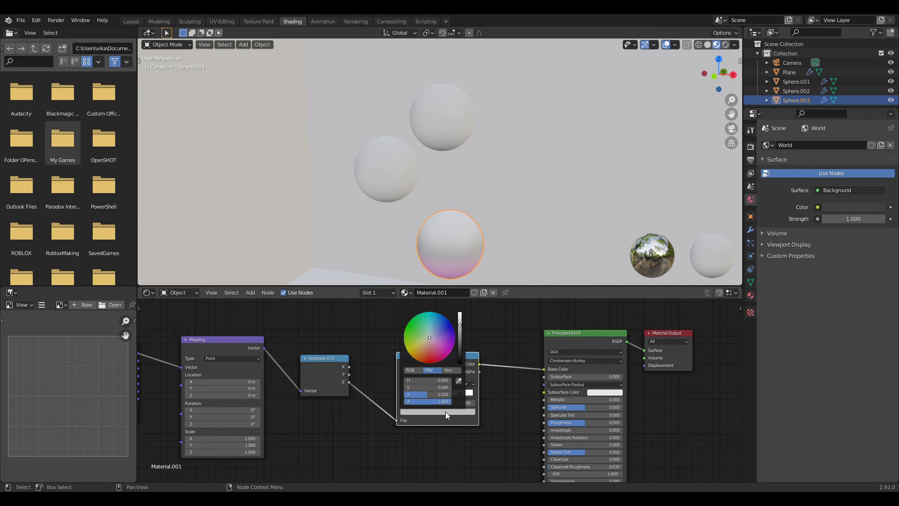
{"action": "left_click_drag", "start_coordinate": [426, 333], "coordinate": [430, 351]}
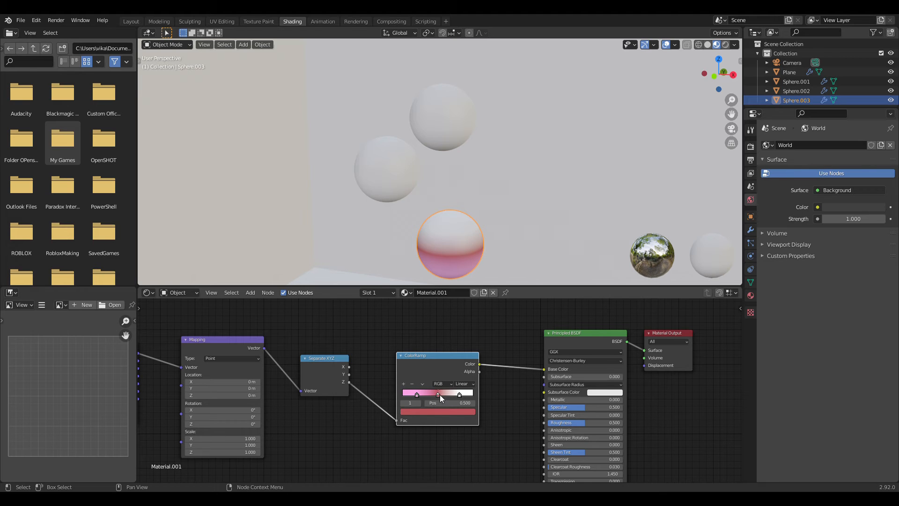
Step: Recolour the ColorRamp's white stop at 0.805 to a bright orange, hex FF7635
{"action": "left_click", "coordinate": [459, 394]}
{"action": "left_click", "coordinate": [436, 412]}
{"action": "left_click_drag", "start_coordinate": [430, 338], "coordinate": [422, 354]}
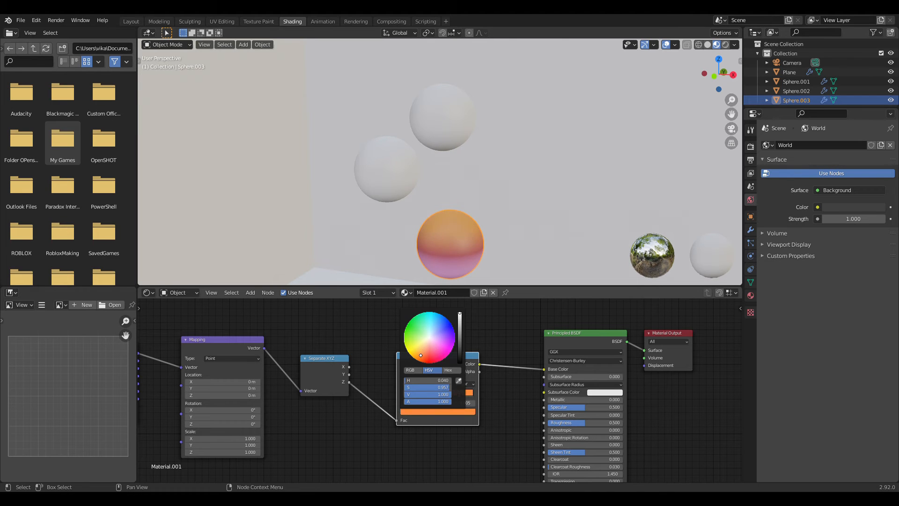
{"action": "middle_click_drag", "start_coordinate": [521, 227], "coordinate": [506, 255]}
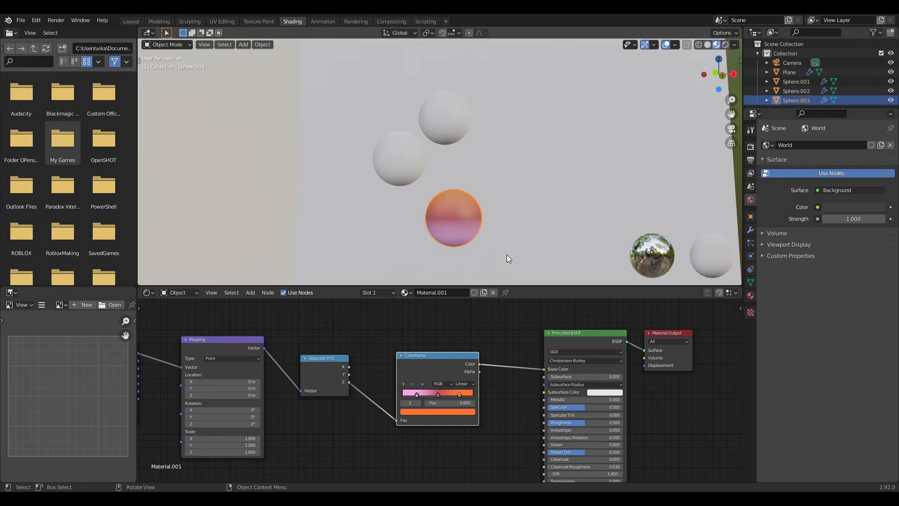
Step: Add a stop at 0.350 between the pink and red ColorRamp stops, and copy the red stop's hex colour
{"action": "left_click", "coordinate": [438, 394]}
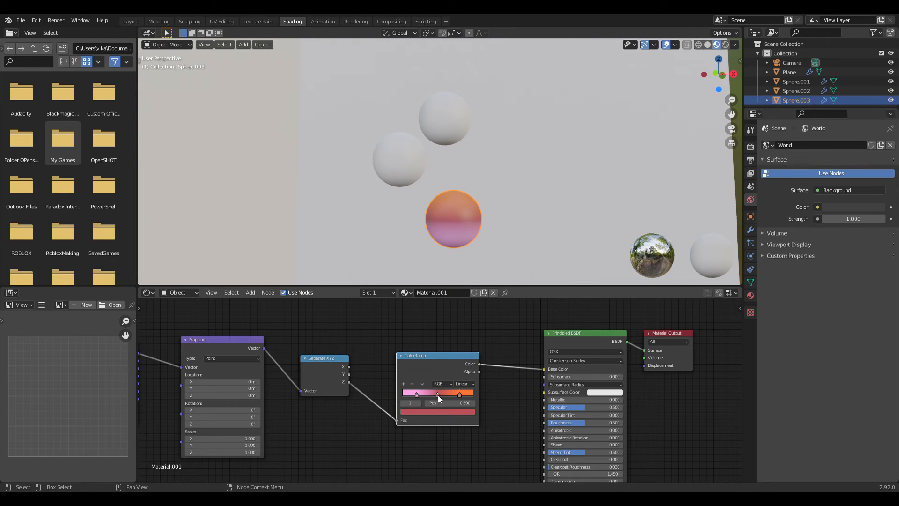
{"action": "left_click", "coordinate": [403, 384]}
{"action": "left_click", "coordinate": [403, 384]}
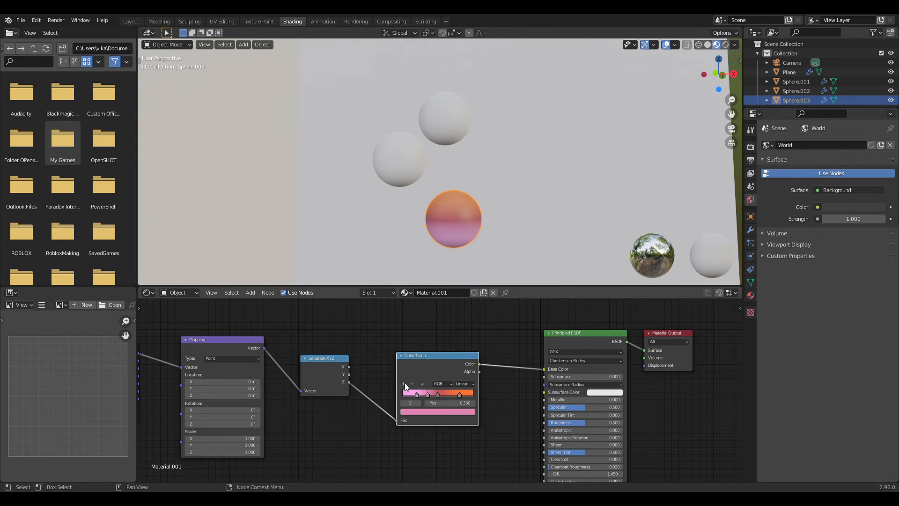
{"action": "left_click", "coordinate": [437, 395]}
{"action": "left_click", "coordinate": [448, 412]}
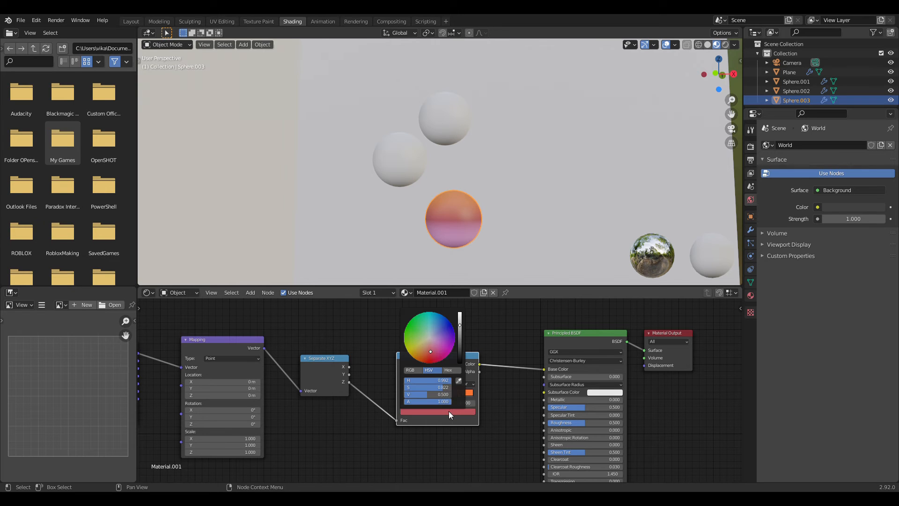
{"action": "left_click", "coordinate": [450, 371]}
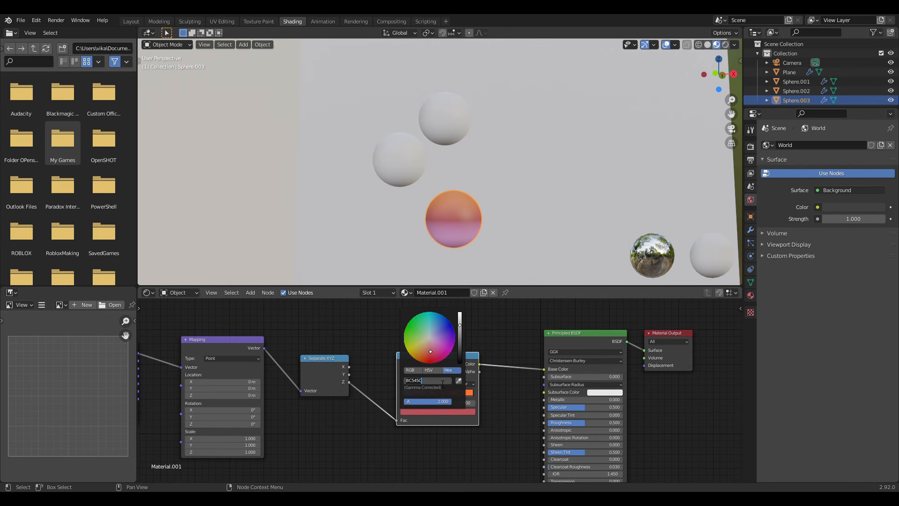
{"action": "key", "text": "ctrl+c"}
{"action": "left_click", "coordinate": [436, 425]}
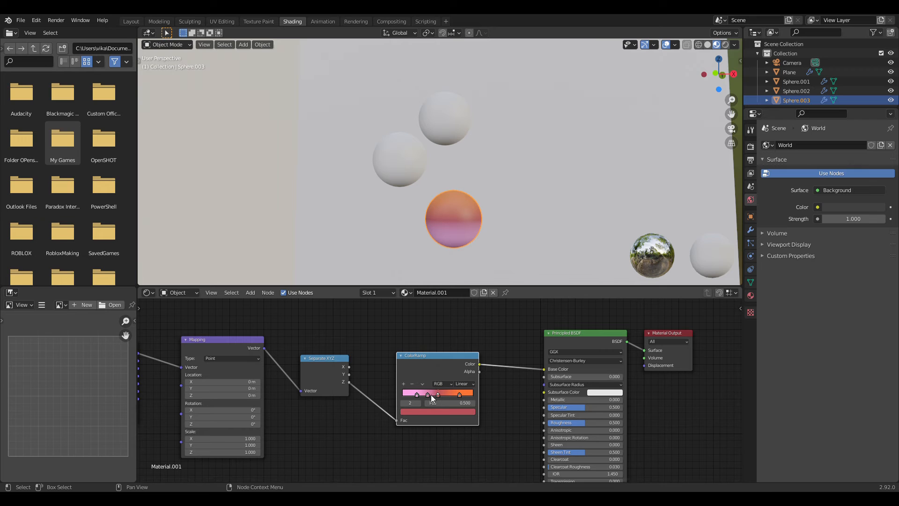
Step: Paste the copied hex colour BC545C into the ColorRamp stop at 0.350
{"action": "left_click", "coordinate": [428, 395]}
{"action": "left_click", "coordinate": [448, 411]}
{"action": "left_click", "coordinate": [444, 381]}
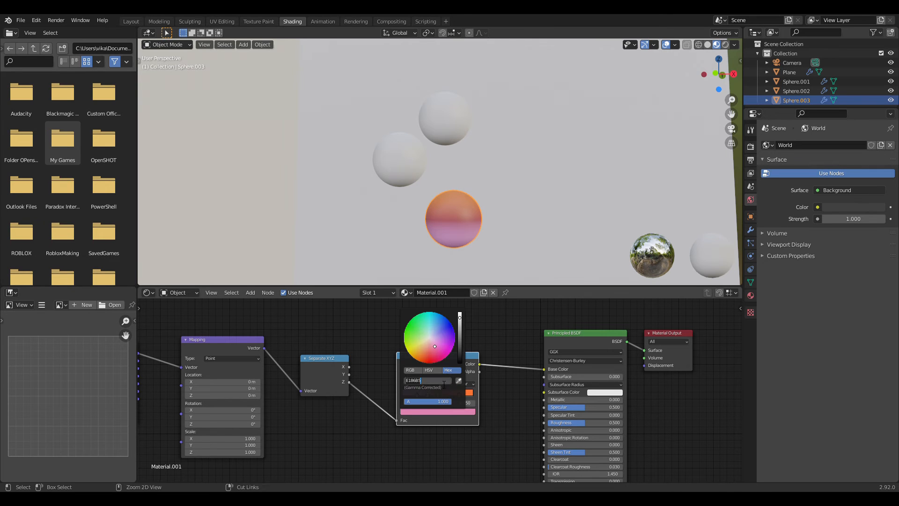
{"action": "key", "text": "ctrl+v"}
{"action": "key", "text": "Return"}
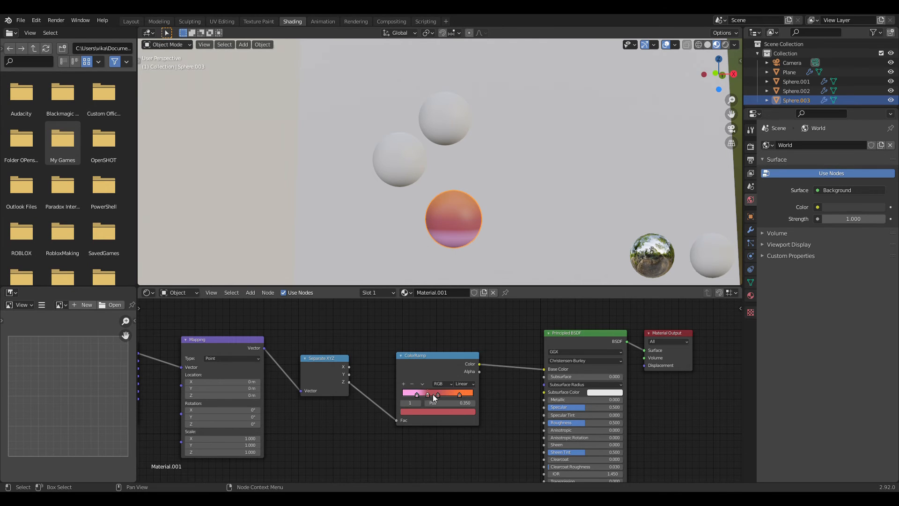
Step: Move the ColorRamp's pink stop to 0.177 and spread the two red stops to 0.409 and 0.568
{"action": "left_click", "coordinate": [416, 395]}
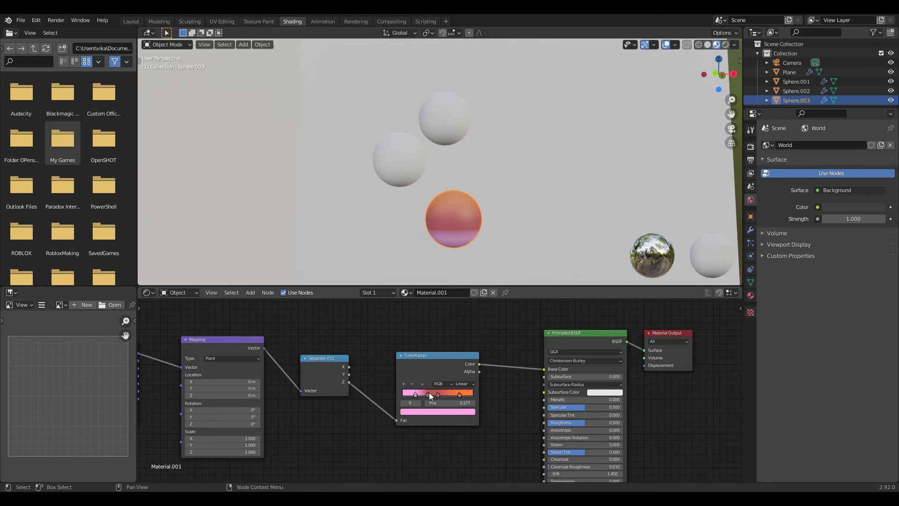
{"action": "left_click", "coordinate": [427, 394]}
{"action": "left_click_drag", "start_coordinate": [431, 395], "coordinate": [433, 395]}
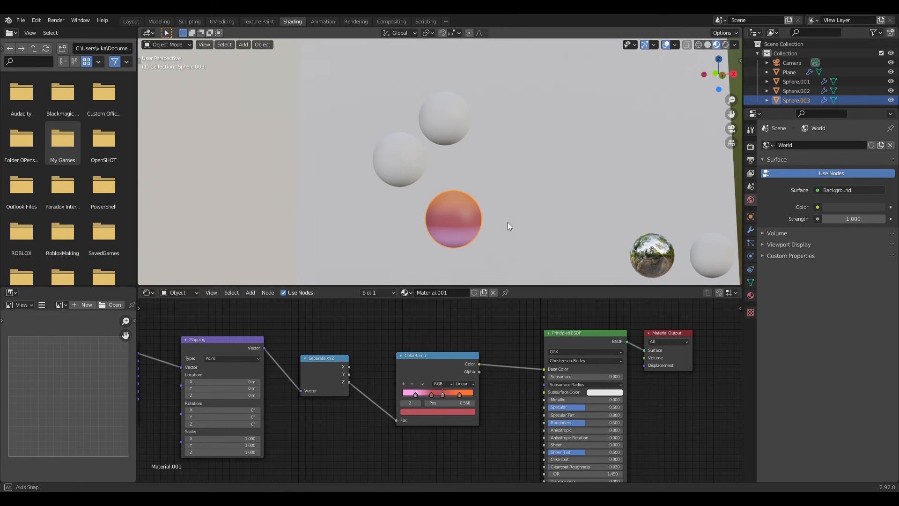
Step: Assign the existing gradient material Material.001 to Sphere.001
{"action": "middle_click_drag", "start_coordinate": [507, 222], "coordinate": [498, 189]}
{"action": "scroll", "coordinate": [496, 226], "scroll_direction": "down", "scroll_amount": 8}
{"action": "scroll", "coordinate": [485, 223], "scroll_direction": "up", "scroll_amount": 6}
{"action": "left_click", "coordinate": [390, 147]}
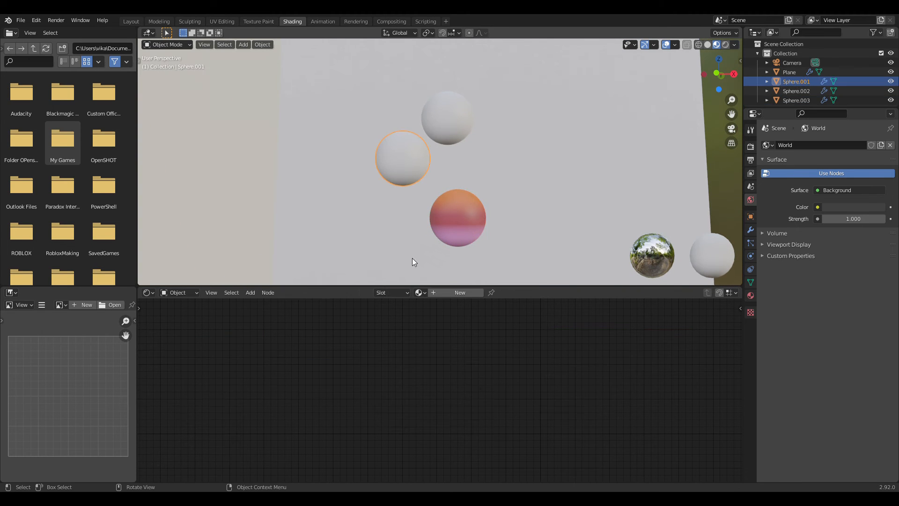
{"action": "left_click", "coordinate": [419, 293]}
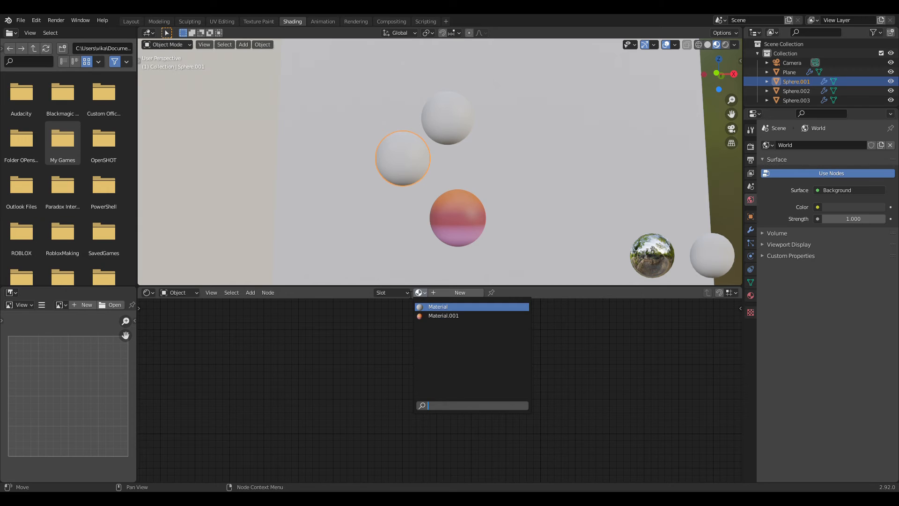
{"action": "left_click", "coordinate": [423, 295]}
{"action": "left_click", "coordinate": [423, 294]}
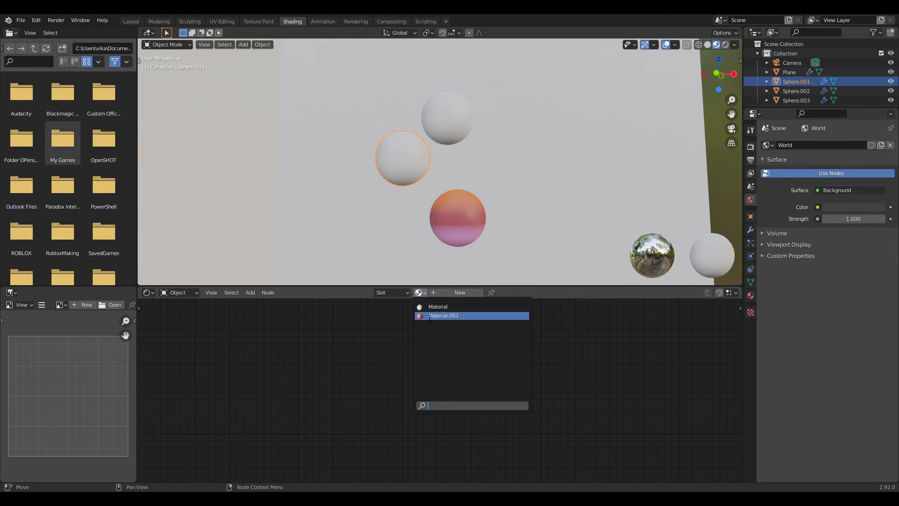
{"action": "left_click", "coordinate": [425, 315]}
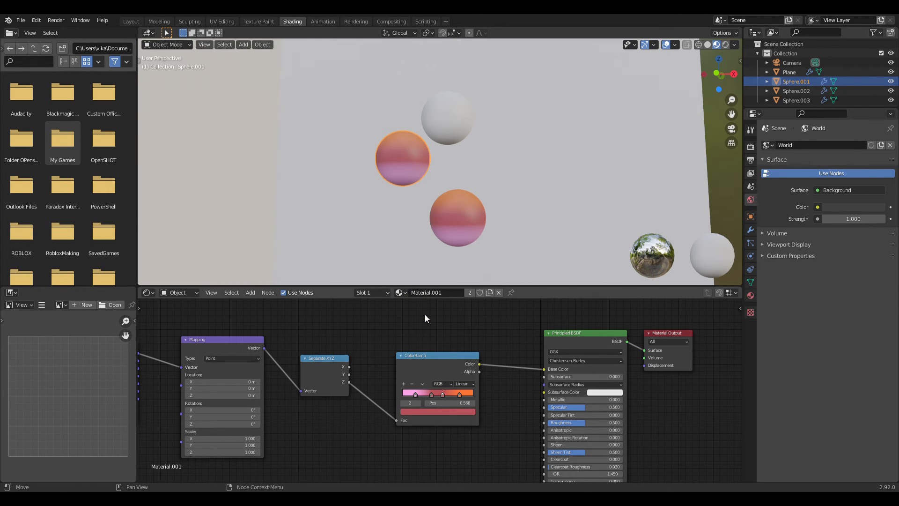
Step: Rename the shared gradient material to "fall" and make an independent copy of it for Sphere.001
{"action": "left_click", "coordinate": [451, 293]}
{"action": "key", "text": "BackSpace"}
{"action": "type", "text": "fall"}
{"action": "key", "text": "Return"}
{"action": "left_click", "coordinate": [470, 292]}
Step: Recolour the copied material's pink ColorRamp stop to blue-violet 4300FF, and shift the red stop at 0.409 to a pinkish red
{"action": "left_click", "coordinate": [415, 396]}
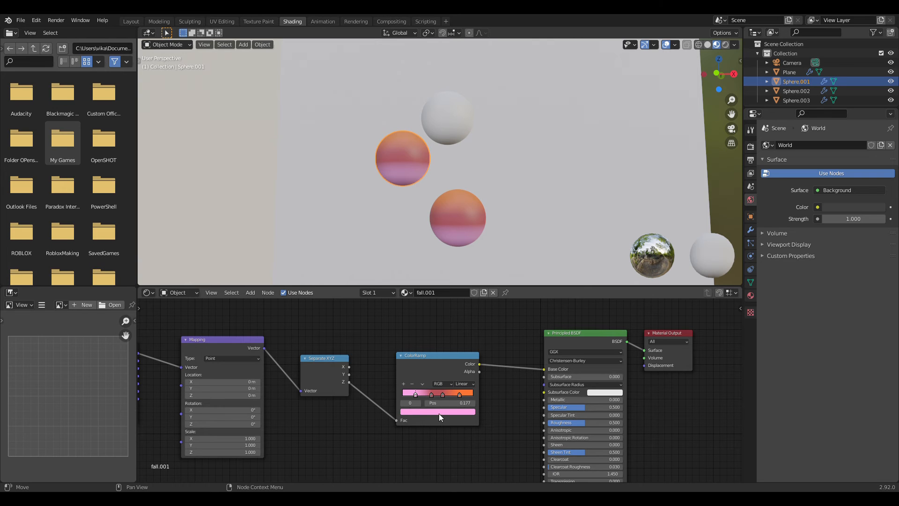
{"action": "left_click", "coordinate": [439, 414]}
{"action": "left_click_drag", "start_coordinate": [434, 343], "coordinate": [455, 331]}
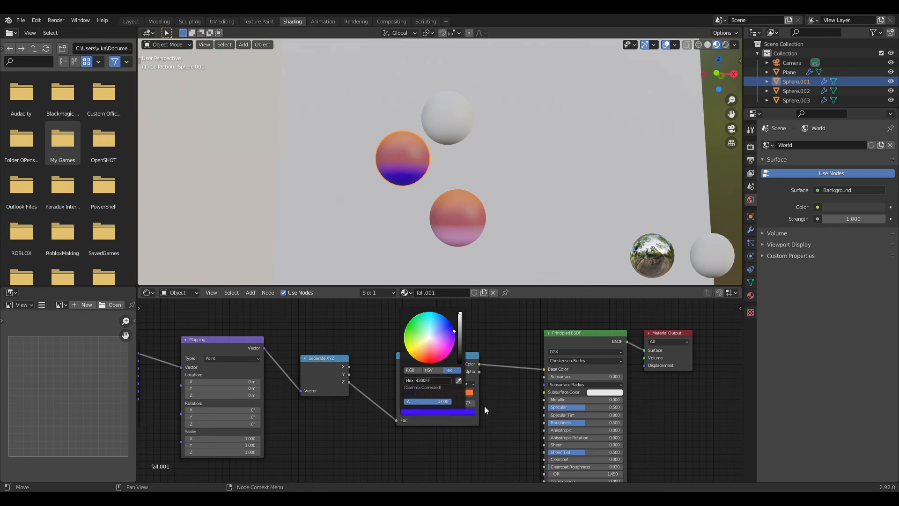
{"action": "left_click", "coordinate": [432, 394]}
{"action": "left_click", "coordinate": [435, 410]}
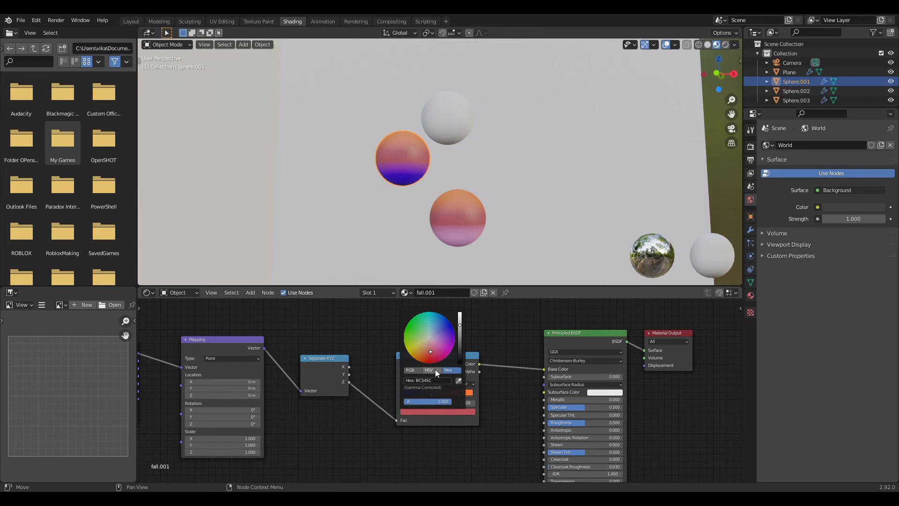
{"action": "left_click", "coordinate": [438, 352]}
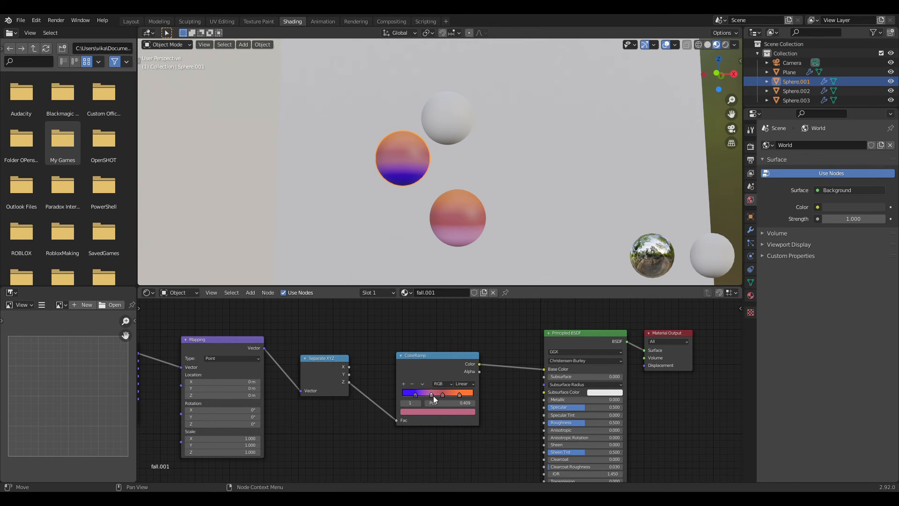
Step: Try pink and tan on the ColorRamp stop at 0.568 and settle on red, hex BC4E56
{"action": "left_click", "coordinate": [443, 396]}
{"action": "left_click", "coordinate": [445, 411]}
{"action": "left_click", "coordinate": [435, 347]}
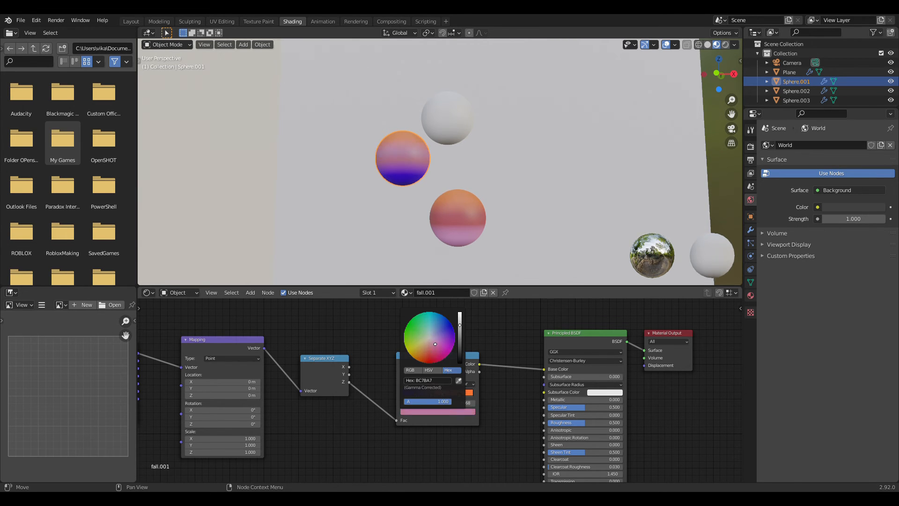
{"action": "left_click", "coordinate": [449, 412]}
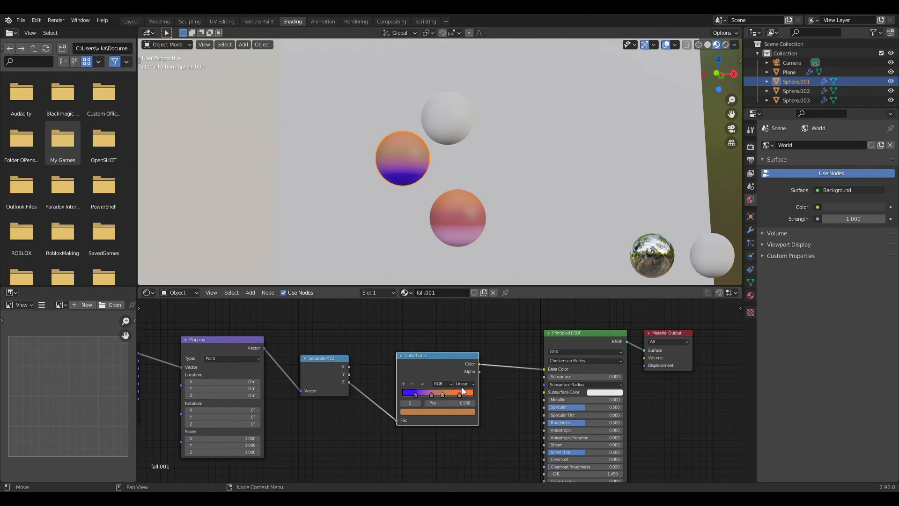
{"action": "left_click", "coordinate": [439, 407]}
{"action": "left_click", "coordinate": [431, 352]}
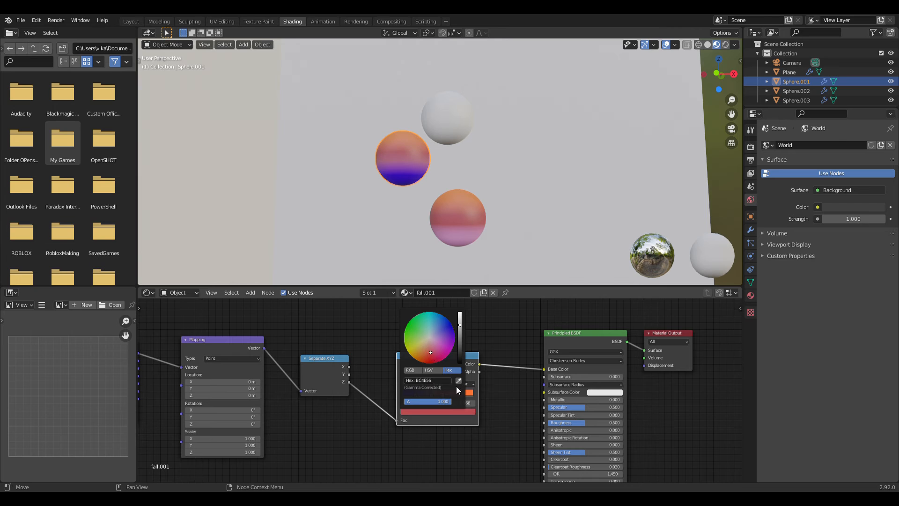
{"action": "left_click", "coordinate": [459, 394]}
{"action": "left_click", "coordinate": [453, 412]}
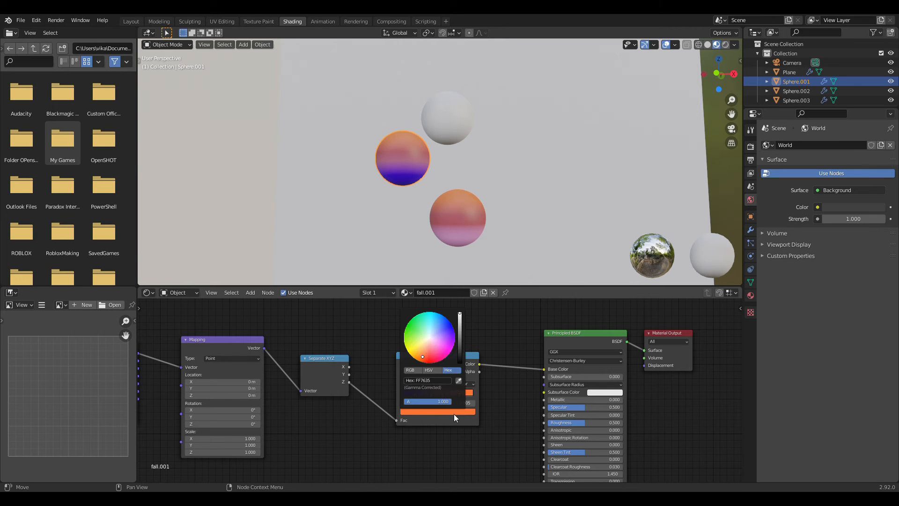
Step: Try driving the ColorRamp's Fac input from Separate XYZ's Y output and inspect the sphere from another angle
{"action": "mouse_move", "coordinate": [452, 208]}
{"action": "middle_mouse_down"}
{"action": "mouse_move", "coordinate": [425, 229]}
{"action": "mouse_move", "coordinate": [401, 230]}
{"action": "mouse_move", "coordinate": [456, 223]}
{"action": "mouse_move", "coordinate": [453, 215]}
{"action": "middle_mouse_up"}
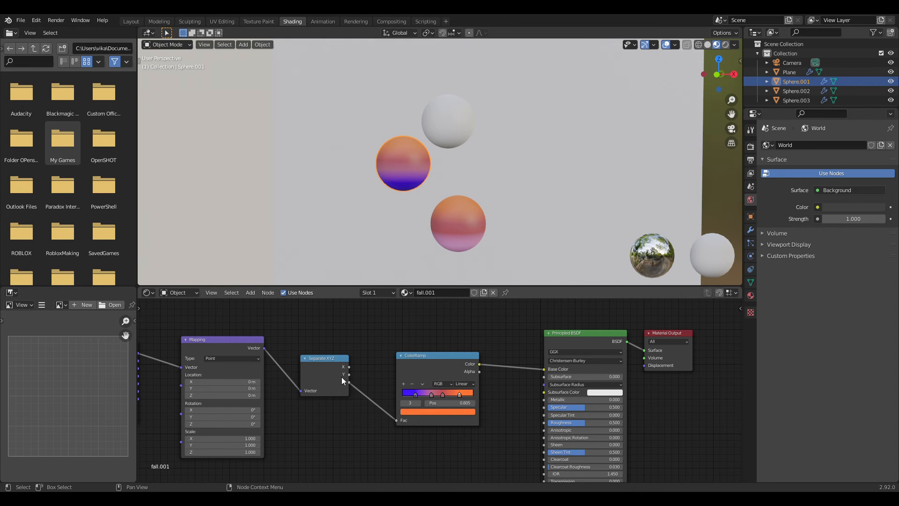
{"action": "left_click_drag", "start_coordinate": [348, 374], "coordinate": [396, 420]}
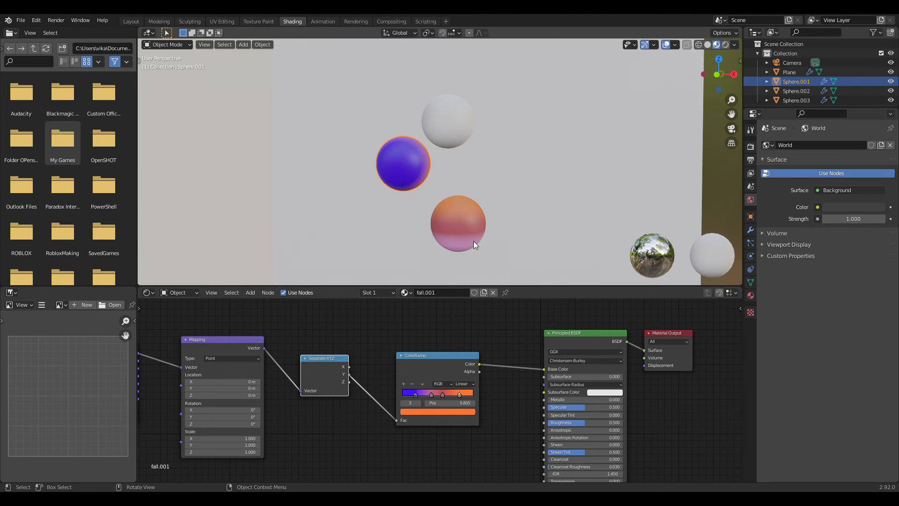
{"action": "middle_click_drag", "start_coordinate": [472, 241], "coordinate": [436, 276]}
Step: Connect Separate XYZ's X output to the ColorRamp's Fac input for a sideways gradient on Sphere.001
{"action": "left_click_drag", "start_coordinate": [349, 369], "coordinate": [352, 375]}
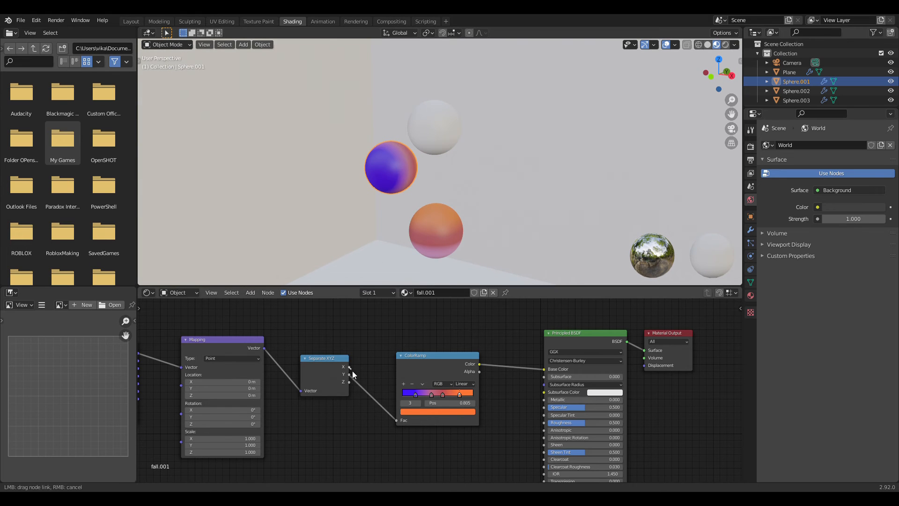
{"action": "left_click_drag", "start_coordinate": [392, 411], "coordinate": [397, 421]}
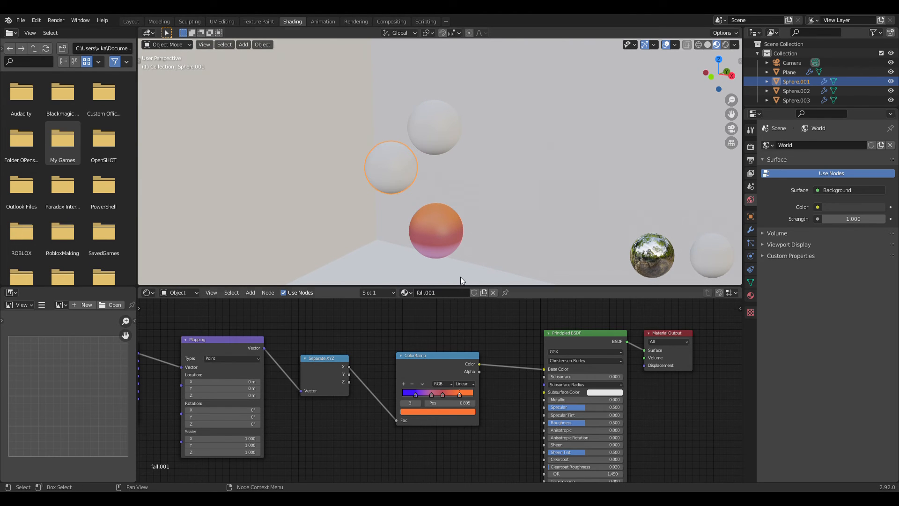
{"action": "middle_click_drag", "start_coordinate": [460, 277], "coordinate": [509, 248]}
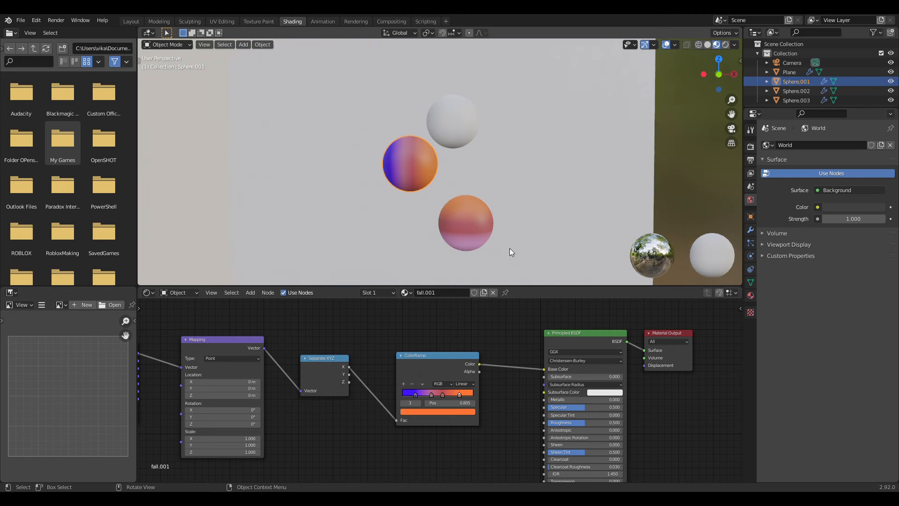
{"action": "scroll", "coordinate": [509, 248], "scroll_direction": "up", "scroll_amount": 4}
{"action": "scroll", "coordinate": [497, 230], "scroll_direction": "down", "scroll_amount": 5}
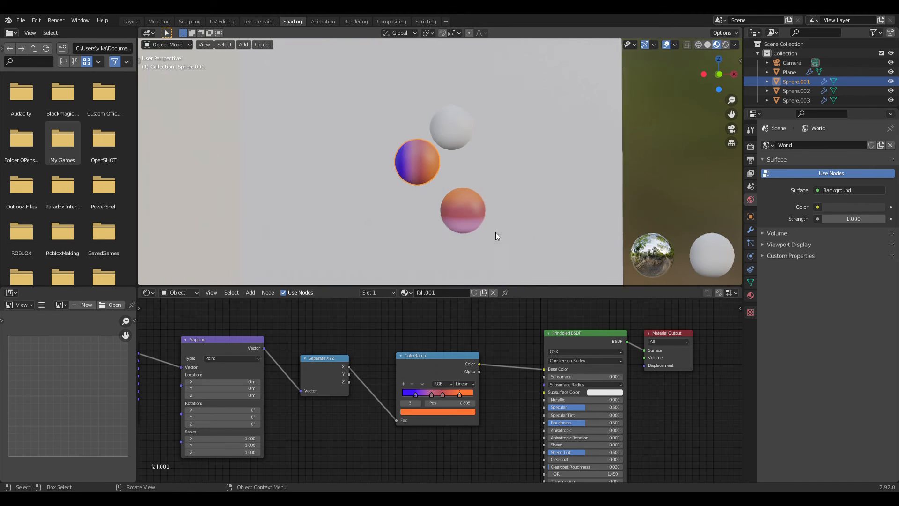
Step: Give Sphere.002 a new material and set its Base Color to light purple
{"action": "middle_click_drag", "start_coordinate": [496, 237], "coordinate": [472, 219]}
{"action": "scroll", "coordinate": [479, 248], "scroll_direction": "up", "scroll_amount": 3}
{"action": "left_click", "coordinate": [444, 125]}
{"action": "left_click", "coordinate": [425, 292]}
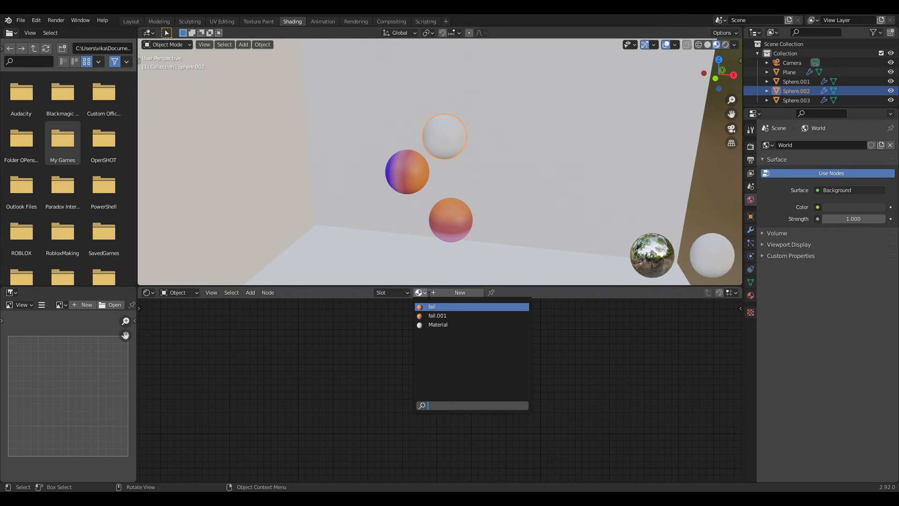
{"action": "left_click", "coordinate": [414, 315]}
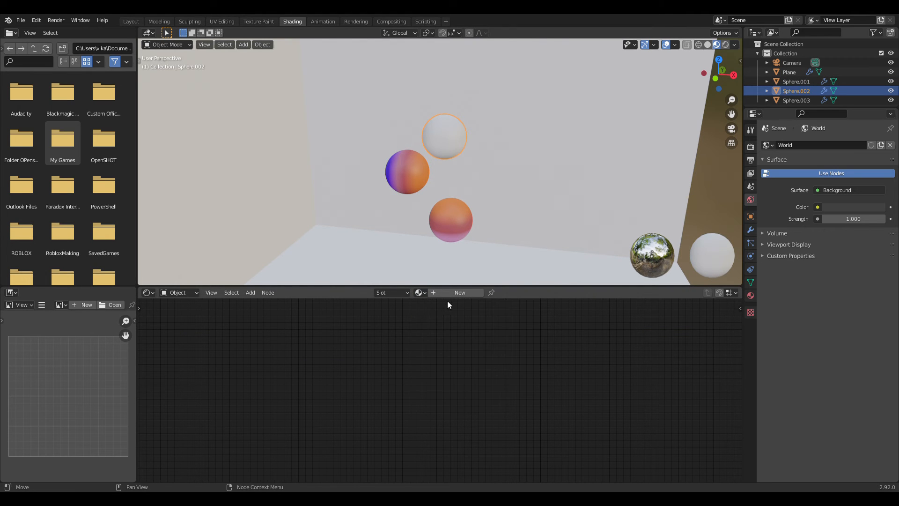
{"action": "left_click", "coordinate": [456, 293]}
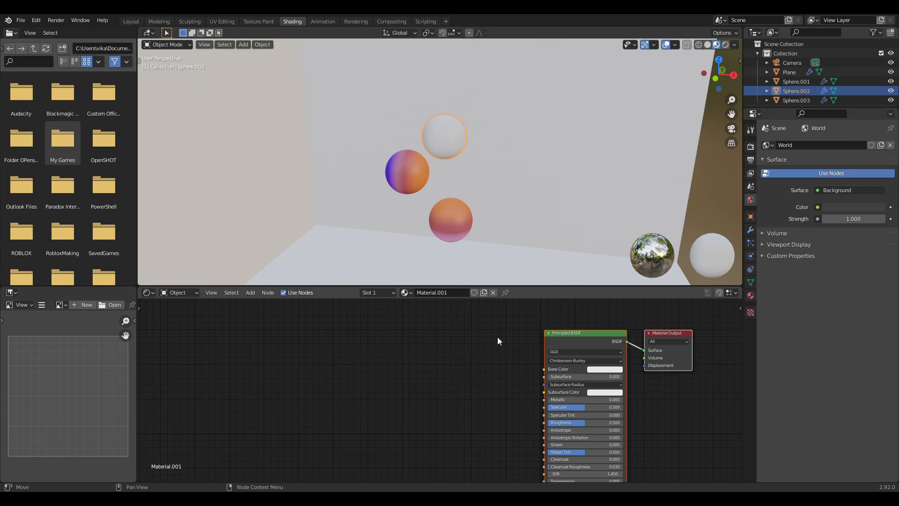
{"action": "left_click", "coordinate": [608, 369]}
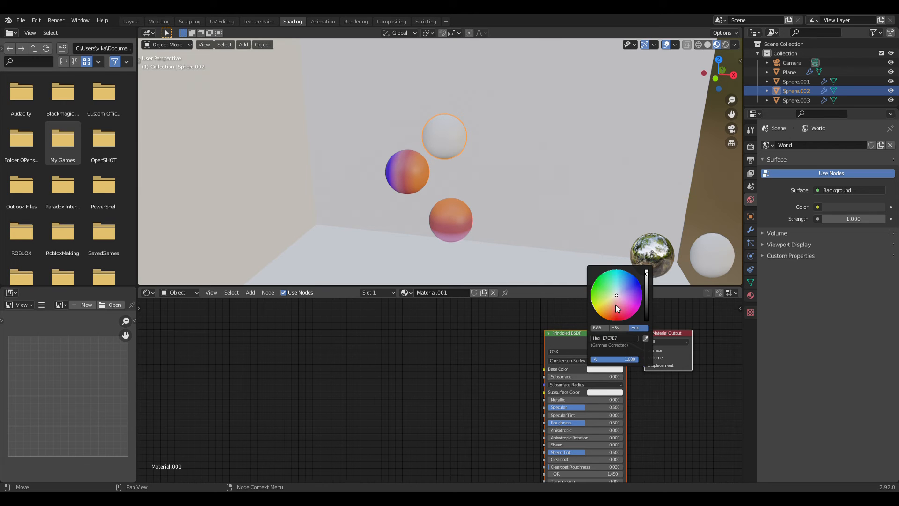
{"action": "left_click_drag", "start_coordinate": [615, 294], "coordinate": [625, 297]}
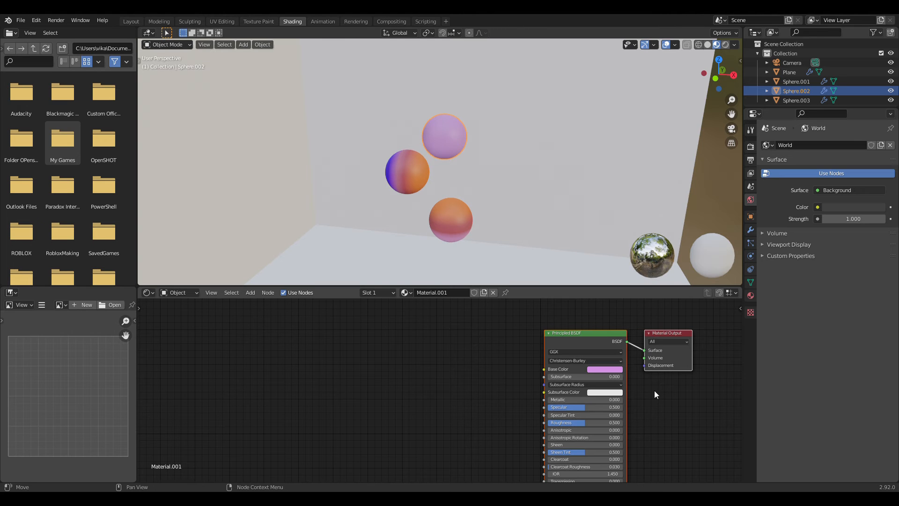
Step: Create a new material on the walled plane and set its Base Color to black, hex 000000
{"action": "middle_click_drag", "start_coordinate": [495, 204], "coordinate": [512, 170]}
{"action": "scroll", "coordinate": [508, 203], "scroll_direction": "up", "scroll_amount": 2}
{"action": "middle_click_drag", "start_coordinate": [509, 203], "coordinate": [466, 236]}
{"action": "scroll", "coordinate": [479, 226], "scroll_direction": "down", "scroll_amount": 8}
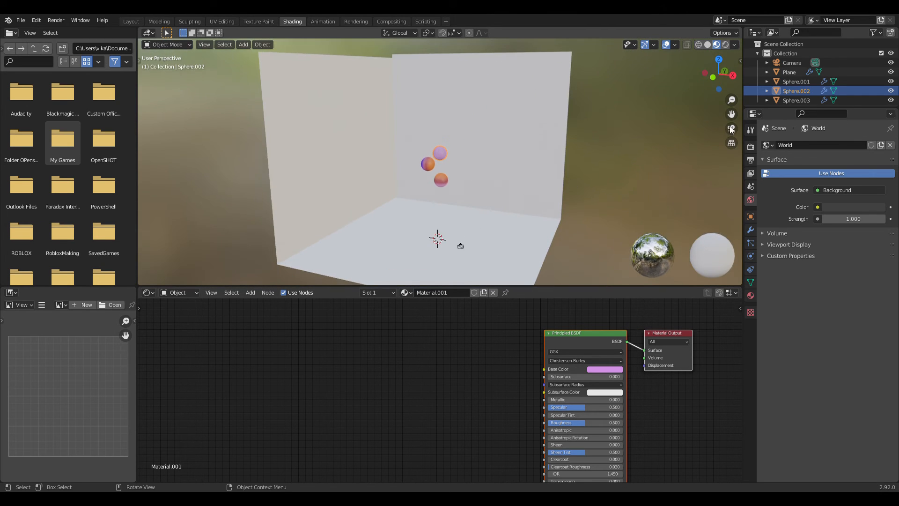
{"action": "left_click", "coordinate": [732, 129]}
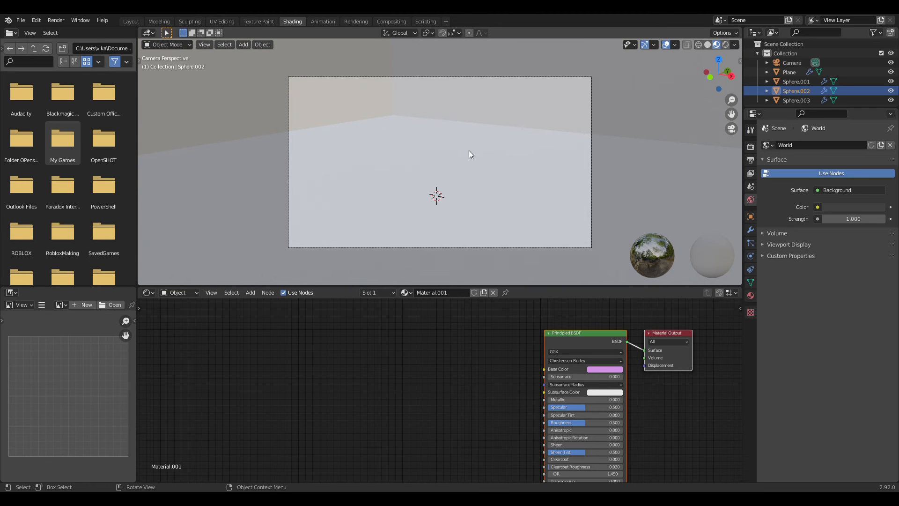
{"action": "scroll", "coordinate": [515, 233], "scroll_direction": "down", "scroll_amount": 3}
{"action": "middle_click_drag", "start_coordinate": [516, 232], "coordinate": [524, 116]}
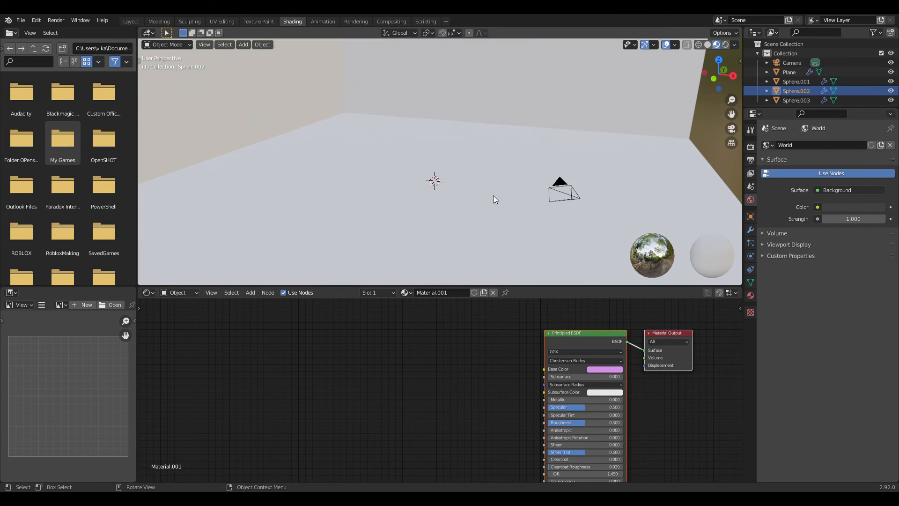
{"action": "left_click", "coordinate": [510, 149]}
{"action": "middle_click_drag", "start_coordinate": [510, 149], "coordinate": [462, 283]}
{"action": "left_click", "coordinate": [457, 292]}
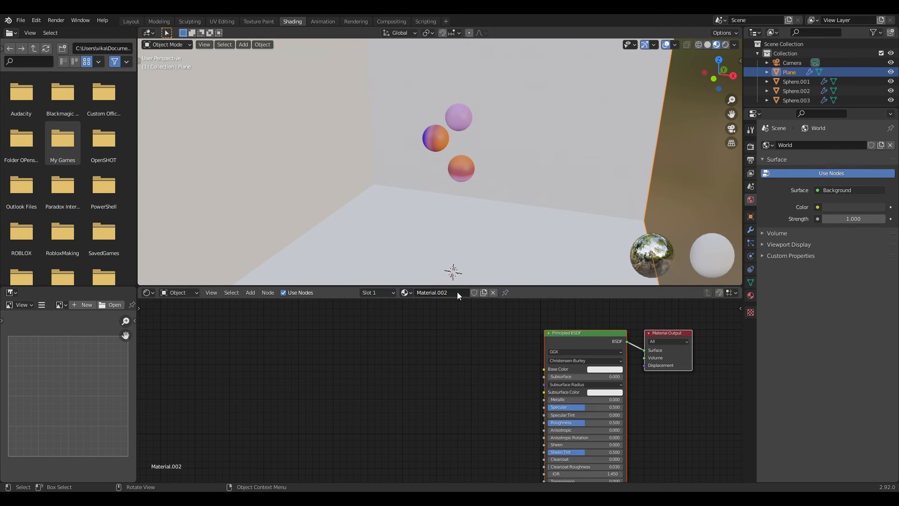
{"action": "left_click", "coordinate": [604, 369]}
{"action": "left_click_drag", "start_coordinate": [647, 312], "coordinate": [647, 323]}
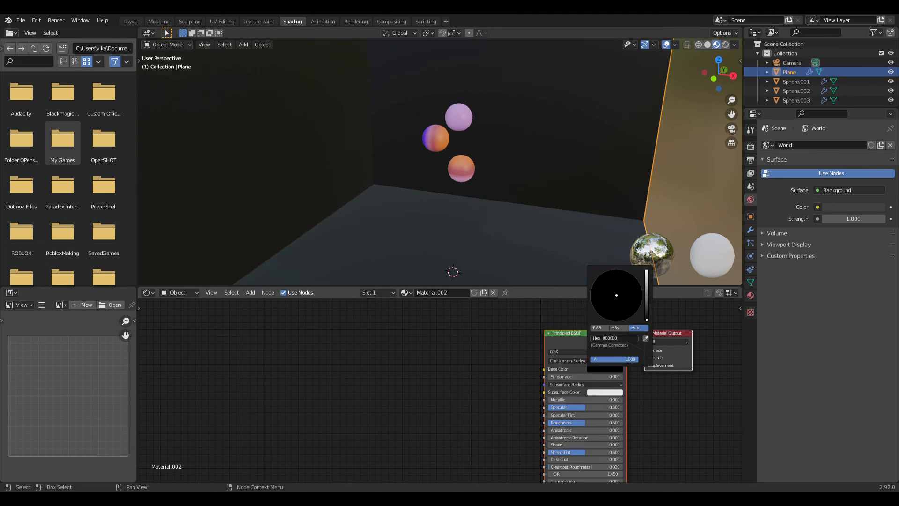
Step: Switch to the Layout workspace and show the scene through the camera in Material Preview shading
{"action": "middle_click_drag", "start_coordinate": [521, 188], "coordinate": [482, 155]}
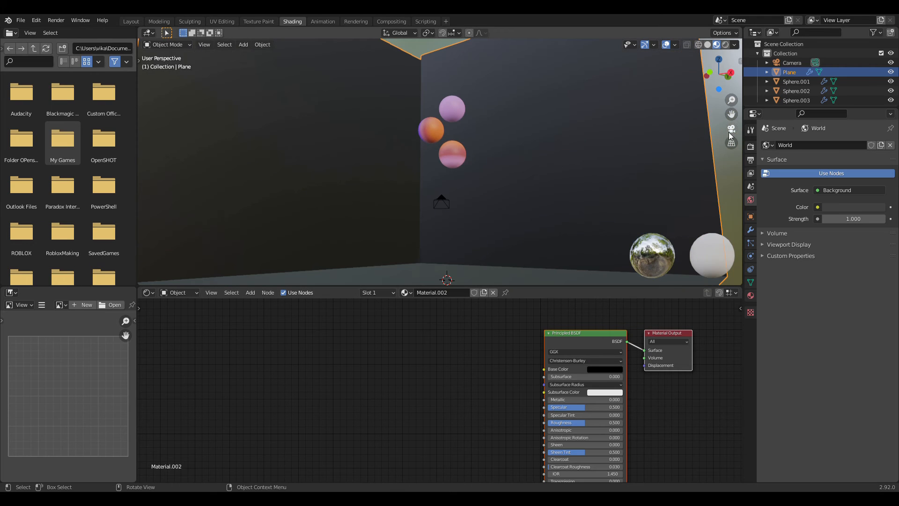
{"action": "left_click", "coordinate": [730, 130]}
{"action": "scroll", "coordinate": [576, 176], "scroll_direction": "up", "scroll_amount": 4}
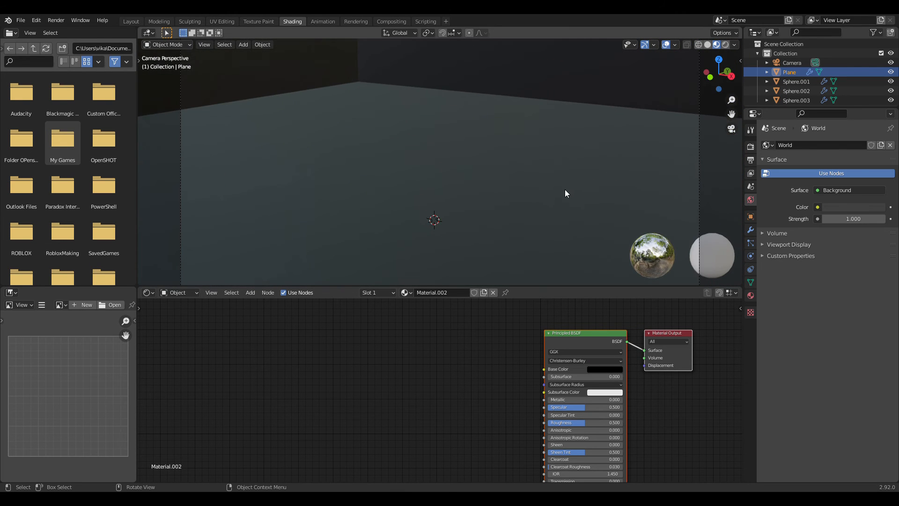
{"action": "scroll", "coordinate": [534, 189], "scroll_direction": "up", "scroll_amount": 1}
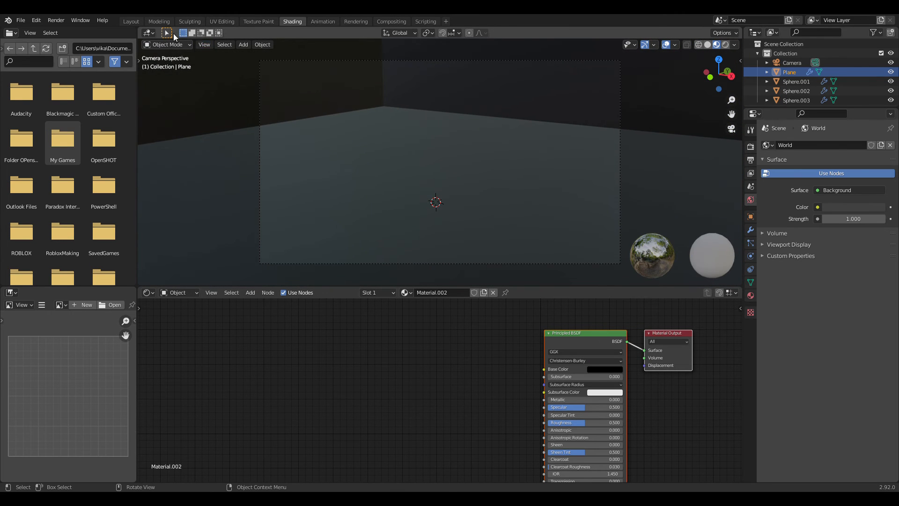
{"action": "left_click", "coordinate": [134, 19]}
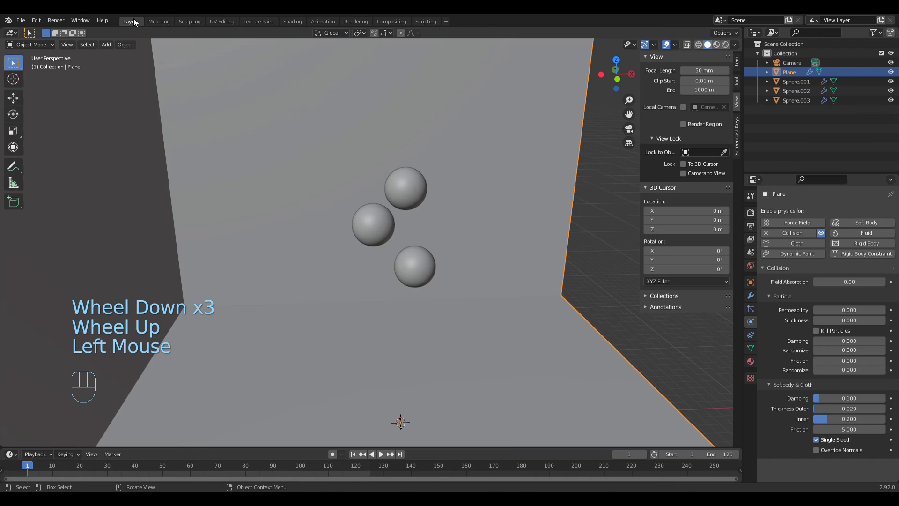
{"action": "left_click", "coordinate": [717, 44]}
{"action": "middle_click_drag", "start_coordinate": [510, 203], "coordinate": [646, 184]}
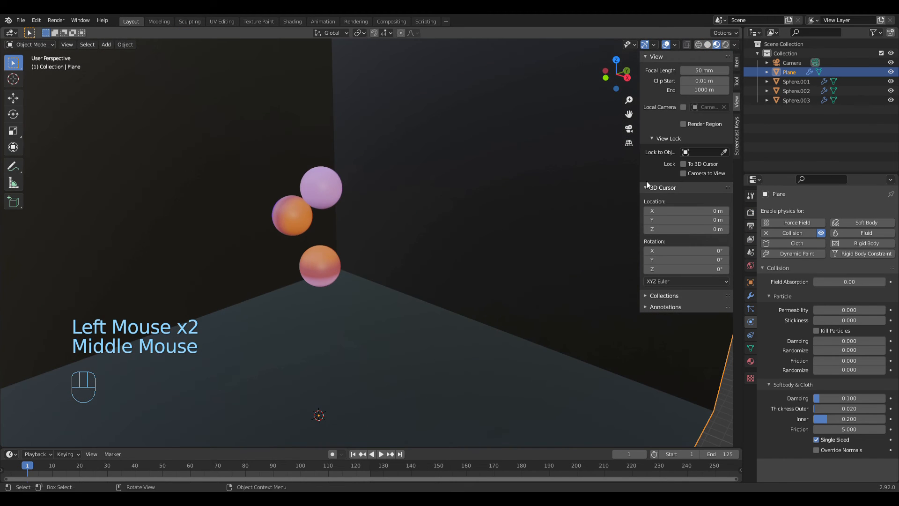
{"action": "left_click", "coordinate": [629, 128]}
Step: Check the animation through the camera, including frames 104 and 90, and return to frame 1
{"action": "left_click", "coordinate": [380, 454]}
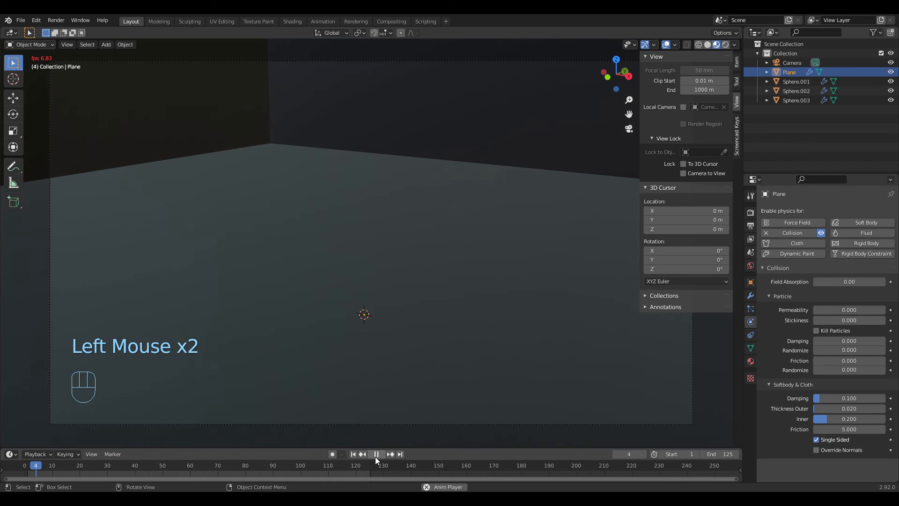
{"action": "left_click", "coordinate": [313, 466]}
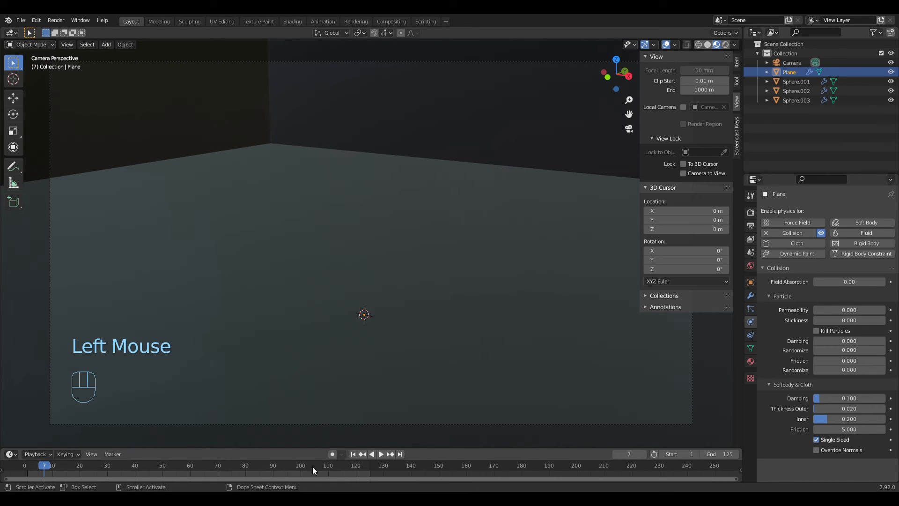
{"action": "left_click", "coordinate": [313, 467]}
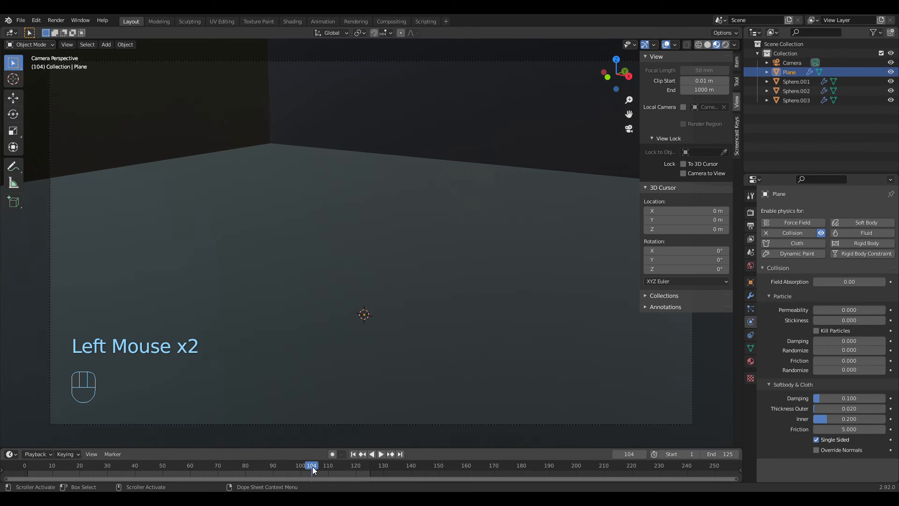
{"action": "left_click", "coordinate": [271, 463]}
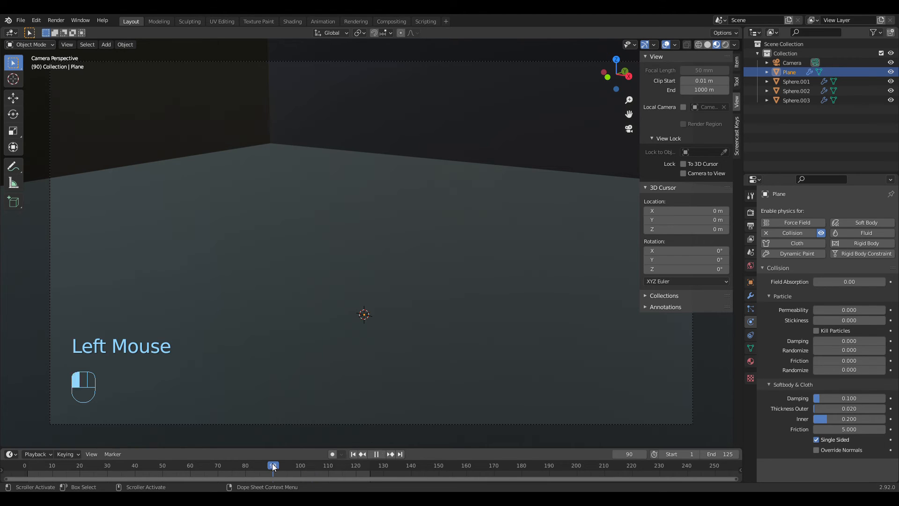
{"action": "left_click", "coordinate": [383, 454]}
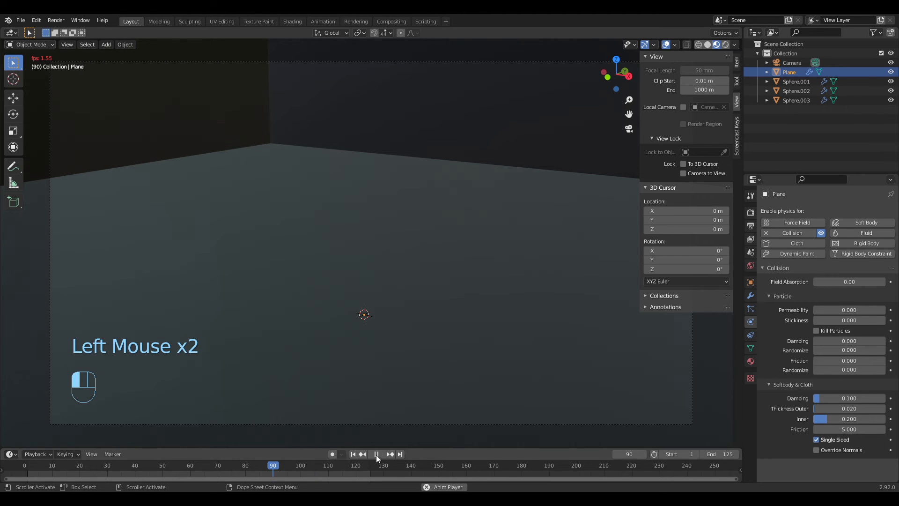
{"action": "left_click", "coordinate": [376, 454]}
{"action": "left_click", "coordinate": [354, 454]}
Step: Play the simulation from frame 1 in a wider view showing the walls, floor and all three spheres
{"action": "middle_click_drag", "start_coordinate": [358, 374], "coordinate": [396, 362]}
{"action": "scroll", "coordinate": [415, 355], "scroll_direction": "down", "scroll_amount": 4}
{"action": "left_click", "coordinate": [448, 354]}
{"action": "scroll", "coordinate": [448, 354], "scroll_direction": "up", "scroll_amount": 2}
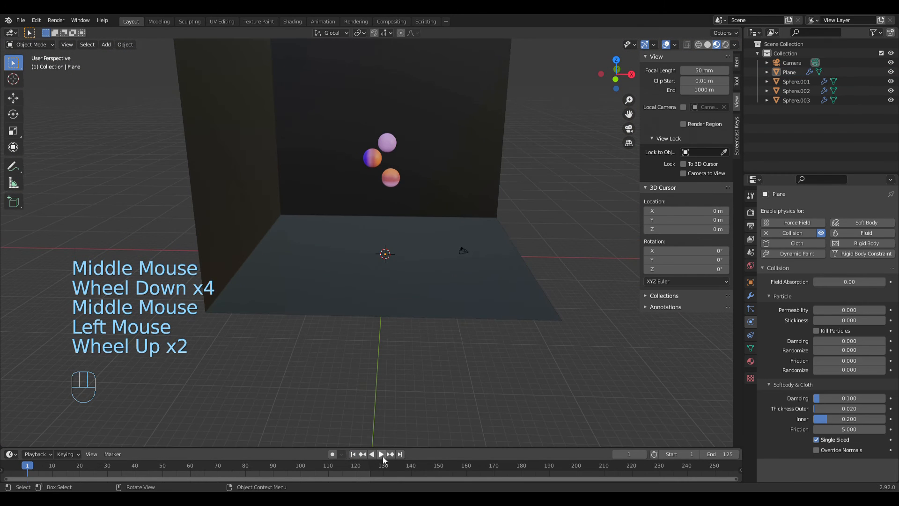
{"action": "left_click", "coordinate": [381, 455]}
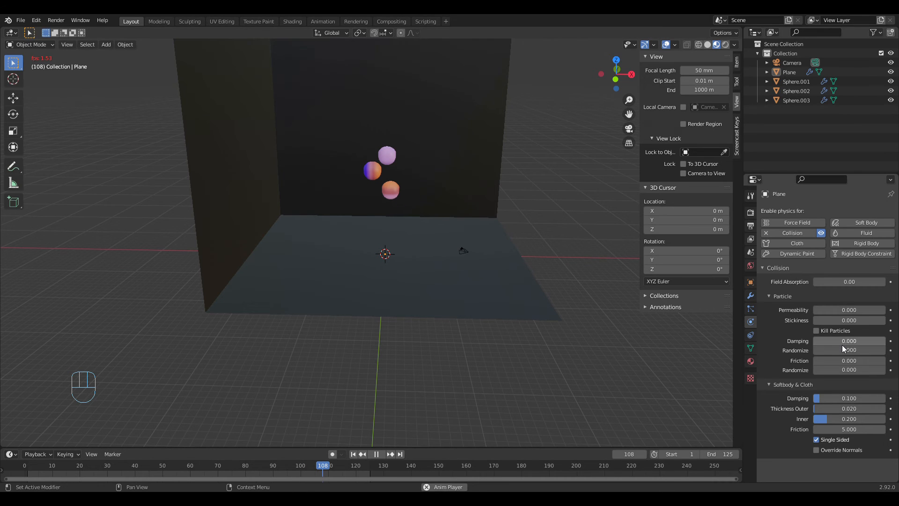
Step: Stop the playback and try enabling Self Collisions in the cloth Collisions settings of Sphere.003
{"action": "left_click", "coordinate": [389, 198]}
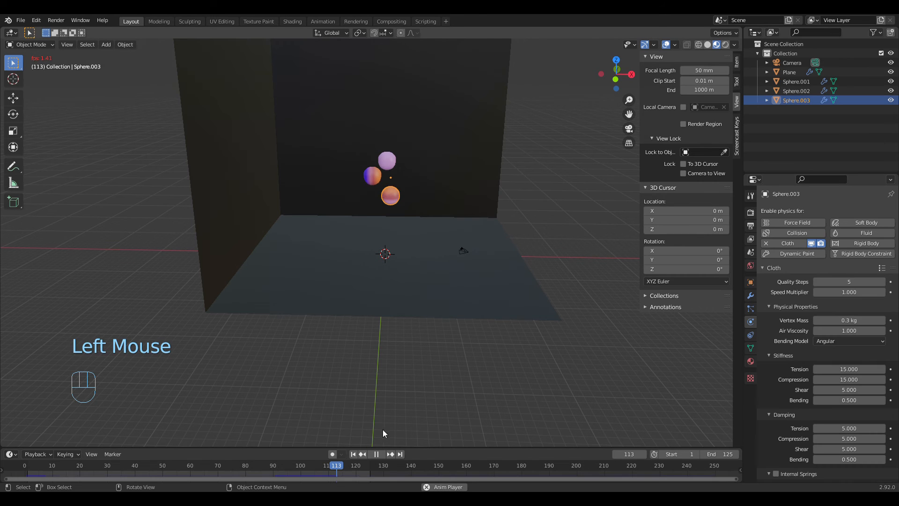
{"action": "left_click", "coordinate": [380, 454]}
{"action": "scroll", "coordinate": [847, 338], "scroll_direction": "down", "scroll_amount": 2}
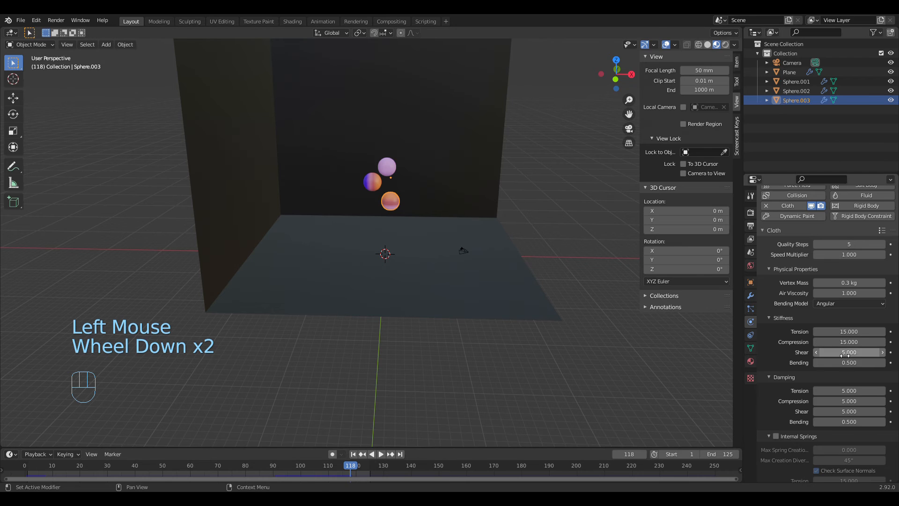
{"action": "scroll", "coordinate": [844, 355], "scroll_direction": "down", "scroll_amount": 10}
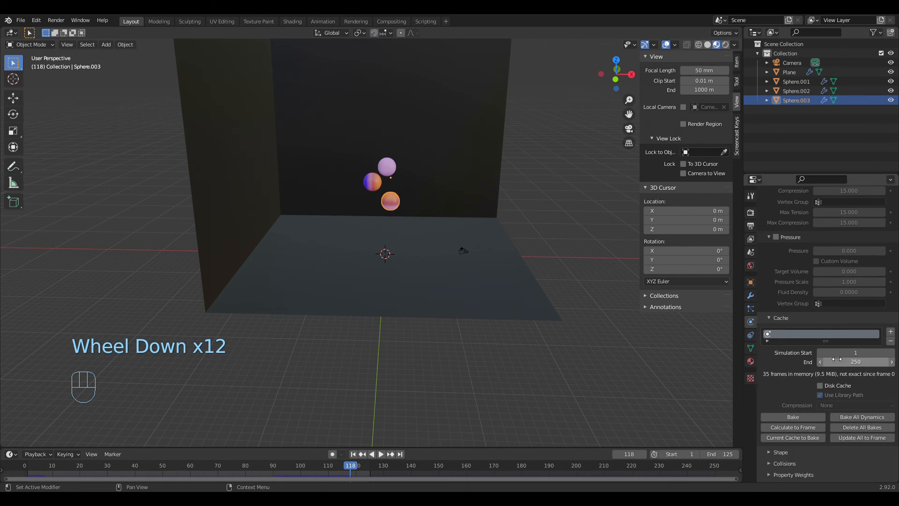
{"action": "scroll", "coordinate": [837, 359], "scroll_direction": "down", "scroll_amount": 3}
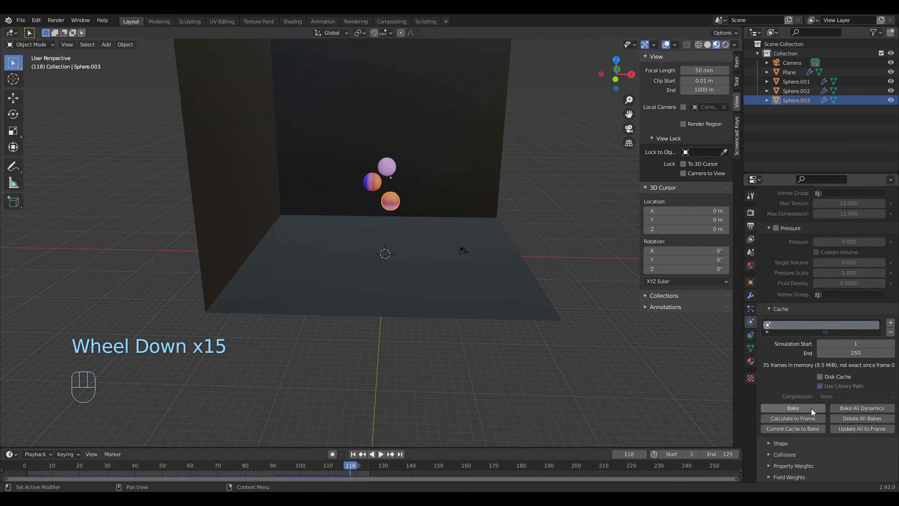
{"action": "left_click", "coordinate": [785, 455]}
{"action": "scroll", "coordinate": [805, 464], "scroll_direction": "down", "scroll_amount": 7}
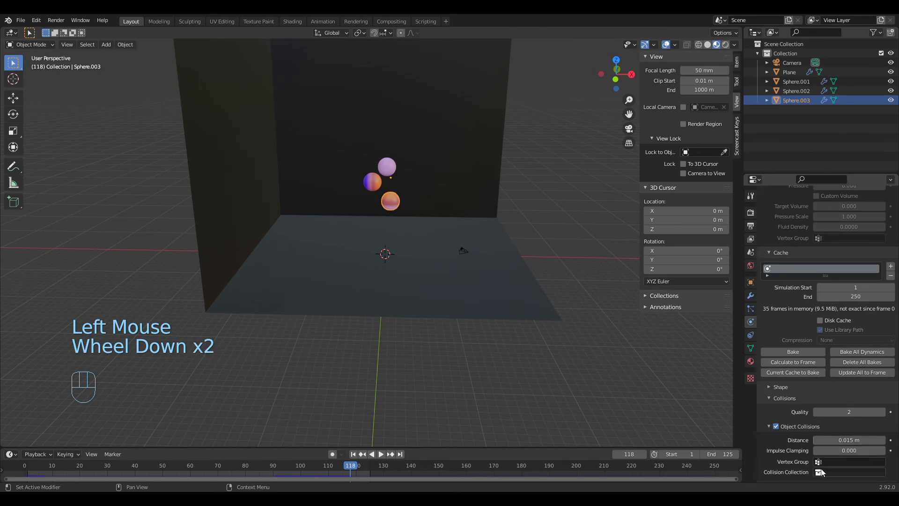
{"action": "scroll", "coordinate": [814, 466], "scroll_direction": "down", "scroll_amount": 3}
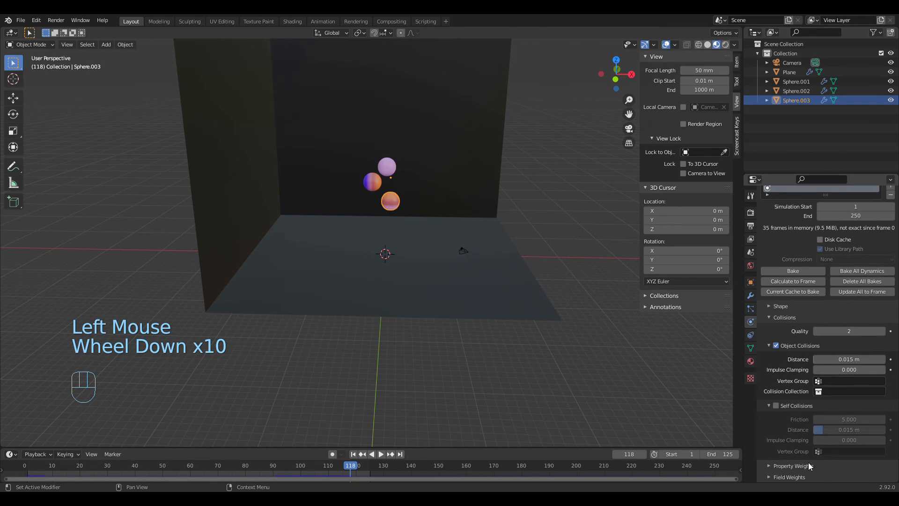
{"action": "left_click", "coordinate": [775, 406]}
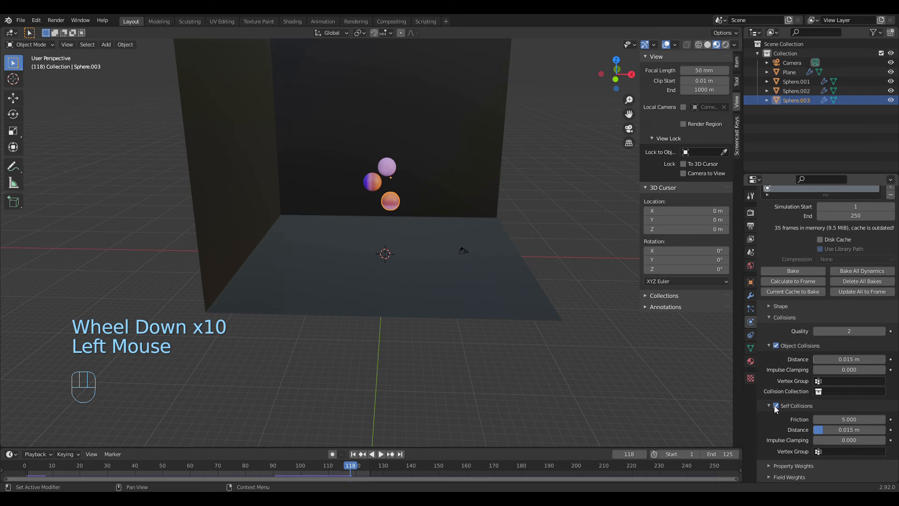
{"action": "left_click", "coordinate": [775, 405]}
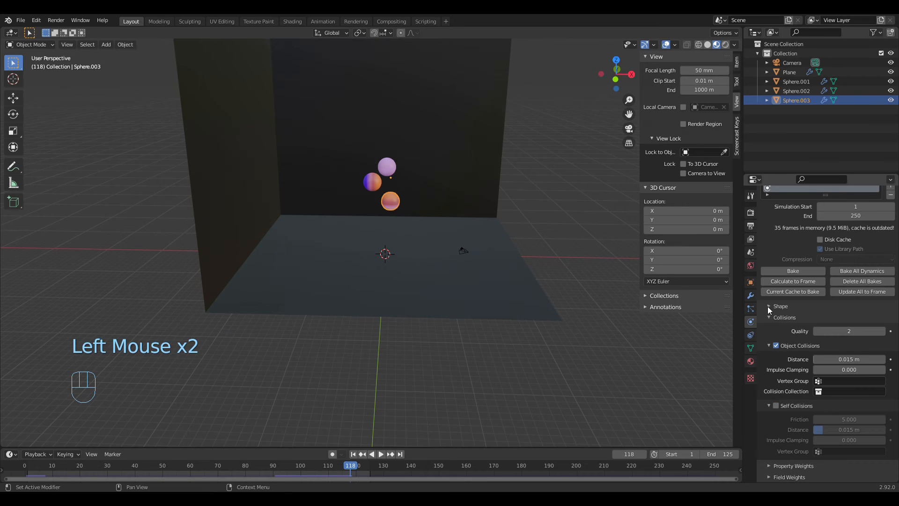
Step: Check Sphere.003's modifiers and replay the simulation from frame 1, briefly previewing it in Rendered shading
{"action": "left_click", "coordinate": [750, 295]}
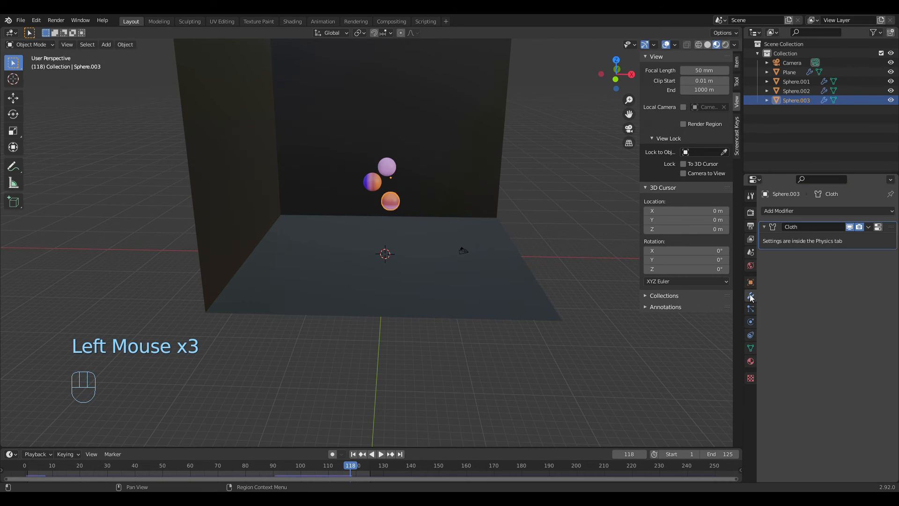
{"action": "left_click", "coordinate": [775, 227]}
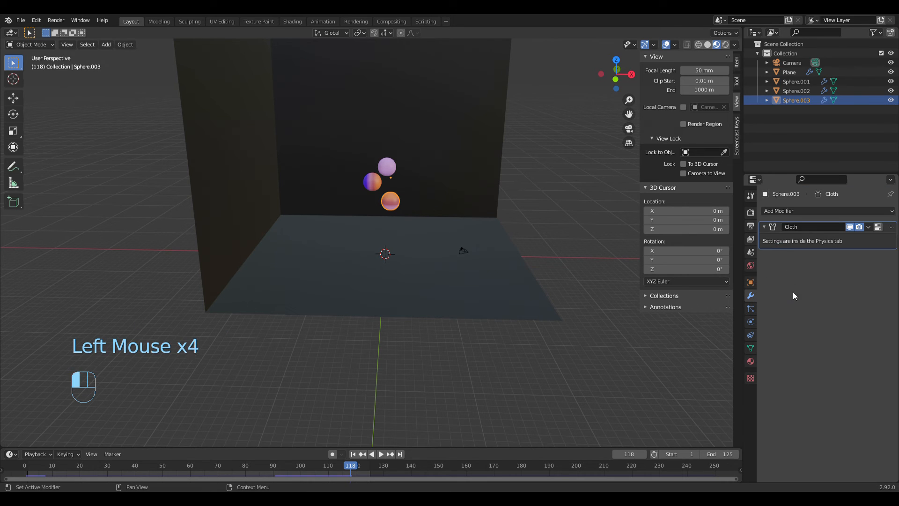
{"action": "left_click", "coordinate": [353, 453]}
{"action": "left_click", "coordinate": [380, 454]}
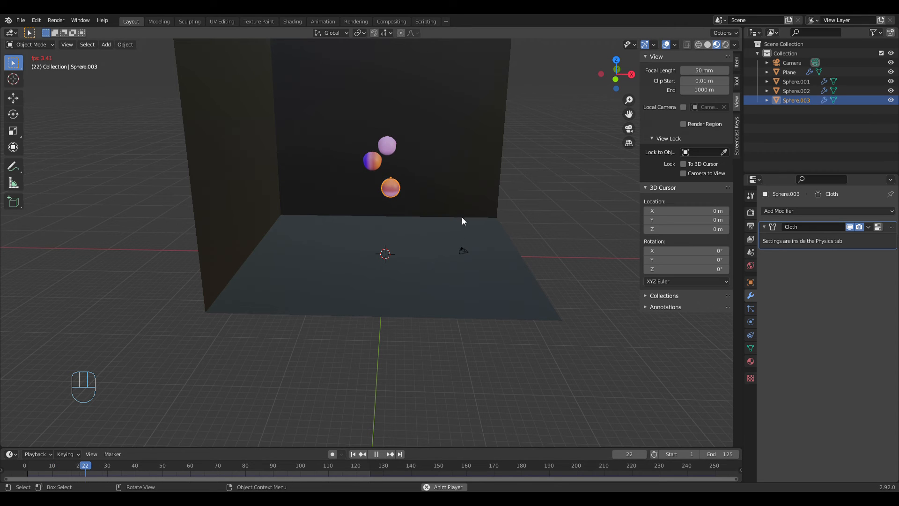
{"action": "left_click", "coordinate": [725, 45]}
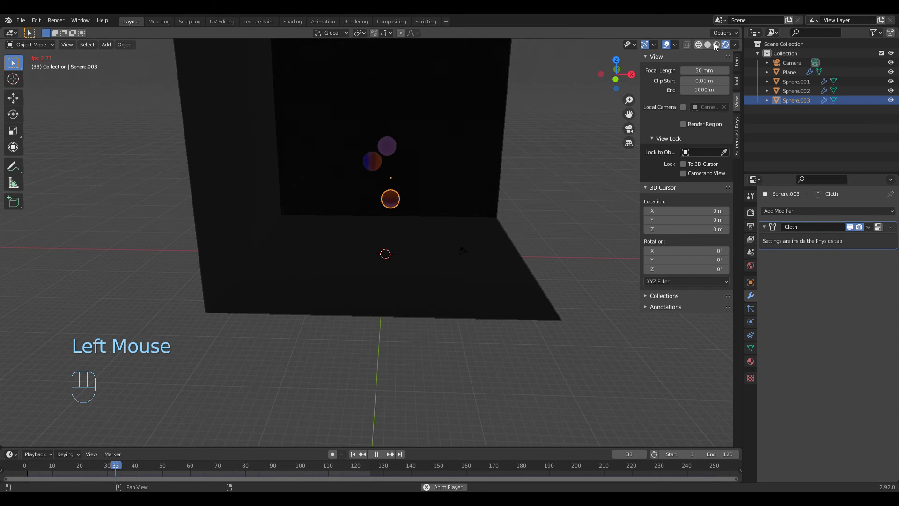
{"action": "left_click", "coordinate": [715, 44]}
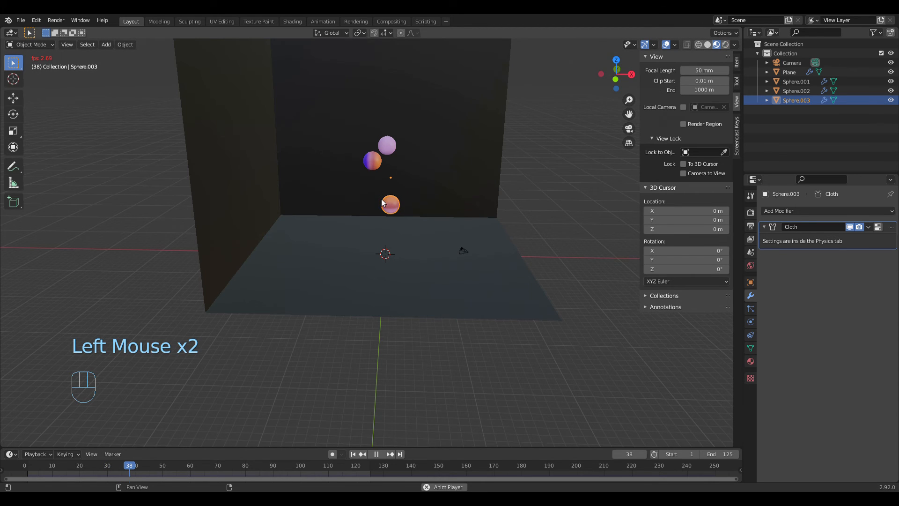
Step: Stop the playback and switch Self Collisions on and back off for Sphere.001 to reset its cloth cache
{"action": "left_click", "coordinate": [376, 454]}
{"action": "left_click", "coordinate": [373, 162]}
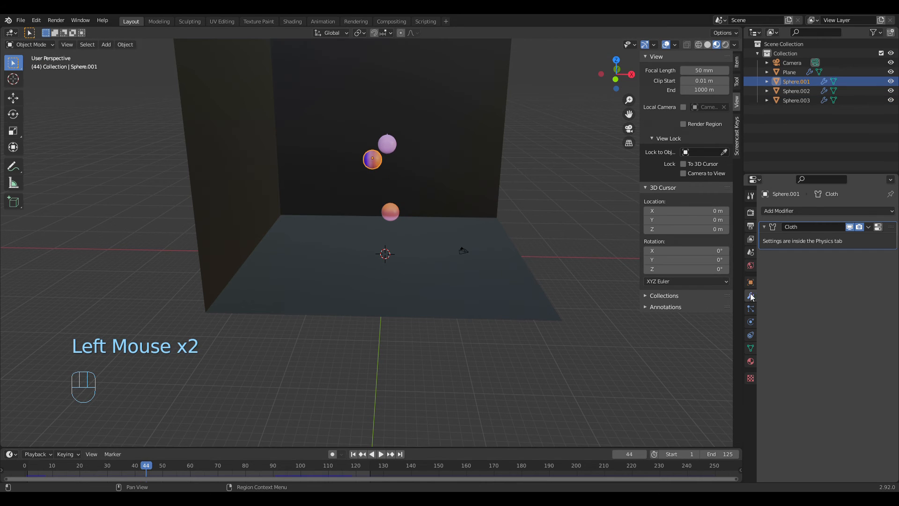
{"action": "left_click", "coordinate": [750, 326]}
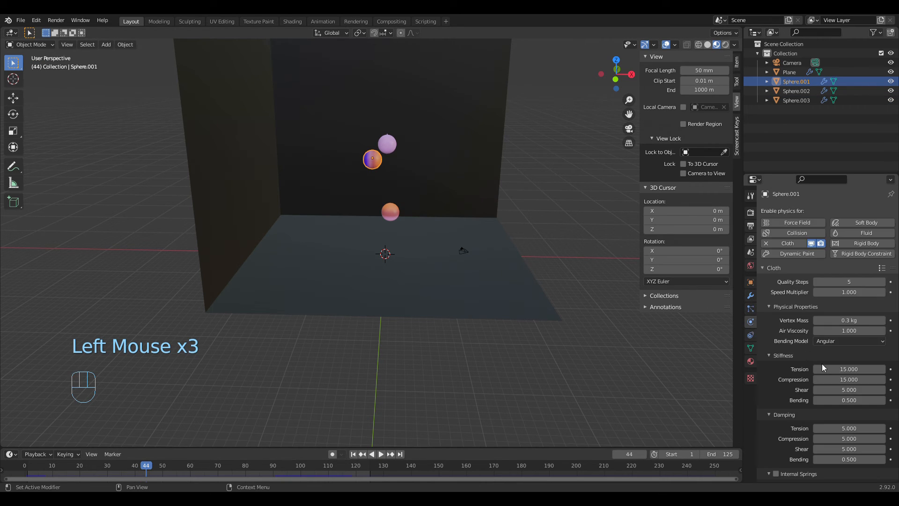
{"action": "scroll", "coordinate": [822, 364], "scroll_direction": "down", "scroll_amount": 9}
{"action": "scroll", "coordinate": [819, 373], "scroll_direction": "down", "scroll_amount": 6}
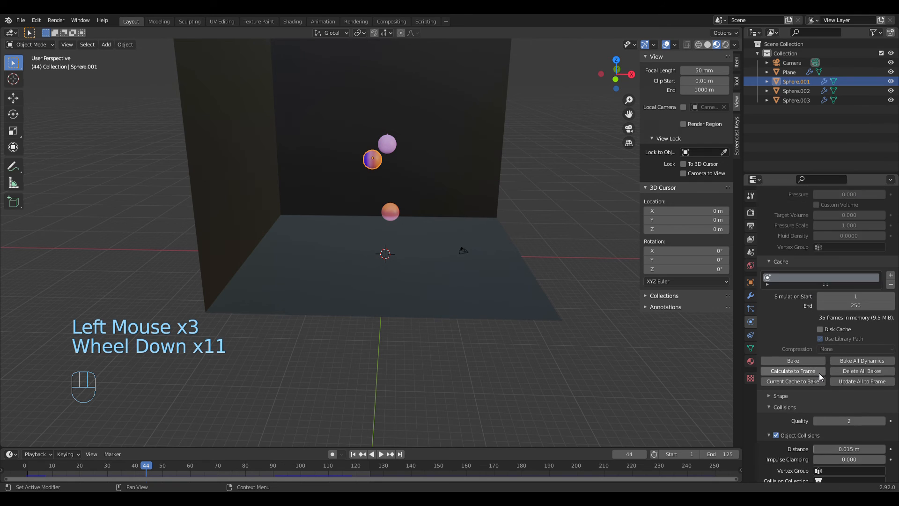
{"action": "left_click", "coordinate": [777, 405]}
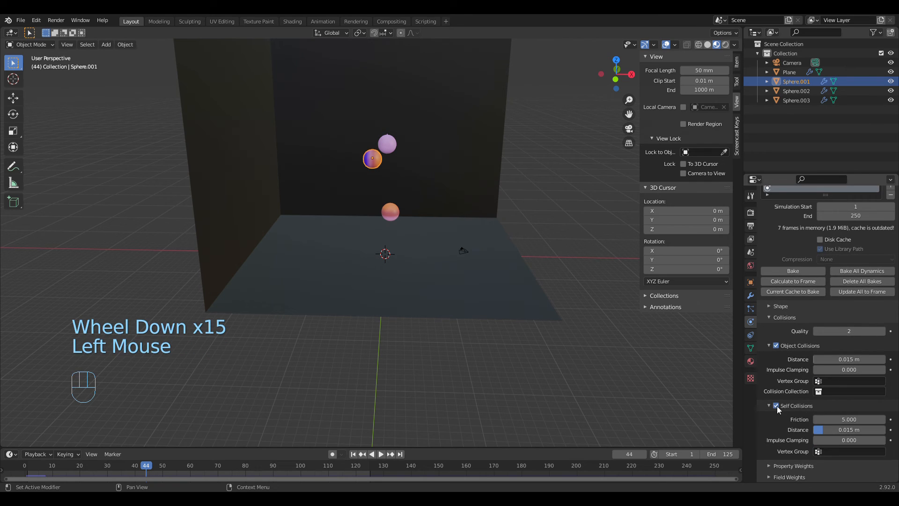
{"action": "left_click", "coordinate": [777, 405]}
Step: Switch Self Collisions on and back off for Sphere.002 to reset its cloth cache
{"action": "left_click", "coordinate": [385, 144]}
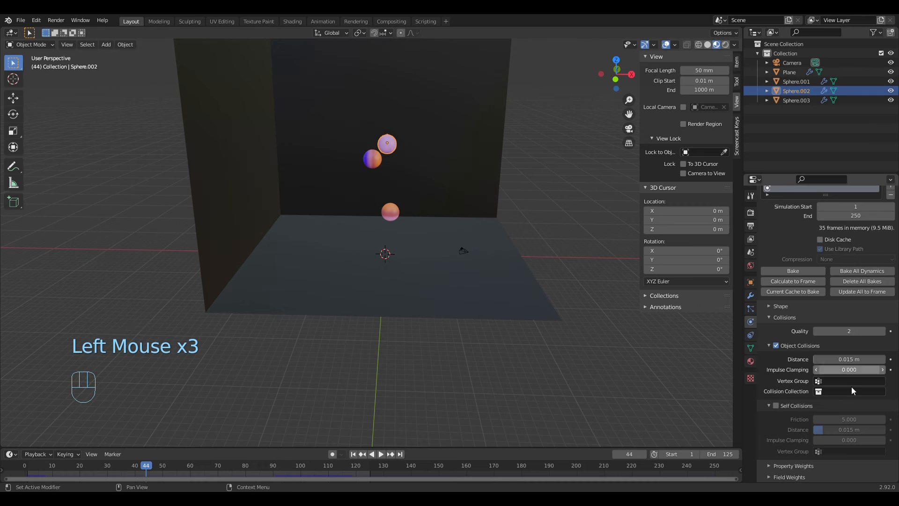
{"action": "scroll", "coordinate": [778, 404], "scroll_direction": "down", "scroll_amount": 1}
{"action": "left_click", "coordinate": [776, 405]}
{"action": "left_click", "coordinate": [776, 406]}
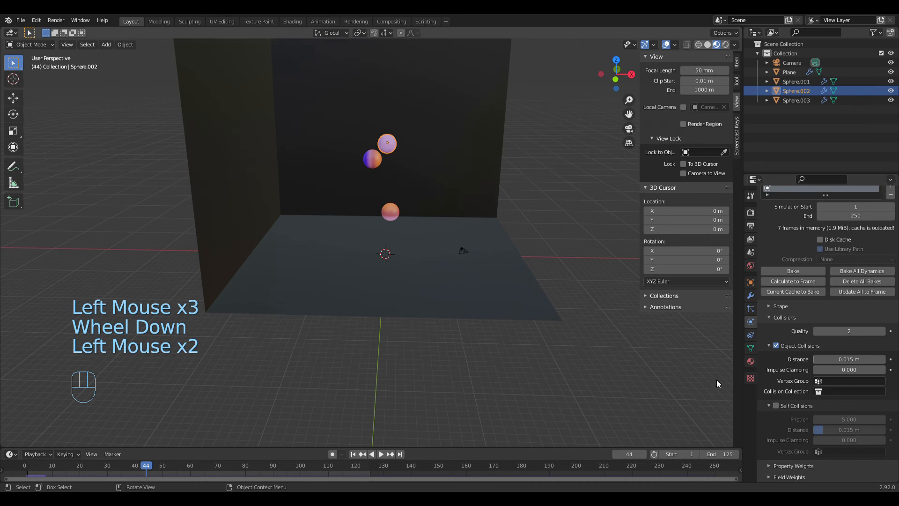
Step: Play the simulation again from frame 1 and watch it through the camera
{"action": "left_click", "coordinate": [353, 453]}
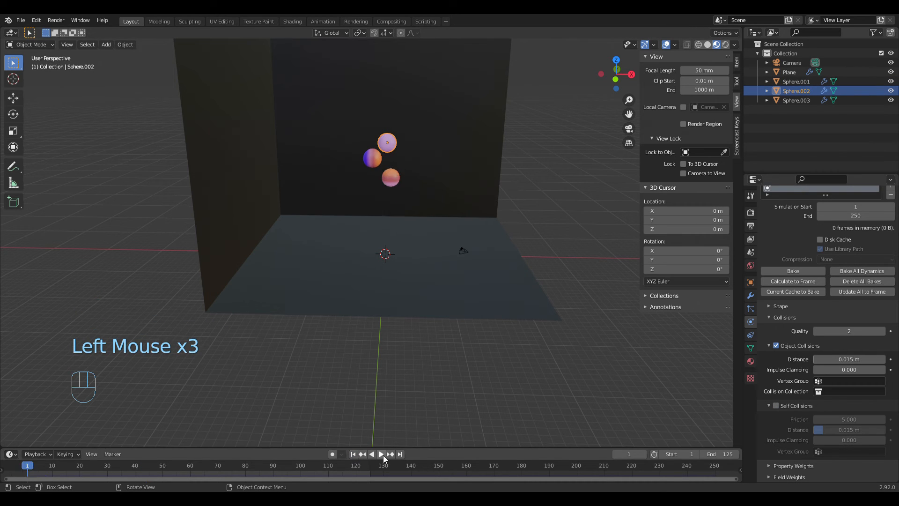
{"action": "left_click", "coordinate": [381, 454]}
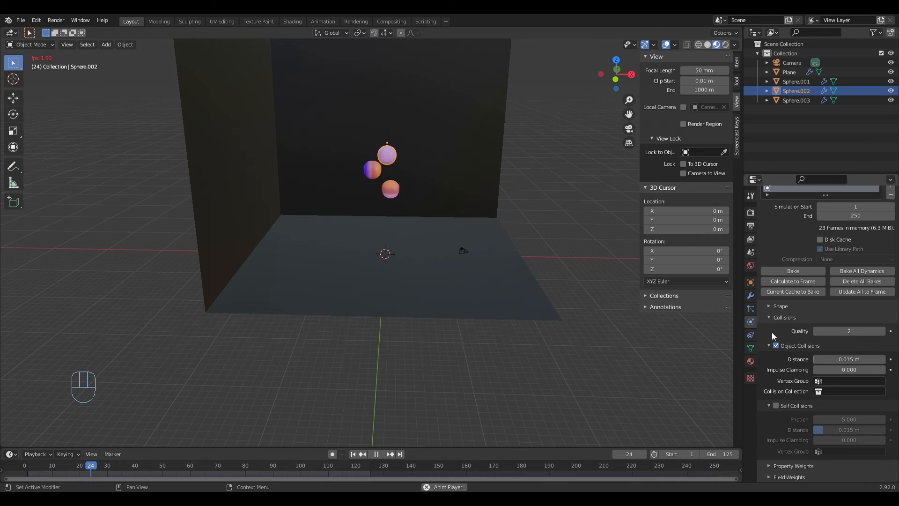
{"action": "left_click", "coordinate": [630, 131]}
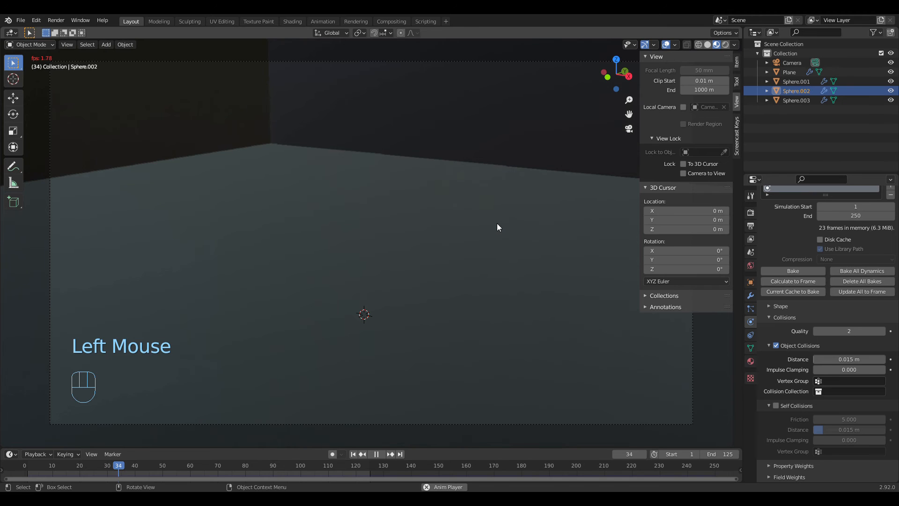
Step: Lighten the World background colour to hex 9C9C9C
{"action": "left_click", "coordinate": [751, 266]}
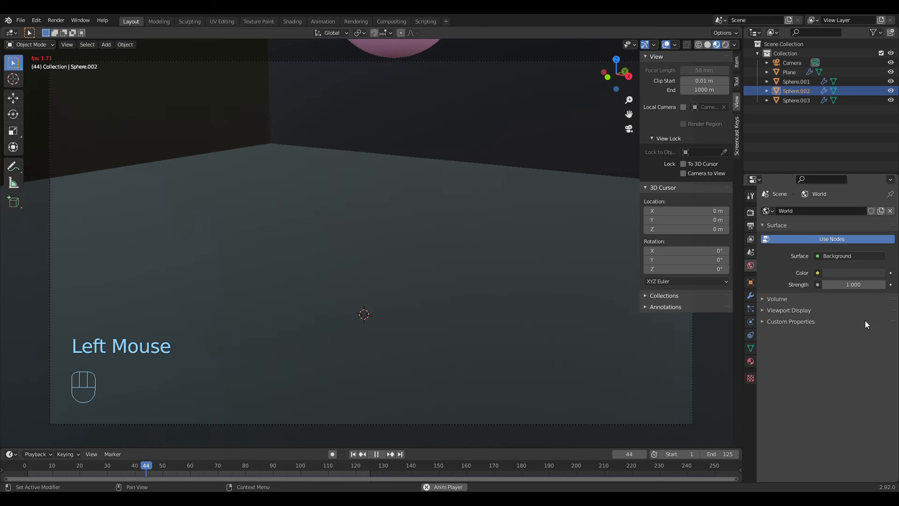
{"action": "left_click", "coordinate": [855, 272]}
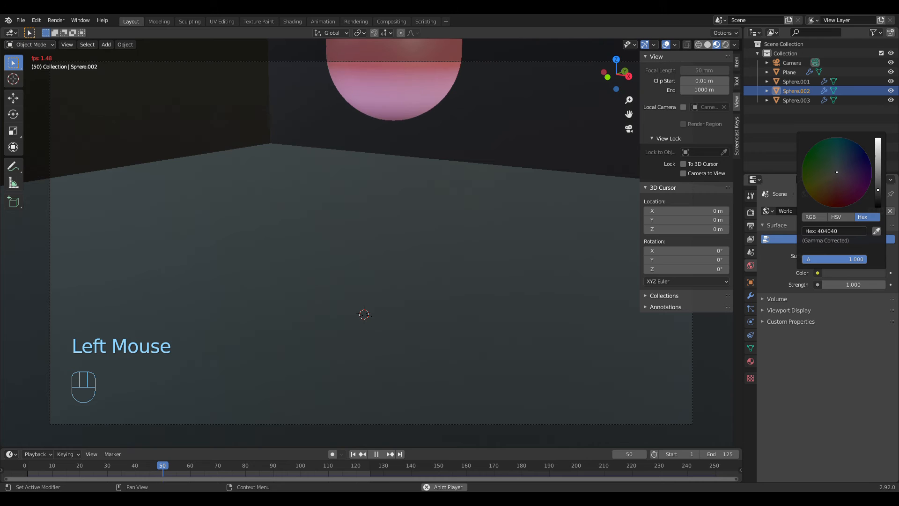
{"action": "left_click_drag", "start_coordinate": [878, 189], "coordinate": [878, 164]}
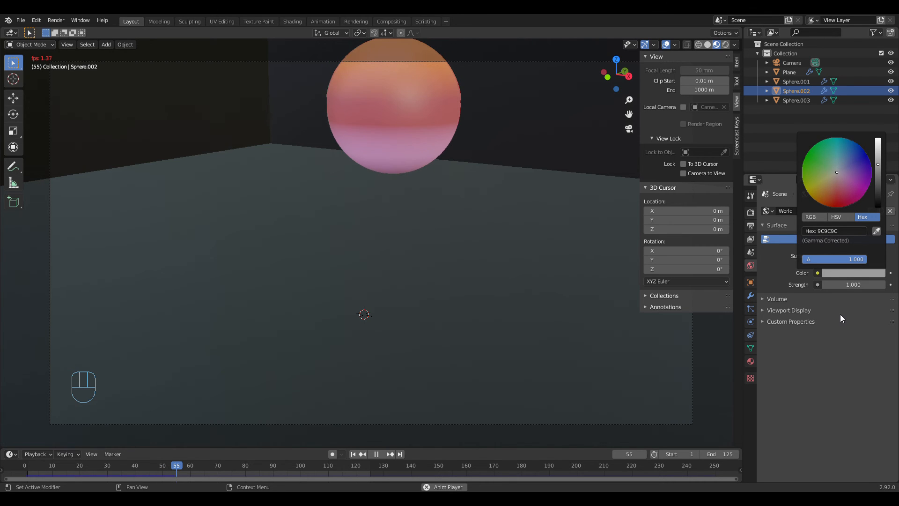
Step: Enable Bloom in the Eevee render settings
{"action": "left_click", "coordinate": [750, 213]}
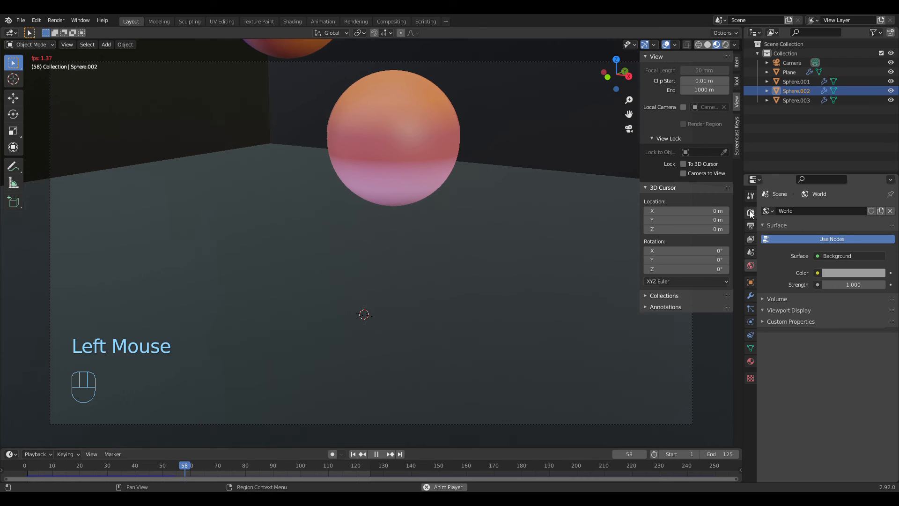
{"action": "left_click", "coordinate": [750, 213]}
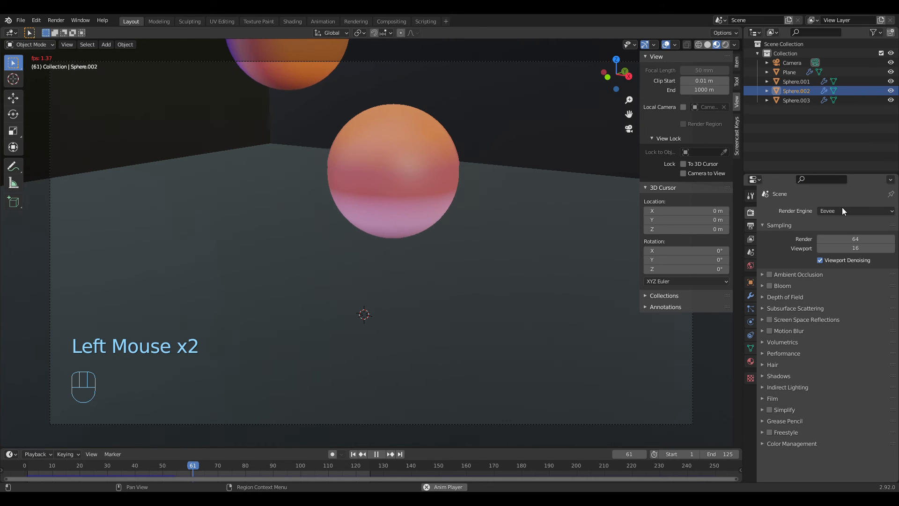
{"action": "left_click", "coordinate": [768, 286]}
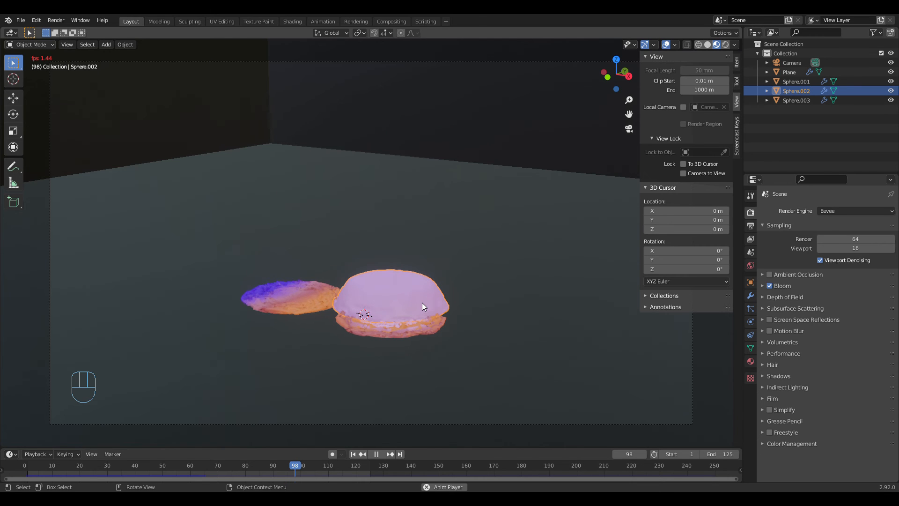
Step: Stop the playback and examine up close how the collapsed spheres overlap on the floor
{"action": "left_click", "coordinate": [376, 454]}
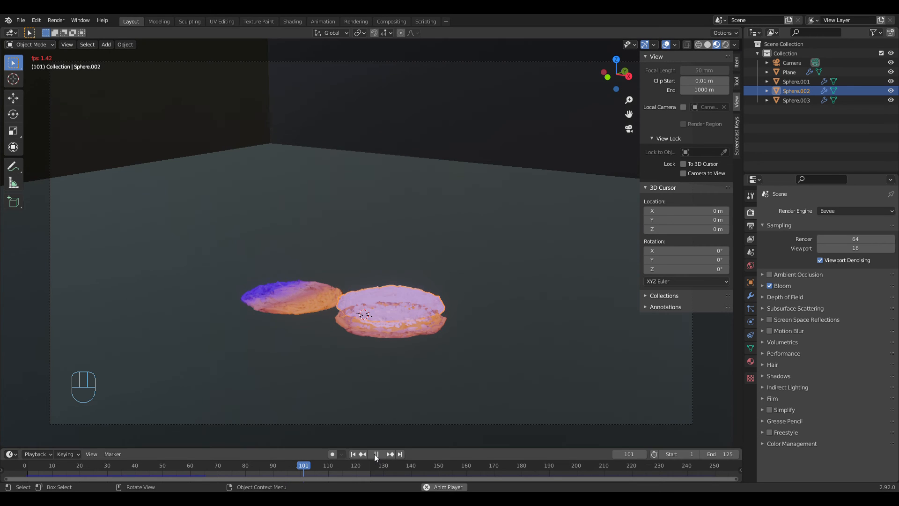
{"action": "middle_click_drag", "start_coordinate": [449, 335], "coordinate": [418, 323]}
{"action": "scroll", "coordinate": [491, 325], "scroll_direction": "up", "scroll_amount": 2}
{"action": "left_click", "coordinate": [418, 323]}
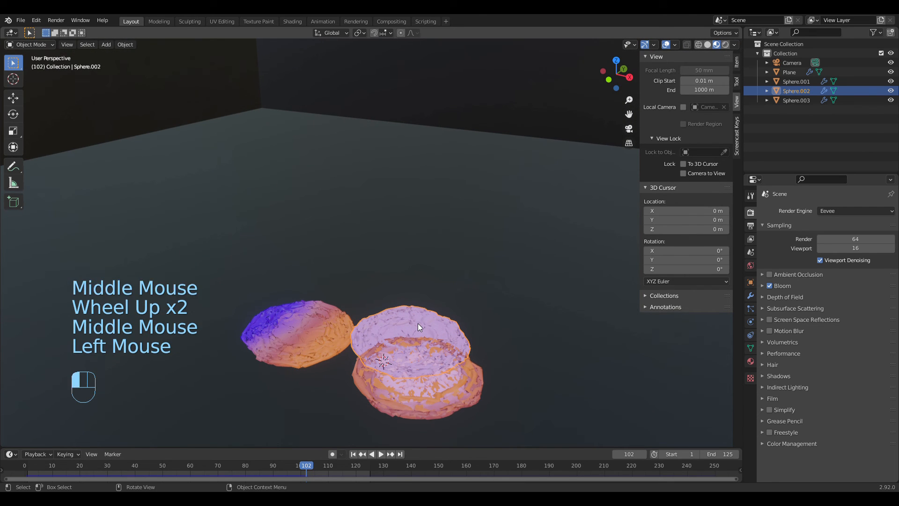
{"action": "left_click", "coordinate": [418, 323]}
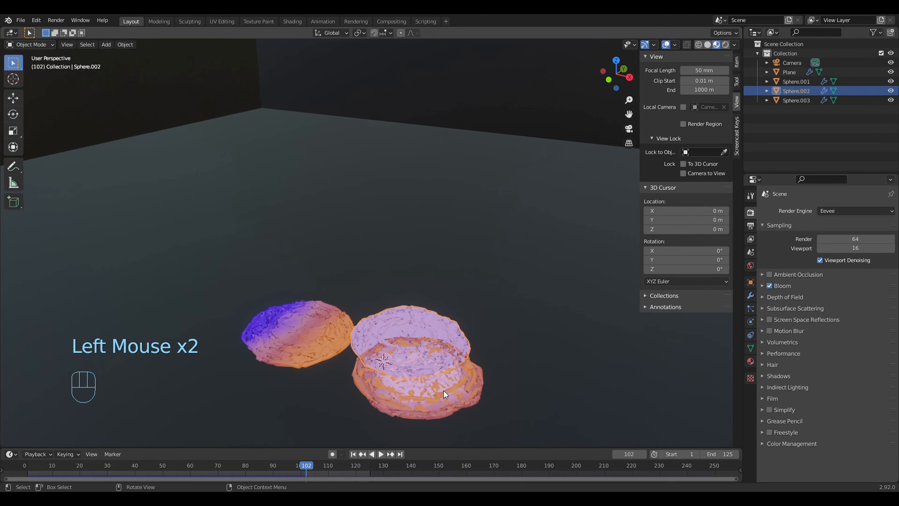
Step: Enable Collision physics for Sphere.003 and Sphere.002, and collapse their physics settings
{"action": "left_click", "coordinate": [468, 399]}
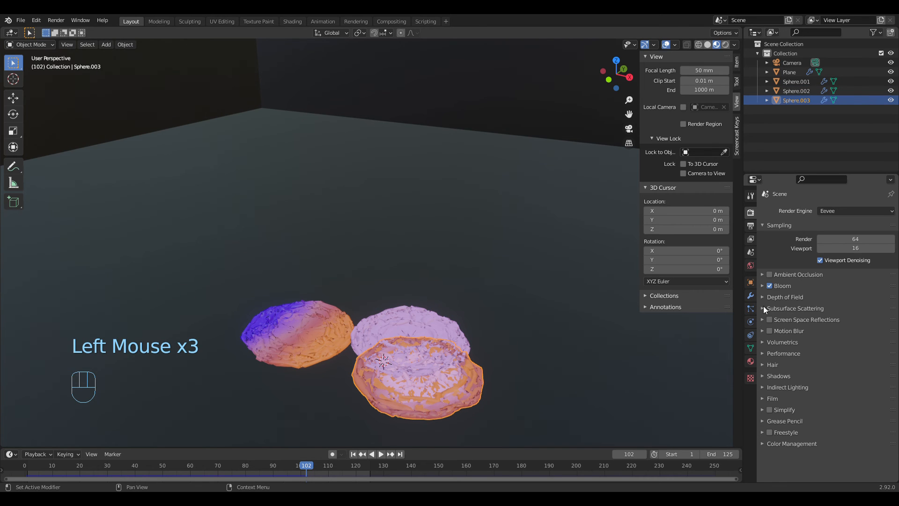
{"action": "left_click", "coordinate": [750, 321]}
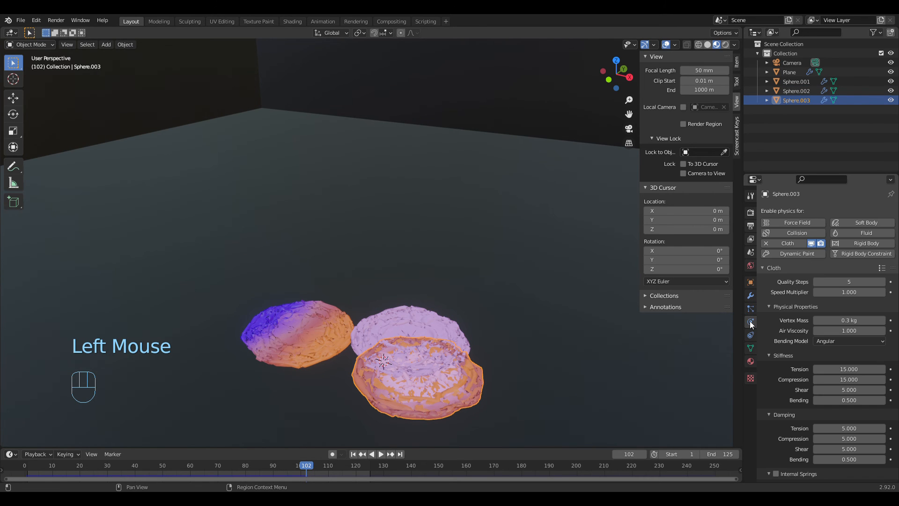
{"action": "left_click", "coordinate": [792, 232]}
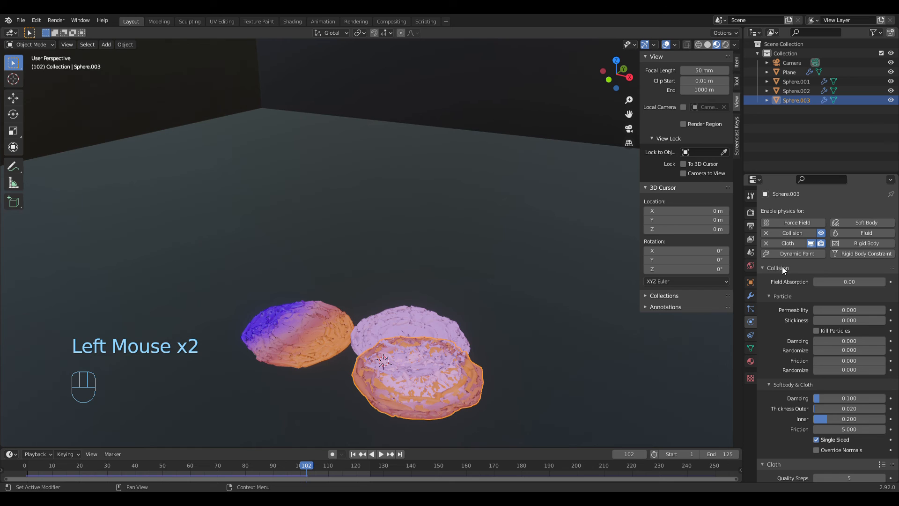
{"action": "left_click", "coordinate": [781, 266]}
{"action": "left_click", "coordinate": [431, 327]}
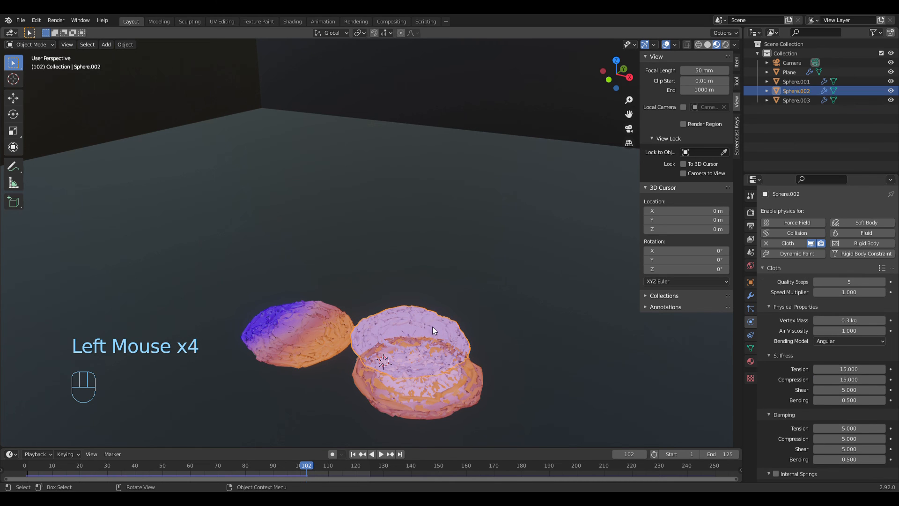
{"action": "left_click", "coordinate": [798, 232]}
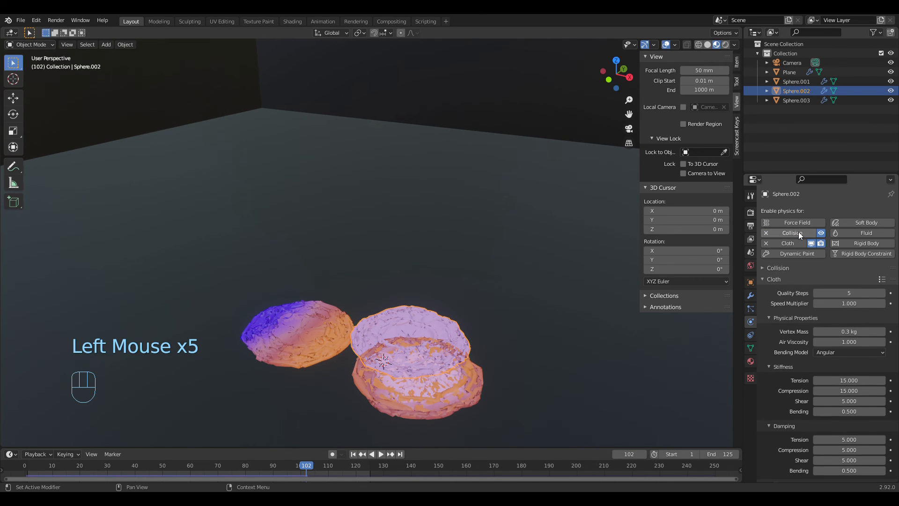
{"action": "left_click", "coordinate": [777, 280]}
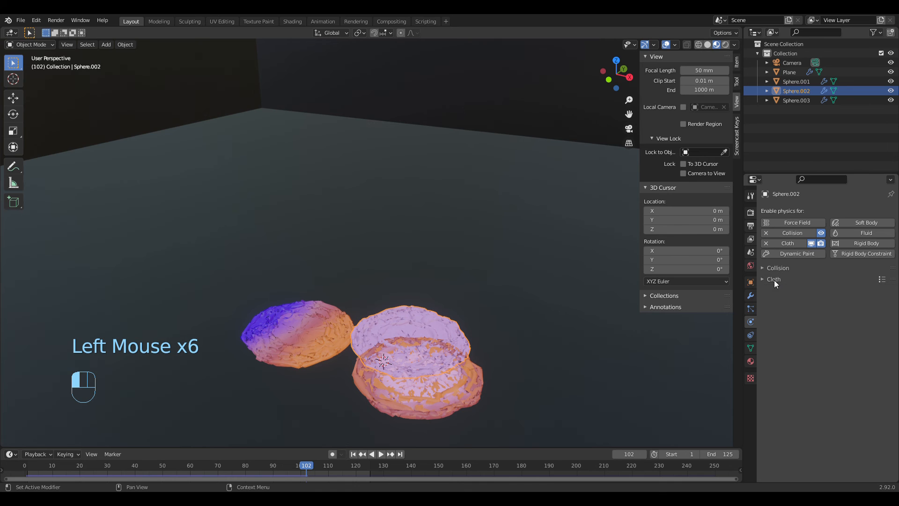
Step: Play the simulation from frame 1 in a wider view showing the room and all three spheres
{"action": "scroll", "coordinate": [403, 398], "scroll_direction": "down", "scroll_amount": 2}
{"action": "left_click", "coordinate": [354, 454]}
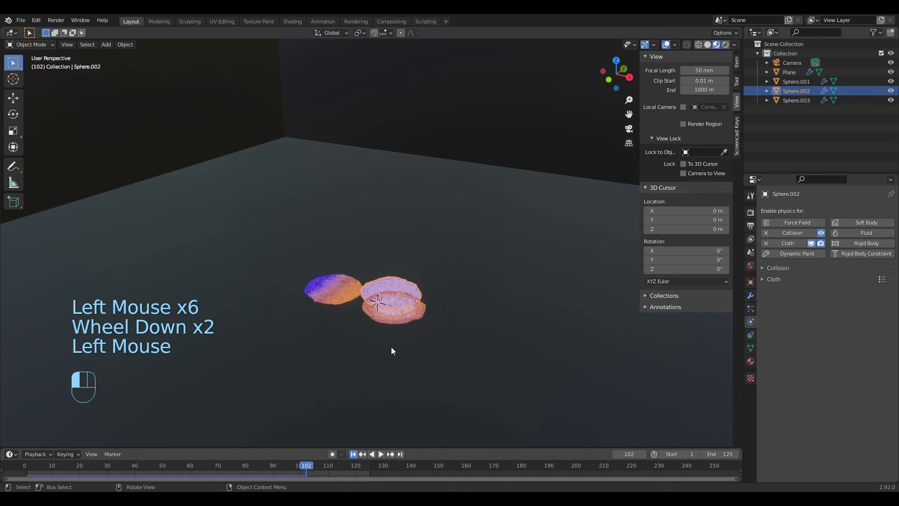
{"action": "middle_click_drag", "start_coordinate": [403, 340], "coordinate": [429, 327]}
{"action": "scroll", "coordinate": [421, 337], "scroll_direction": "down", "scroll_amount": 2}
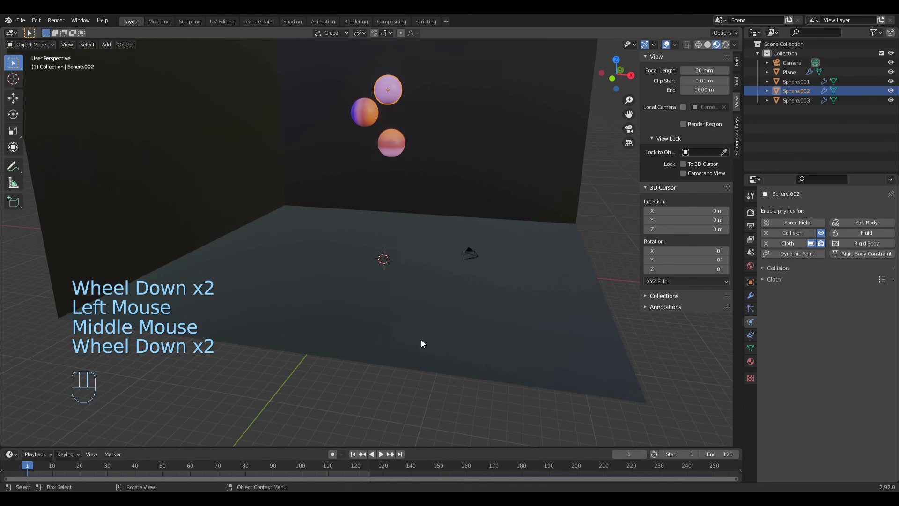
{"action": "left_click", "coordinate": [382, 455]}
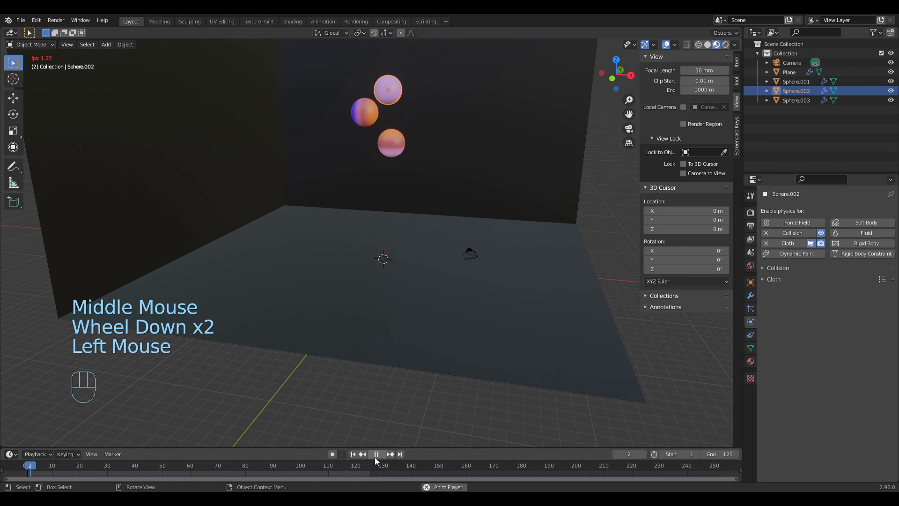
{"action": "left_click", "coordinate": [355, 453]}
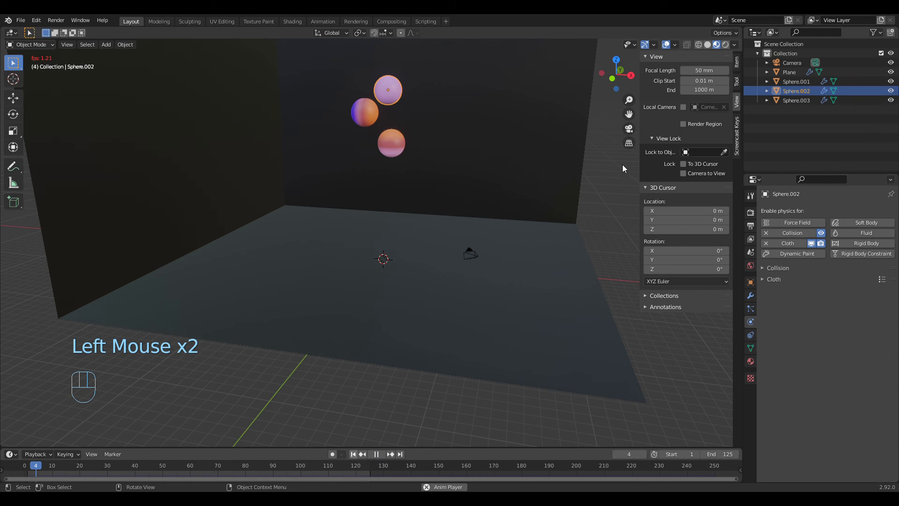
Step: Preview the running simulation through the camera in Rendered shading, then stop the playback
{"action": "left_click", "coordinate": [631, 133]}
{"action": "left_click", "coordinate": [628, 130]}
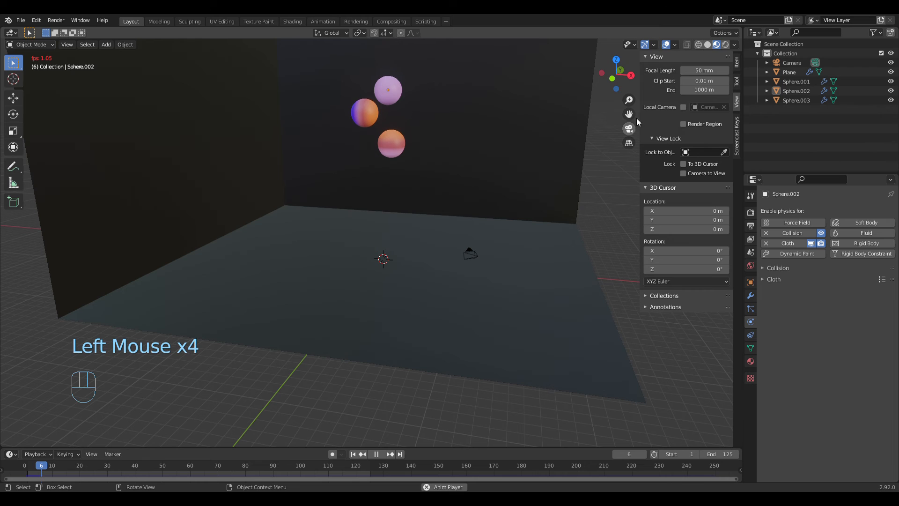
{"action": "left_click", "coordinate": [726, 46]}
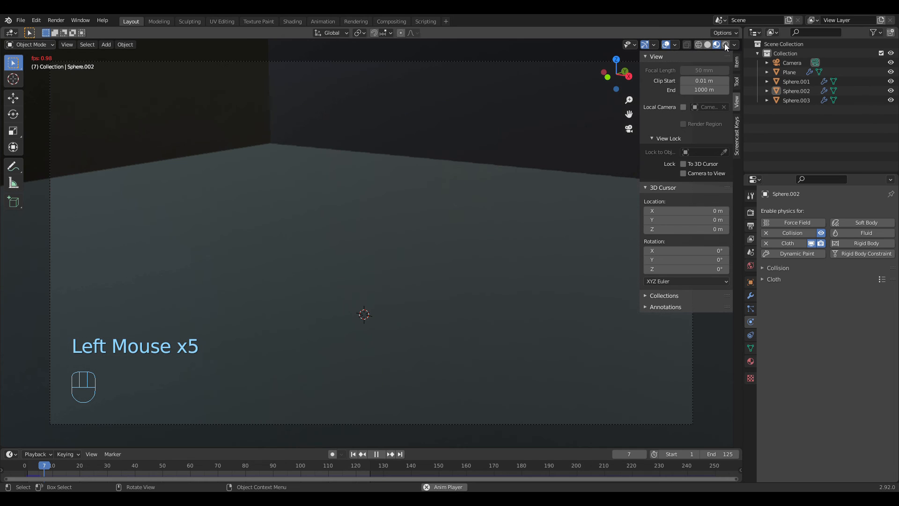
{"action": "left_click", "coordinate": [725, 44]}
{"action": "left_click", "coordinate": [431, 422]}
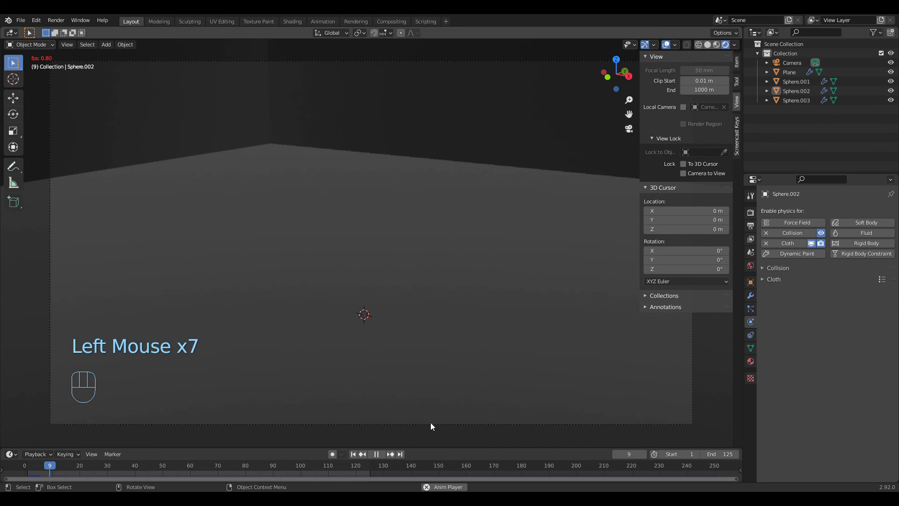
{"action": "left_click", "coordinate": [375, 454]}
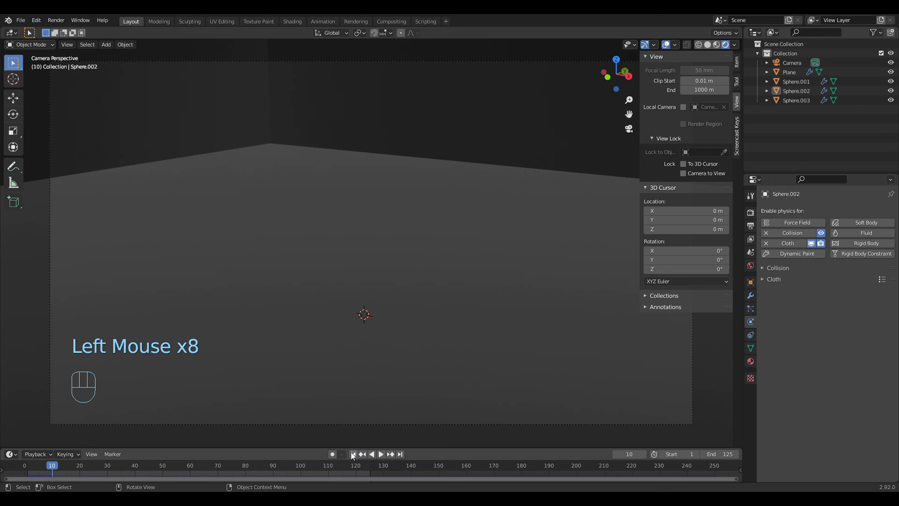
Step: Replay the animation briefly from frame 1, stop it, and return to frame 1 in a wide view of the room
{"action": "left_click", "coordinate": [353, 453]}
{"action": "left_click", "coordinate": [381, 453]}
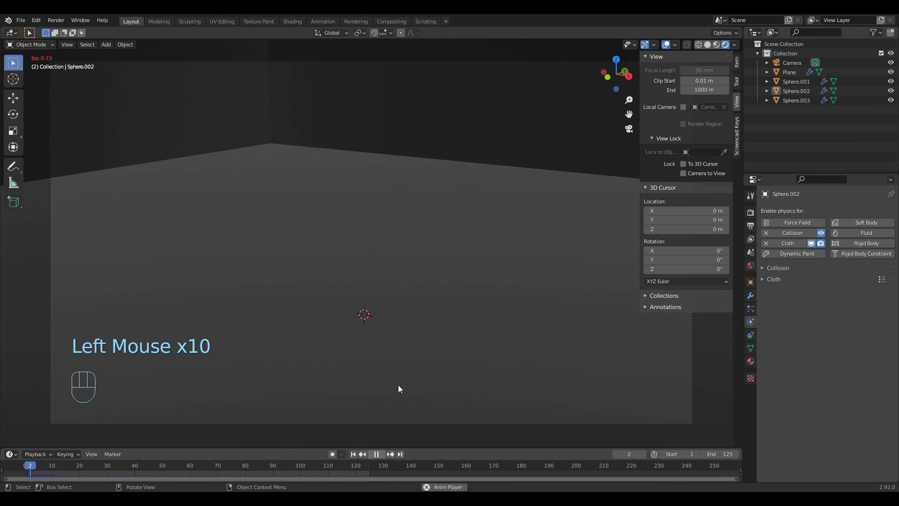
{"action": "left_click", "coordinate": [376, 455]}
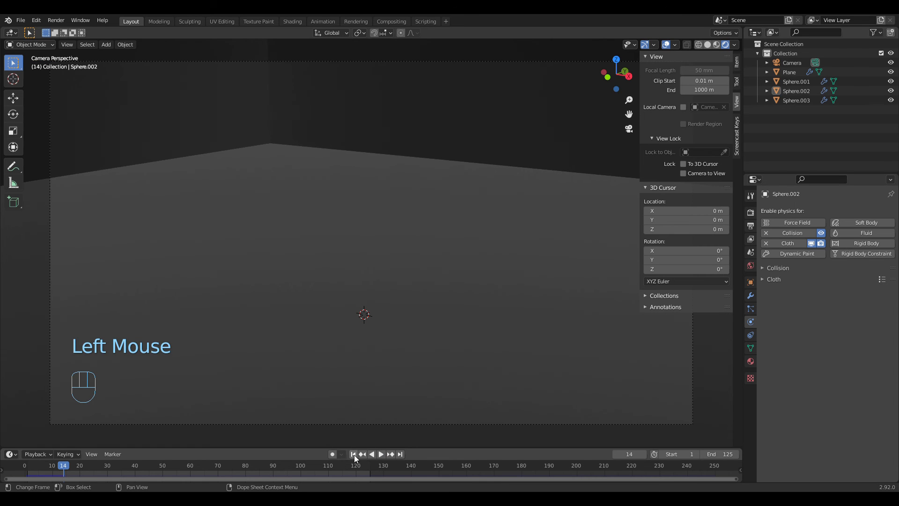
{"action": "scroll", "coordinate": [418, 380], "scroll_direction": "down", "scroll_amount": 3}
{"action": "middle_click_drag", "start_coordinate": [418, 380], "coordinate": [452, 346]}
{"action": "scroll", "coordinate": [448, 369], "scroll_direction": "down", "scroll_amount": 2}
{"action": "left_click", "coordinate": [353, 453]}
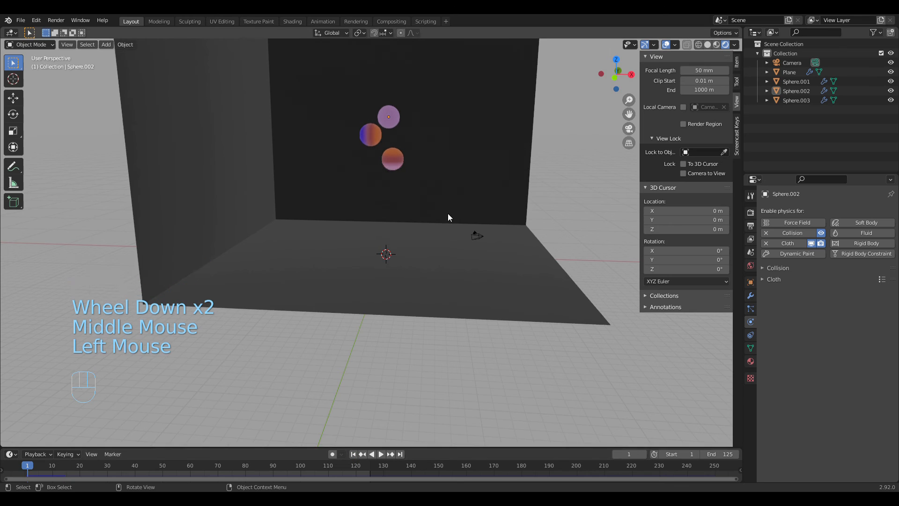
{"action": "scroll", "coordinate": [447, 213], "scroll_direction": "up", "scroll_amount": 2}
{"action": "middle_click_drag", "start_coordinate": [479, 156], "coordinate": [466, 243], "text": "shift"}
{"action": "scroll", "coordinate": [462, 259], "scroll_direction": "up", "scroll_amount": 3}
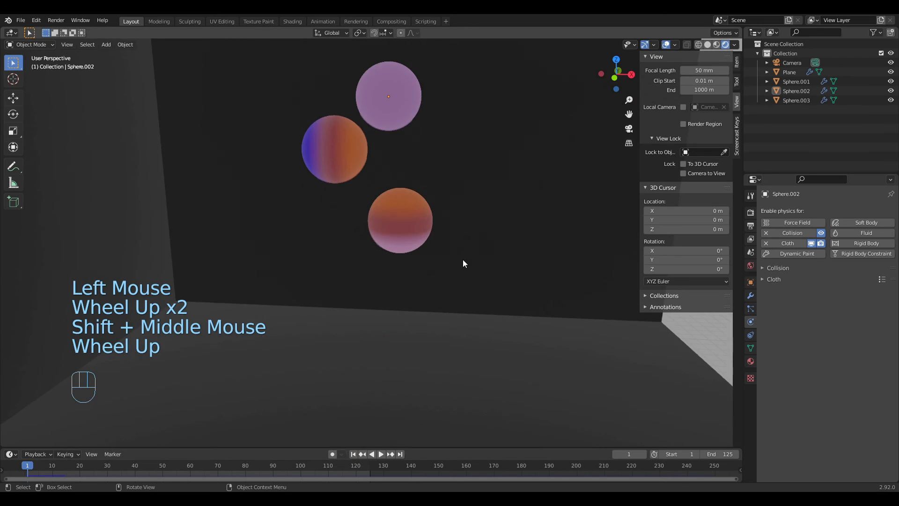
{"action": "left_click", "coordinate": [453, 228]}
{"action": "scroll", "coordinate": [454, 234], "scroll_direction": "down", "scroll_amount": 6}
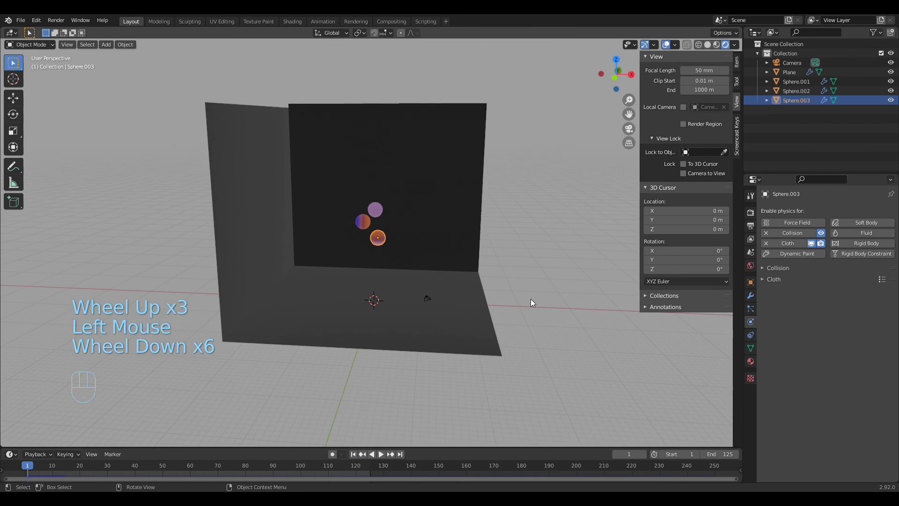
{"action": "left_click", "coordinate": [524, 304]}
Step: Add an area light at the 3D cursor and raise it along Z to just above the spheres
{"action": "middle_click_drag", "start_coordinate": [515, 311], "coordinate": [369, 246]}
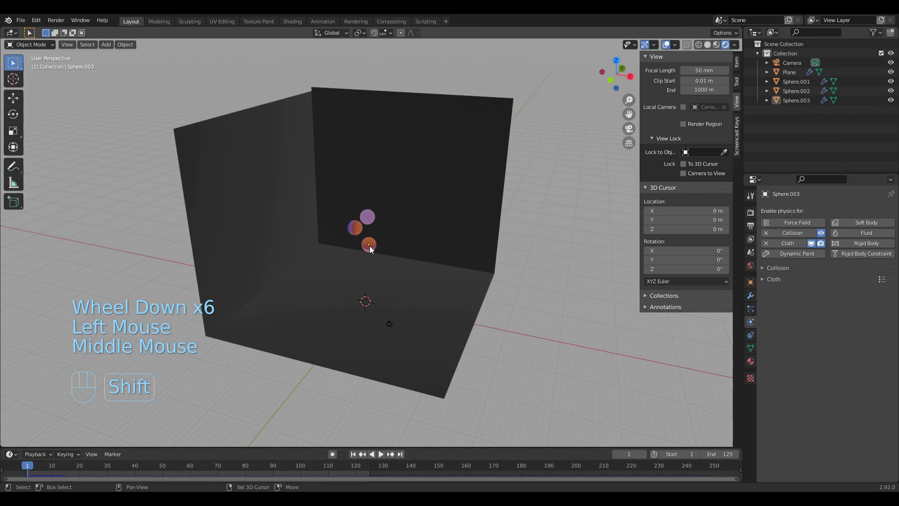
{"action": "key", "text": "shift+a"}
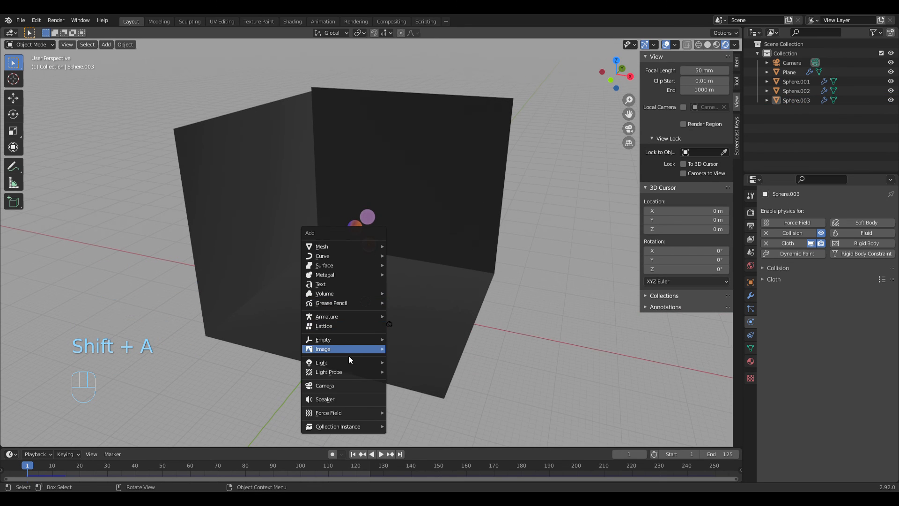
{"action": "mouse_move", "coordinate": [350, 363]}
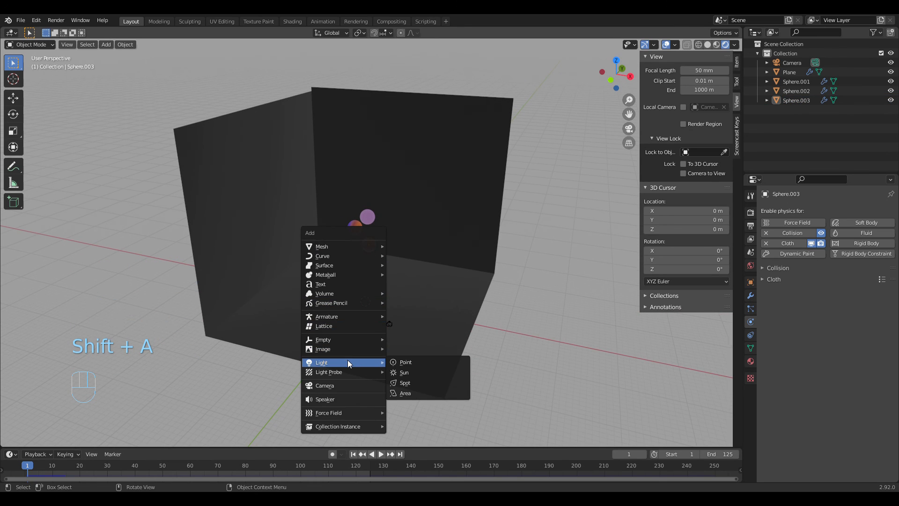
{"action": "left_click", "coordinate": [413, 392]}
{"action": "middle_click_drag", "start_coordinate": [429, 381], "coordinate": [493, 347]}
{"action": "key", "text": "g"}
{"action": "key", "text": "z"}
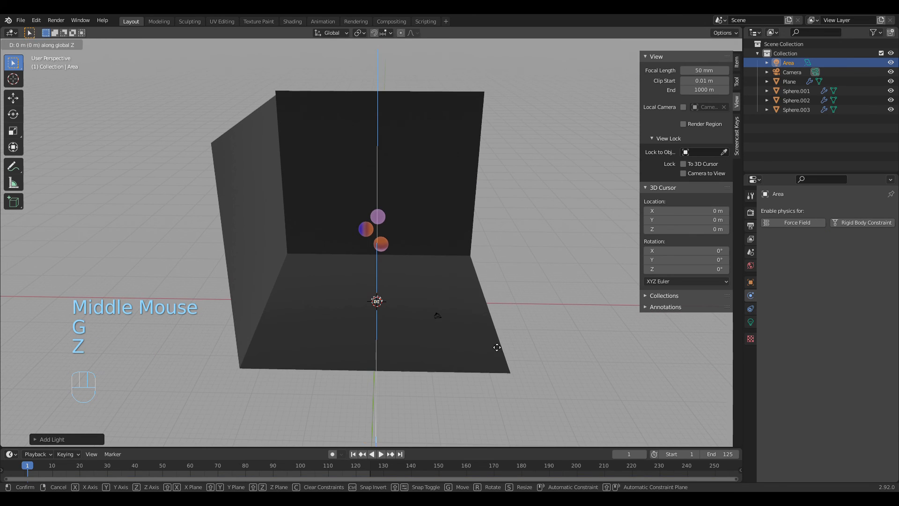
{"action": "left_click", "coordinate": [497, 261]}
{"action": "key", "text": "r"}
{"action": "key", "text": "x"}
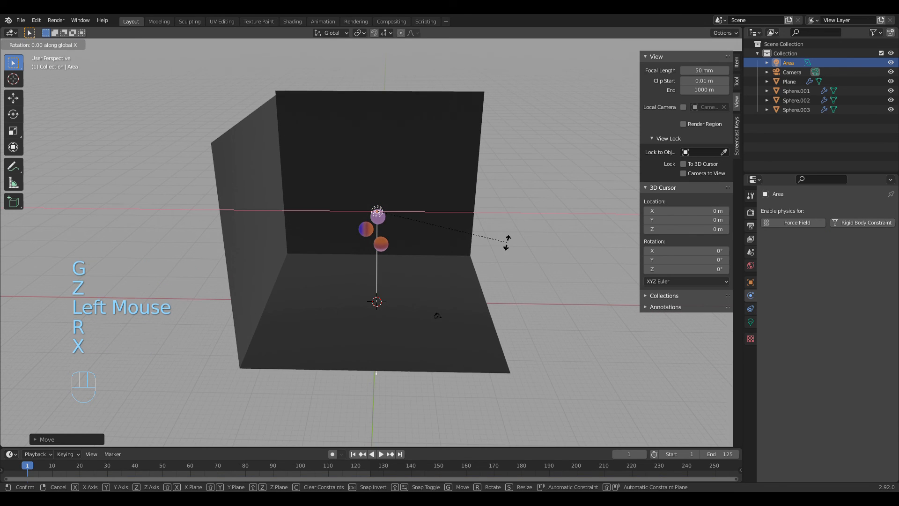
{"action": "right_click", "coordinate": [518, 355]}
Step: Rotate the area light 90° about the Y axis and move it along X past the room's open side, facing the spheres
{"action": "type", "text": "ry90"}
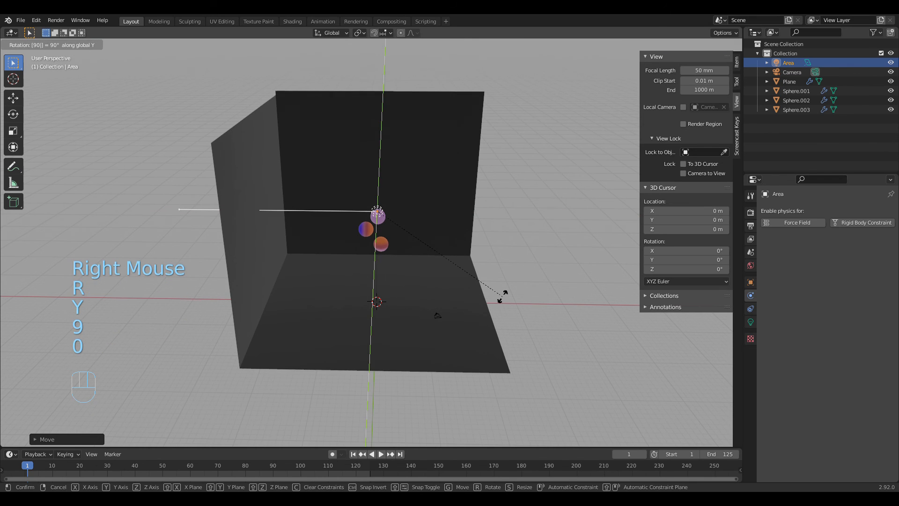
{"action": "left_click", "coordinate": [484, 300]}
{"action": "key", "text": "g"}
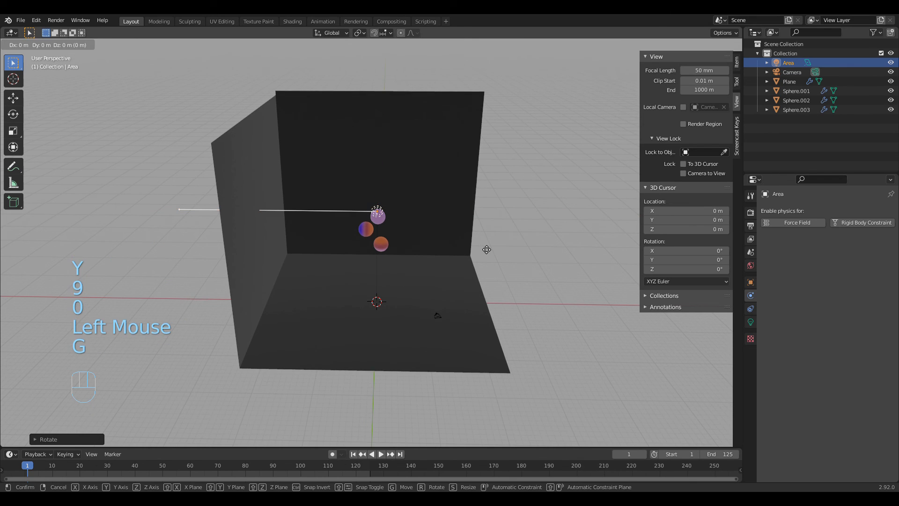
{"action": "key", "text": "x"}
{"action": "left_click", "coordinate": [660, 271]}
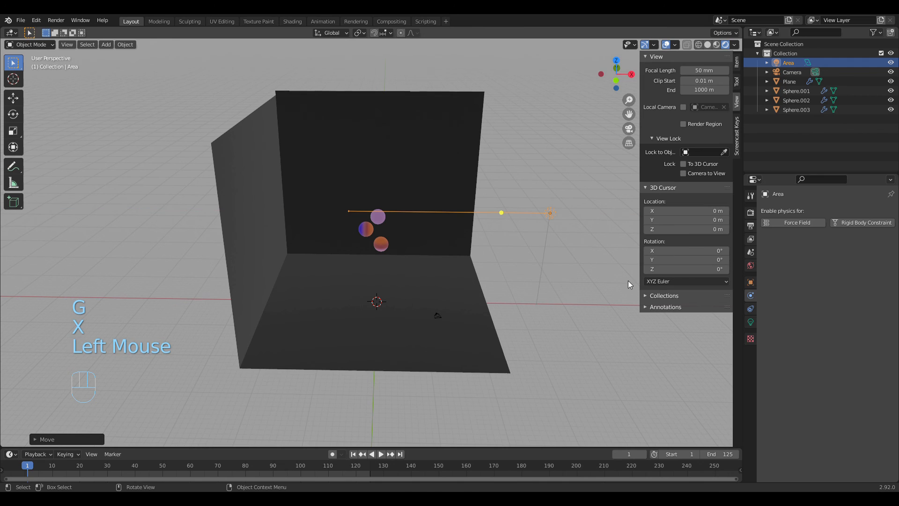
Step: Scale the area light up to a large panel and move it back along X to the room's open edge
{"action": "key", "text": "s"}
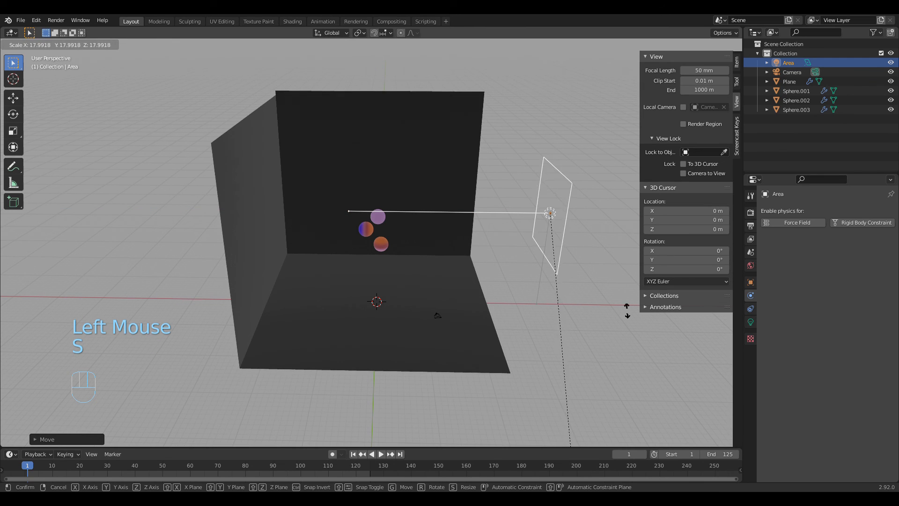
{"action": "left_click", "coordinate": [101, 320]}
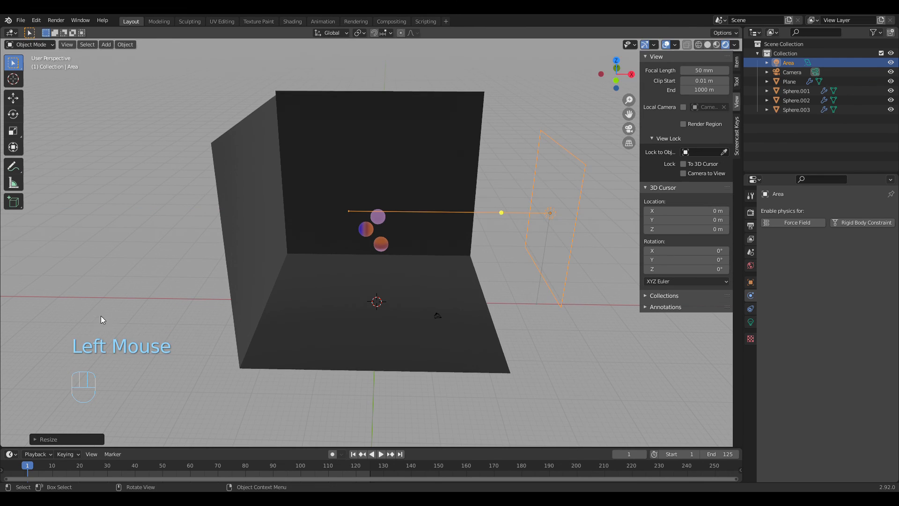
{"action": "key", "text": "g"}
{"action": "key", "text": "x"}
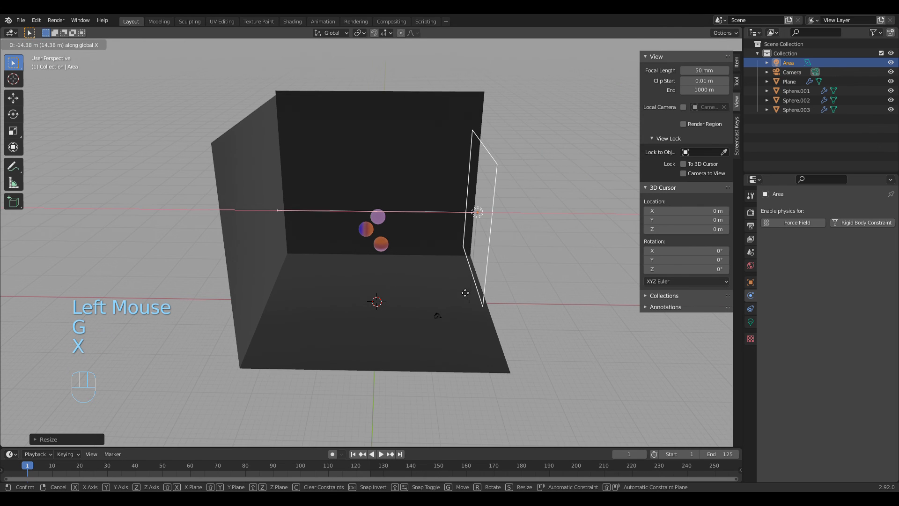
{"action": "left_click", "coordinate": [516, 321]}
Step: Tilt the area light down toward the floor and adjust its aim with a rotation about the X axis
{"action": "middle_click_drag", "start_coordinate": [515, 320], "coordinate": [514, 312]}
{"action": "scroll", "coordinate": [514, 312], "scroll_direction": "up", "scroll_amount": 2}
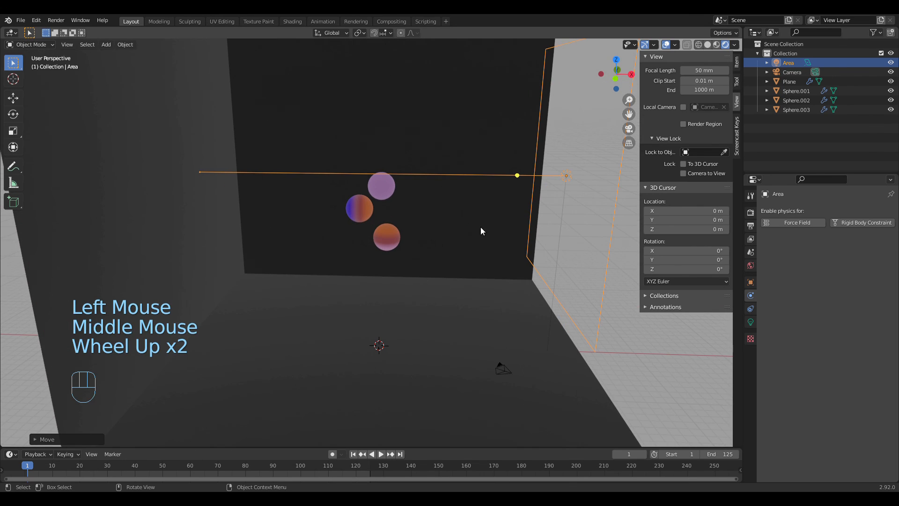
{"action": "key", "text": "r"}
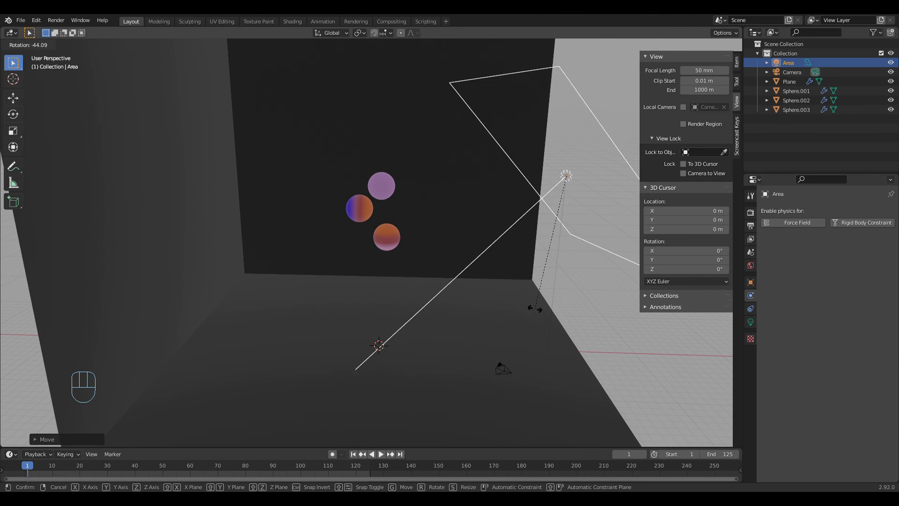
{"action": "left_click", "coordinate": [583, 333]}
{"action": "middle_click_drag", "start_coordinate": [583, 333], "coordinate": [485, 361]}
{"action": "key", "text": "r"}
{"action": "key", "text": "x"}
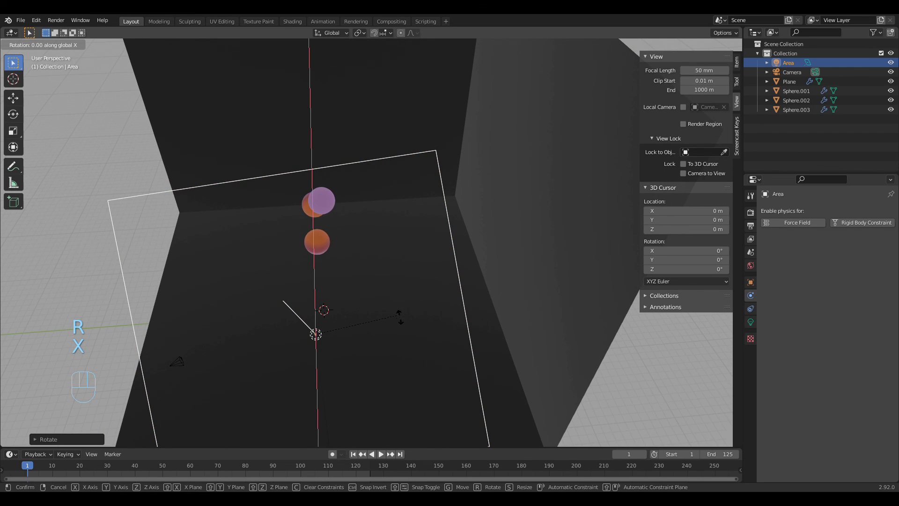
{"action": "left_click", "coordinate": [367, 305]}
Step: Set the area light's power to 400 W
{"action": "middle_click_drag", "start_coordinate": [504, 370], "coordinate": [590, 344]}
{"action": "scroll", "coordinate": [554, 348], "scroll_direction": "down", "scroll_amount": 2}
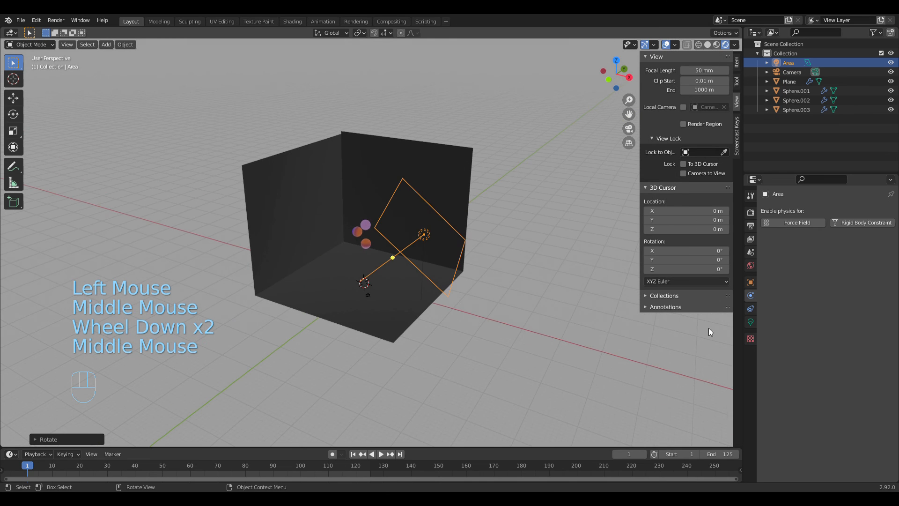
{"action": "left_click", "coordinate": [746, 322]}
{"action": "double_click", "coordinate": [839, 276]}
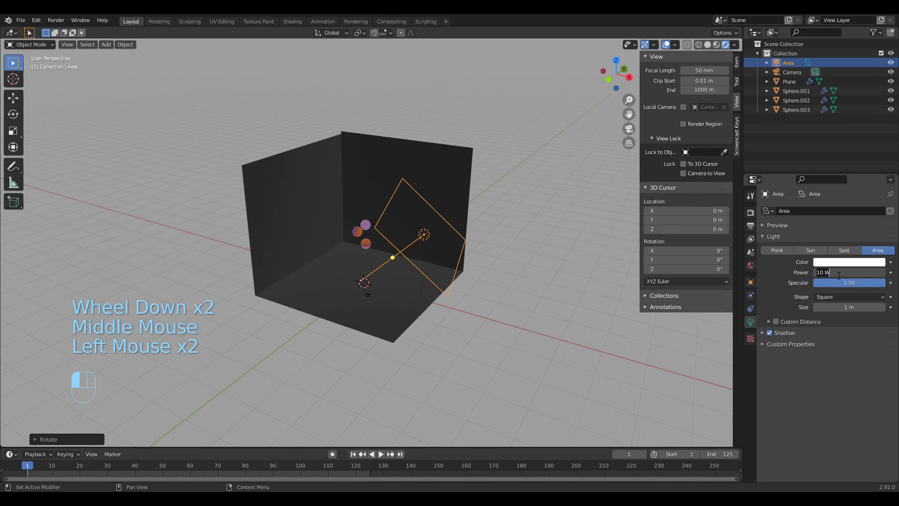
{"action": "type", "text": "100"}
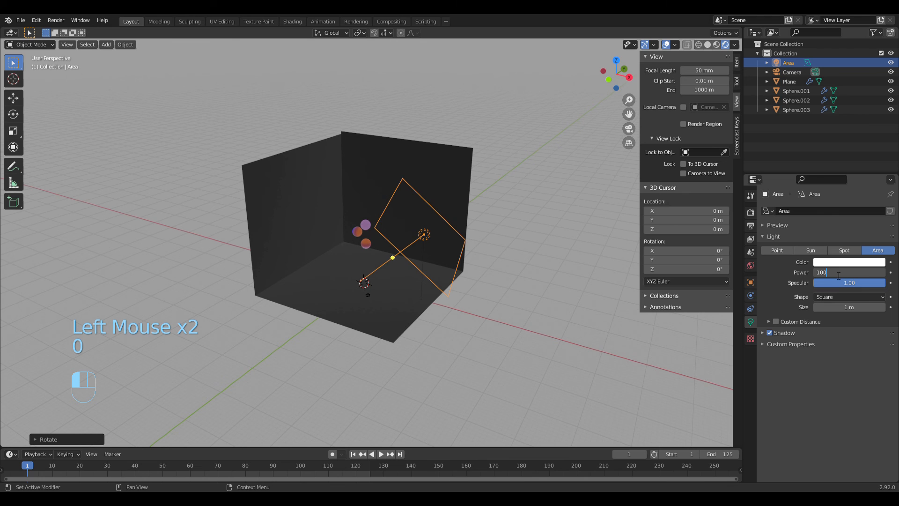
{"action": "key", "text": "BackSpace"}
{"action": "key", "text": "BackSpace"}
{"action": "key", "text": "BackSpace"}
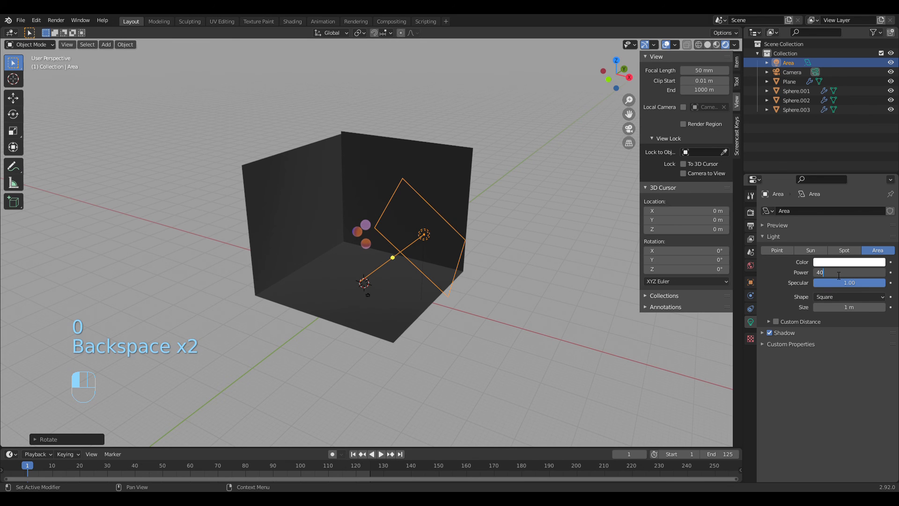
{"action": "type", "text": "0 W"}
{"action": "key", "text": "Return"}
Step: Readjust the area light's tilt toward the floor and scale the light up further
{"action": "scroll", "coordinate": [484, 360], "scroll_direction": "up", "scroll_amount": 4}
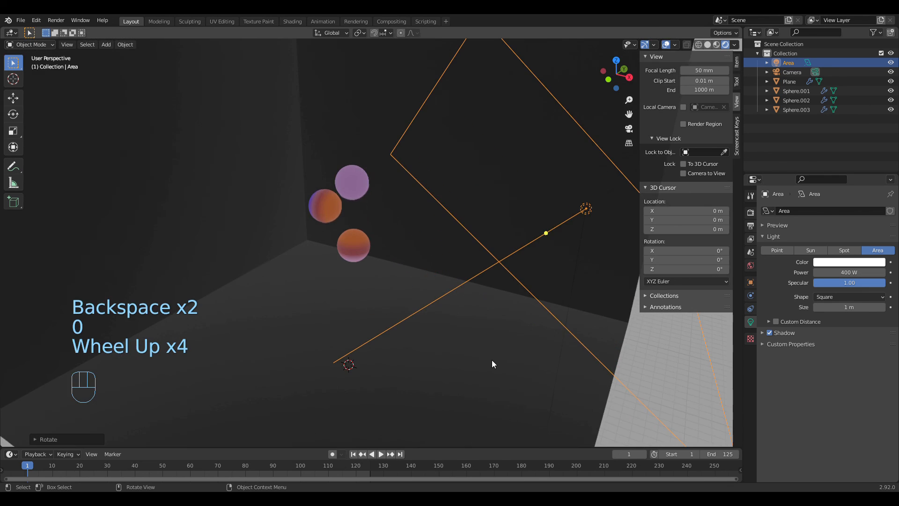
{"action": "middle_click_drag", "start_coordinate": [491, 363], "coordinate": [502, 347]}
{"action": "scroll", "coordinate": [503, 347], "scroll_direction": "down", "scroll_amount": 2}
{"action": "key", "text": "r"}
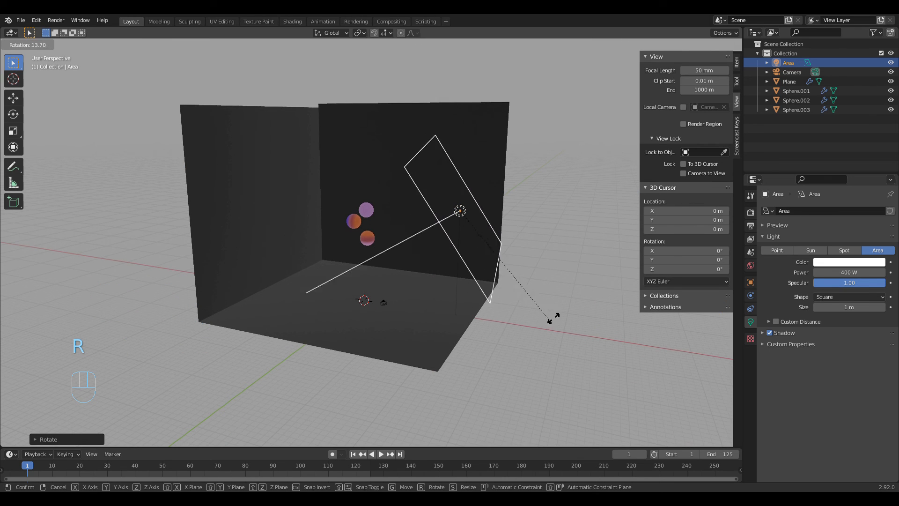
{"action": "left_click", "coordinate": [565, 301]}
{"action": "key", "text": "s"}
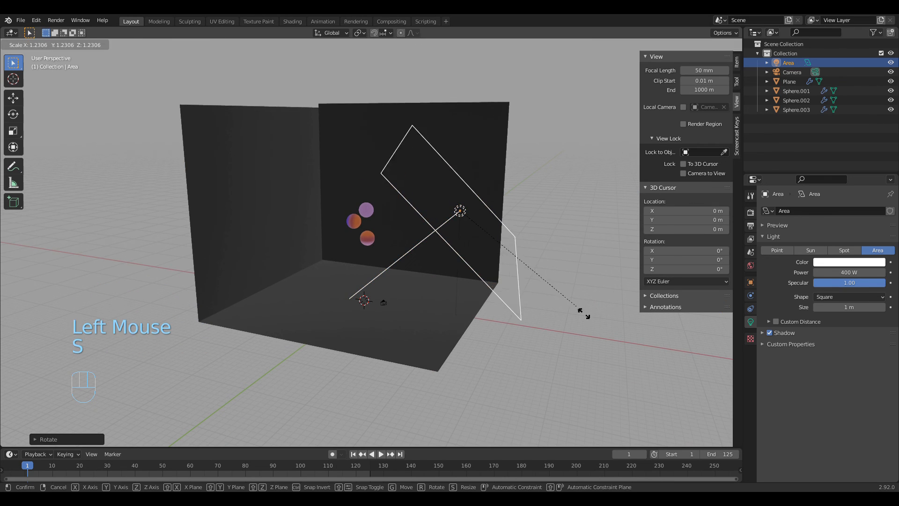
{"action": "left_click", "coordinate": [592, 325]}
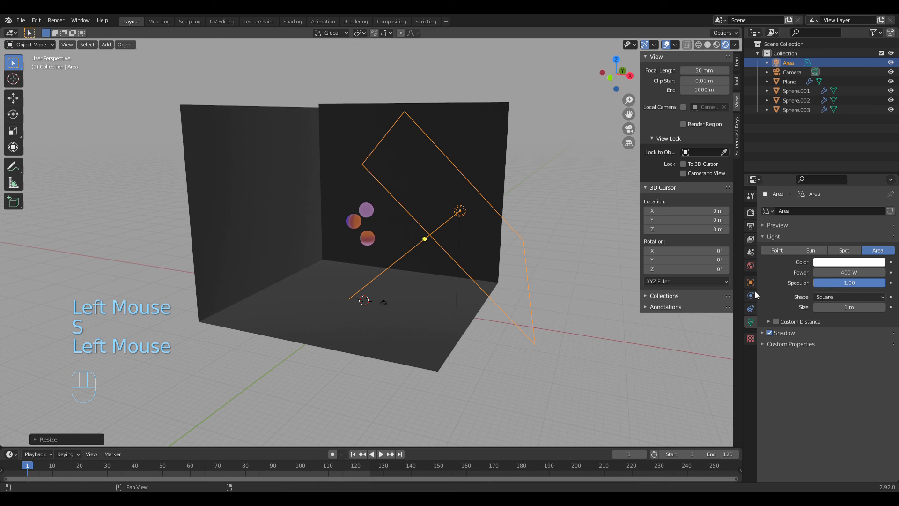
Step: Increase the area light's power to 500 W
{"action": "left_click", "coordinate": [856, 273]}
{"action": "type", "text": "500"}
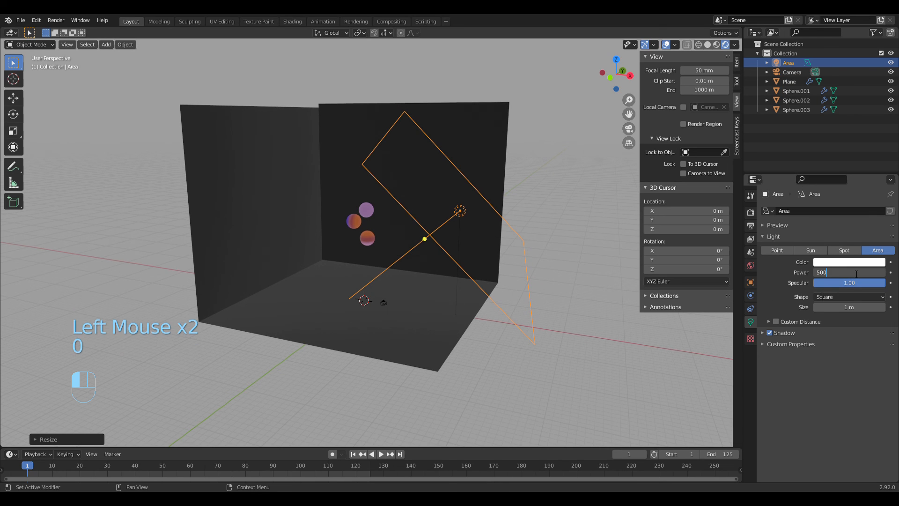
{"action": "key", "text": "Return"}
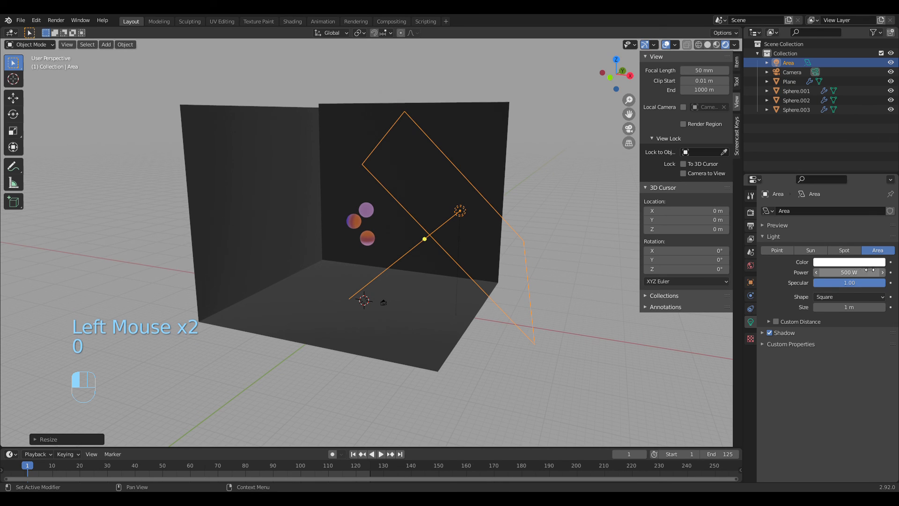
Step: Play the simulation from frame 1 and watch the falling spheres in a close-up camera view
{"action": "left_click", "coordinate": [380, 454]}
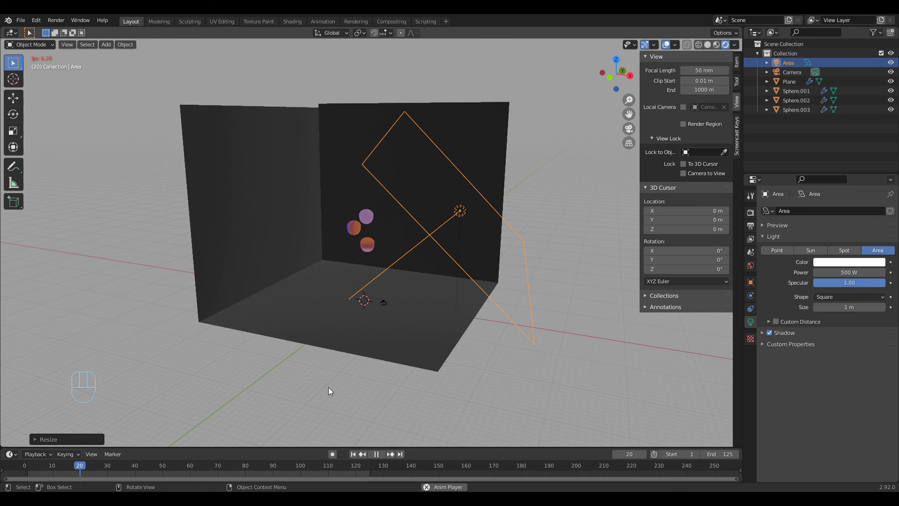
{"action": "left_click", "coordinate": [629, 130]}
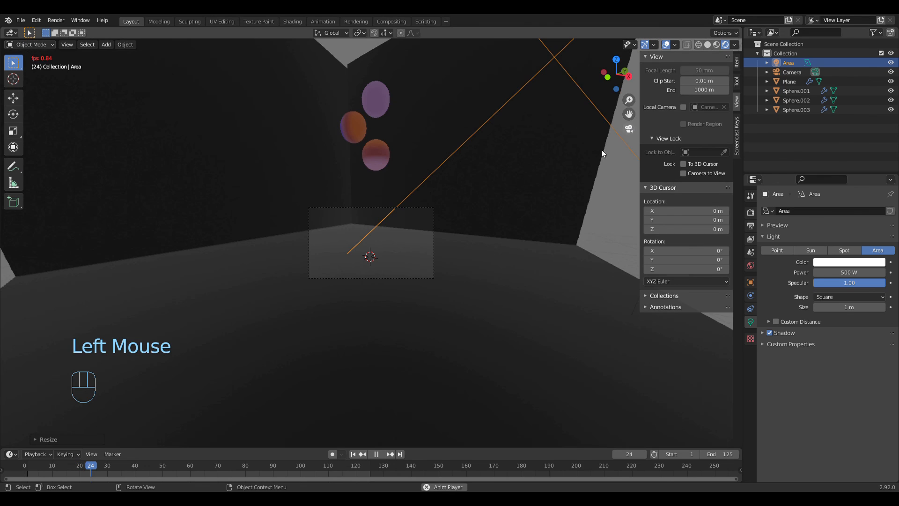
{"action": "scroll", "coordinate": [448, 311], "scroll_direction": "up", "scroll_amount": 1}
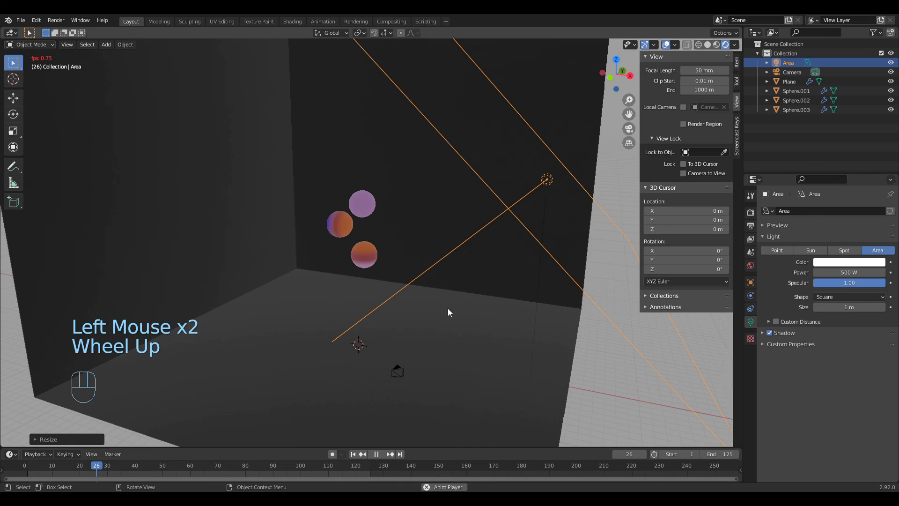
{"action": "scroll", "coordinate": [448, 310], "scroll_direction": "up", "scroll_amount": 1}
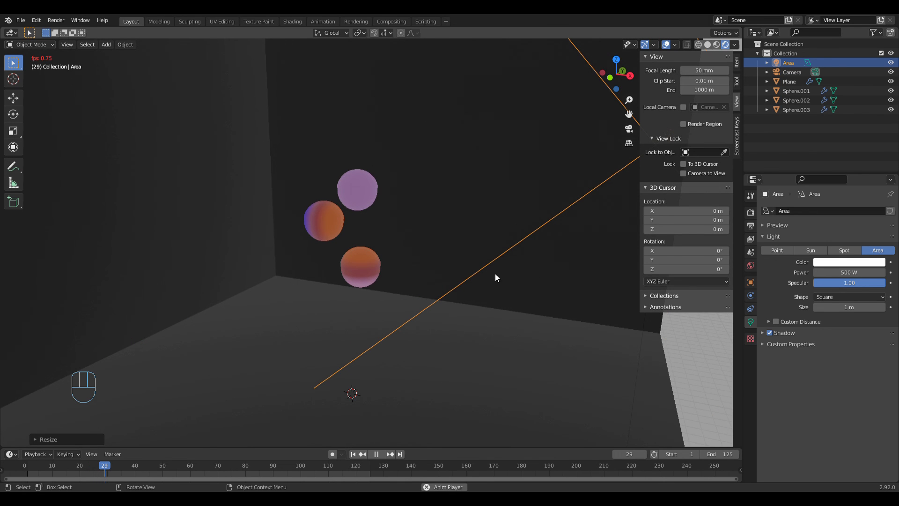
{"action": "left_click", "coordinate": [629, 129]}
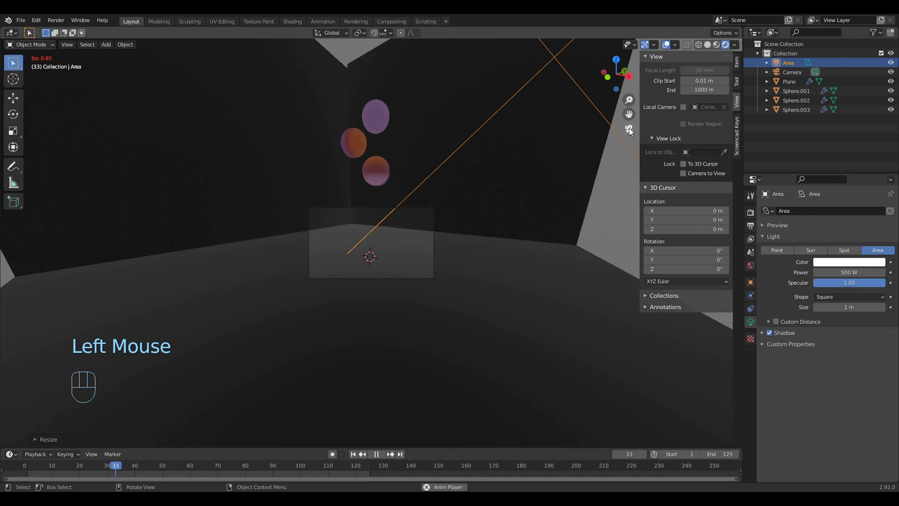
{"action": "scroll", "coordinate": [493, 326], "scroll_direction": "up", "scroll_amount": 1}
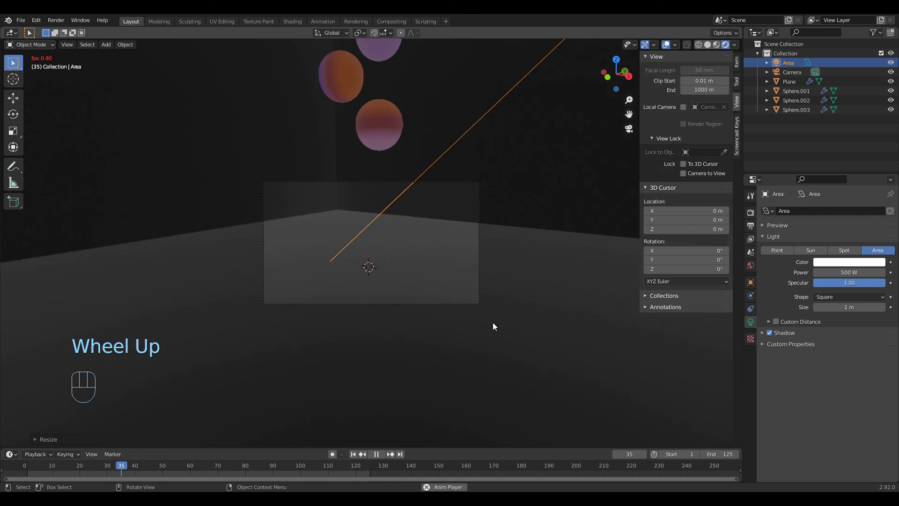
{"action": "scroll", "coordinate": [494, 326], "scroll_direction": "up", "scroll_amount": 1}
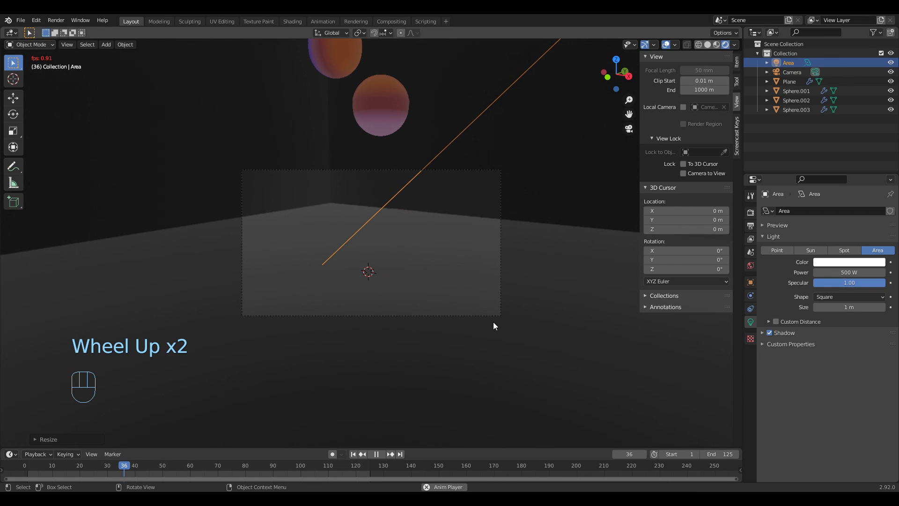
{"action": "scroll", "coordinate": [494, 327], "scroll_direction": "up", "scroll_amount": 1}
{"action": "scroll", "coordinate": [494, 326], "scroll_direction": "up", "scroll_amount": 1}
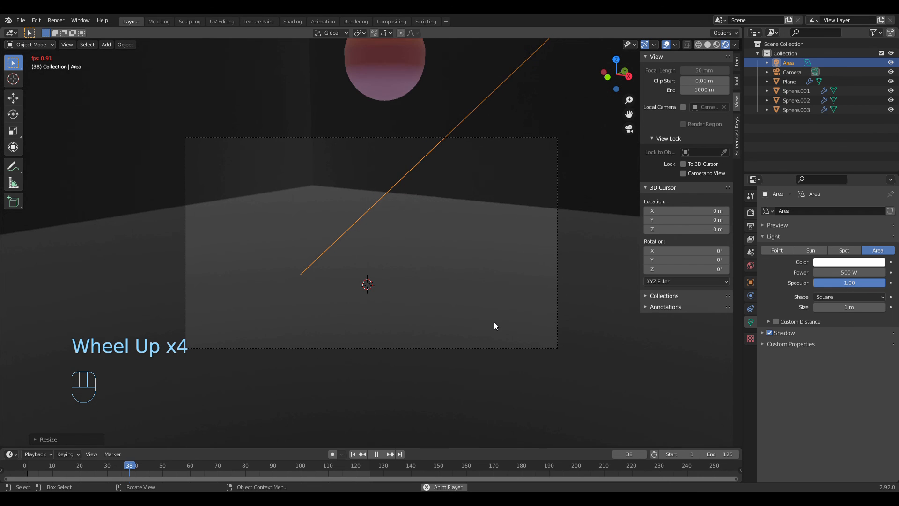
{"action": "scroll", "coordinate": [494, 323], "scroll_direction": "up", "scroll_amount": 1}
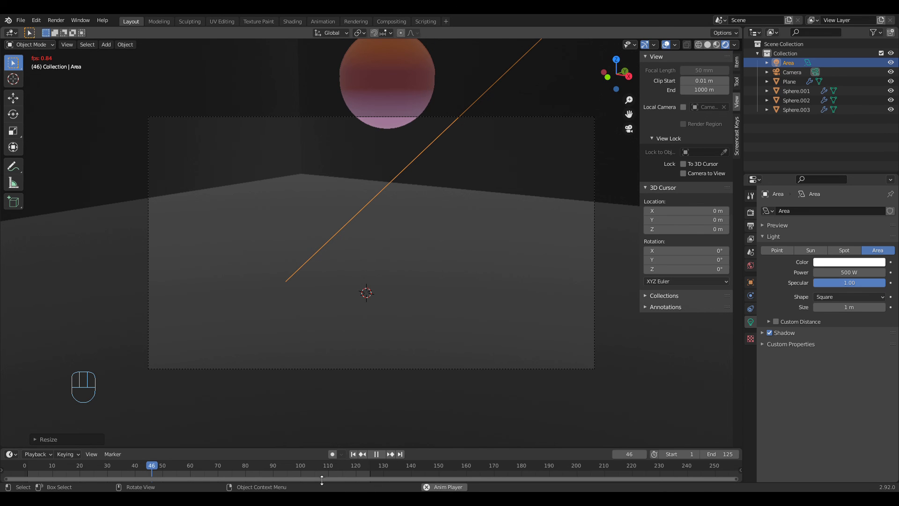
Step: Watch more of the sphere simulation, stop the playback and return to frame 1
{"action": "left_click", "coordinate": [274, 466]}
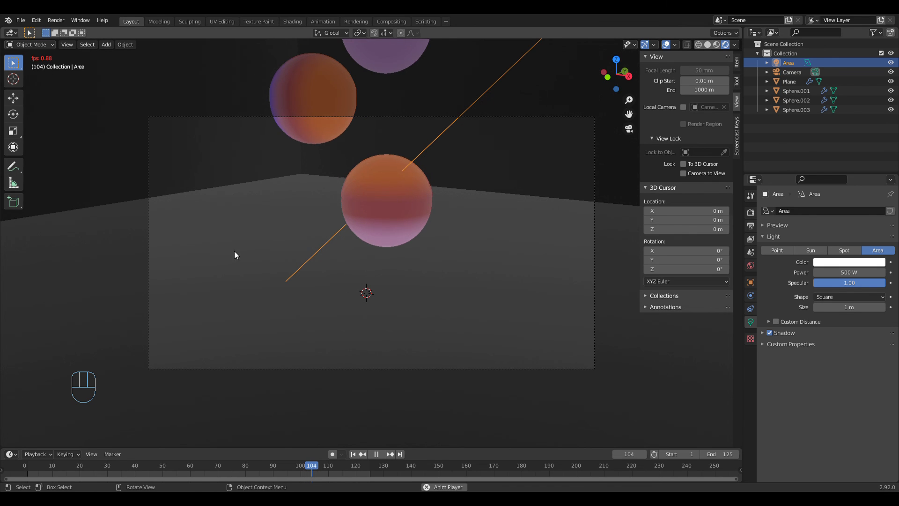
{"action": "left_click", "coordinate": [375, 453]}
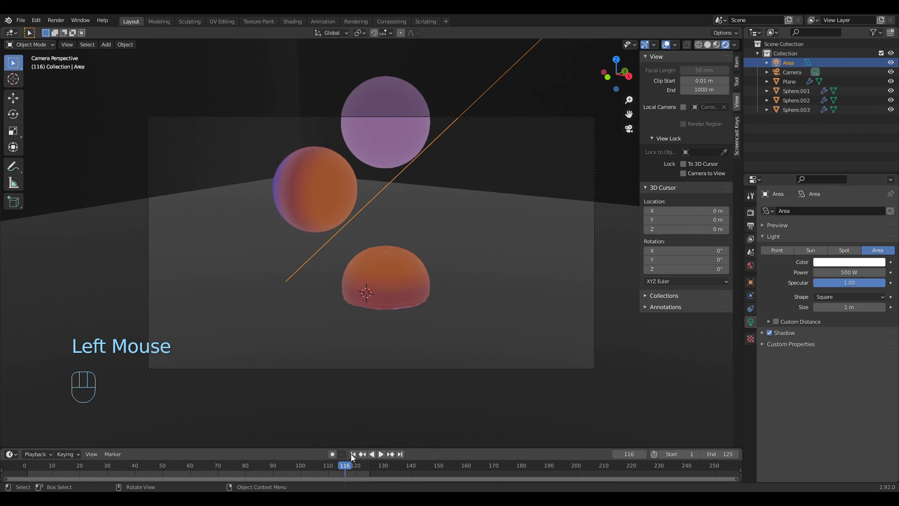
{"action": "left_click", "coordinate": [353, 454]}
Step: Assign an Environment Texture to the world background colour and load the image hdriforpop.hdr
{"action": "scroll", "coordinate": [421, 358], "scroll_direction": "down", "scroll_amount": 4}
{"action": "middle_click_drag", "start_coordinate": [430, 357], "coordinate": [487, 355]}
{"action": "scroll", "coordinate": [450, 366], "scroll_direction": "down", "scroll_amount": 3}
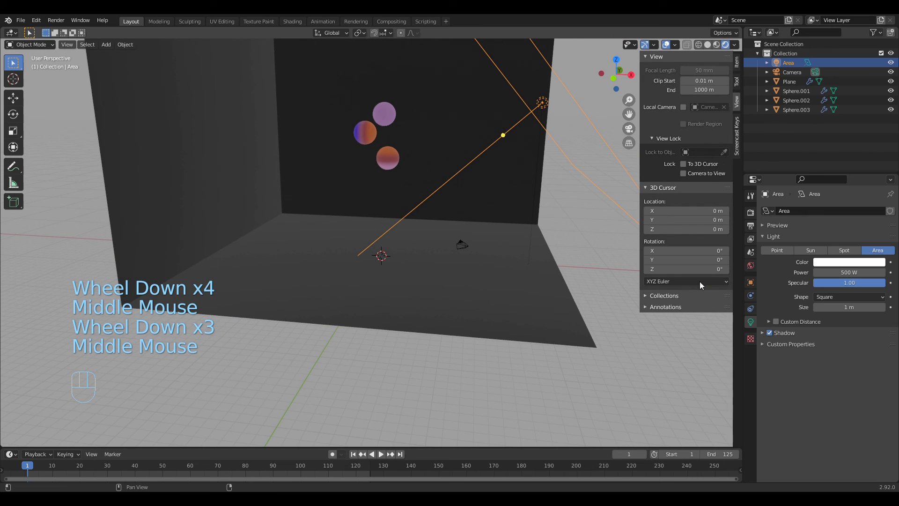
{"action": "left_click", "coordinate": [751, 266]}
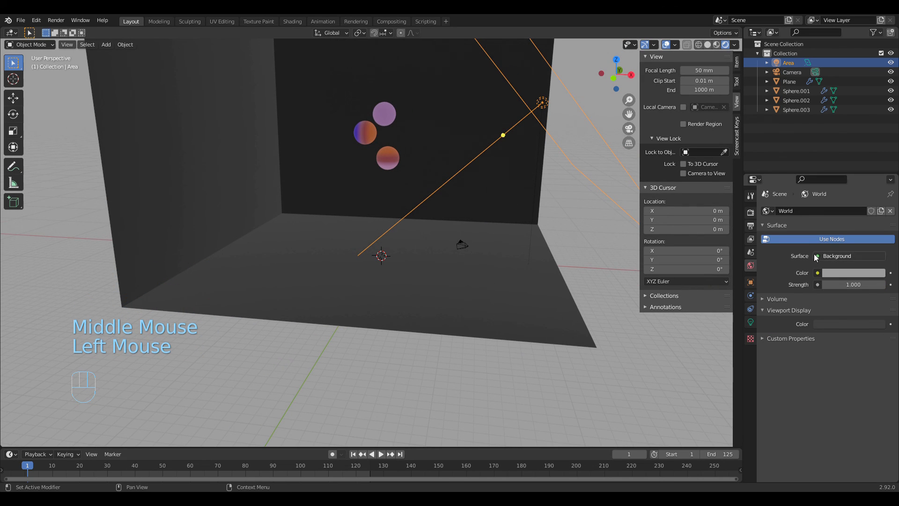
{"action": "left_click", "coordinate": [817, 272]}
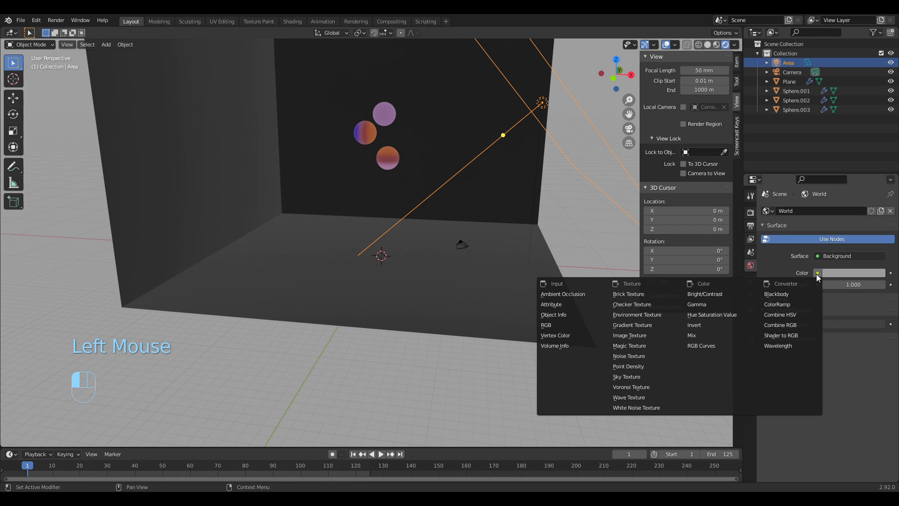
{"action": "left_click", "coordinate": [640, 318]}
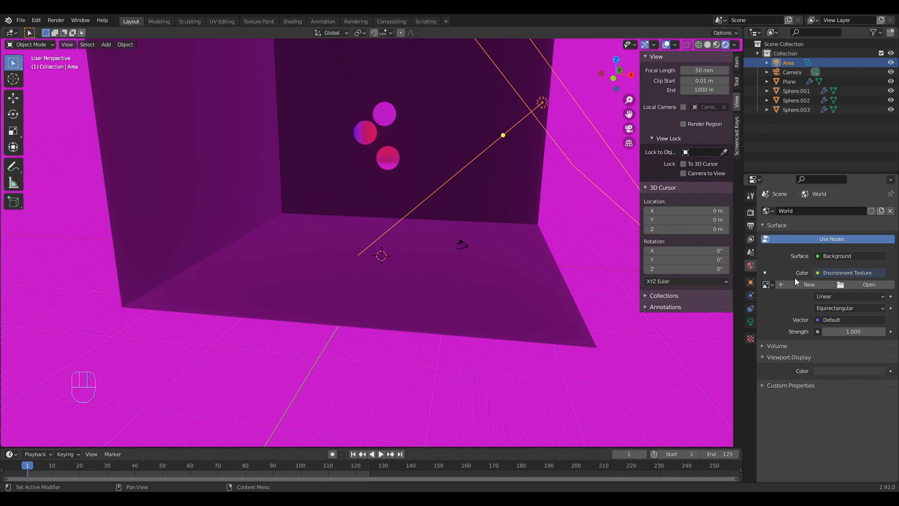
{"action": "left_click", "coordinate": [817, 273]}
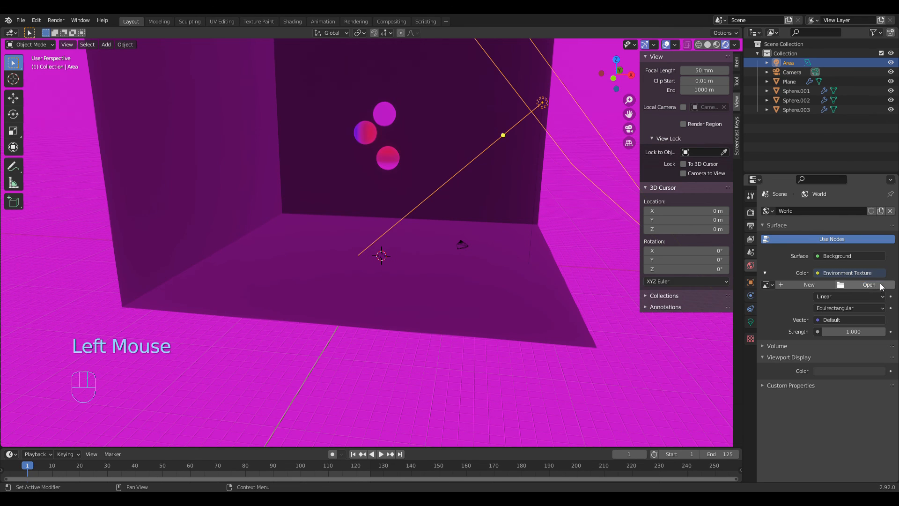
{"action": "left_click", "coordinate": [873, 287]}
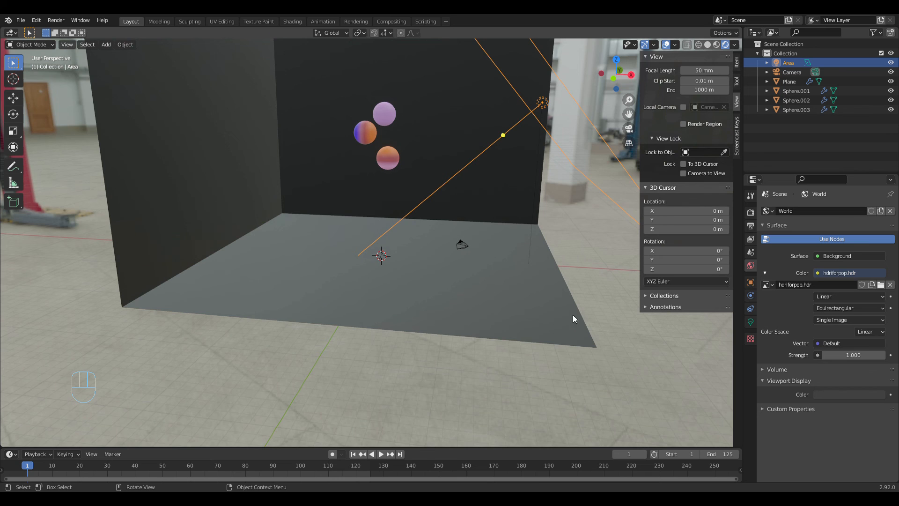
Step: Examine the HDRI-lit spheres, walls and floor through the camera and from other angles
{"action": "middle_click_drag", "start_coordinate": [572, 315], "coordinate": [572, 297]}
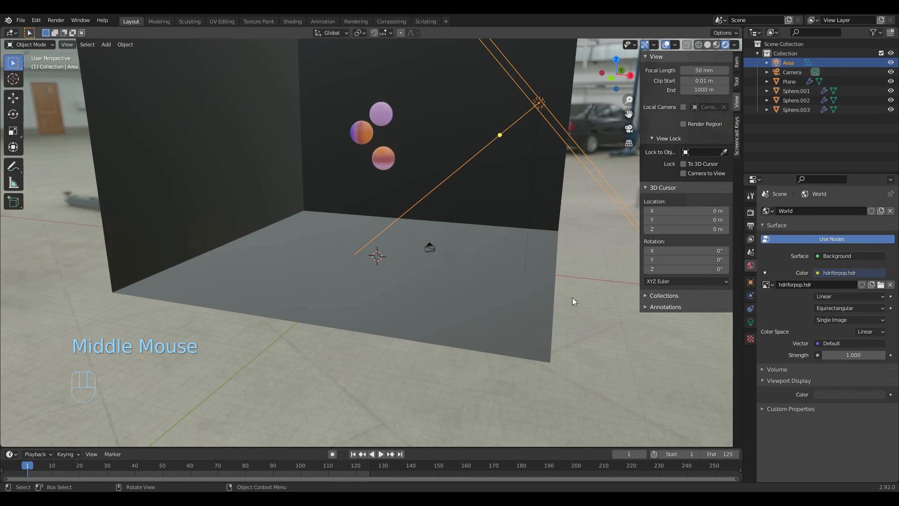
{"action": "scroll", "coordinate": [572, 296], "scroll_direction": "up", "scroll_amount": 2}
{"action": "left_click", "coordinate": [628, 129]}
{"action": "scroll", "coordinate": [492, 248], "scroll_direction": "down", "scroll_amount": 2}
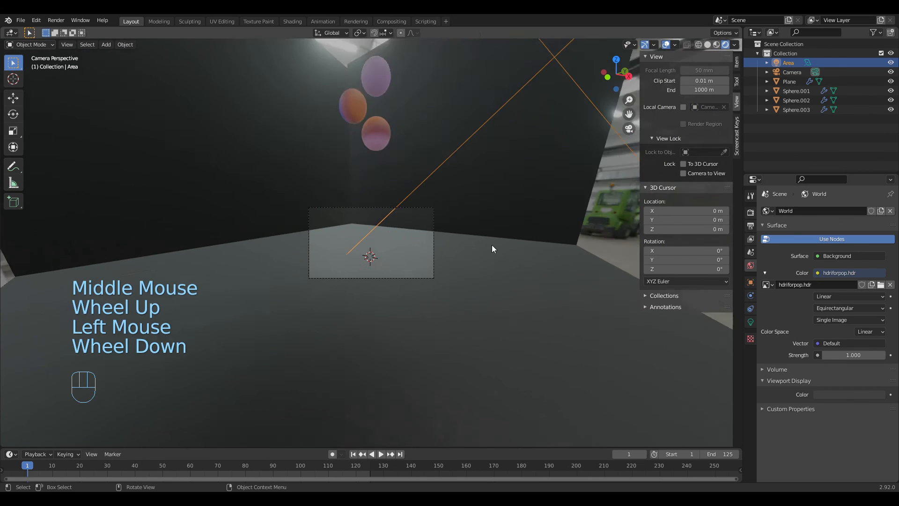
{"action": "scroll", "coordinate": [491, 246], "scroll_direction": "up", "scroll_amount": 4}
{"action": "scroll", "coordinate": [487, 253], "scroll_direction": "down", "scroll_amount": 2}
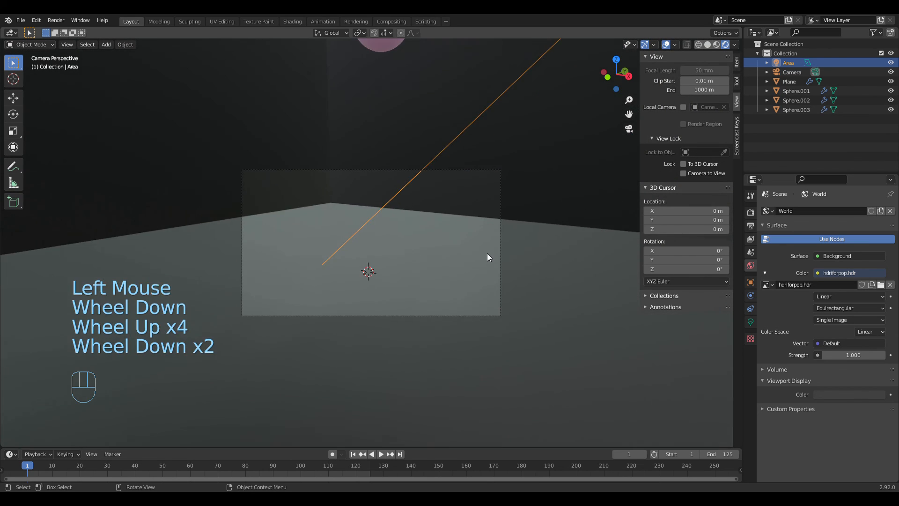
{"action": "middle_click_drag", "start_coordinate": [487, 257], "coordinate": [502, 285]}
{"action": "scroll", "coordinate": [538, 257], "scroll_direction": "down", "scroll_amount": 4}
{"action": "scroll", "coordinate": [448, 257], "scroll_direction": "down", "scroll_amount": 3}
{"action": "scroll", "coordinate": [491, 257], "scroll_direction": "up", "scroll_amount": 6}
{"action": "scroll", "coordinate": [527, 271], "scroll_direction": "up", "scroll_amount": 4}
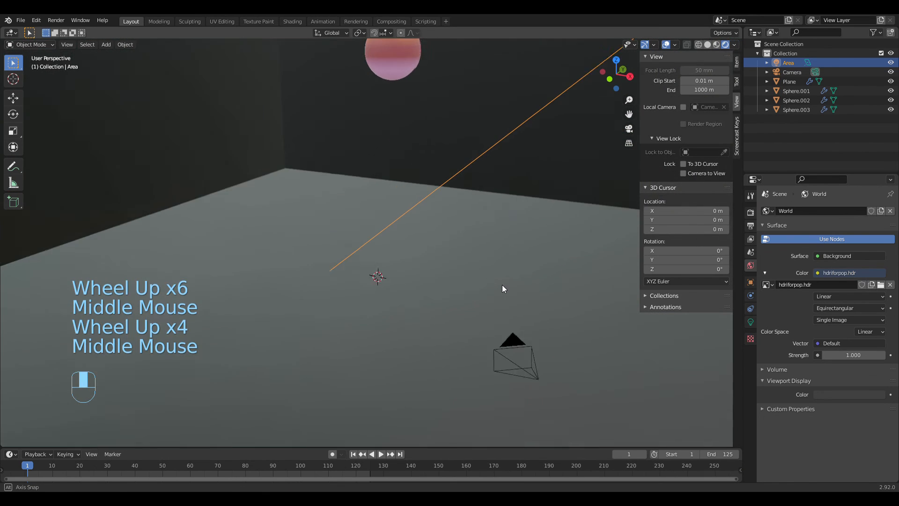
{"action": "scroll", "coordinate": [502, 285], "scroll_direction": "down", "scroll_amount": 2}
{"action": "middle_click_drag", "start_coordinate": [463, 199], "coordinate": [473, 241], "text": "shift"}
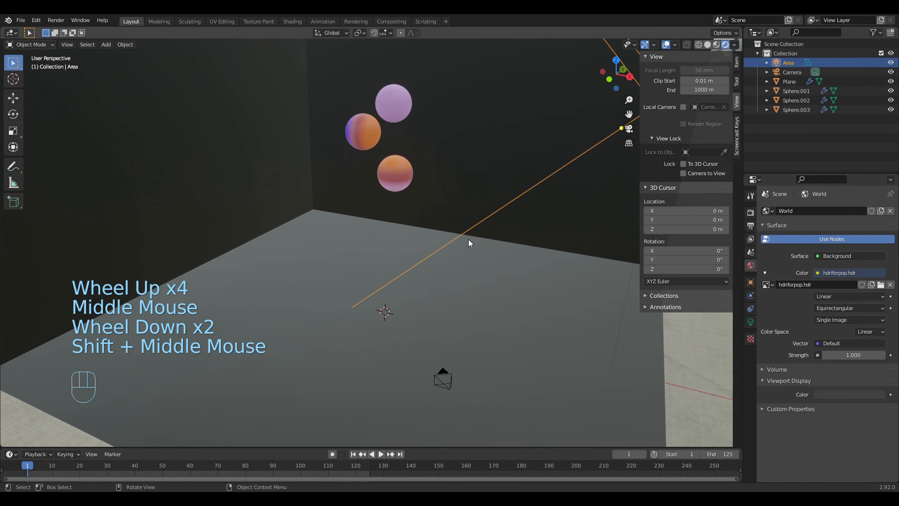
Step: Save the file and enable Screen Space Reflections in the Eevee render settings
{"action": "key", "text": "ctrl"}
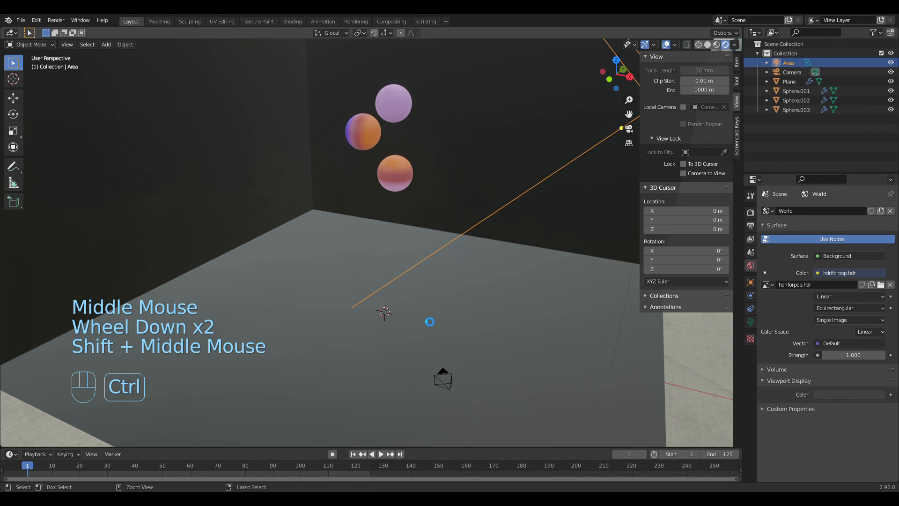
{"action": "key", "text": "ctrl+s"}
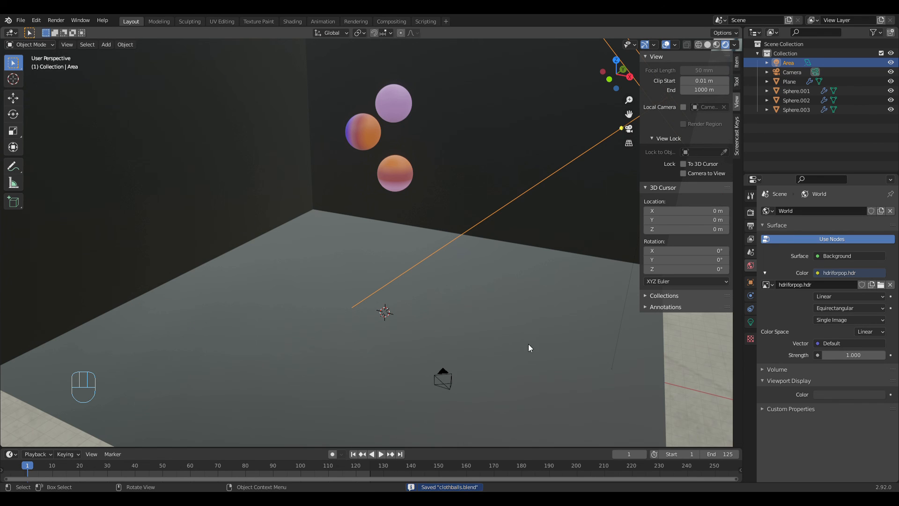
{"action": "left_click", "coordinate": [750, 212]}
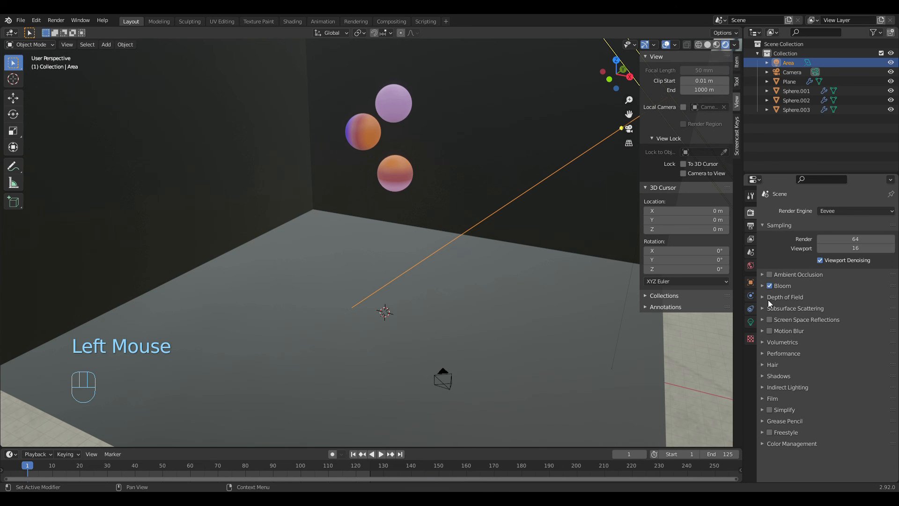
{"action": "left_click", "coordinate": [775, 319]}
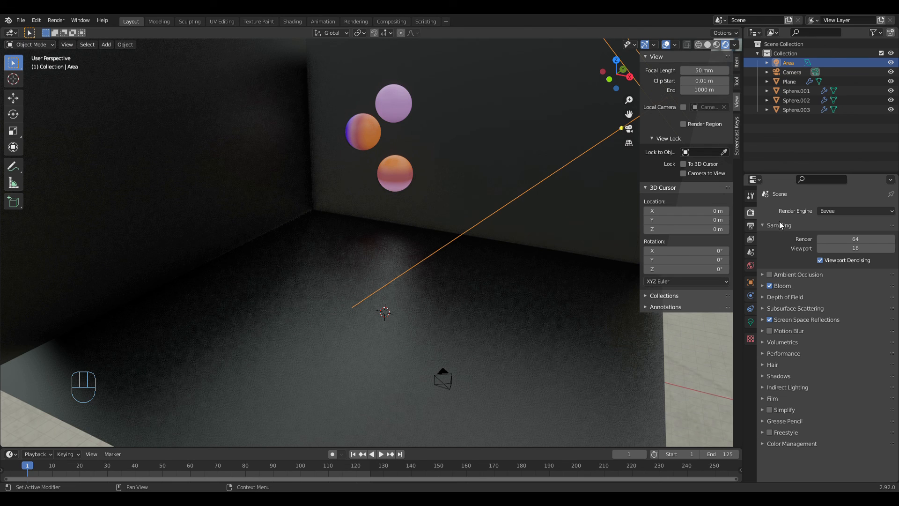
Step: Set the output frame rate to 30 fps
{"action": "left_click", "coordinate": [750, 226]}
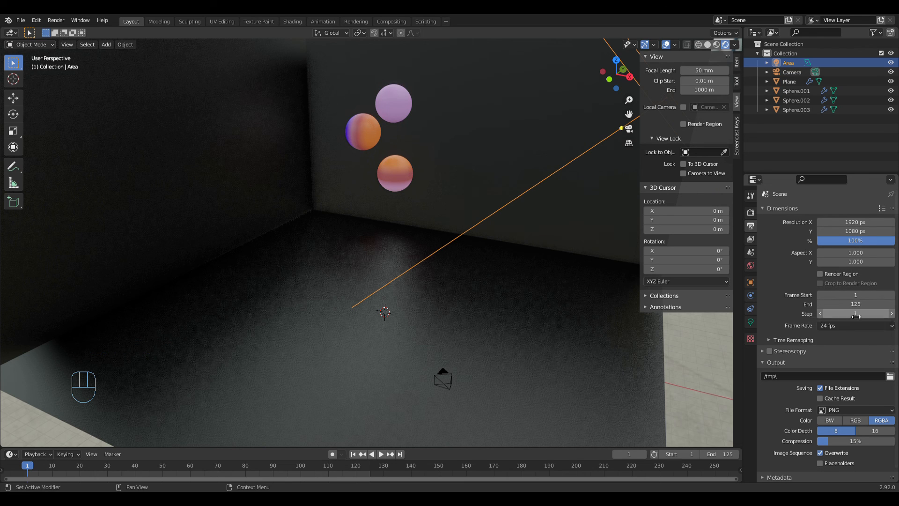
{"action": "scroll", "coordinate": [841, 330], "scroll_direction": "down", "scroll_amount": 1}
{"action": "left_click", "coordinate": [842, 312]}
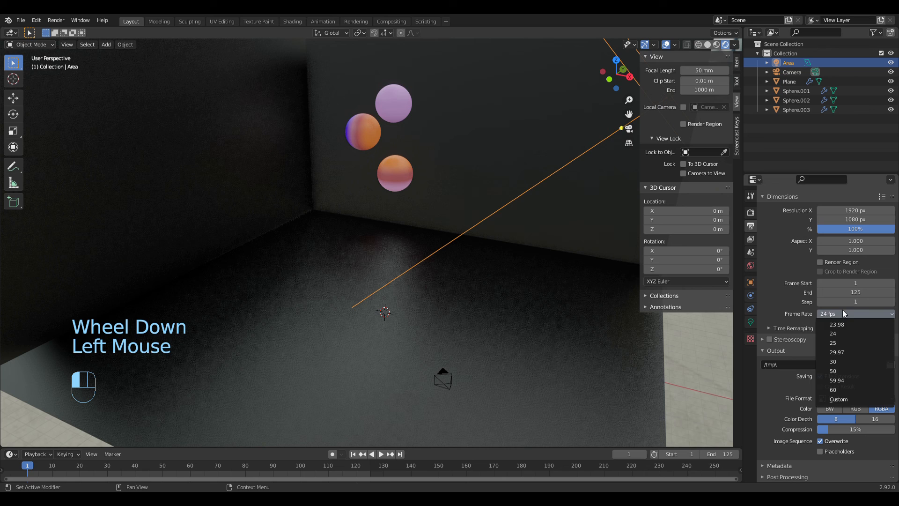
{"action": "left_click", "coordinate": [841, 358]}
{"action": "scroll", "coordinate": [841, 359], "scroll_direction": "down", "scroll_amount": 2}
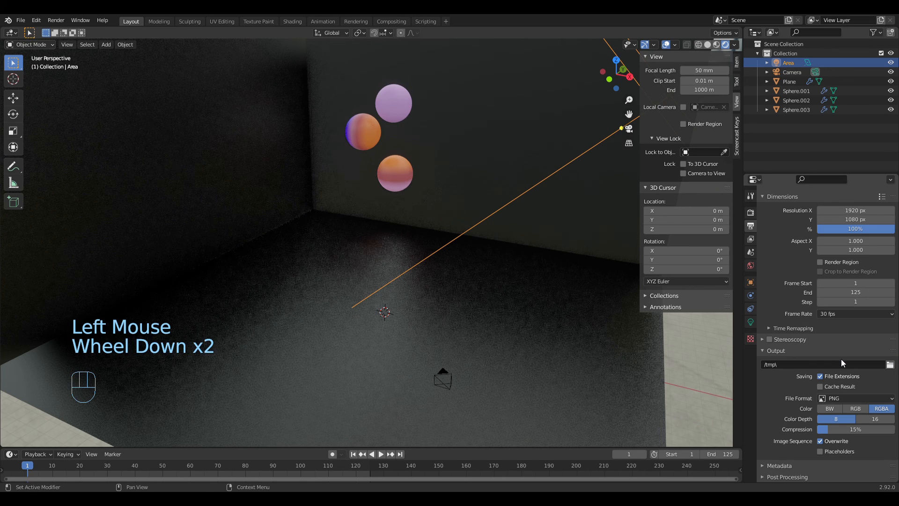
Step: Set the render output folder to Z:\Blender\2021.08\clothballs\result\
{"action": "left_click", "coordinate": [890, 365]}
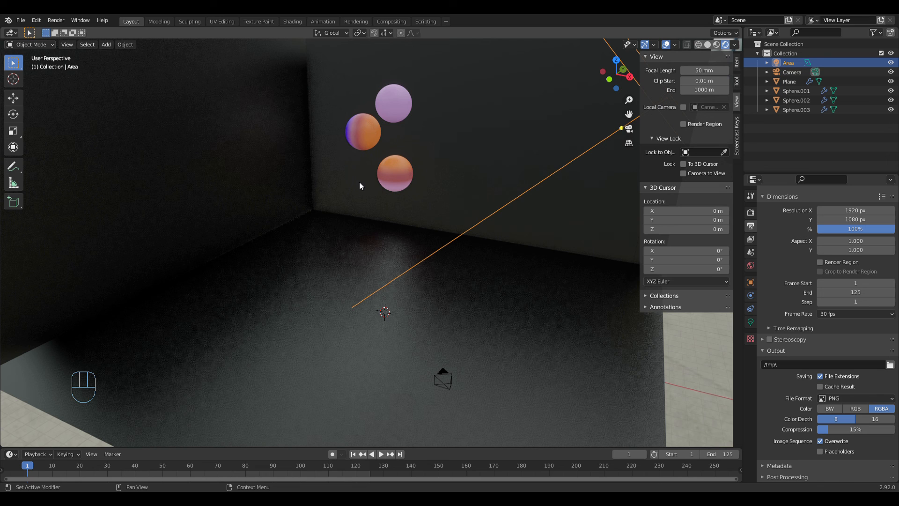
{"action": "left_click", "coordinate": [606, 399]}
{"action": "scroll", "coordinate": [813, 372], "scroll_direction": "down", "scroll_amount": 4}
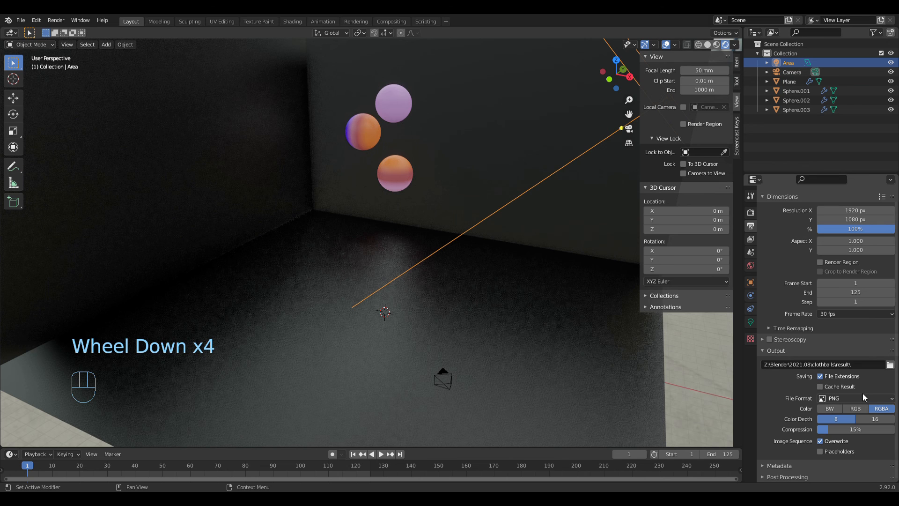
Step: Change the output file format to FFmpeg Video
{"action": "left_click", "coordinate": [841, 396]}
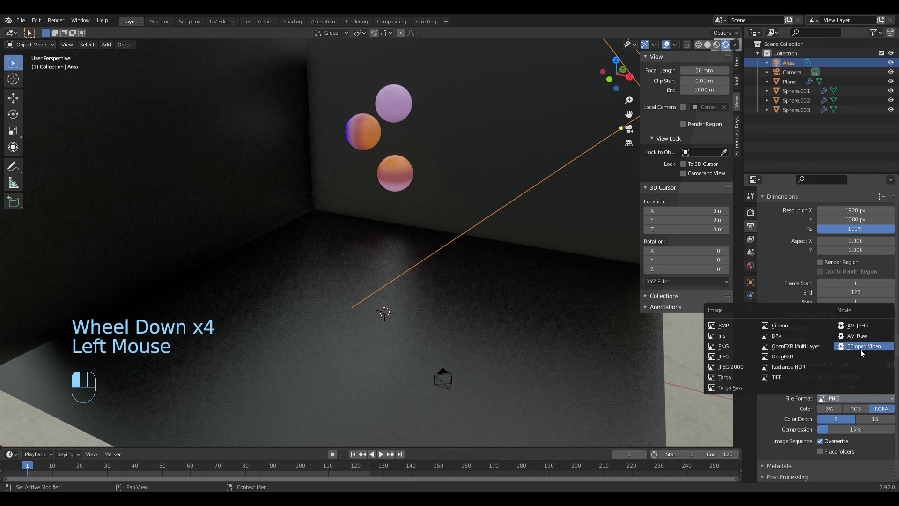
{"action": "left_click", "coordinate": [861, 350]}
{"action": "scroll", "coordinate": [834, 388], "scroll_direction": "down", "scroll_amount": 2}
{"action": "scroll", "coordinate": [825, 398], "scroll_direction": "up", "scroll_amount": 2}
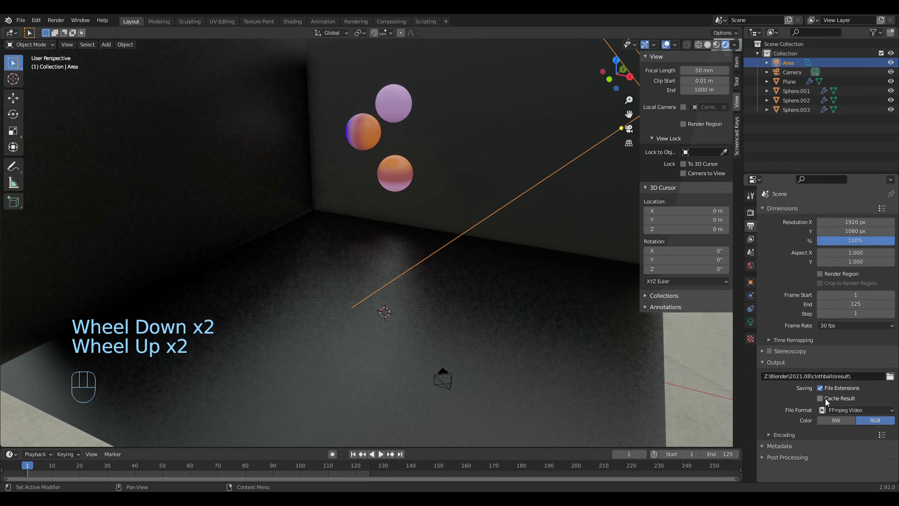
{"action": "scroll", "coordinate": [845, 419], "scroll_direction": "down", "scroll_amount": 1}
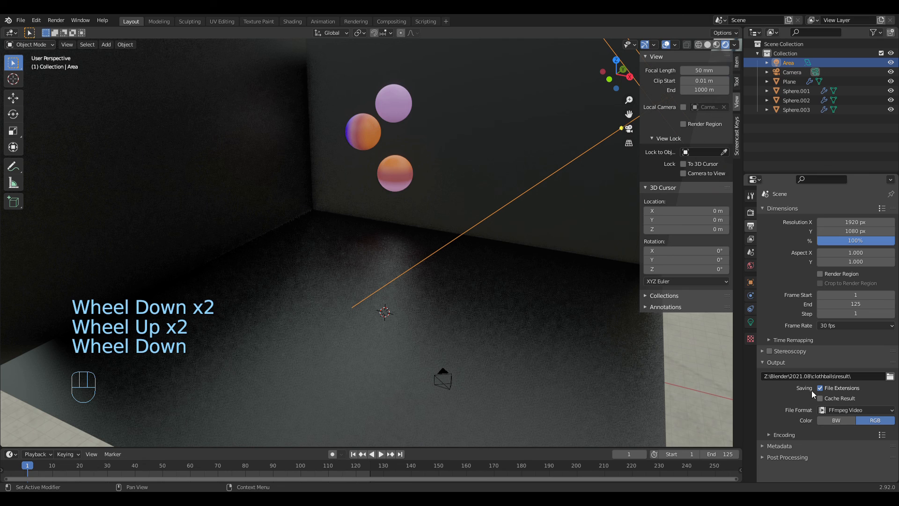
Step: Expand the post-processing and encoding settings and set the video container to MPEG-4
{"action": "scroll", "coordinate": [792, 417], "scroll_direction": "down", "scroll_amount": 2}
{"action": "left_click", "coordinate": [782, 457]}
{"action": "scroll", "coordinate": [814, 422], "scroll_direction": "down", "scroll_amount": 2}
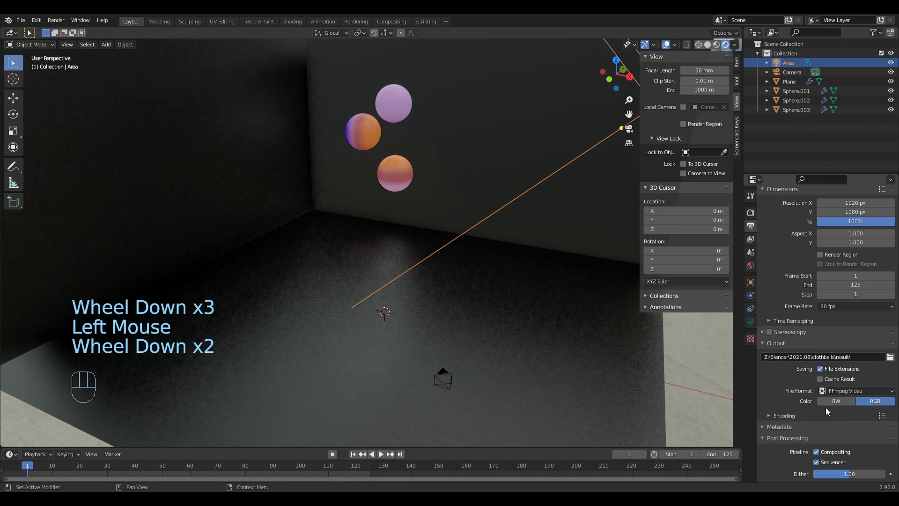
{"action": "scroll", "coordinate": [791, 416], "scroll_direction": "down", "scroll_amount": 2}
{"action": "left_click", "coordinate": [785, 415]}
{"action": "scroll", "coordinate": [829, 412], "scroll_direction": "down", "scroll_amount": 2}
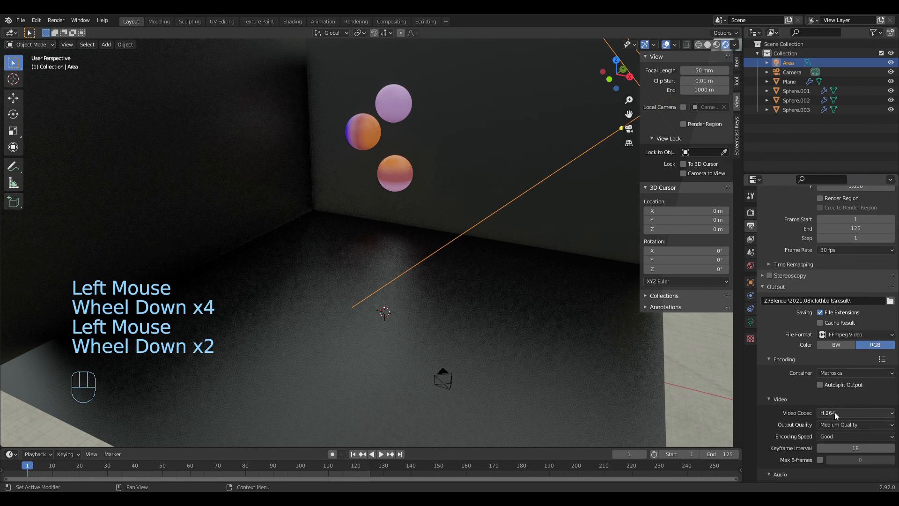
{"action": "left_click", "coordinate": [838, 372]}
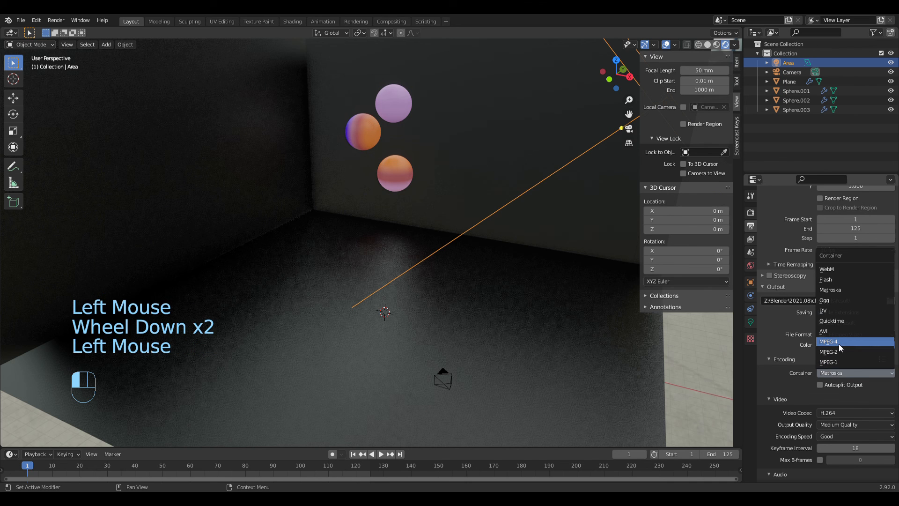
{"action": "left_click", "coordinate": [838, 341]}
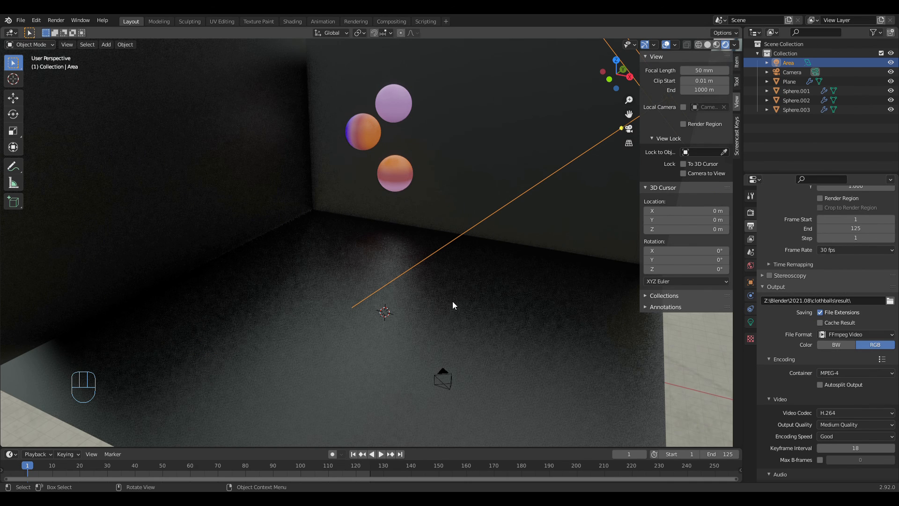
Step: Save the file with the new output settings and look over the encoding options
{"action": "key", "text": "ctrl"}
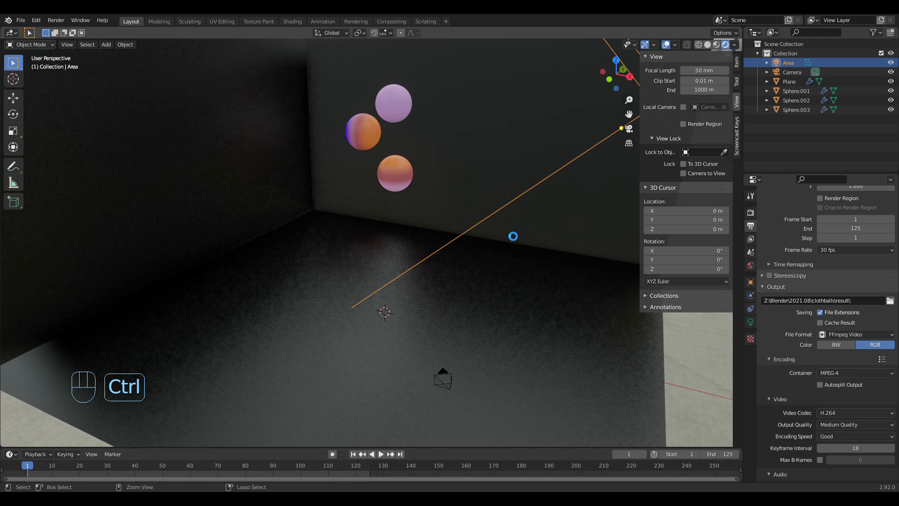
{"action": "key", "text": "ctrl+s"}
{"action": "scroll", "coordinate": [825, 329], "scroll_direction": "up", "scroll_amount": 2}
{"action": "scroll", "coordinate": [826, 329], "scroll_direction": "up", "scroll_amount": 1}
{"action": "scroll", "coordinate": [826, 329], "scroll_direction": "down", "scroll_amount": 2}
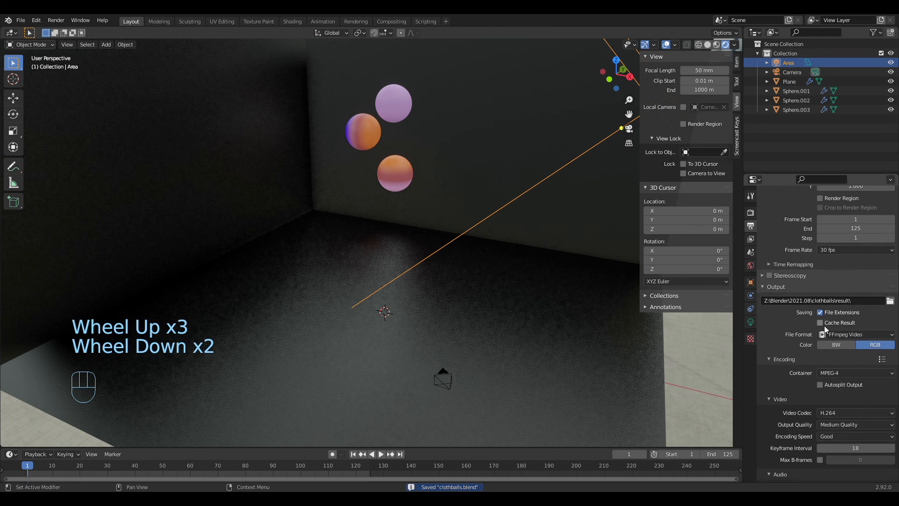
Step: Look at the view layer's render passes and start rendering the animation
{"action": "scroll", "coordinate": [825, 329], "scroll_direction": "up", "scroll_amount": 2}
{"action": "left_click", "coordinate": [750, 240]}
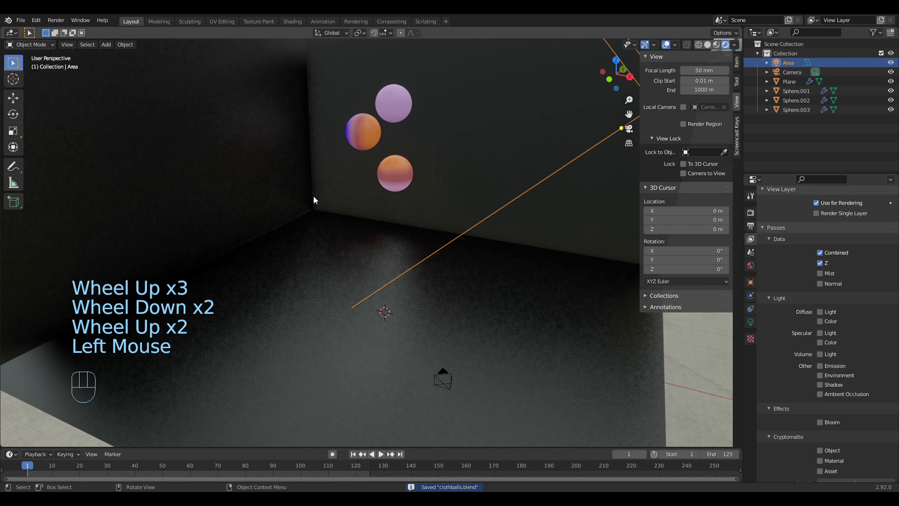
{"action": "left_click", "coordinate": [56, 21]}
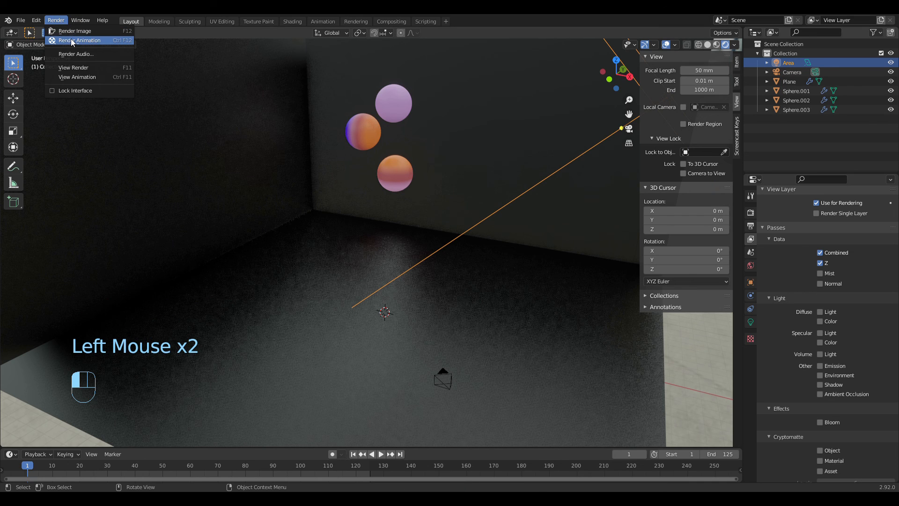